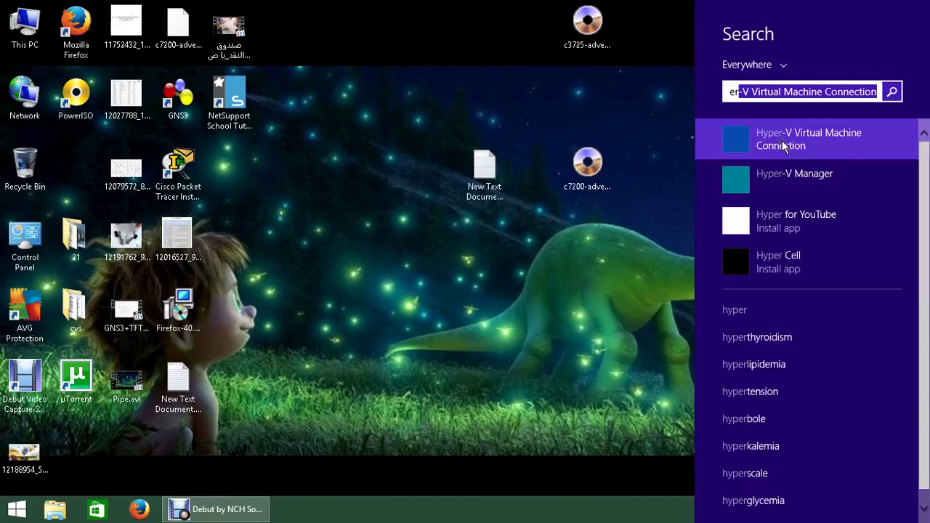
Step: Cancel the Virtual Machine Connection permission error, then launch Hyper-V Manager via 'hyper' and minimize it
left_click(832, 139)
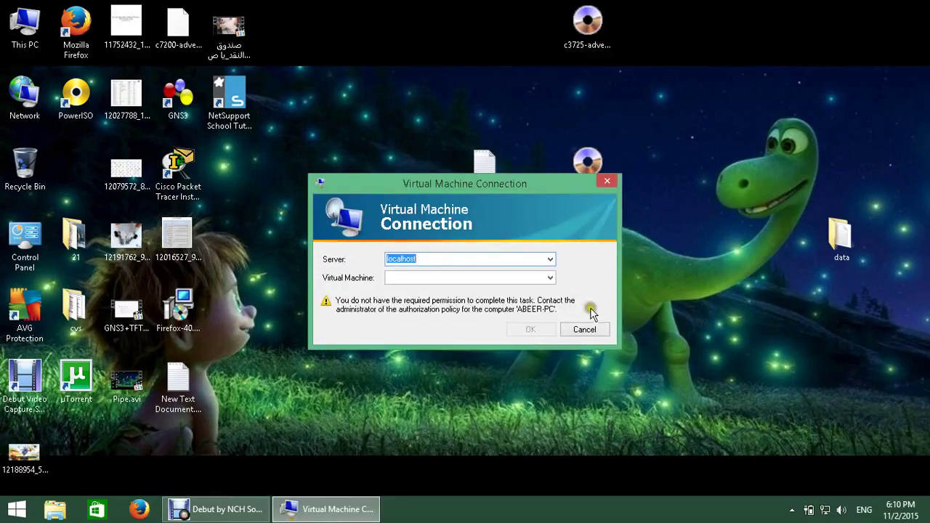
left_click(585, 328)
left_click(928, 149)
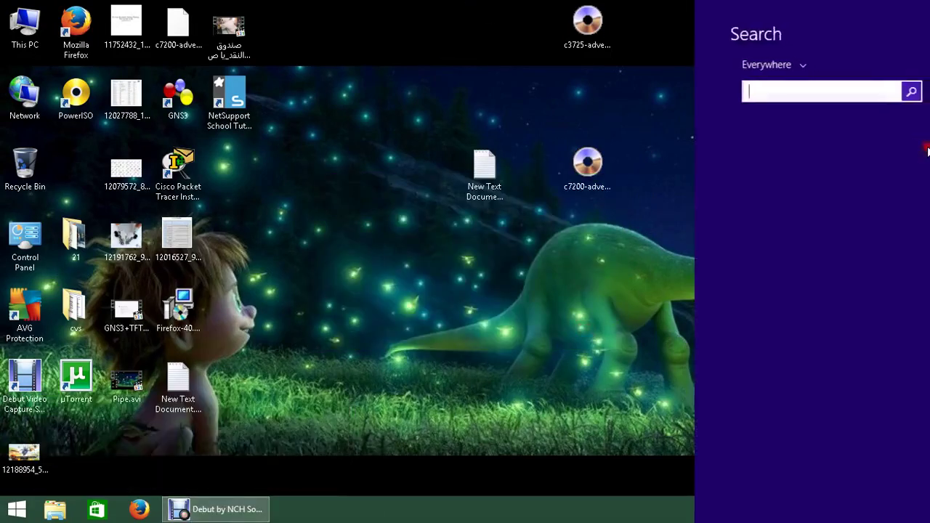
type("hyper")
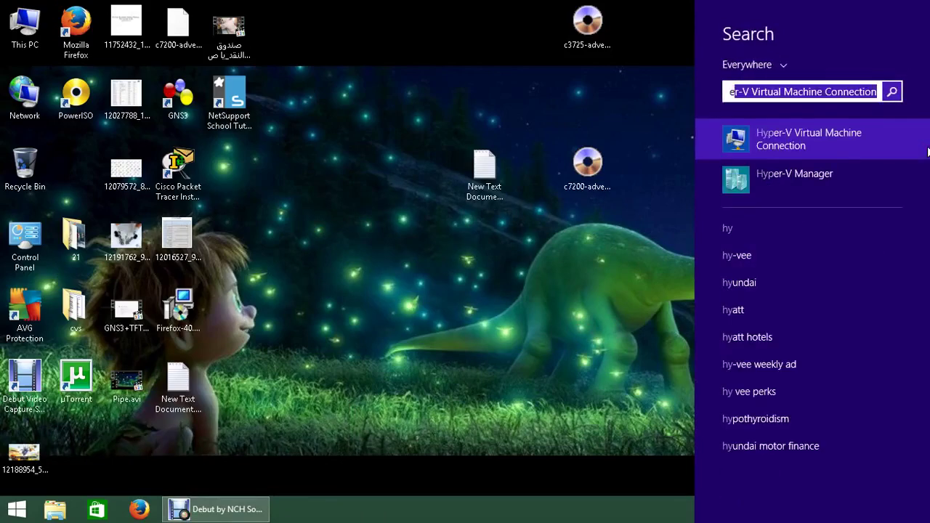
left_click(837, 186)
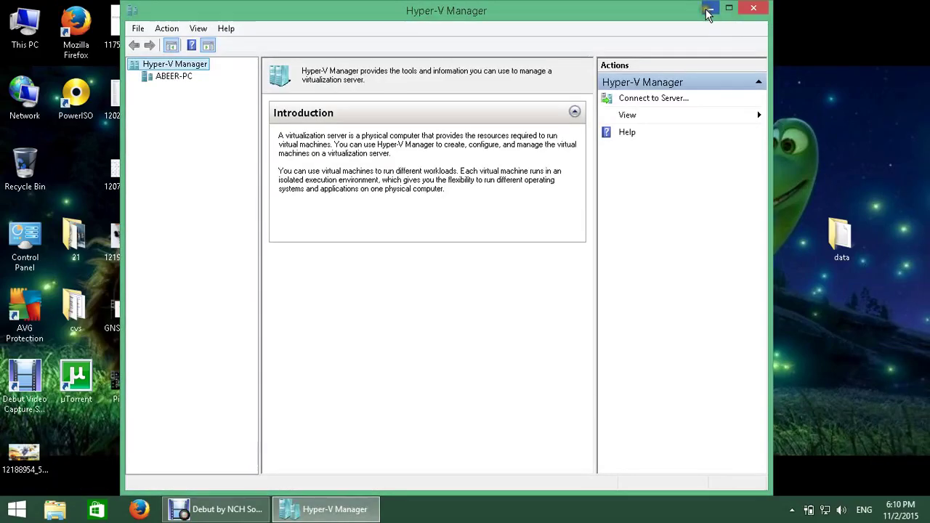
left_click(711, 8)
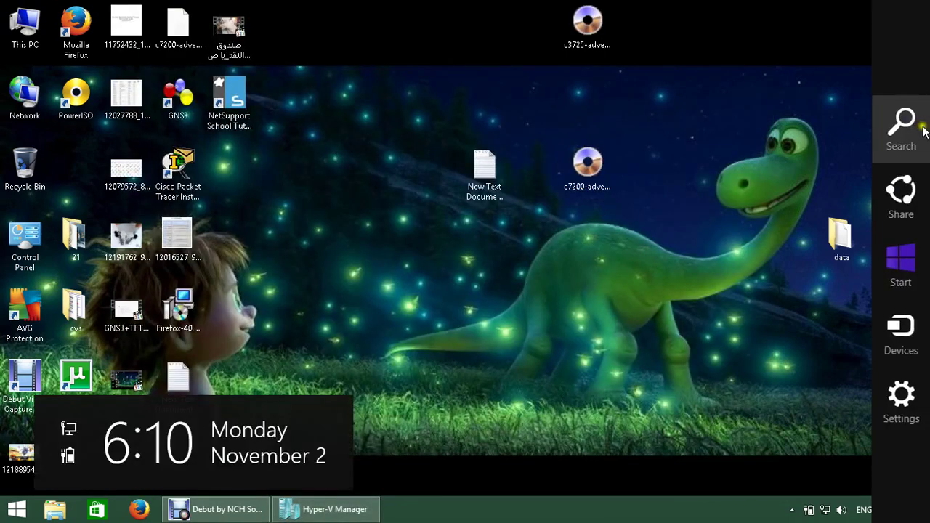
Step: Retry Virtual Machine Connection via 'hyper', cancel its permission error, and restore Hyper-V Manager from the taskbar
left_click(923, 125)
type("hyper-V Manager")
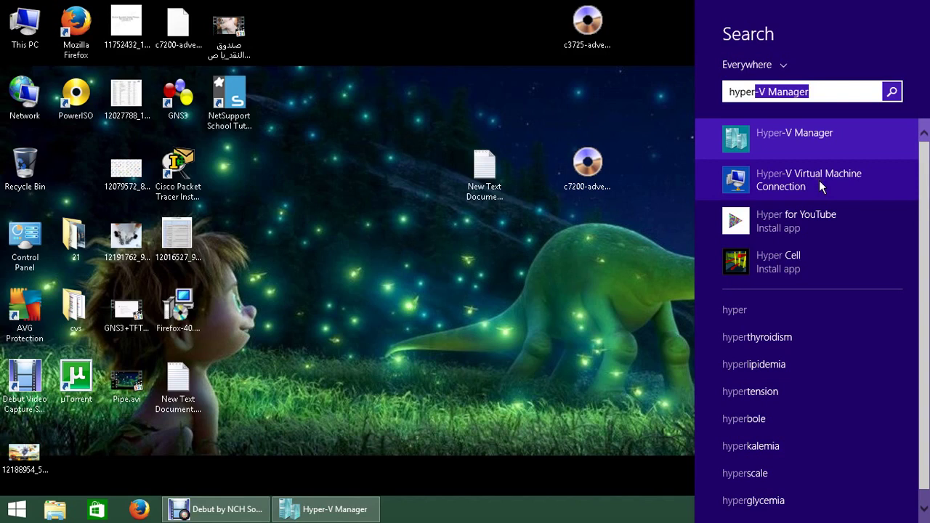
left_click(815, 185)
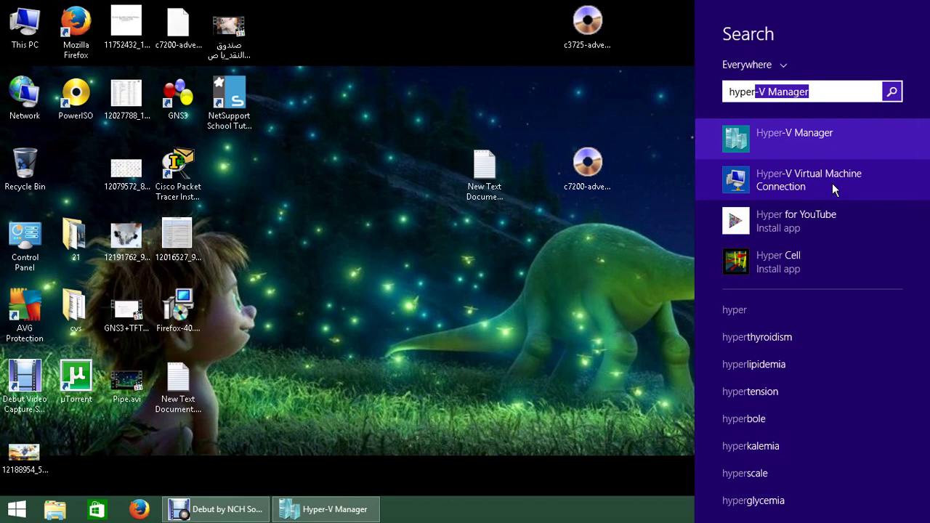
left_click(832, 183)
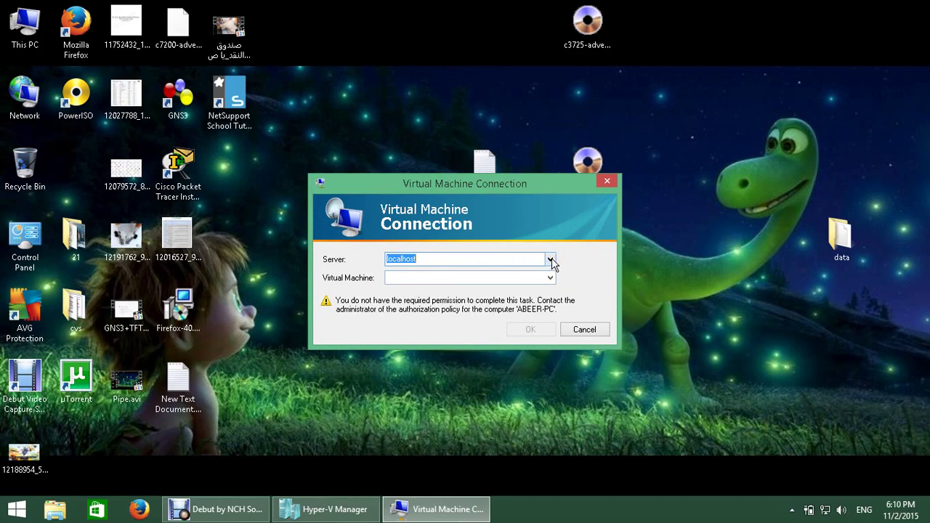
left_click(593, 330)
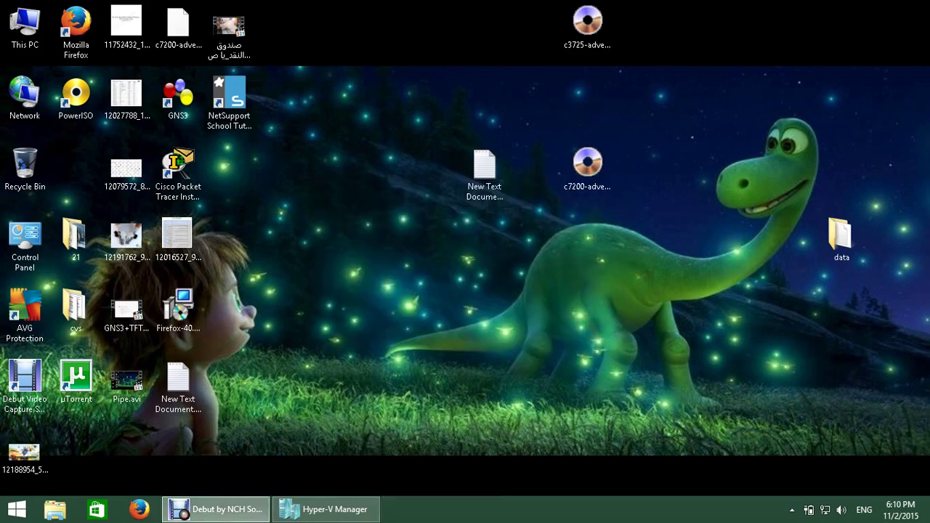
mouse_move(916, 128)
left_click(301, 510)
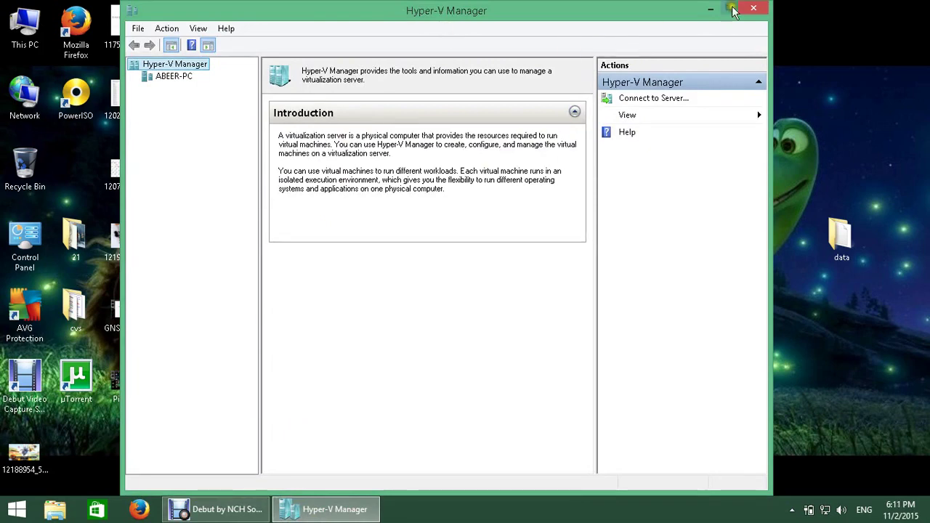
Step: Maximize Hyper-V Manager, confirm the host has no virtual machines, then open Network and Sharing Center
left_click(729, 8)
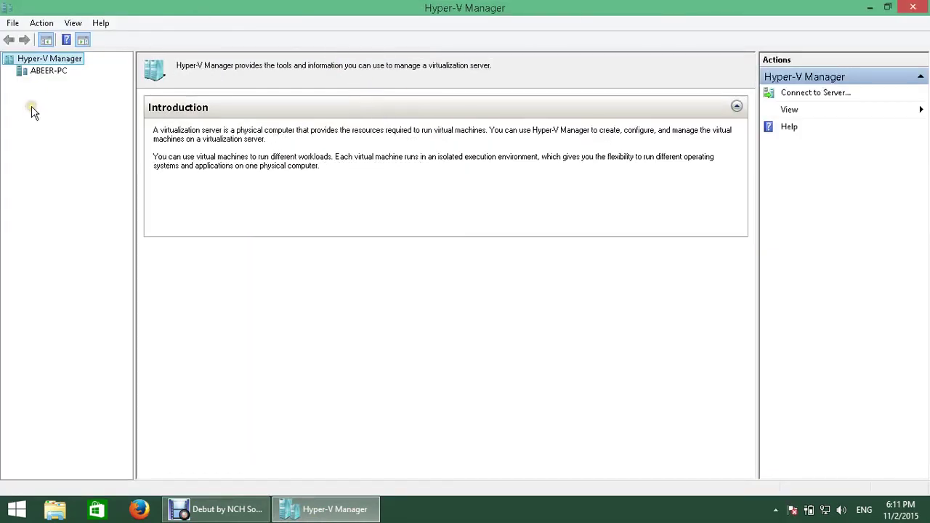
left_click(40, 72)
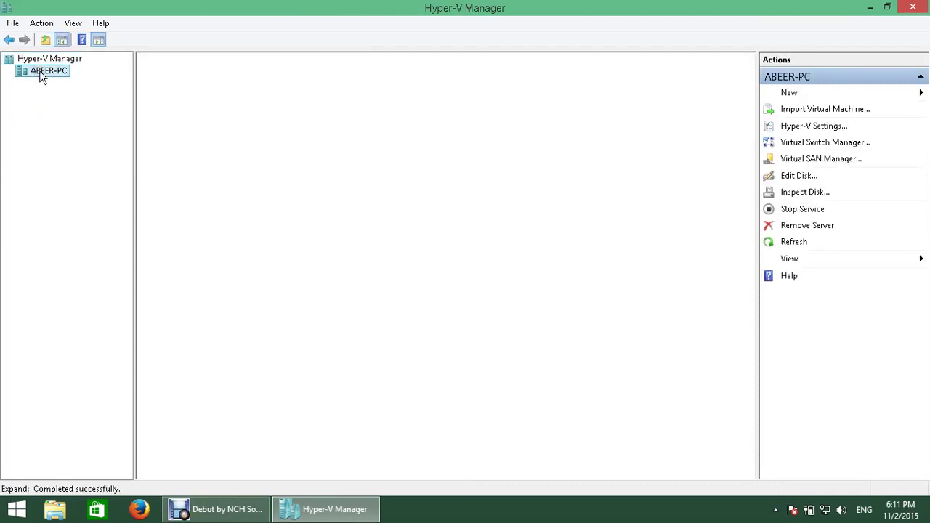
right_click(40, 74)
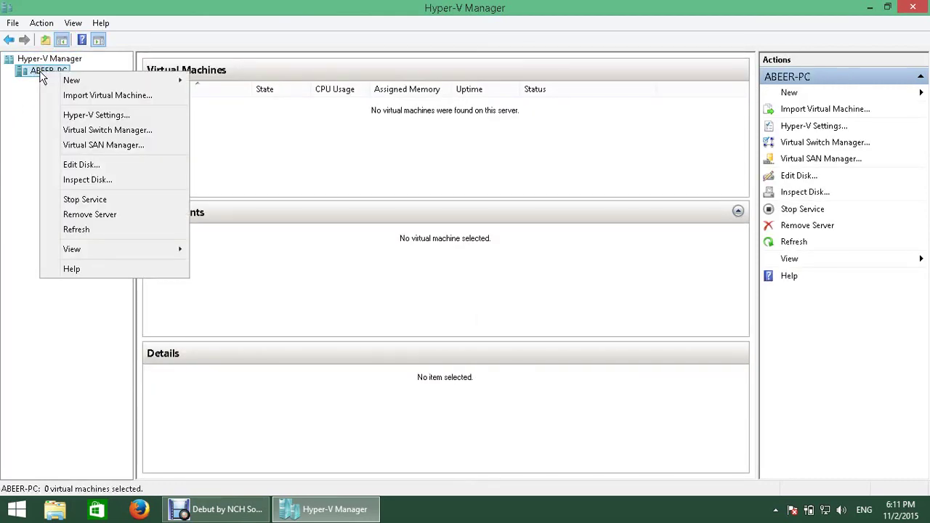
left_click(145, 85)
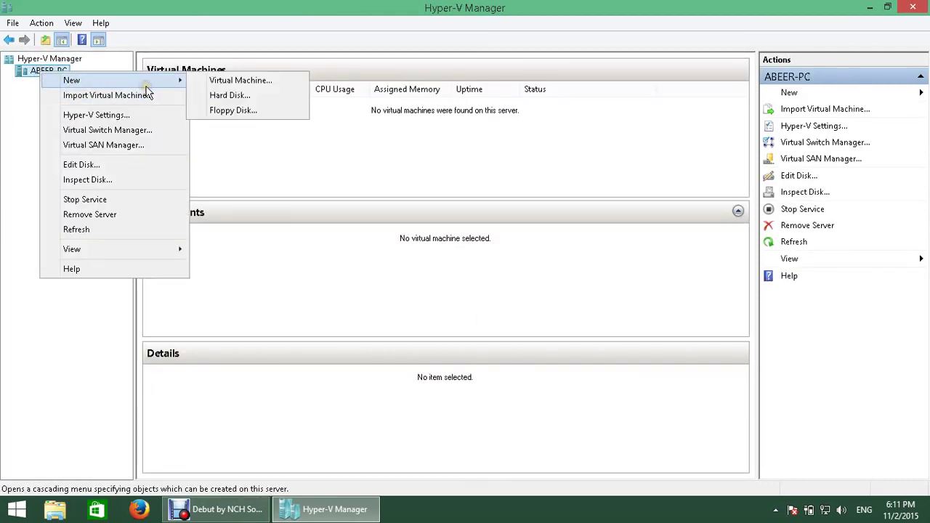
left_click(285, 82)
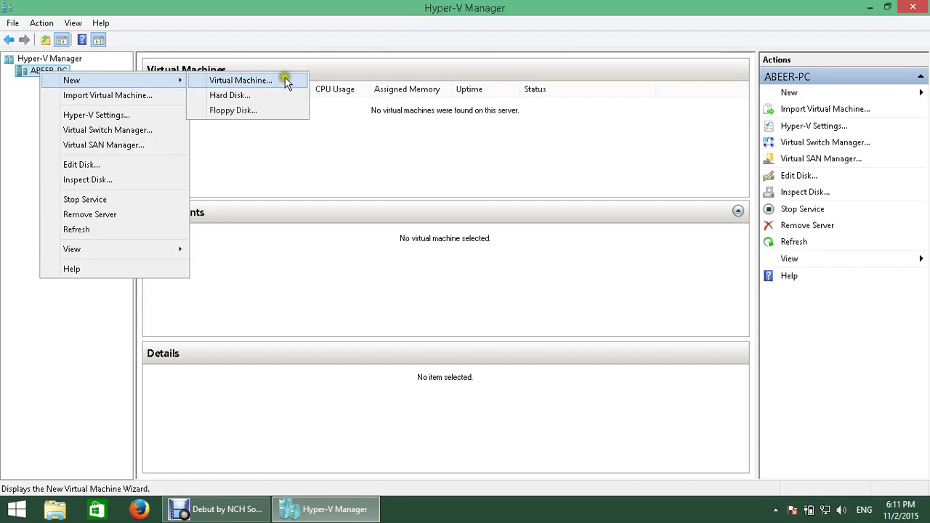
left_click(496, 186)
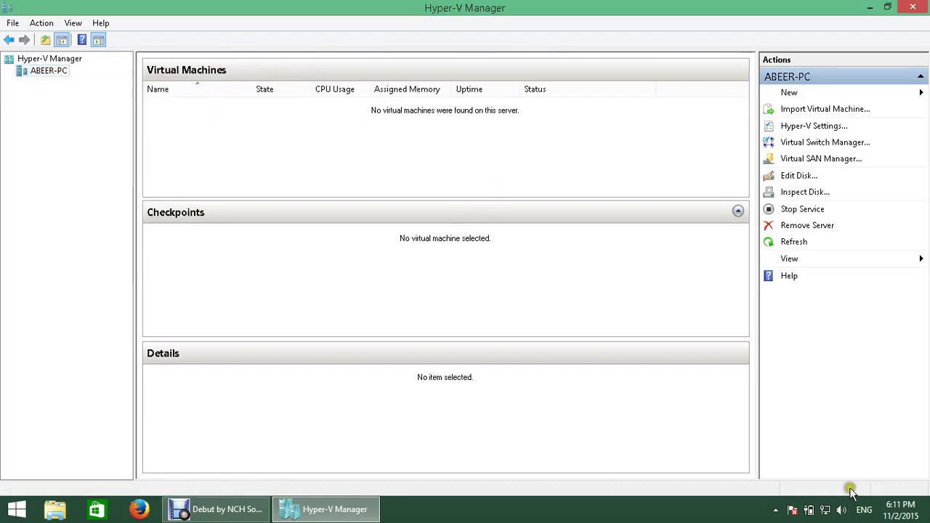
right_click(830, 510)
left_click(825, 498)
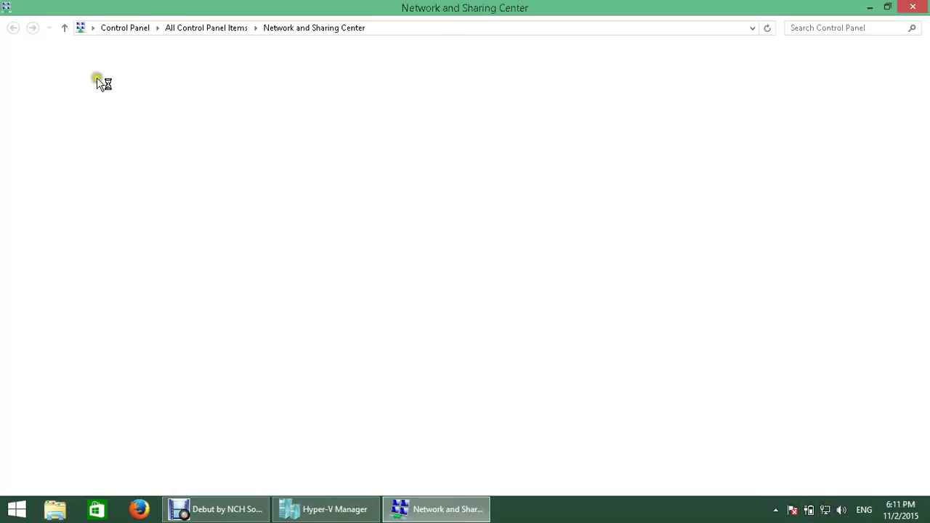
Step: Review the network adapters in Network Connections, then return to Hyper-V Manager
left_click(95, 80)
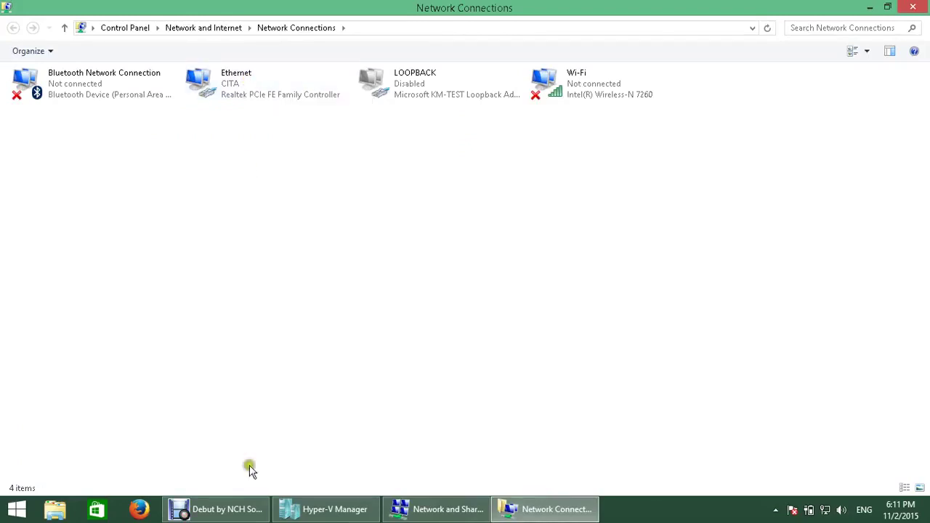
left_click(370, 516)
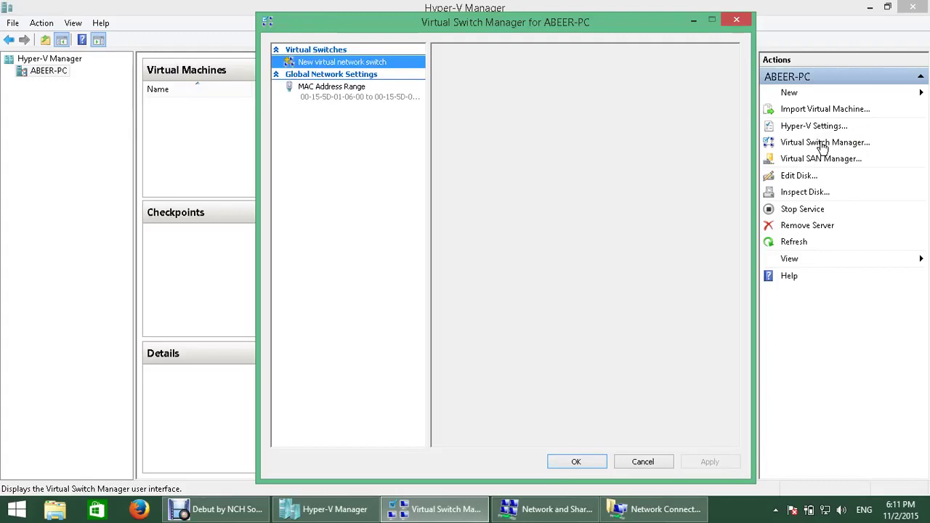
Step: Create a new External virtual network switch and rename it SW1
left_click(178, 170)
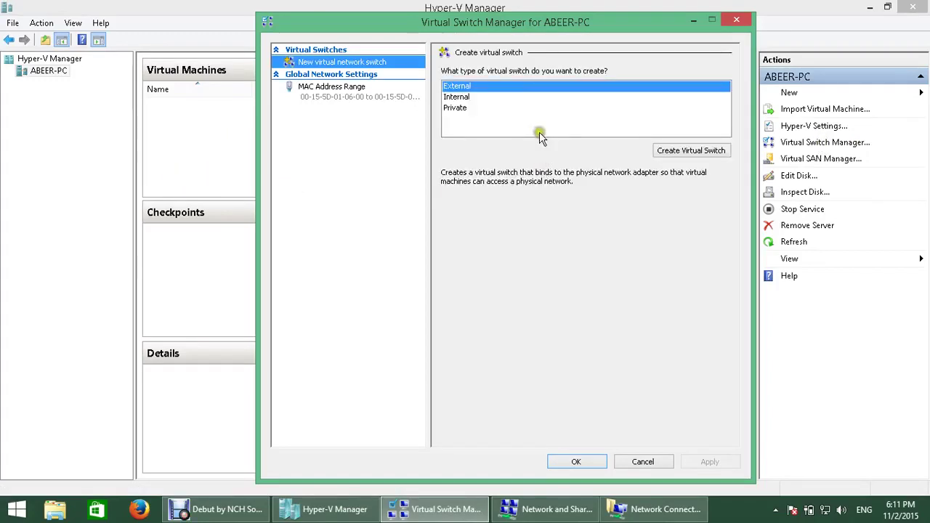
left_click(697, 151)
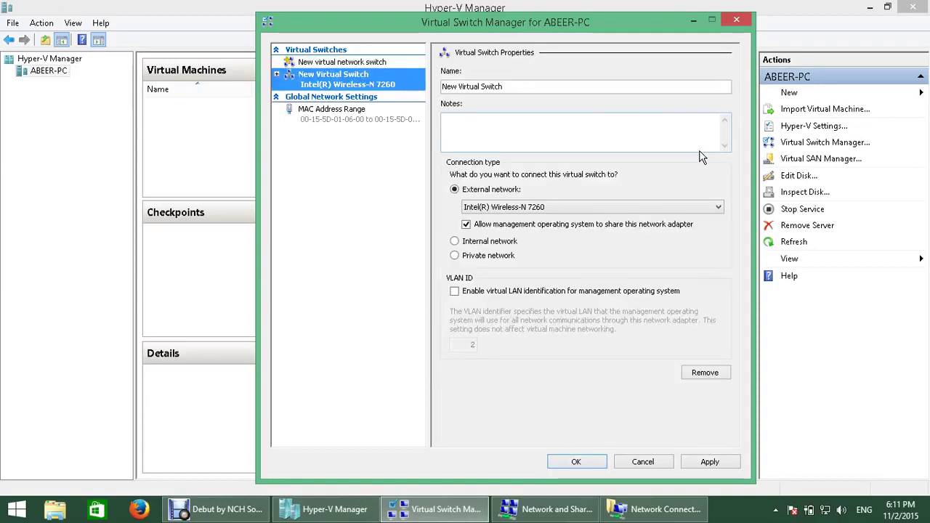
left_click_drag(505, 87, 419, 87)
type("SW")
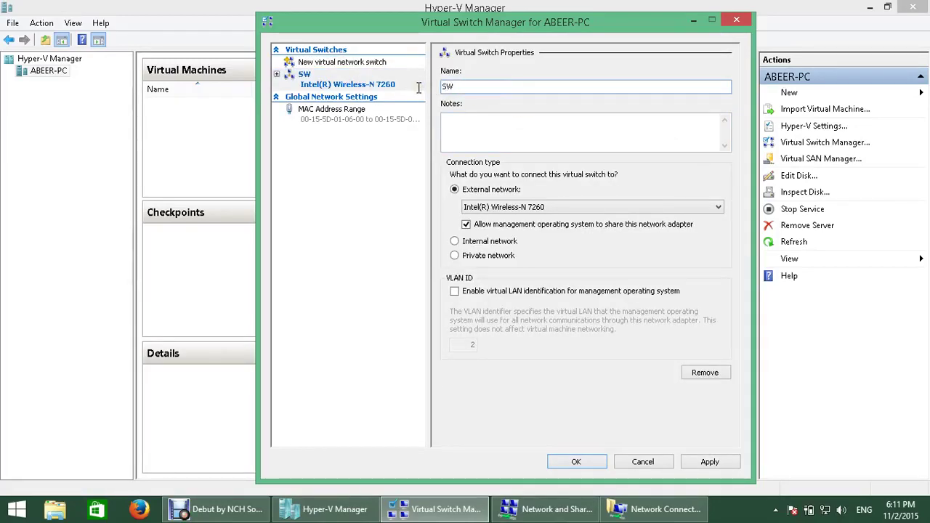
type("1")
left_click(484, 133)
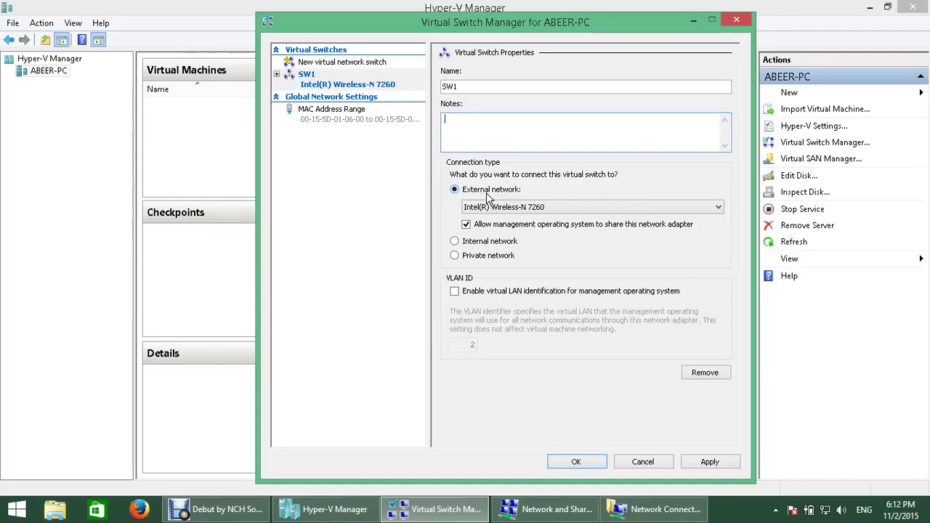
Step: Set SW1 to External network on the Realtek PCIe FE Family Controller and submit with OK
left_click(474, 242)
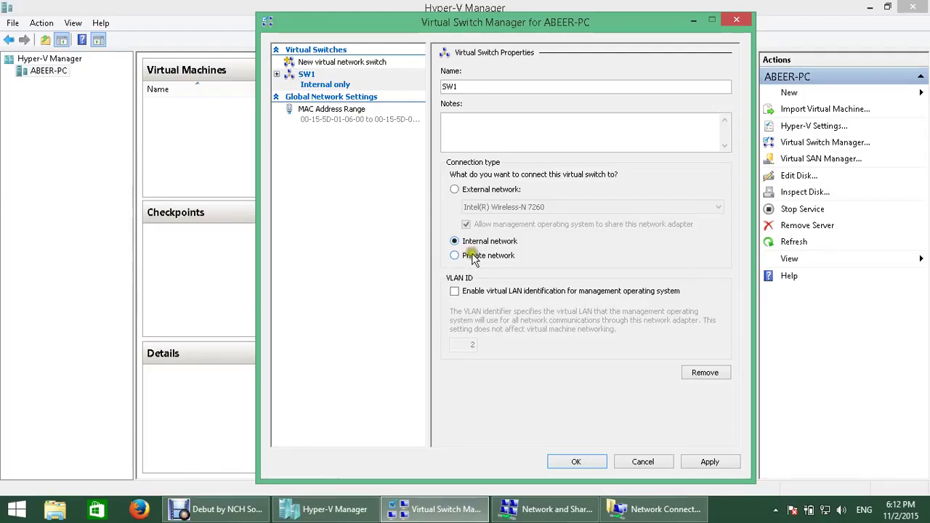
left_click(476, 259)
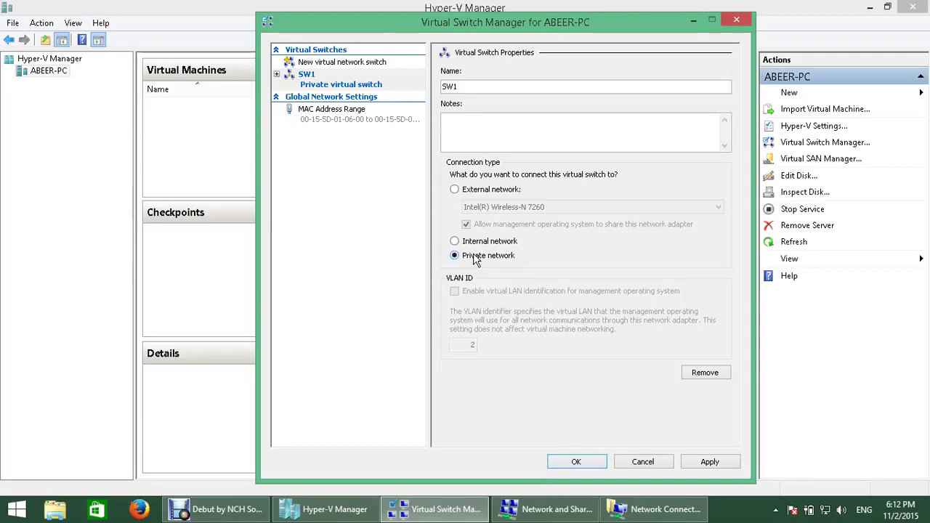
left_click(469, 191)
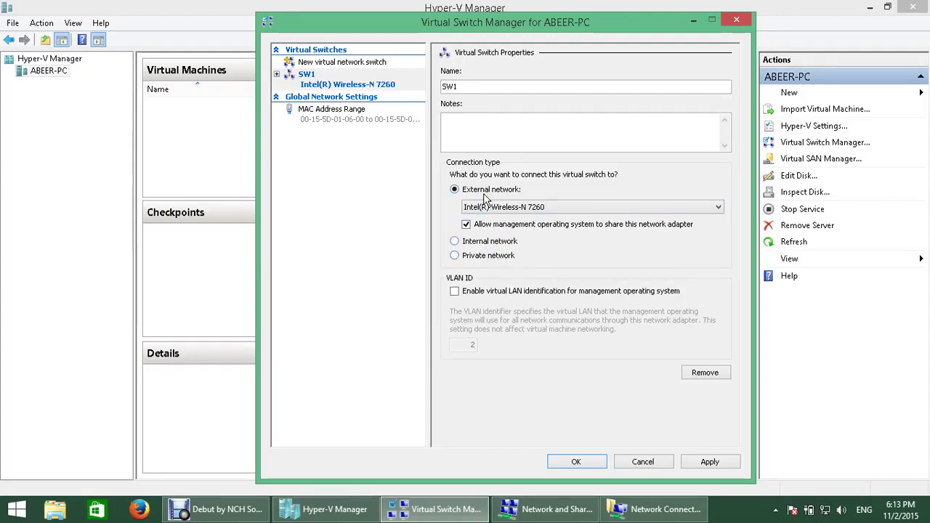
left_click(714, 209)
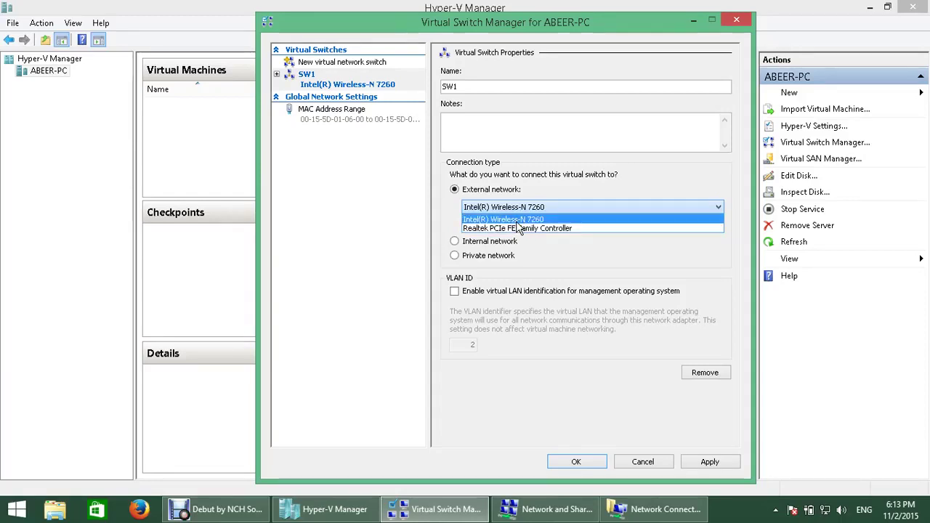
left_click(521, 228)
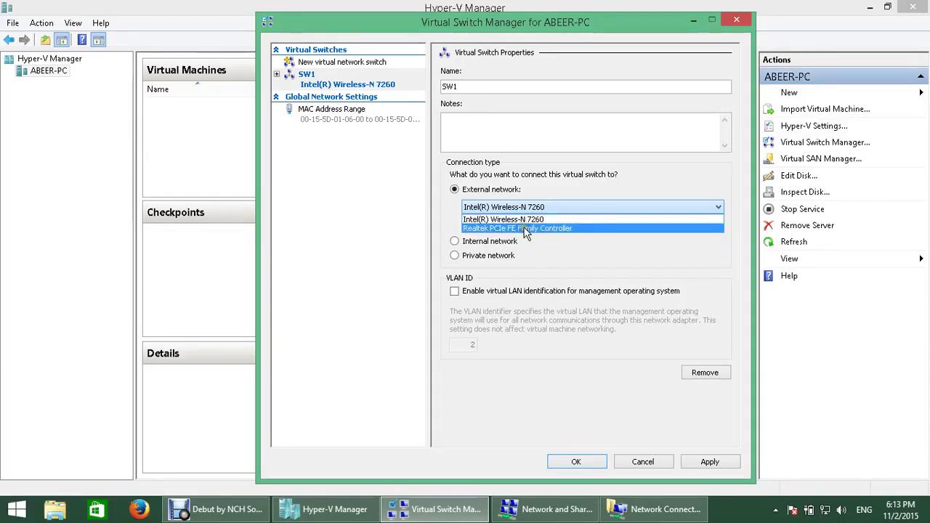
left_click(526, 228)
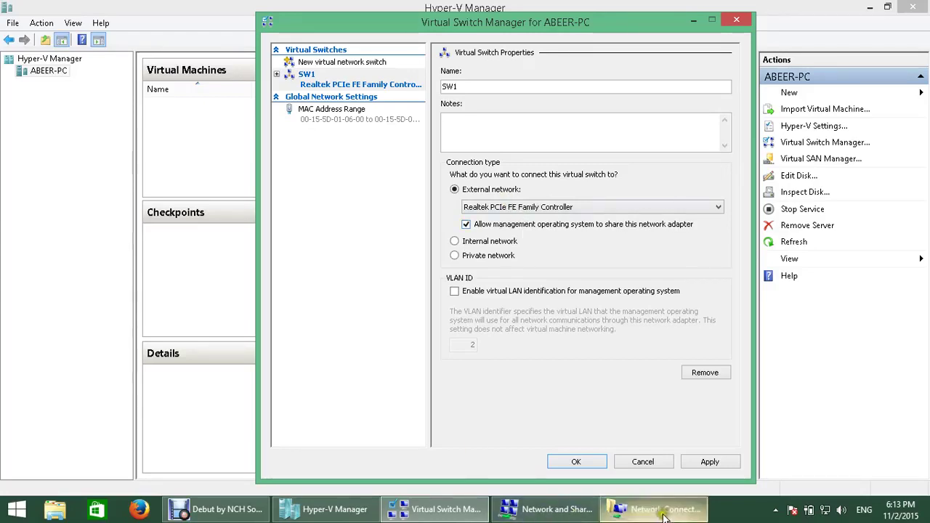
left_click(578, 462)
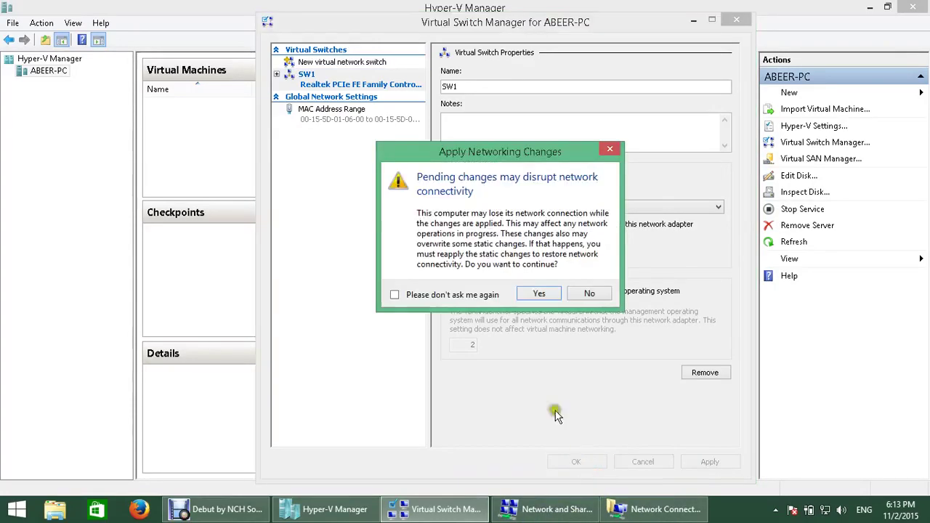
Step: Accept the network-disruption warning to apply the SW1 switch changes
left_click(499, 300)
left_click(465, 296)
left_click(535, 291)
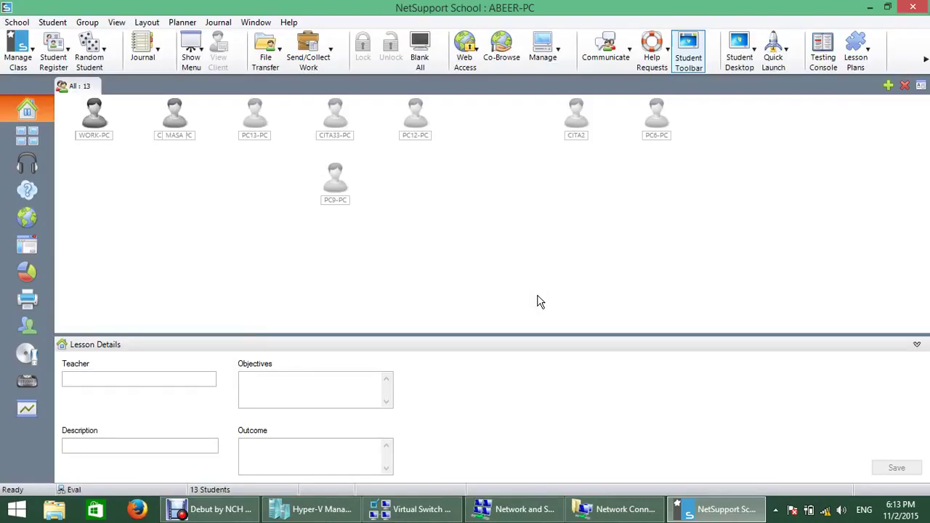
left_click(534, 300)
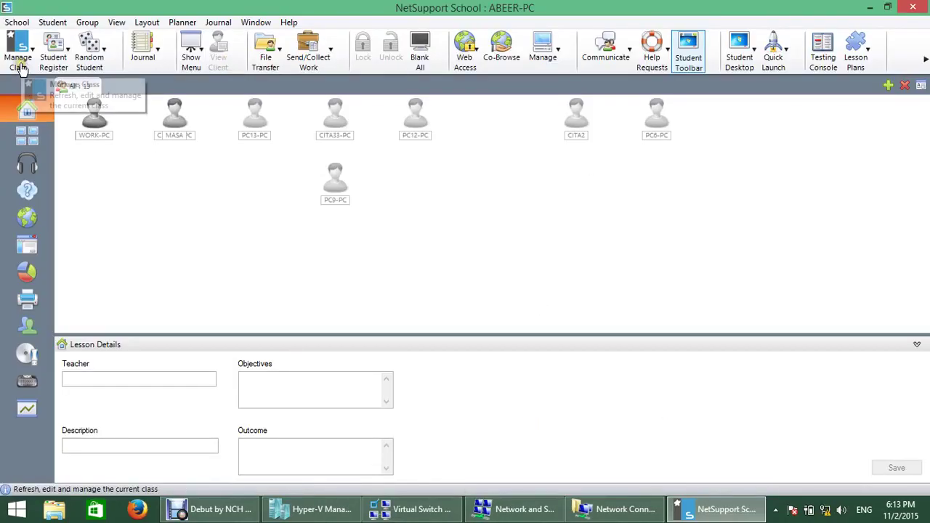
Step: Back in Virtual Switch Manager, dismiss the error and reapply SW1 settings with OK and Yes
left_click(311, 518)
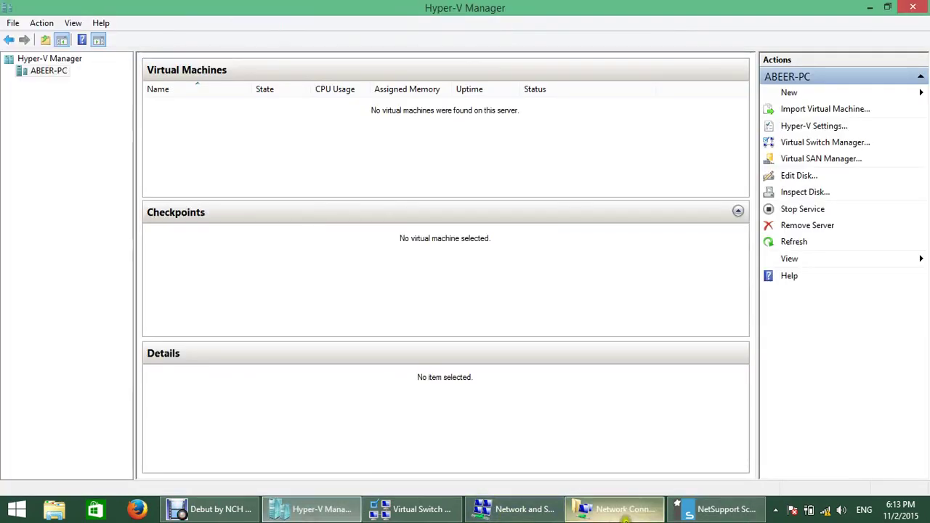
left_click(624, 512)
left_click(418, 509)
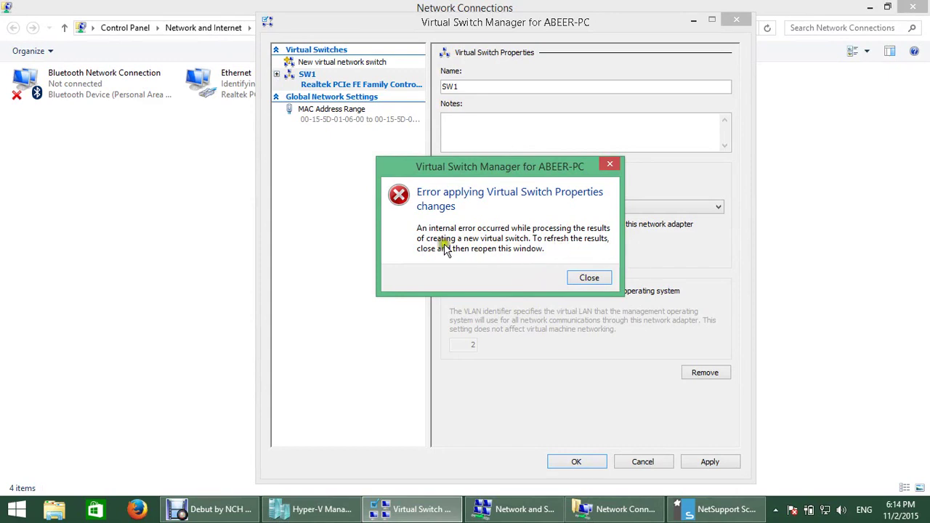
left_click(590, 279)
left_click(598, 463)
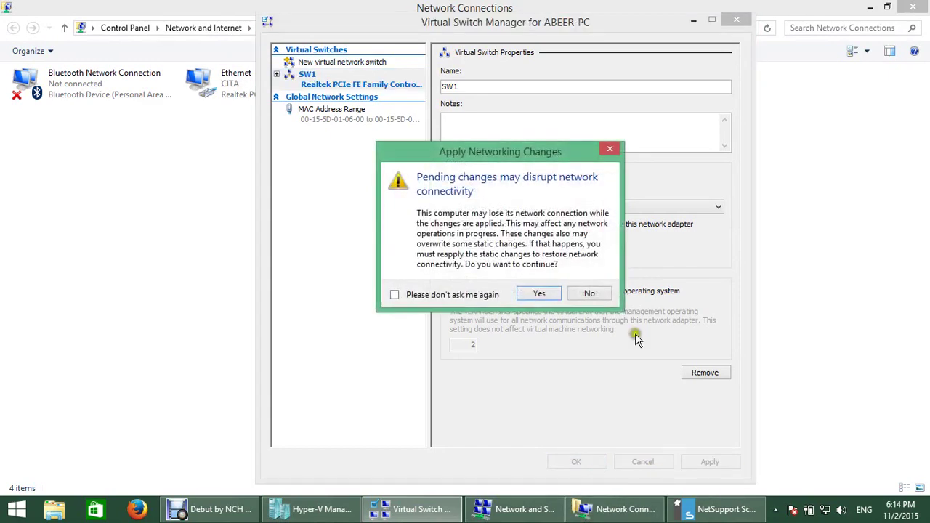
left_click(536, 294)
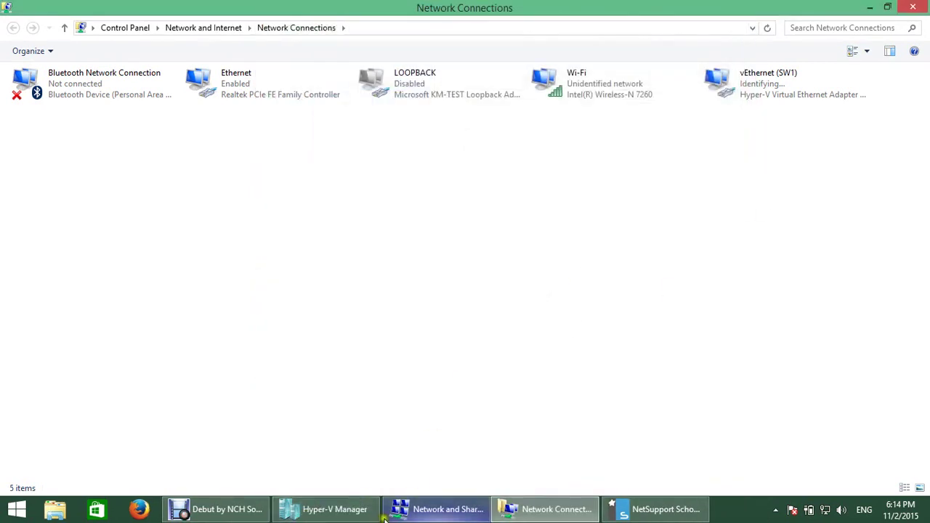
Step: Start showing the desktop to all students in NetSupport
left_click(661, 509)
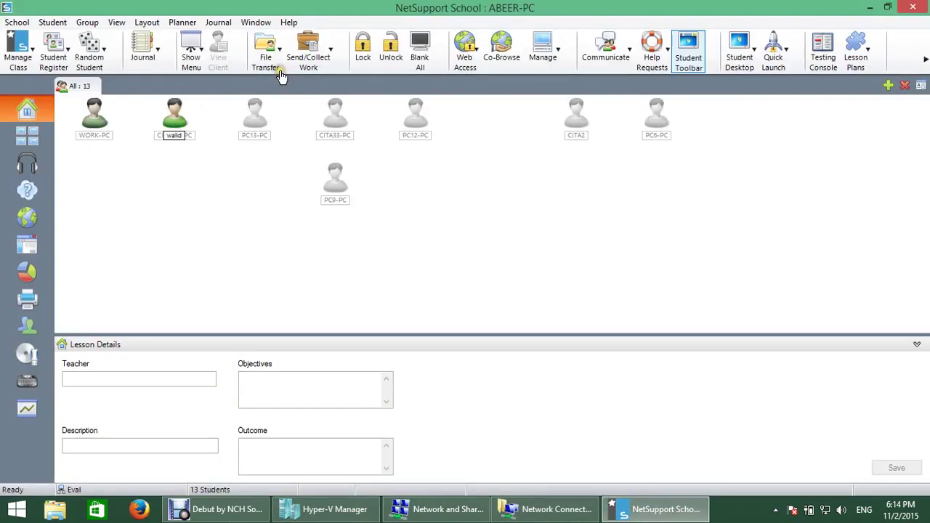
left_click(193, 57)
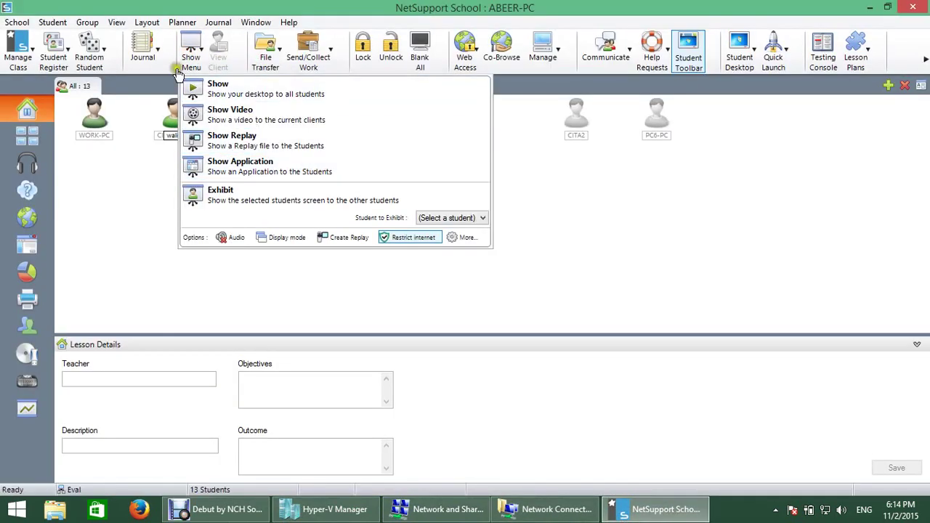
left_click(220, 89)
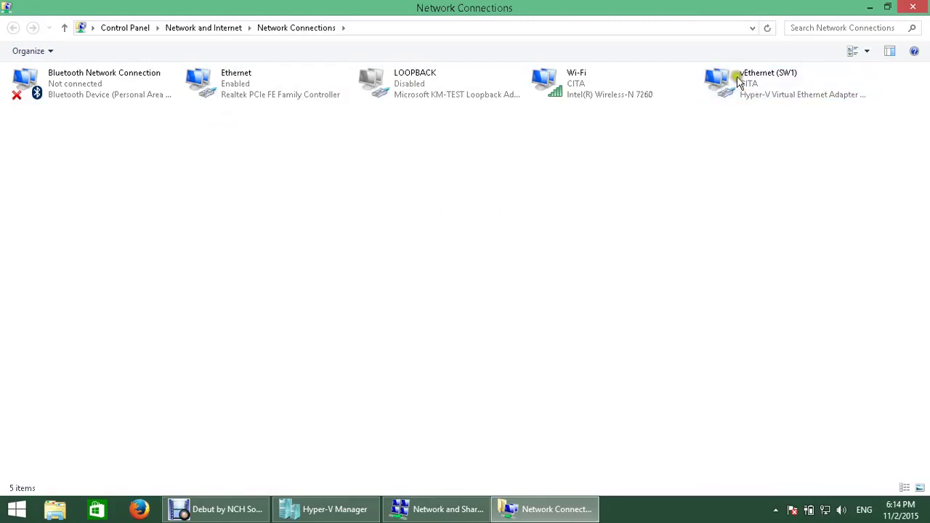
Step: Select vEthernet (SW1) in Network Connections, then return to Hyper-V Manager's Virtual Switch Manager
left_click(803, 84)
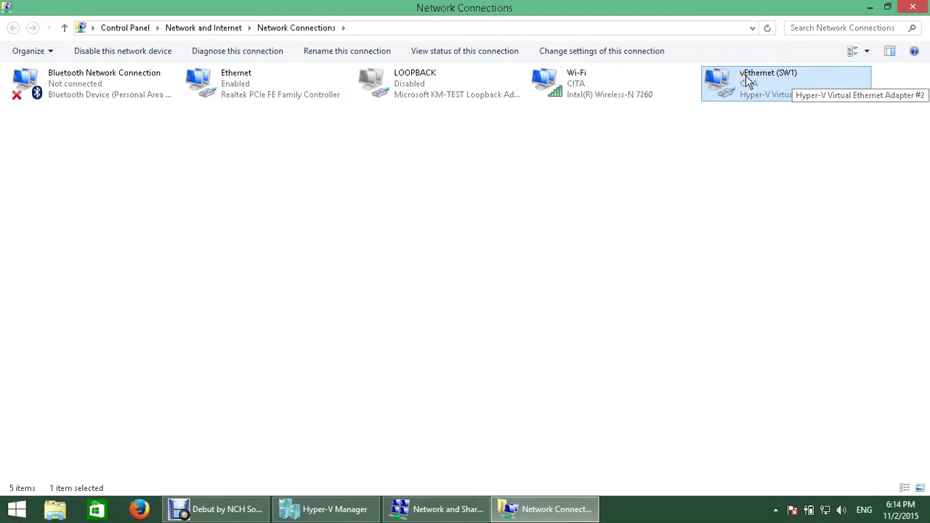
left_click(298, 509)
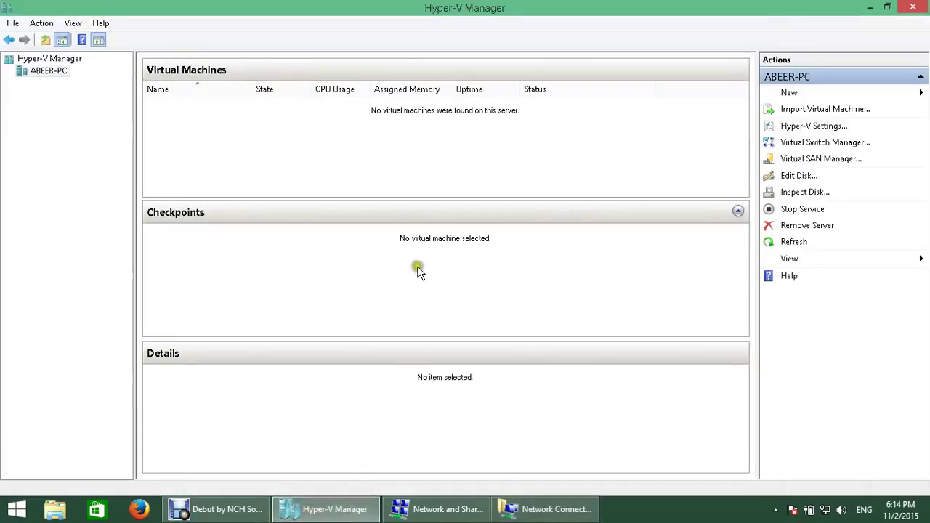
left_click(806, 143)
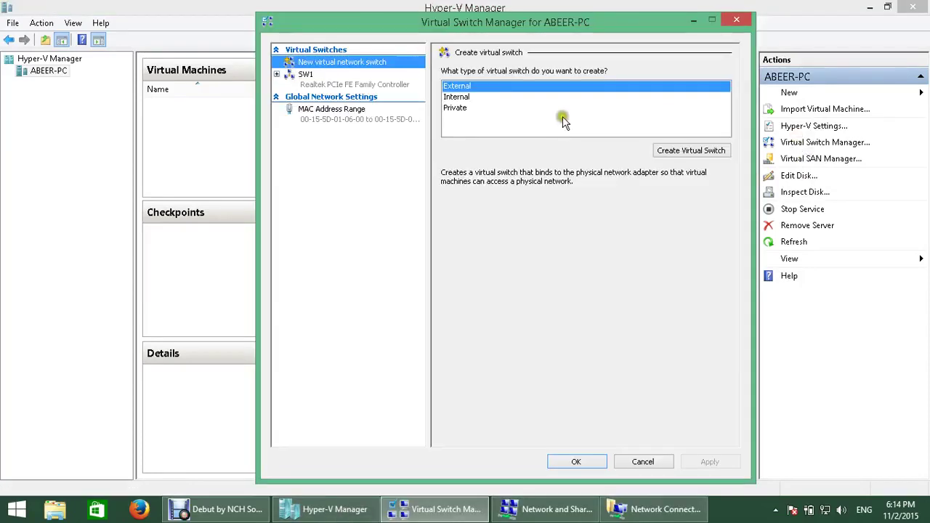
left_click(284, 77)
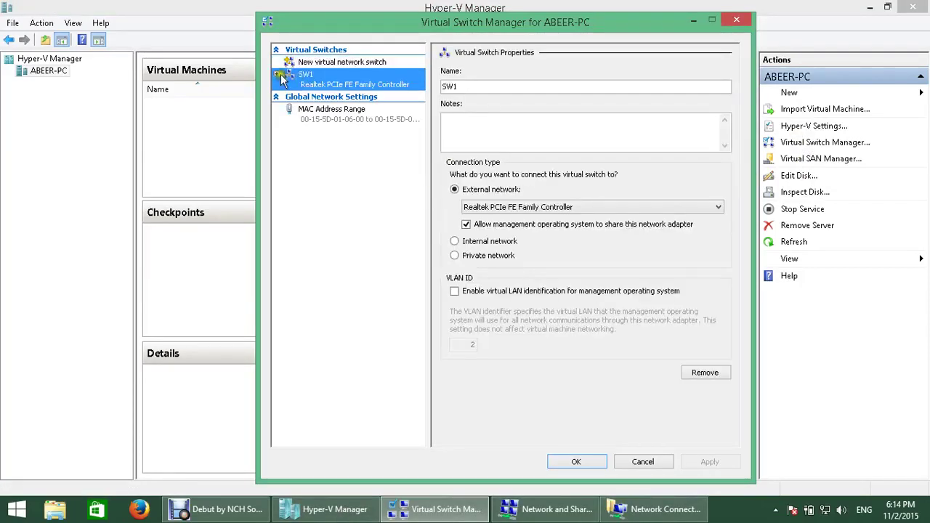
left_click(280, 76)
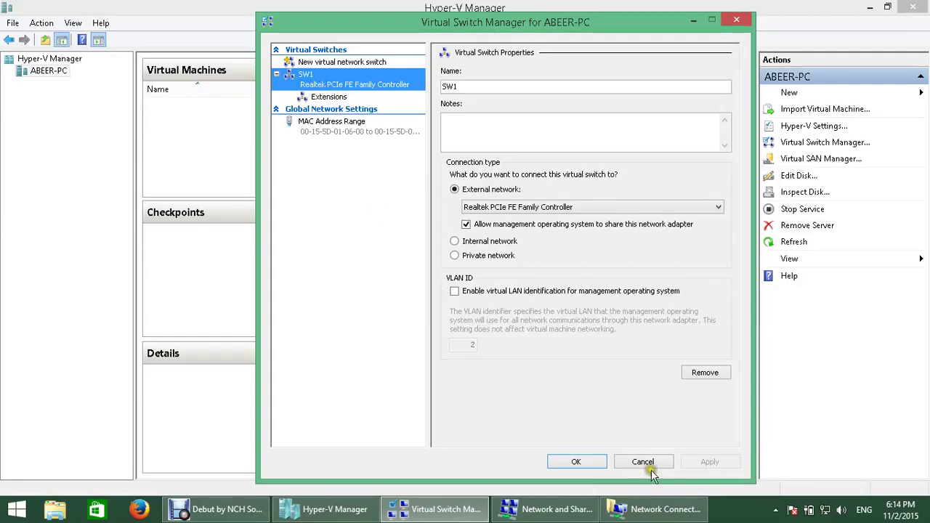
left_click(329, 137)
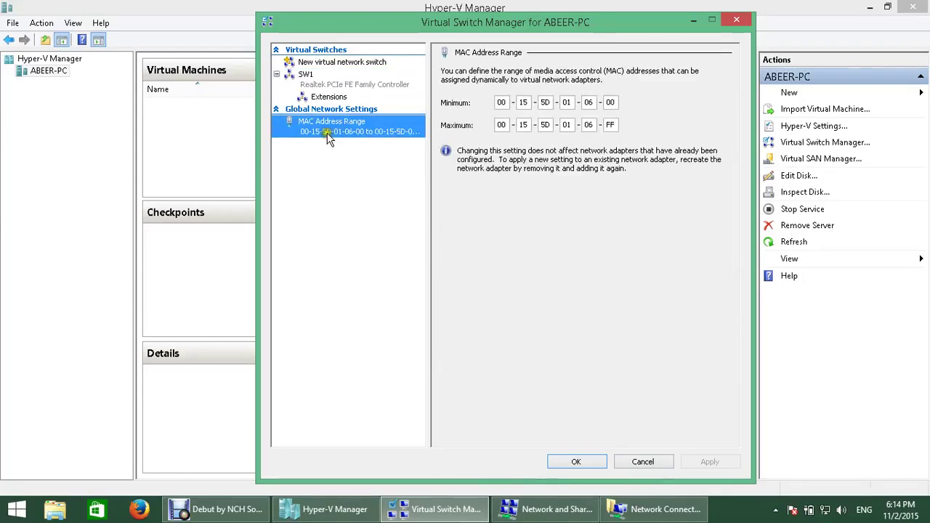
left_click(652, 465)
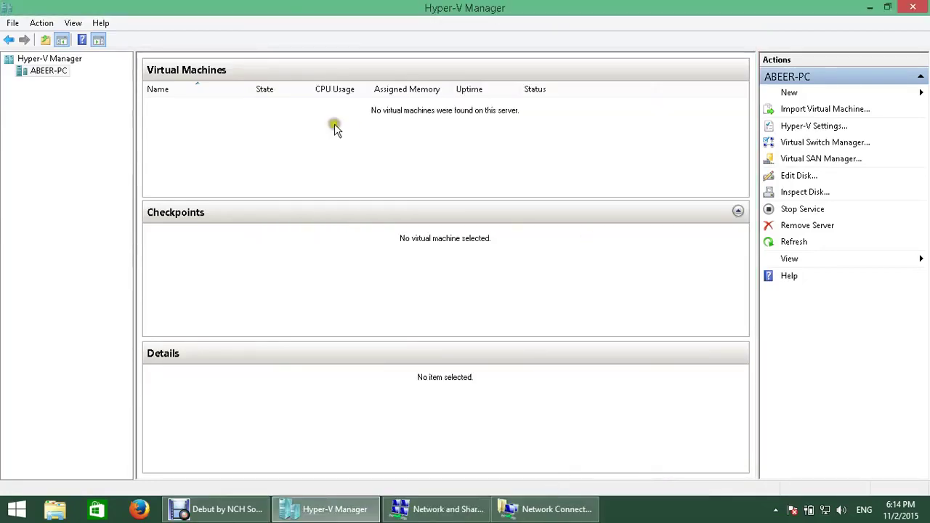
Step: Start the New Virtual Machine Wizard on ABEER-PC and name the machine demo
right_click(54, 70)
mouse_move(140, 77)
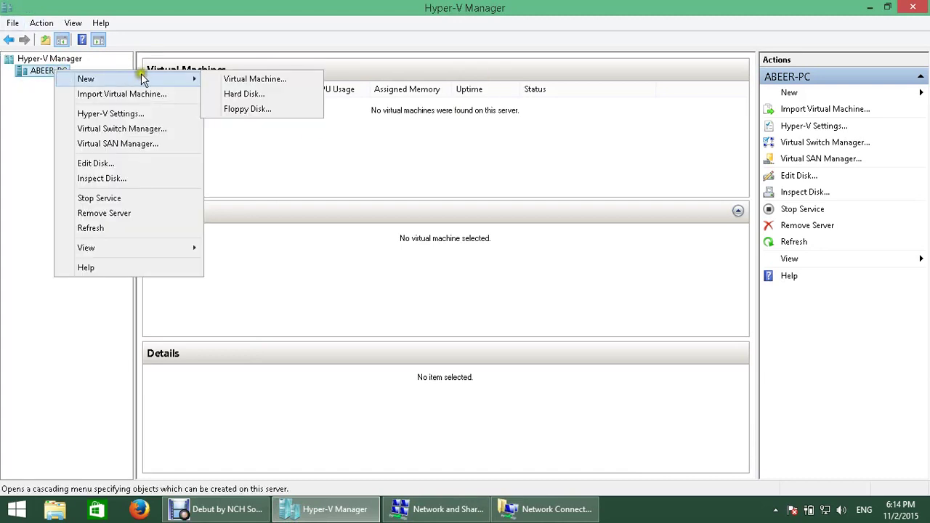
left_click(292, 80)
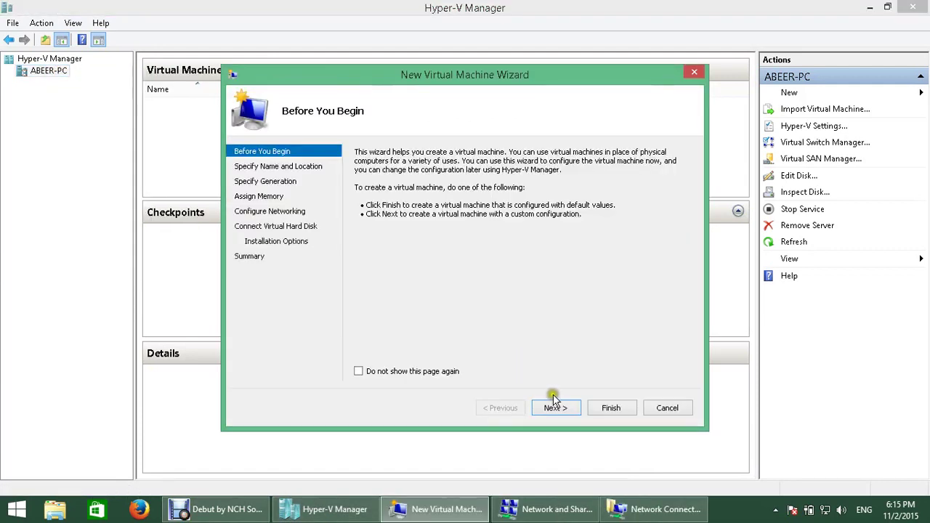
left_click(552, 407)
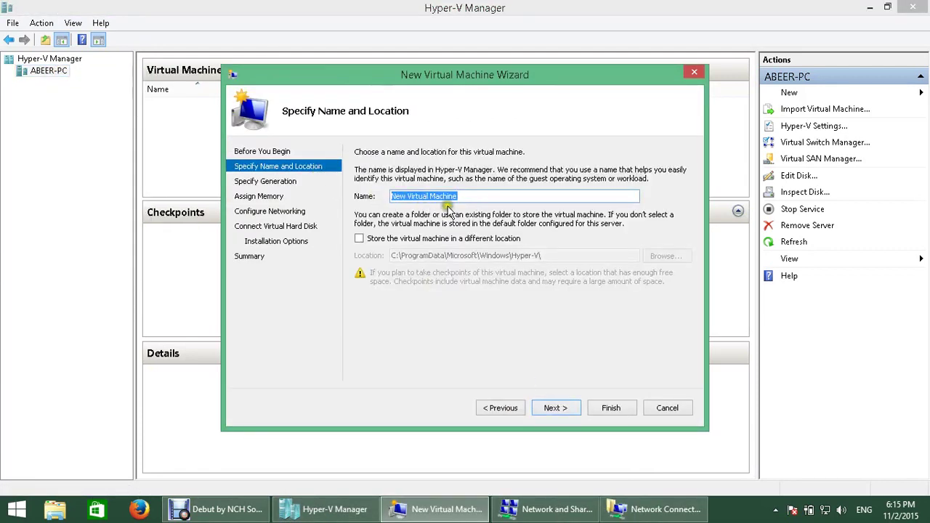
left_click_drag(476, 194, 381, 188)
type("demo")
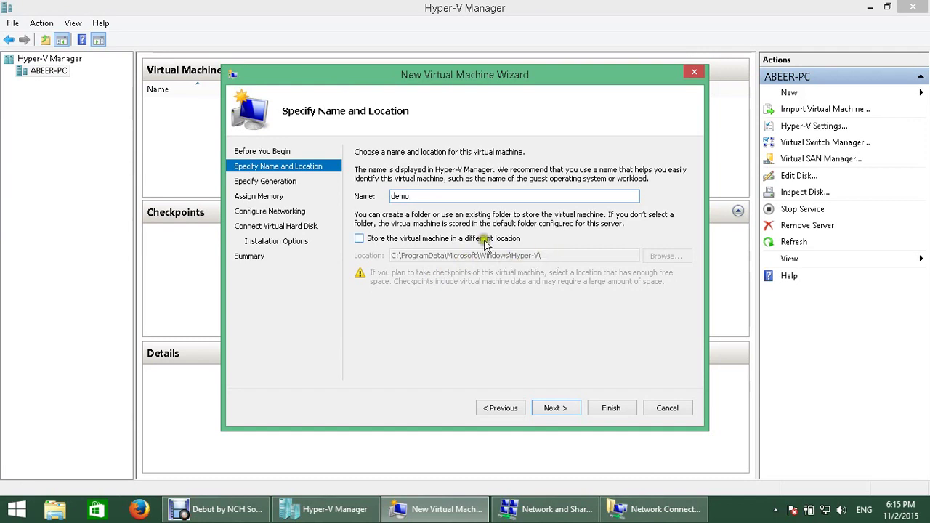
Step: Leave 'Store the virtual machine in a different location' unchecked and advance to Specify Generation
left_click(360, 240)
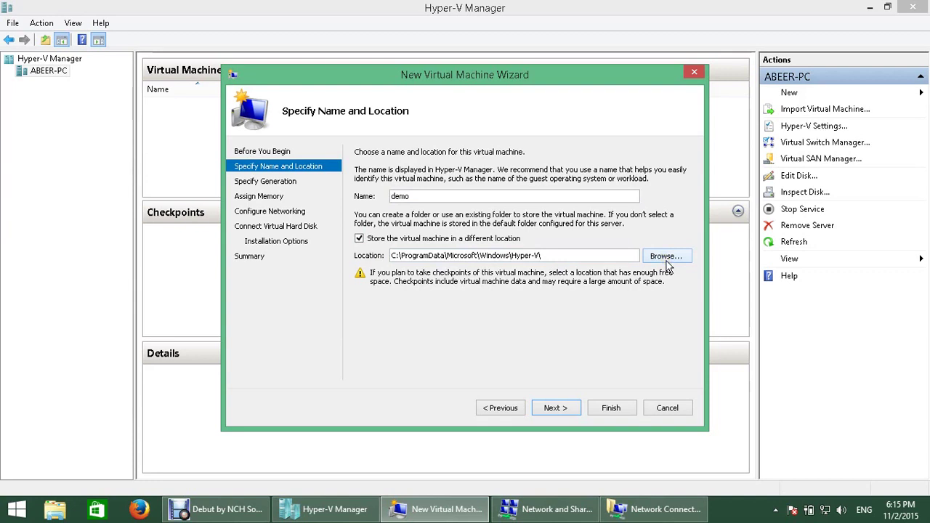
left_click(394, 256)
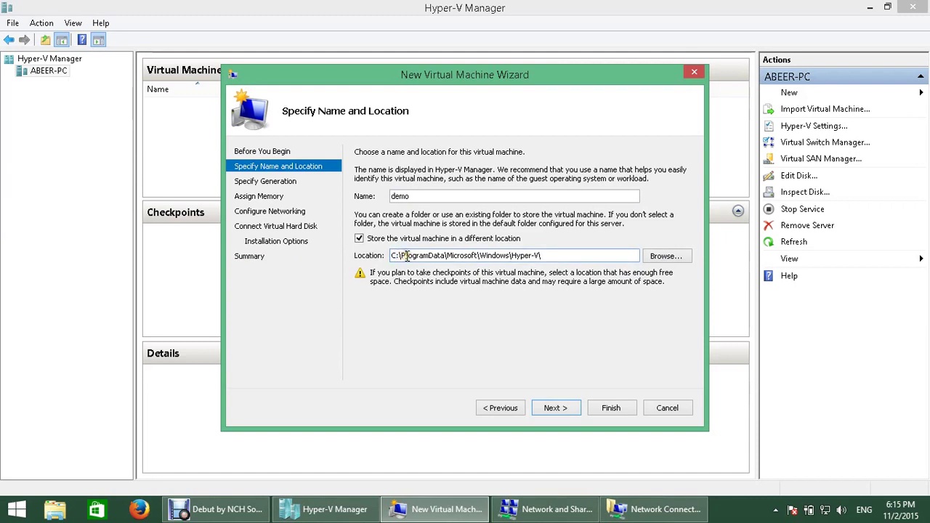
left_click(397, 258)
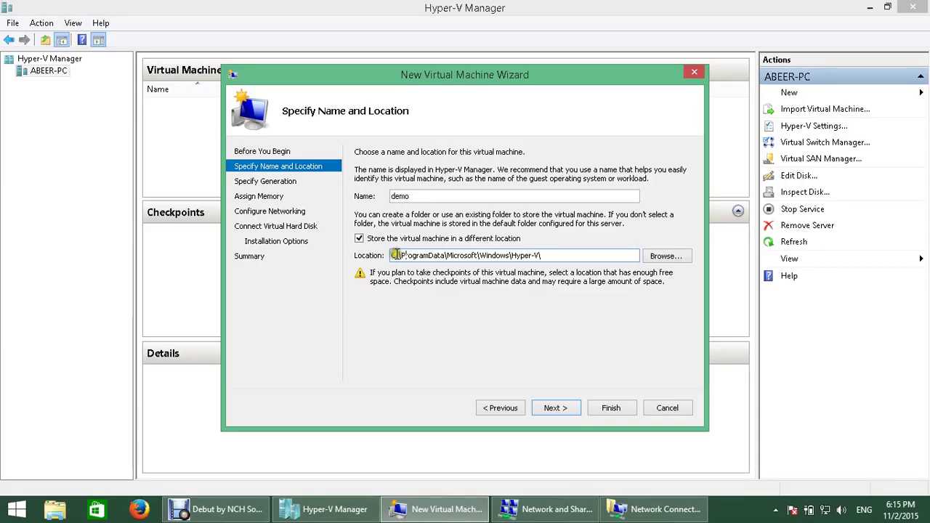
left_click(390, 239)
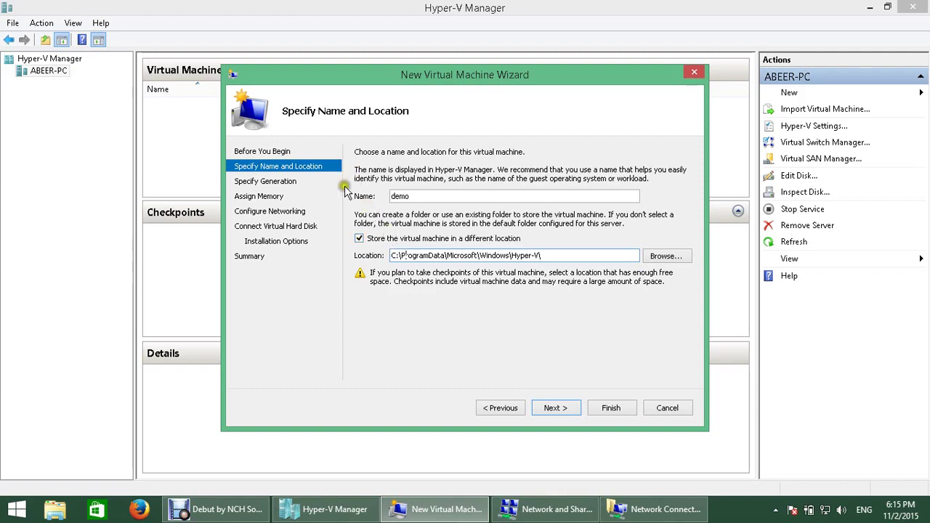
left_click(359, 239)
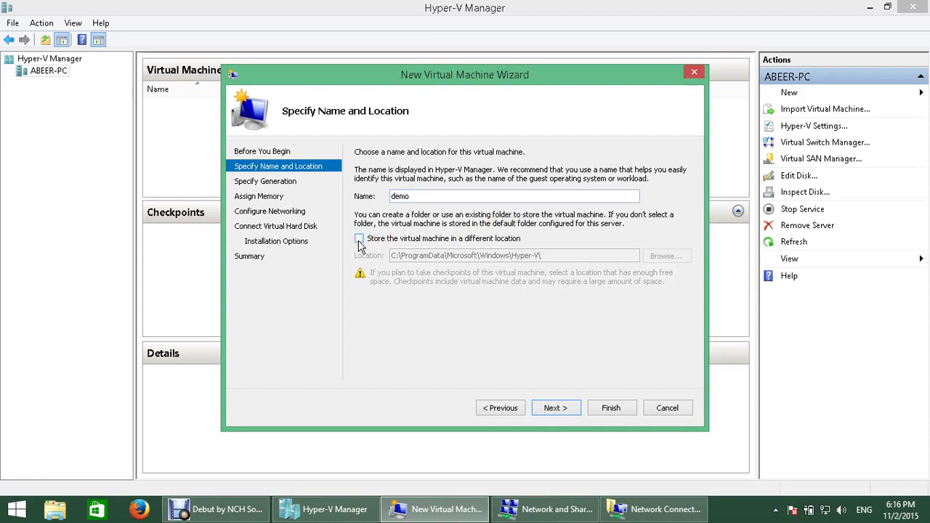
left_click(407, 290)
left_click(407, 286)
left_click(410, 288)
left_click(572, 412)
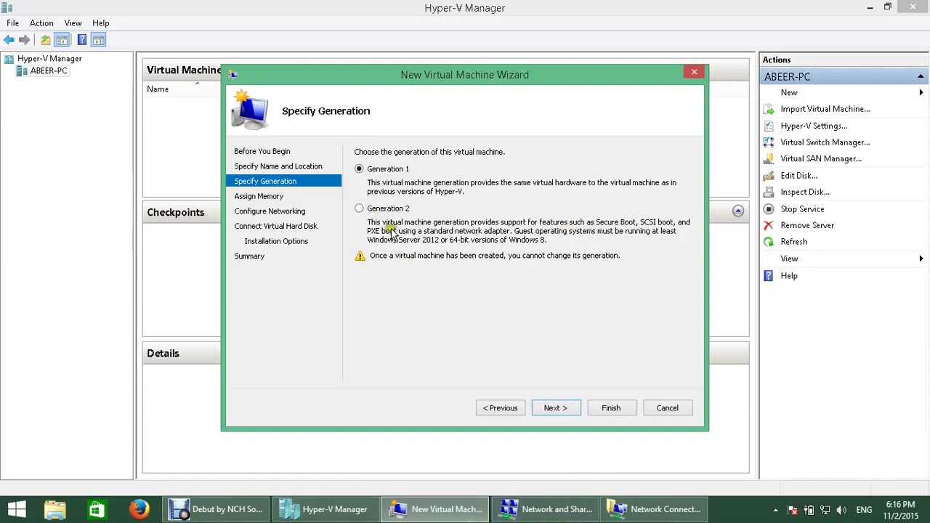
left_click(378, 206)
left_click(386, 170)
left_click(388, 210)
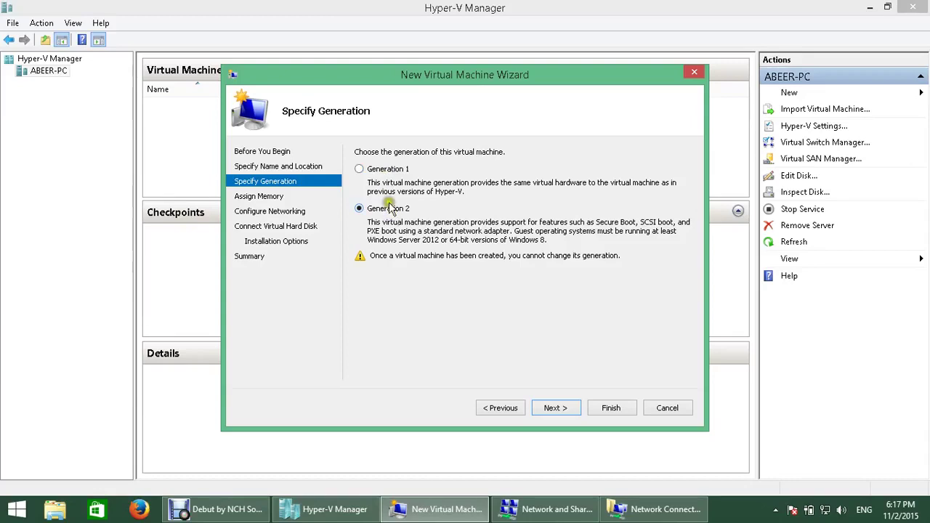
left_click(378, 170)
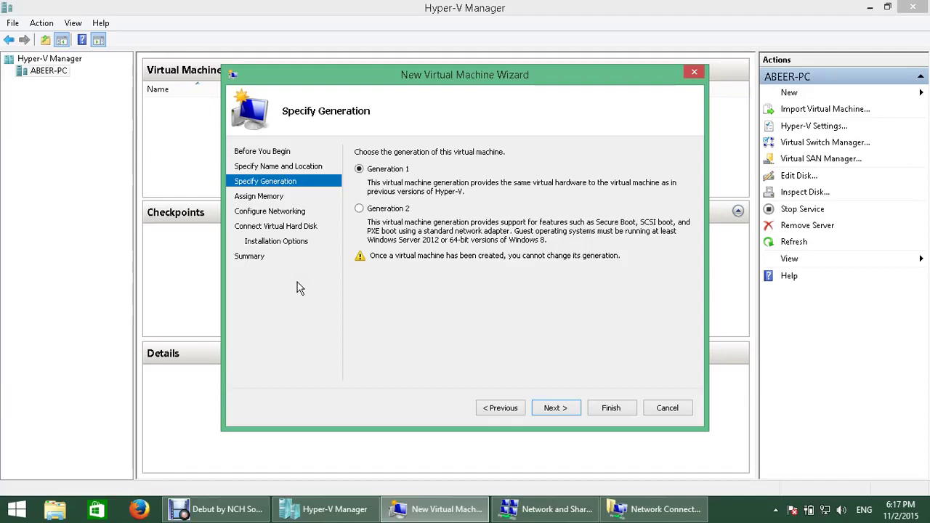
Step: Choose Generation 2 for demo and advance to the Assign Memory page
left_click(359, 209)
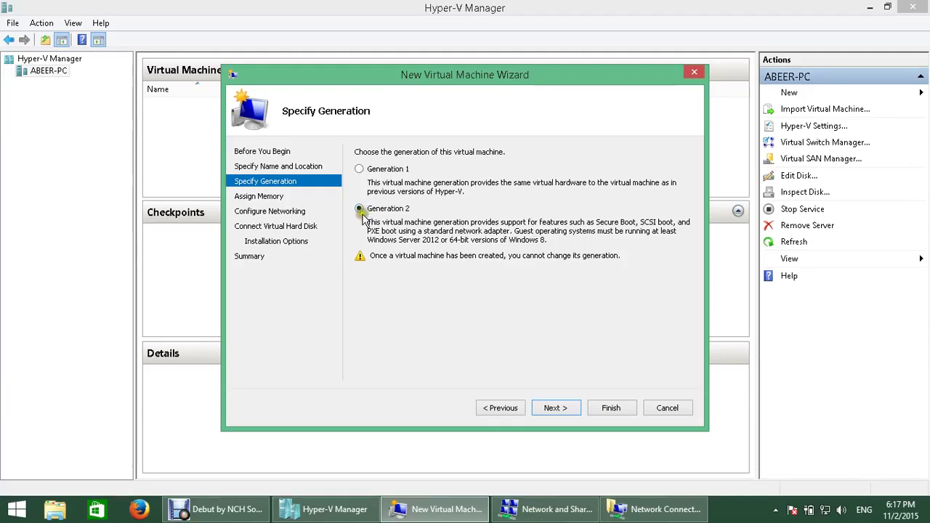
left_click(588, 375)
left_click(586, 375)
Step: Advance to Assign Memory and enter 2048 MB as the startup memory
left_click(560, 411)
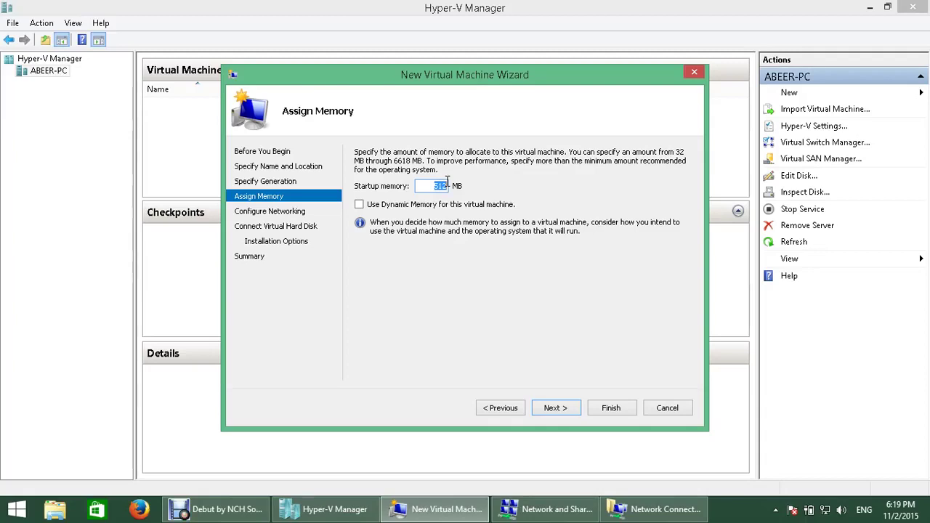
type("20")
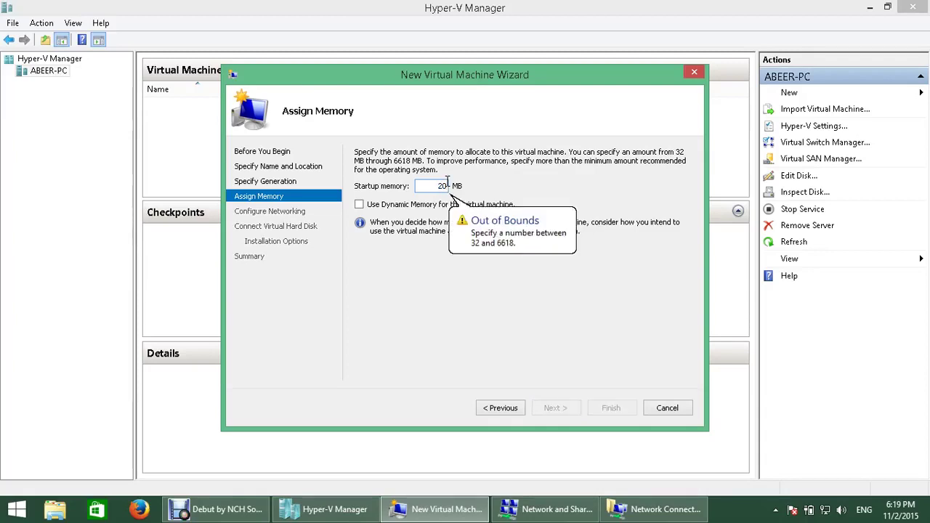
type("48")
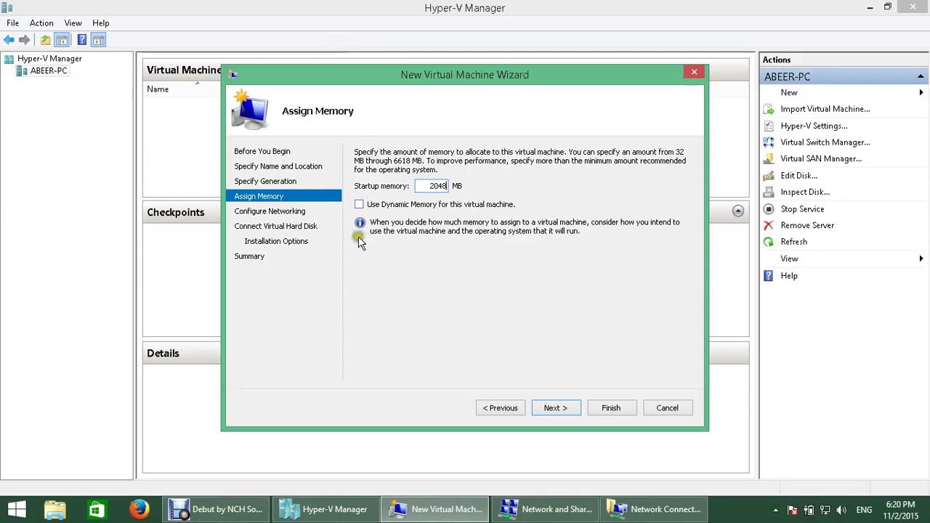
Step: Tick 'Use Dynamic Memory for this virtual machine', keeping 2048 MB startup memory
left_click(359, 205)
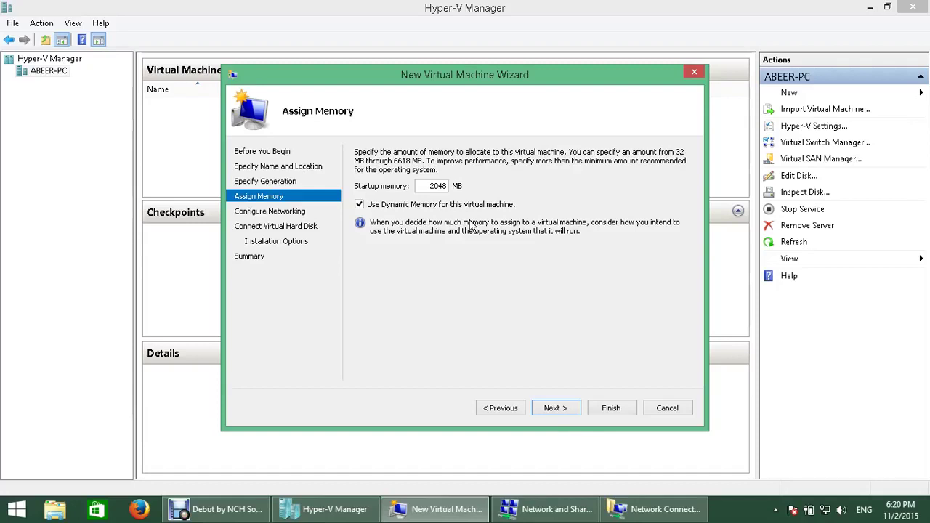
Step: On Configure Networking, set the adapter's connection to SW1 and continue to the hard disk page
left_click(557, 410)
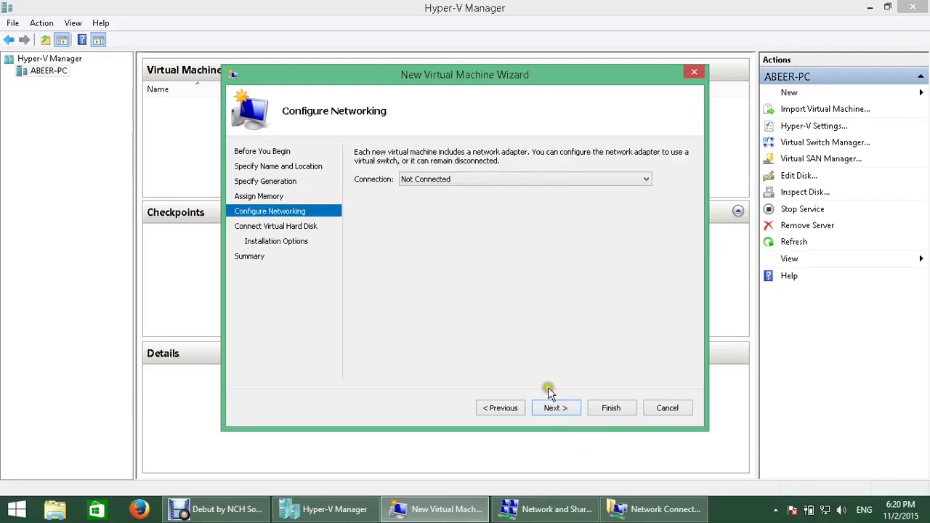
left_click(554, 181)
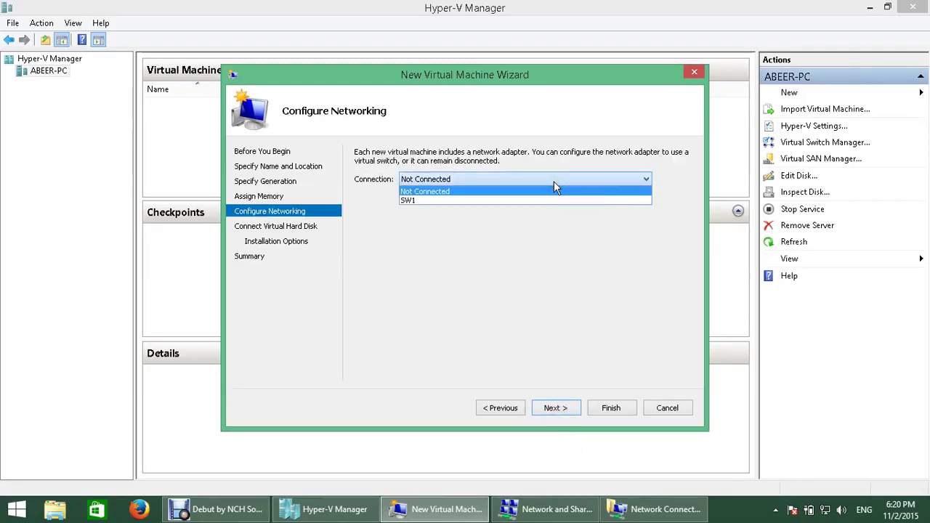
left_click(428, 201)
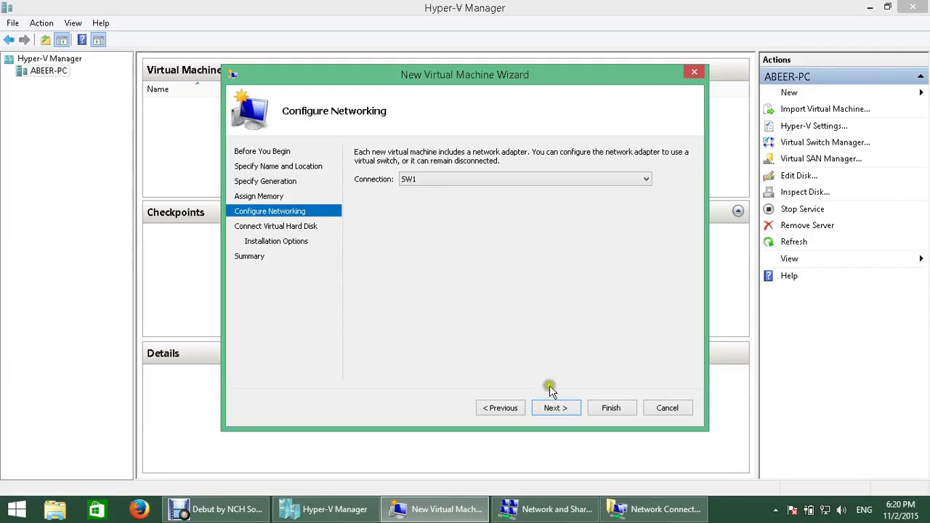
left_click(565, 412)
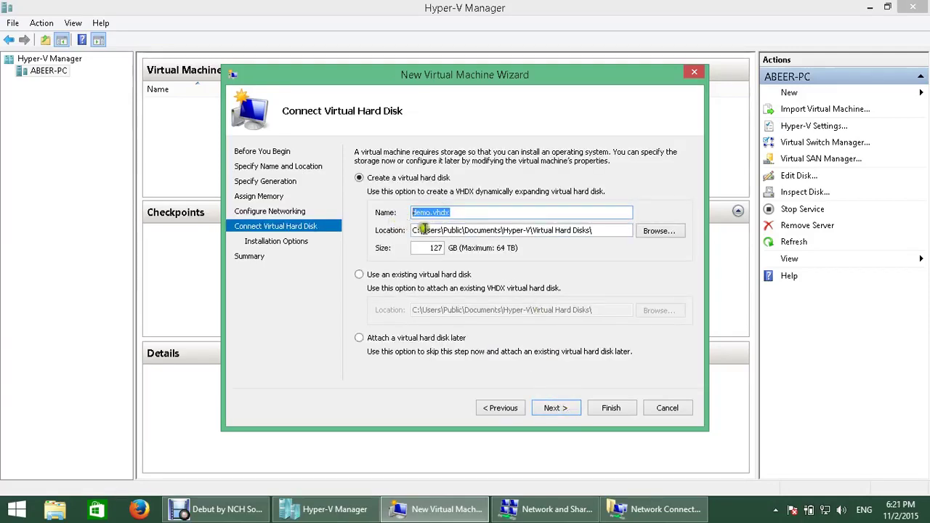
left_click(456, 212)
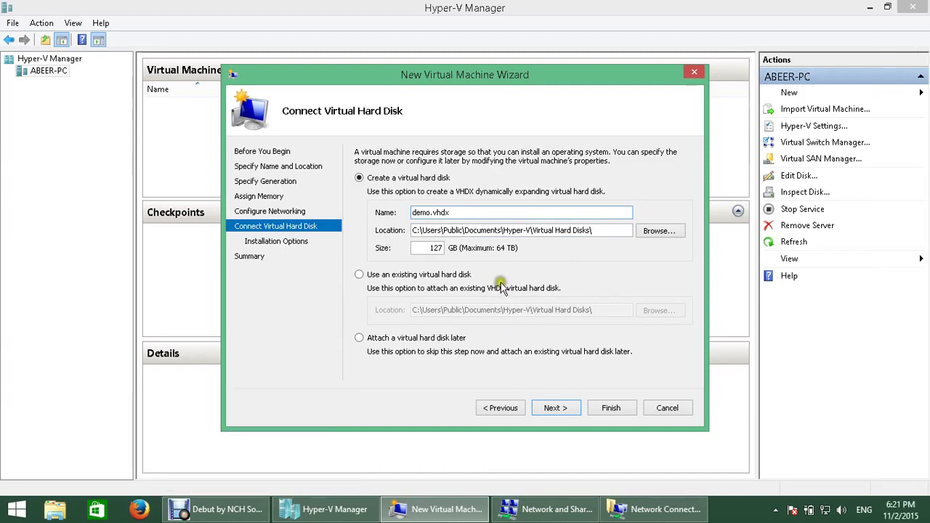
left_click_drag(614, 230, 423, 232)
left_click(604, 231)
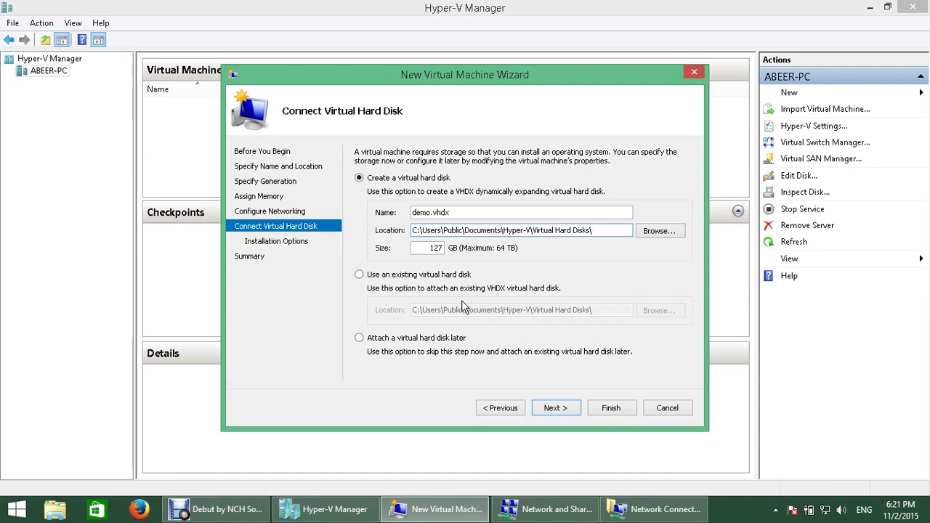
Step: Start typing diskmgmt.ms in the Run box, then erase it and cancel
right_click(16, 509)
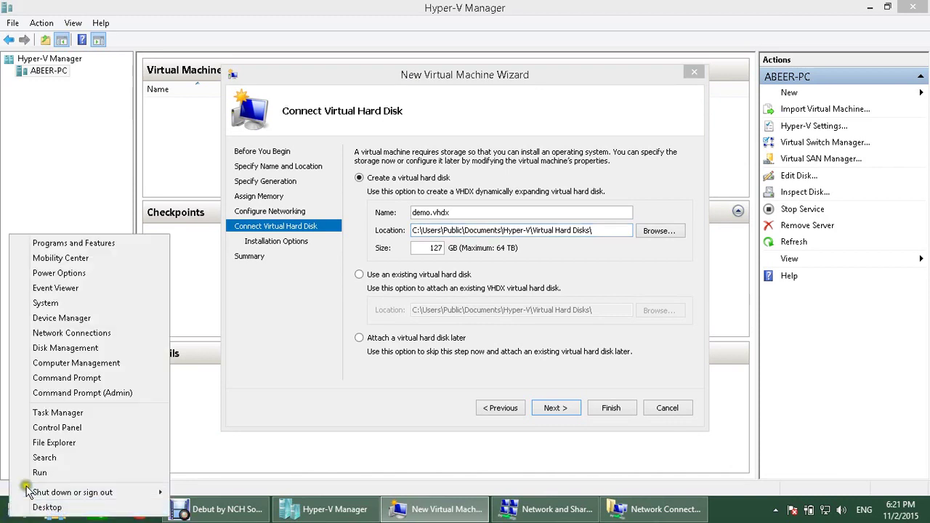
left_click(35, 476)
type("disk")
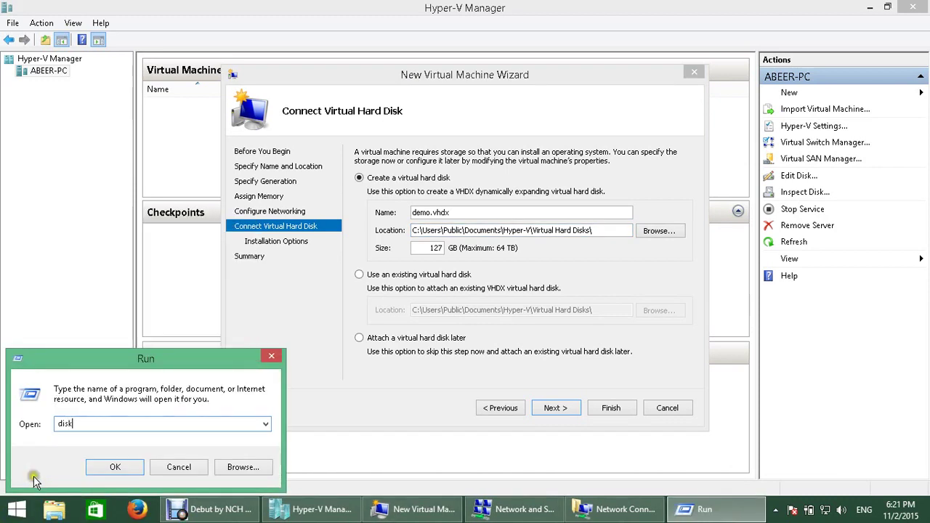
type("mgmt.ms")
left_click(34, 477)
key("BackSpace")
key("BackSpace")
key("BackSpace")
key("BackSpace")
key("BackSpace")
key("BackSpace")
key("BackSpace")
key("BackSpace")
key("BackSpace")
key("BackSpace")
key("BackSpace")
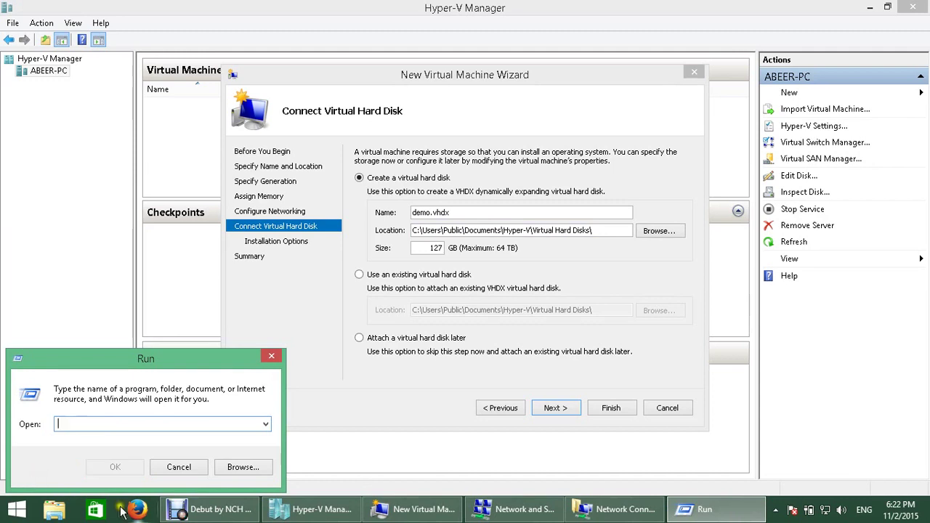
left_click(178, 467)
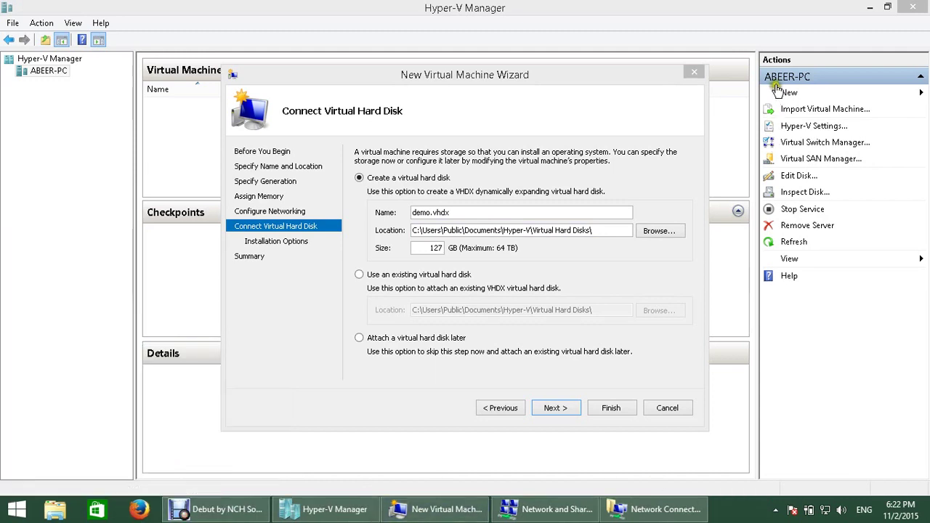
Step: Open Computer Management from This PC on the desktop and maximize it
left_click(927, 513)
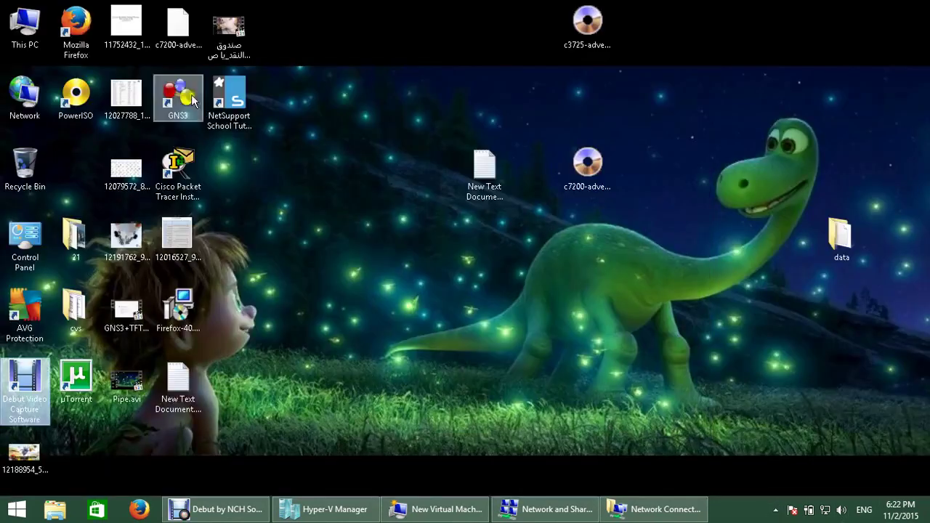
right_click(35, 44)
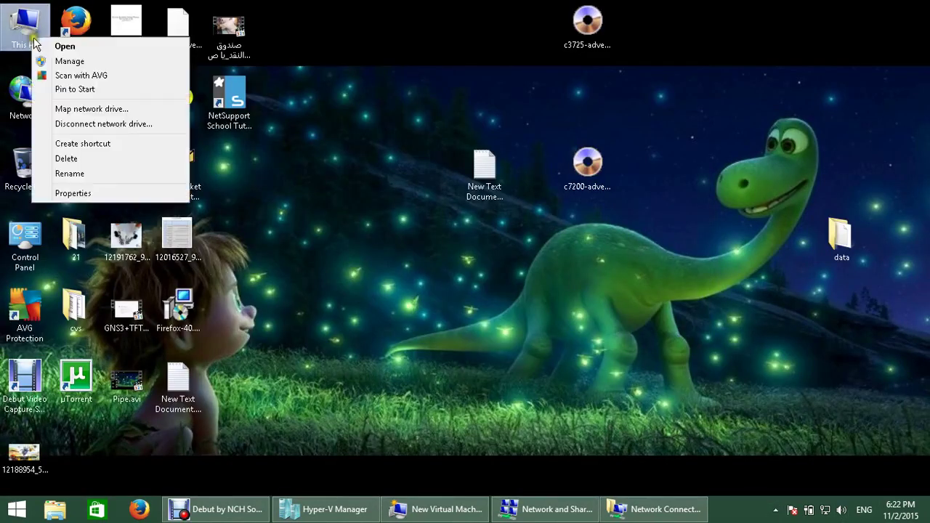
left_click(73, 61)
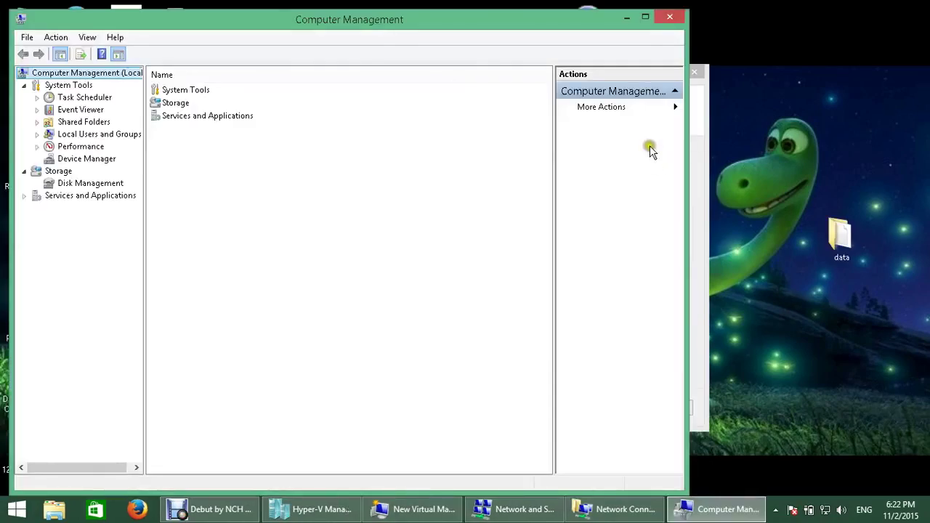
left_click(645, 20)
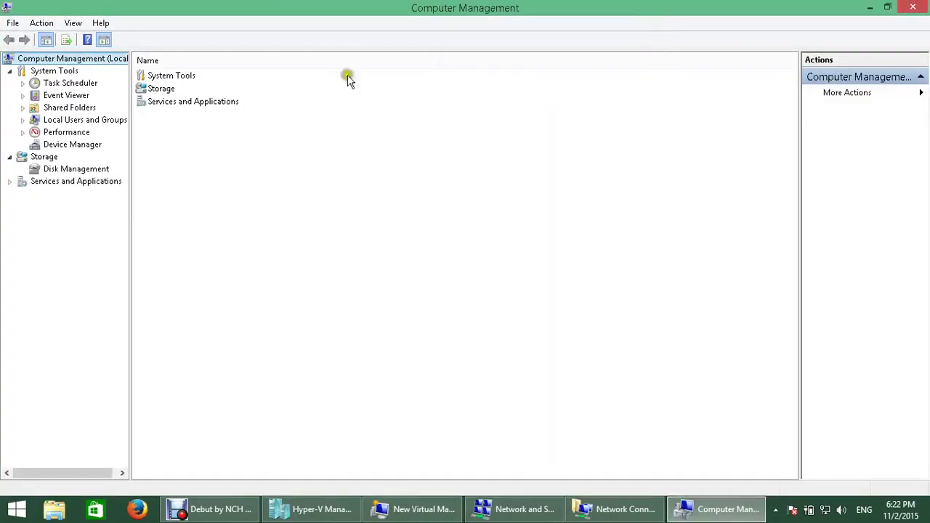
Step: Open Disk Management, showing C: (97.66 GB) and D: (833.85 GB), and view Disk 0's options
left_click(77, 170)
right_click(78, 172)
left_click(46, 231)
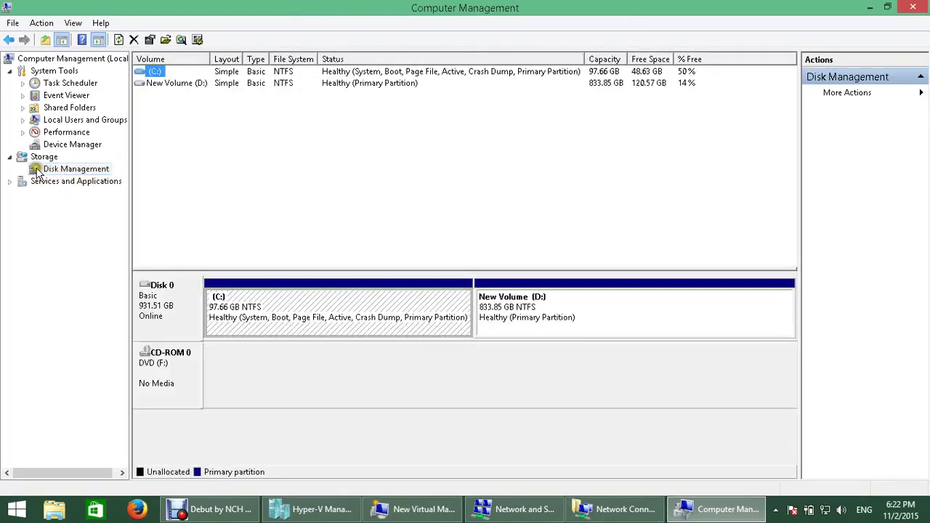
right_click(43, 169)
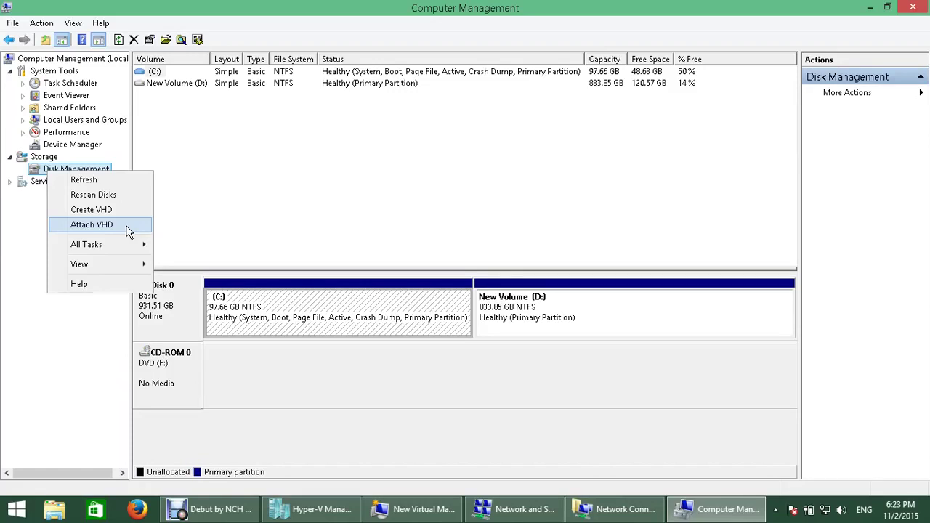
left_click(402, 393)
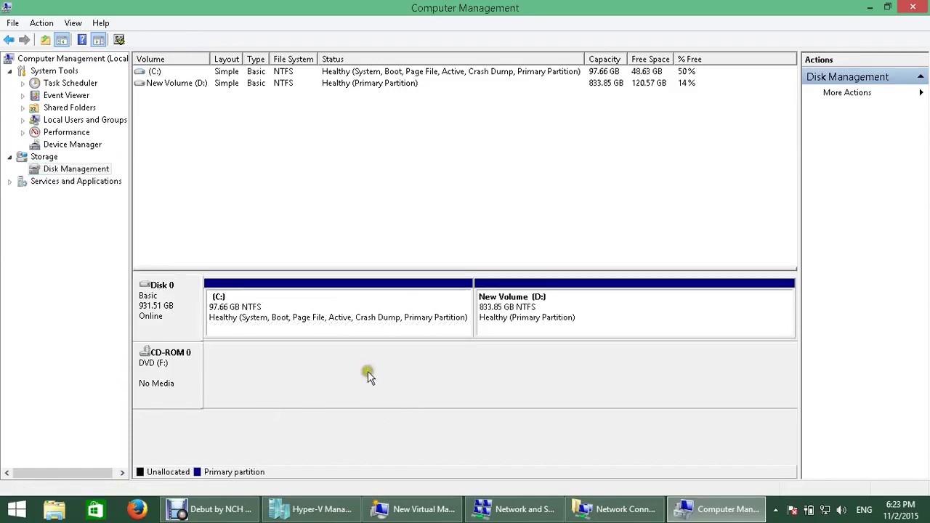
right_click(178, 303)
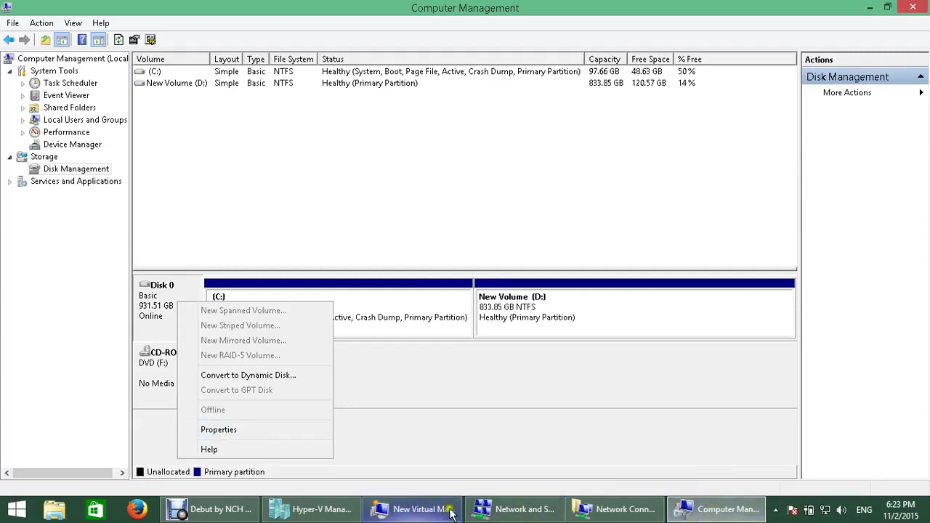
Step: Bring back the New Virtual Machine wizard, select the 127 GB size, then launch This PC
left_click(314, 509)
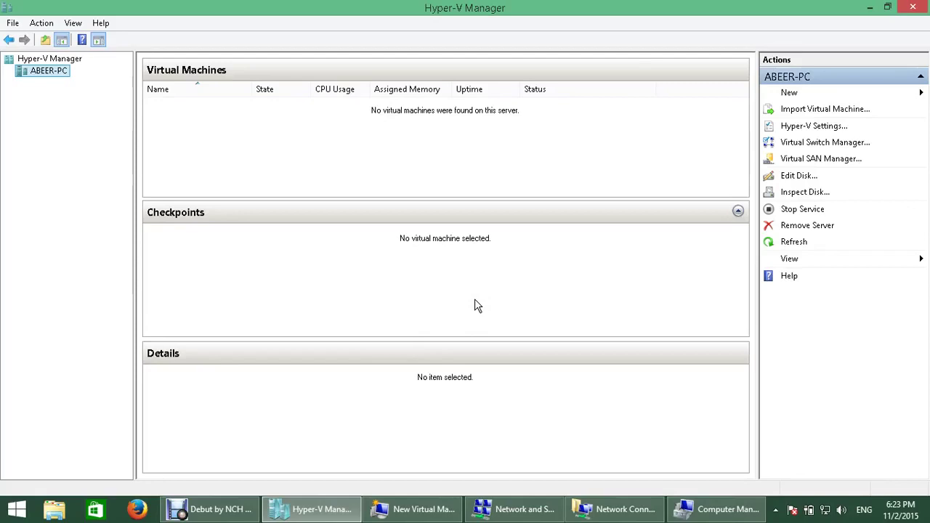
left_click(426, 513)
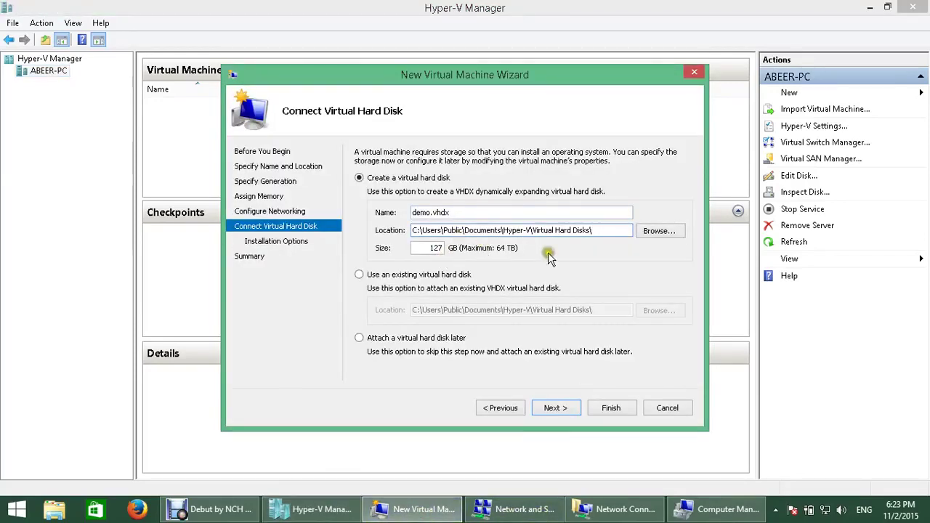
double_click(425, 247)
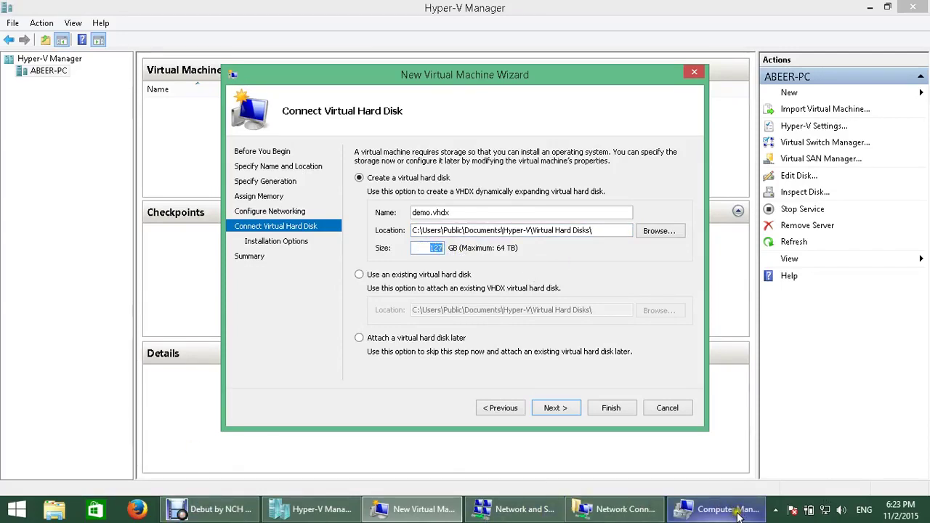
mouse_move(738, 509)
left_click(55, 509)
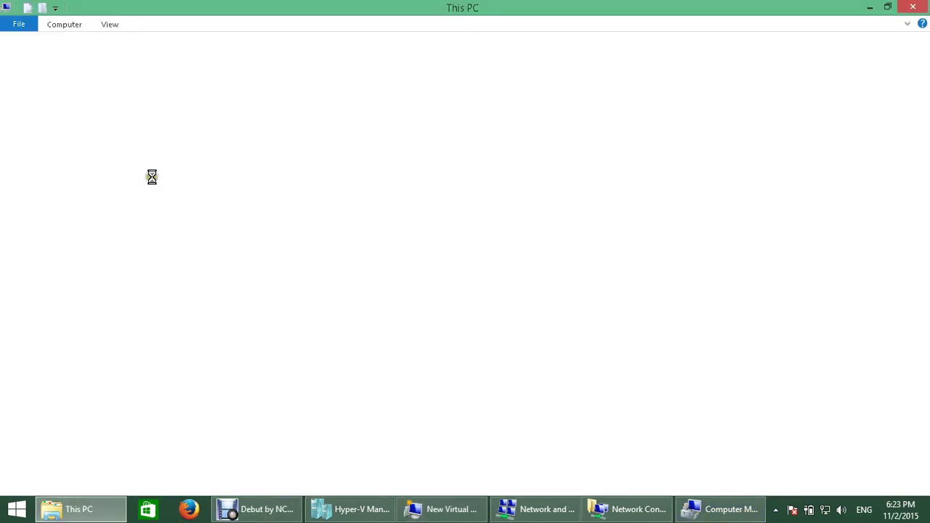
Step: Check Local Disk (C:) has 48.6 GB free, then bring the wizard forward
left_click(201, 188)
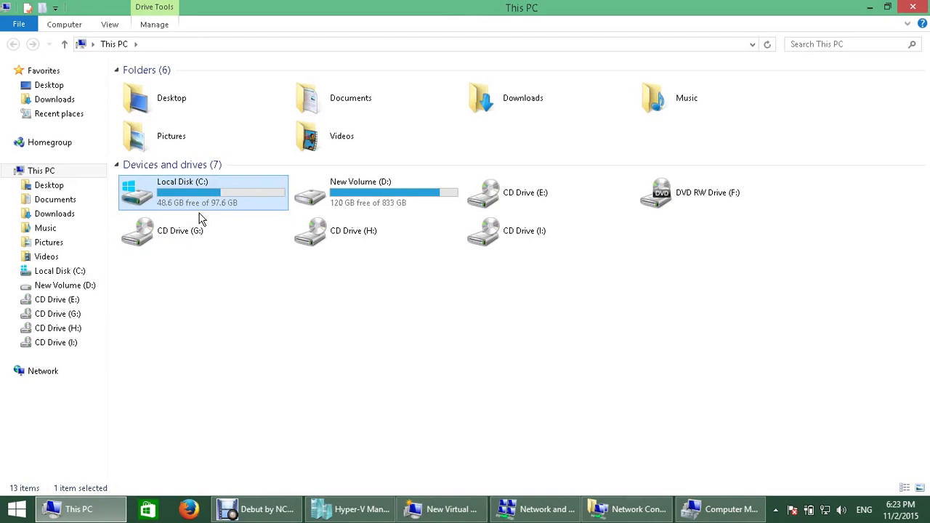
left_click(445, 509)
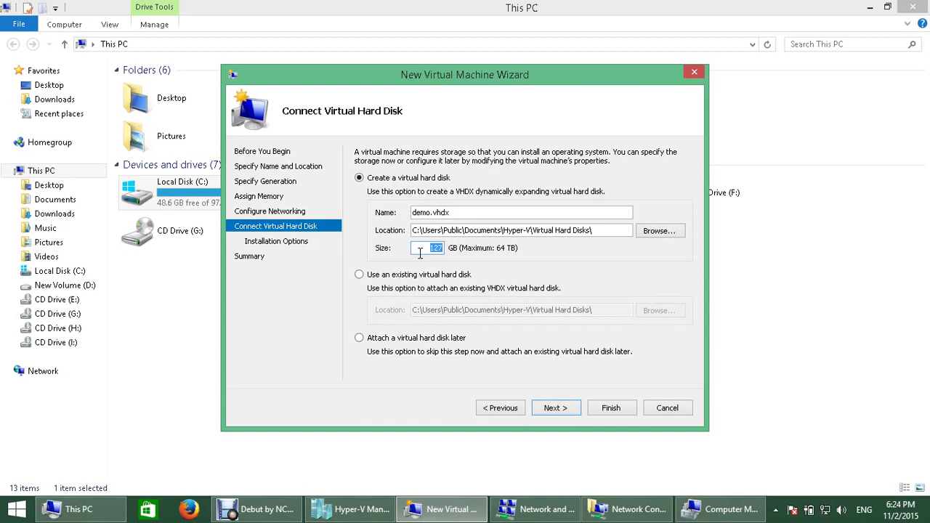
Step: Try using an existing virtual hard disk, browse its file types, then cancel
left_click(393, 280)
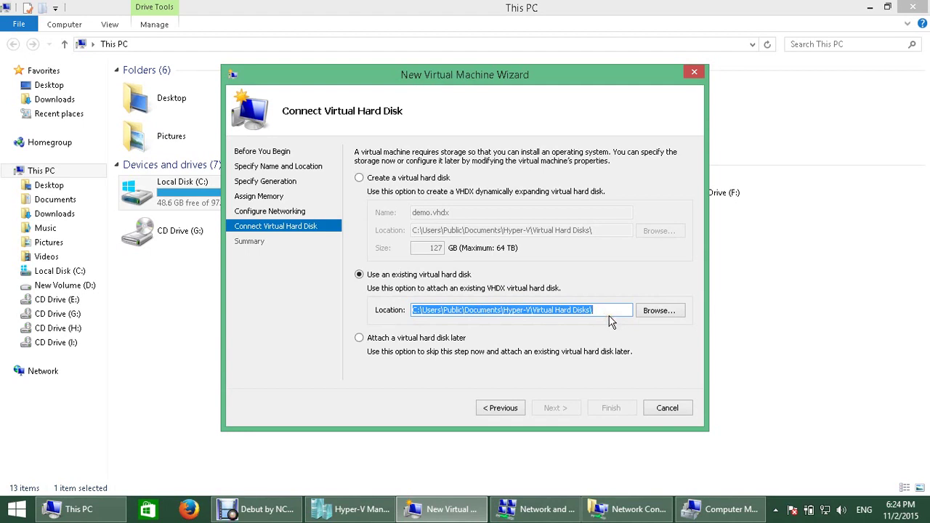
left_click(685, 314)
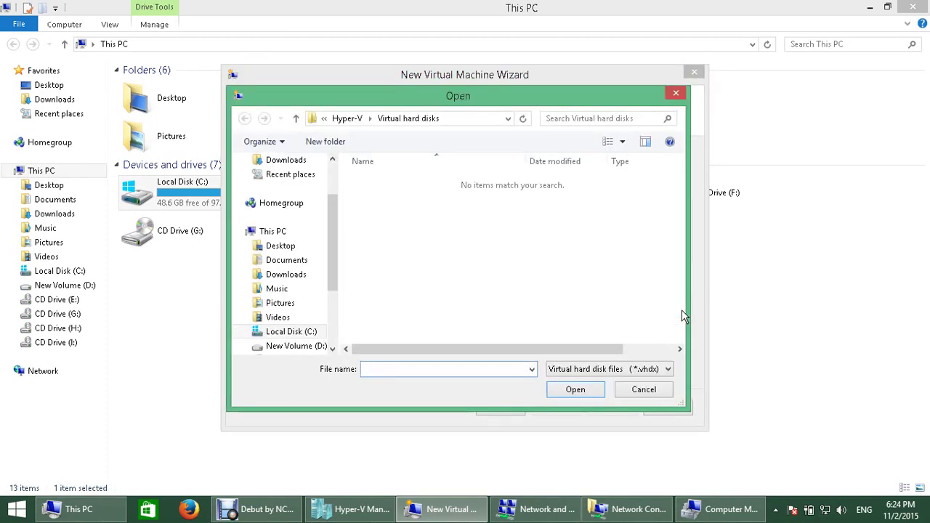
left_click(651, 369)
left_click(652, 370)
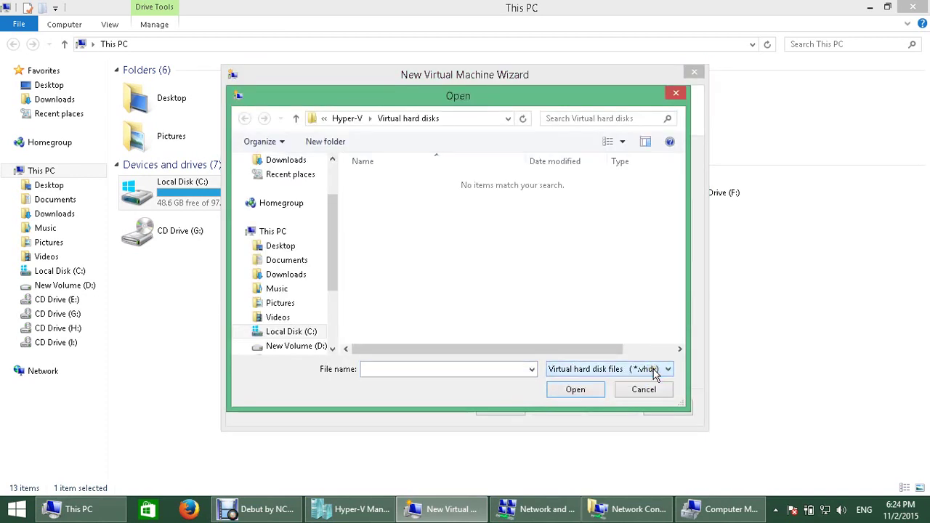
left_click(657, 372)
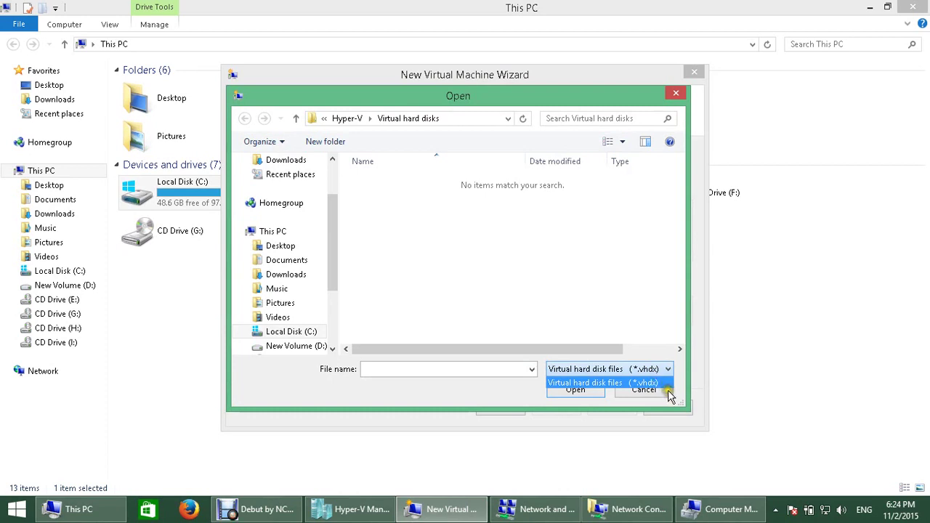
left_click(668, 395)
left_click(669, 395)
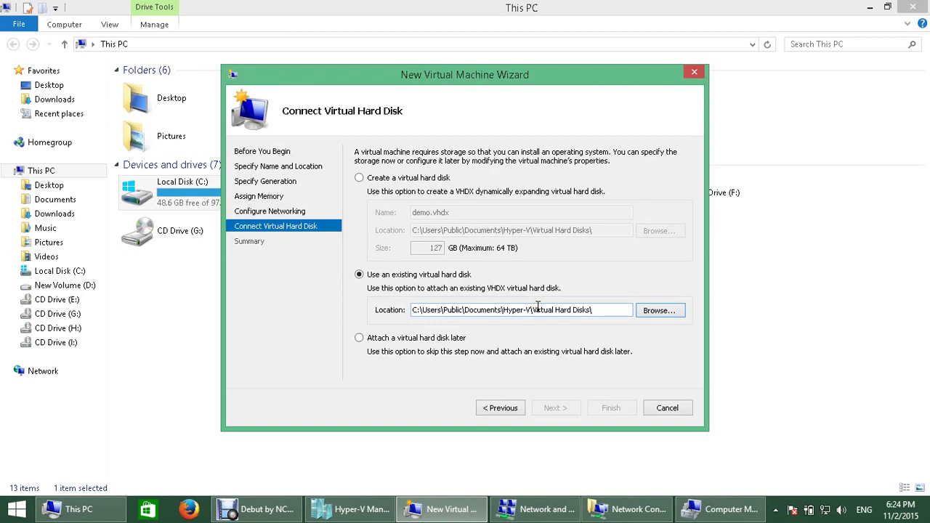
Step: Reselect creating the new 127 GB demo.vhdx disk and continue to Installation Options
left_click(412, 340)
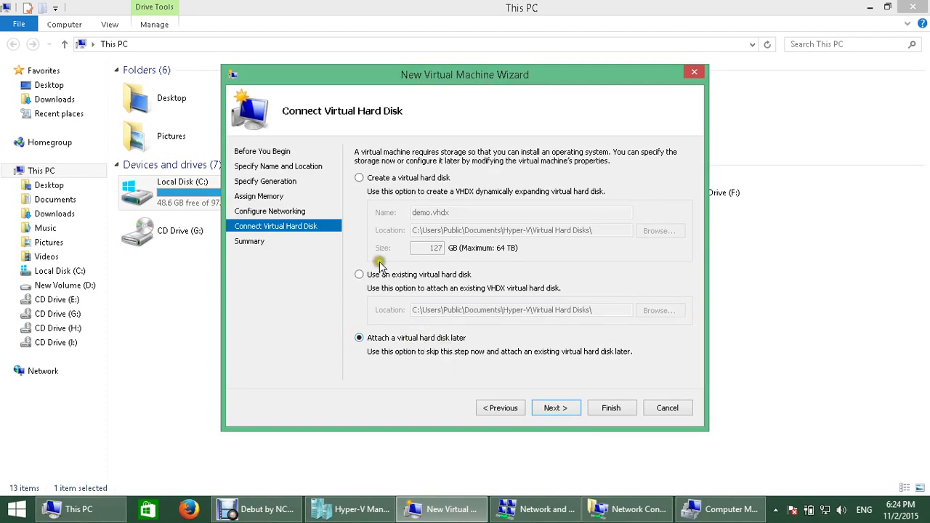
left_click(368, 178)
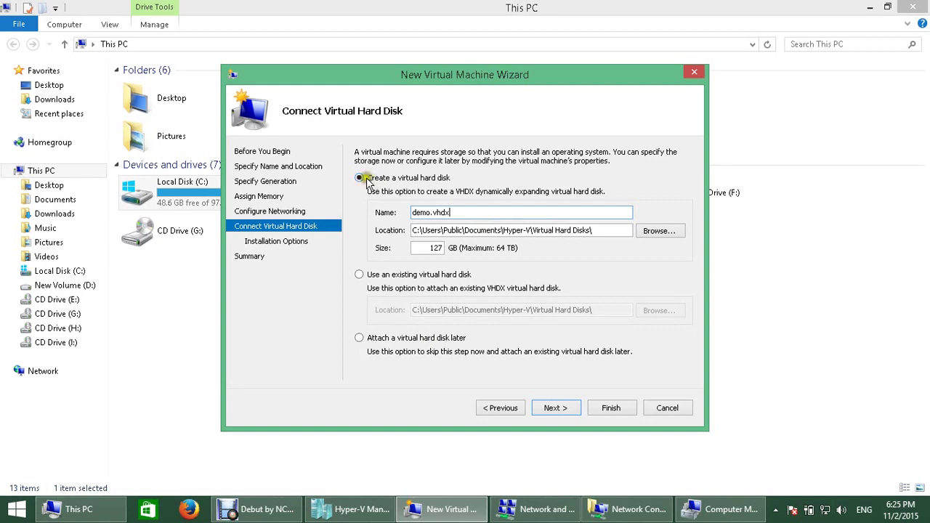
left_click(569, 406)
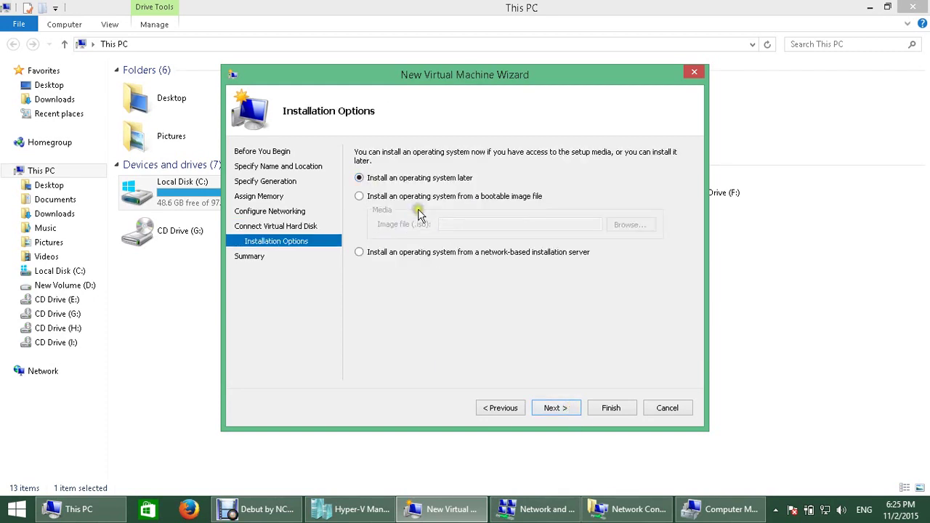
Step: Try the bootable image file option, then revert to installing the operating system later
left_click(390, 183)
left_click(372, 197)
left_click(464, 226)
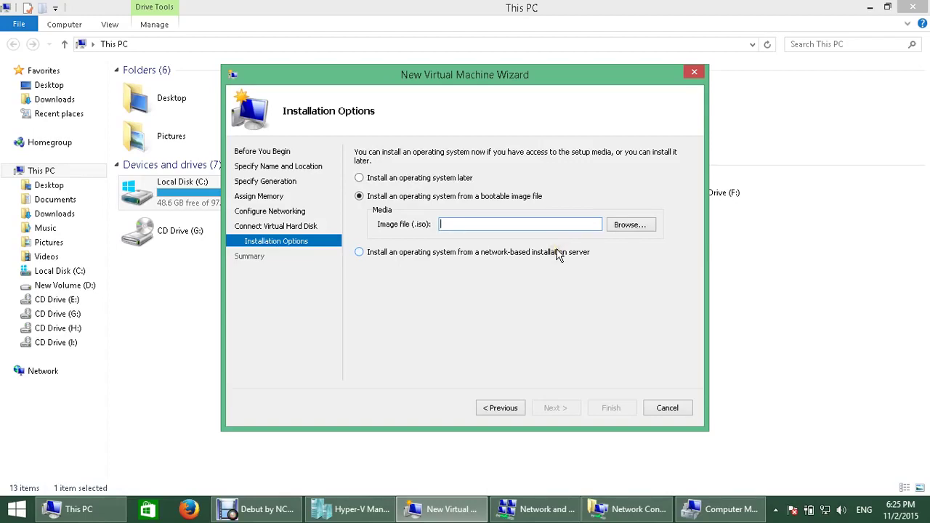
left_click(399, 181)
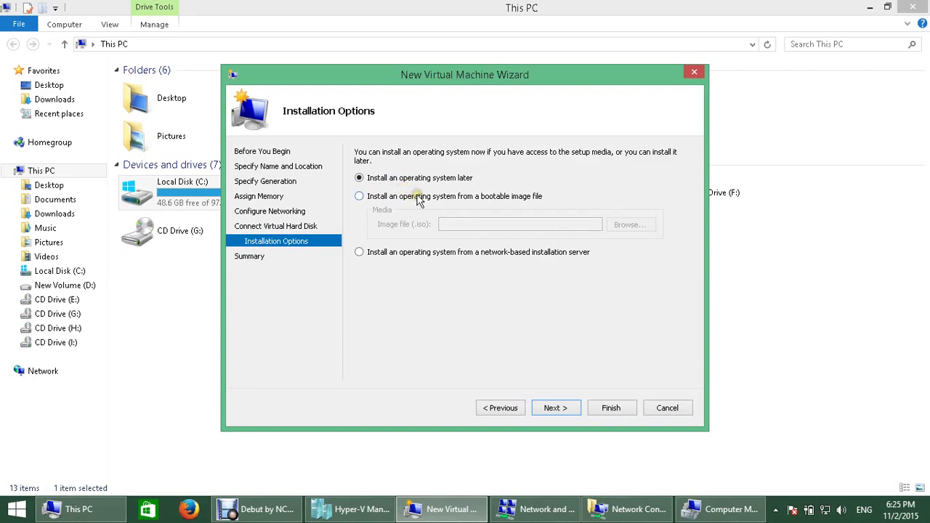
Step: Review the summary and finish the wizard, creating Generation 2 VM demo with 2048 MB on SW1
left_click(555, 408)
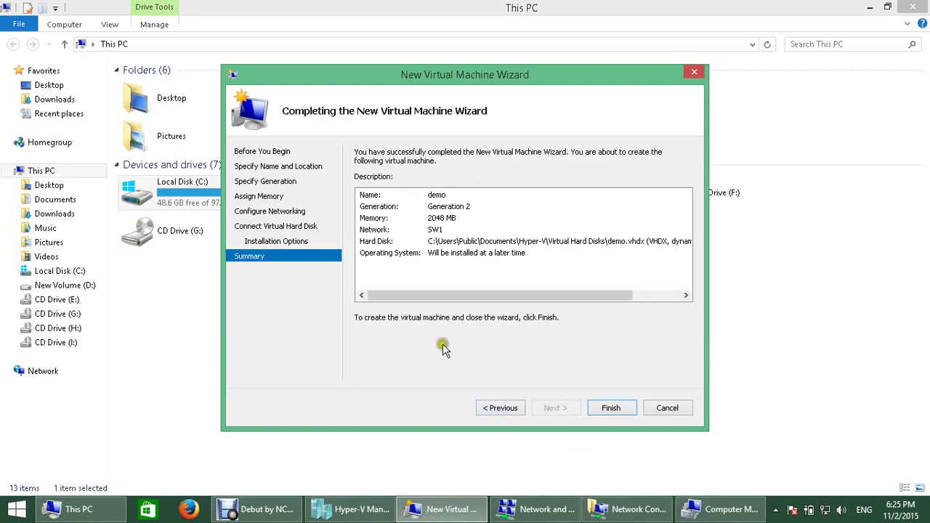
left_click(612, 408)
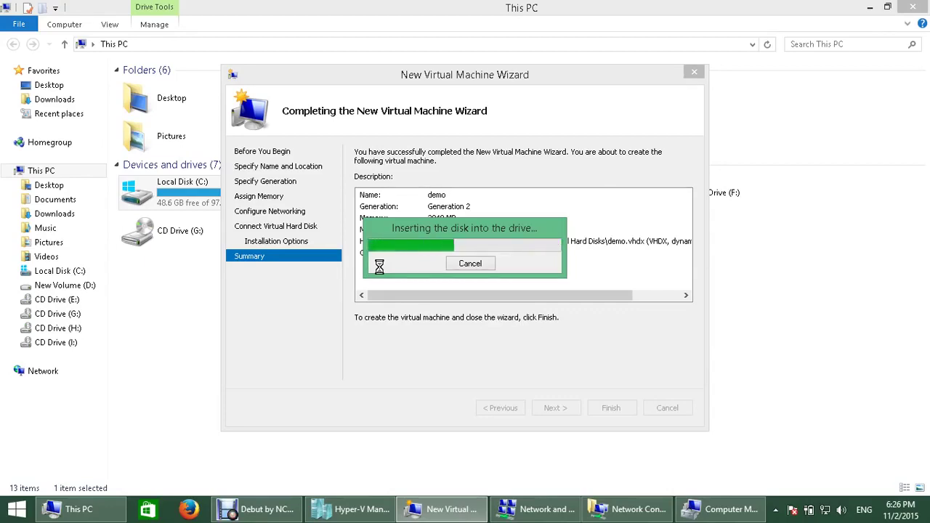
left_click(263, 510)
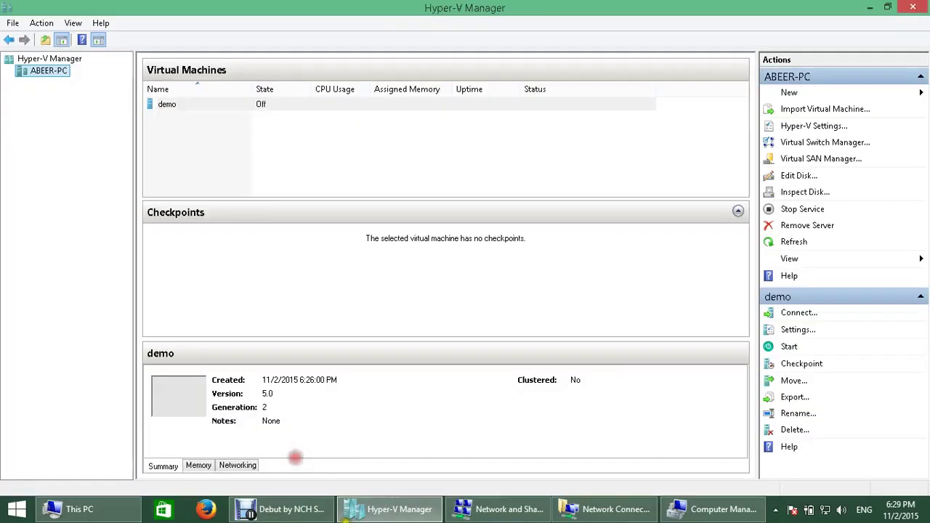
Step: In demo's Settings, check the hard disk's controller, then add a DVD Drive to the SCSI Controller
left_click(203, 104)
right_click(185, 104)
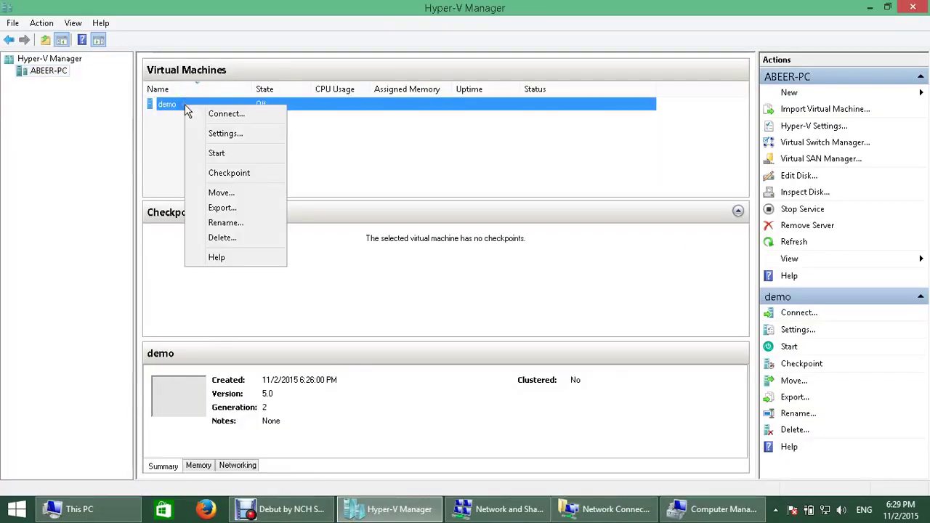
left_click(259, 135)
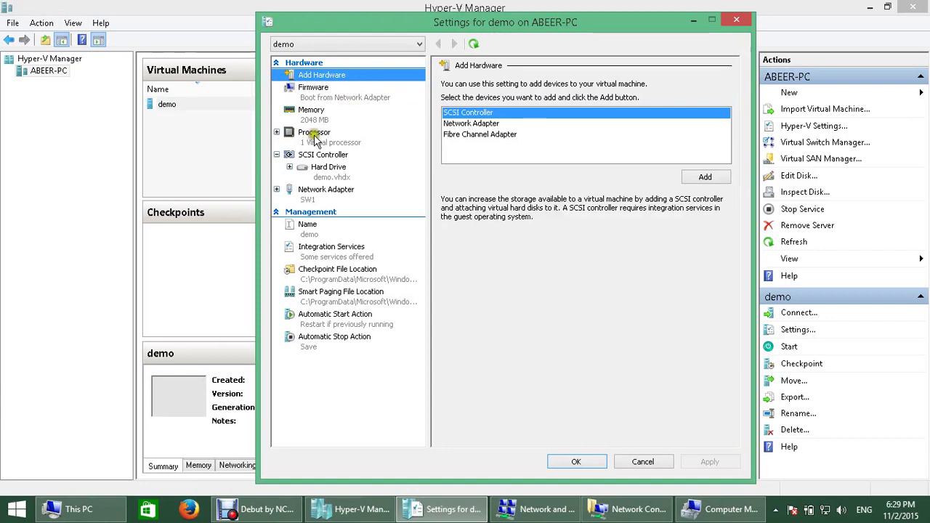
left_click(323, 156)
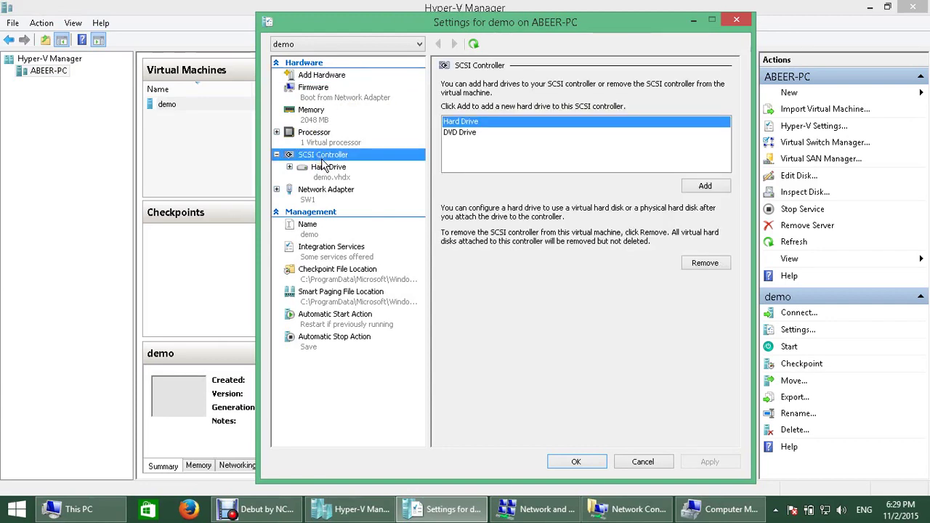
left_click(297, 169)
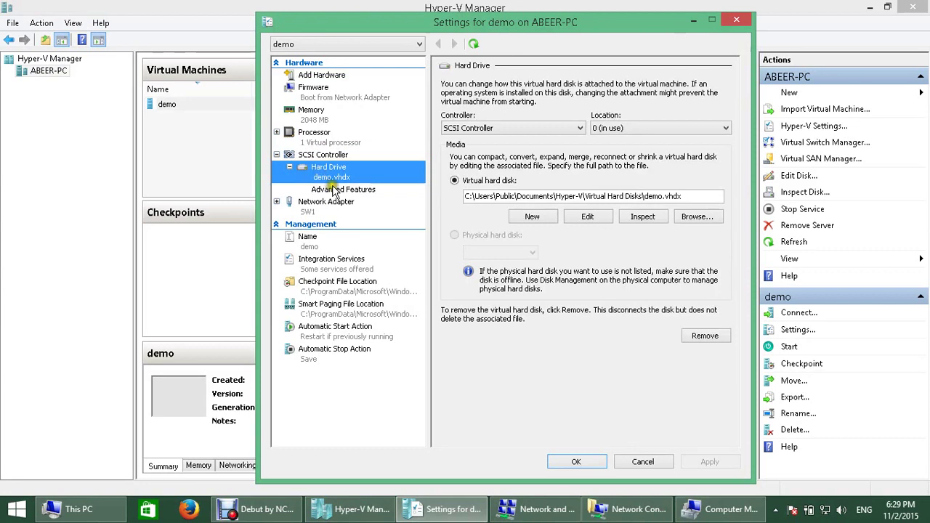
left_click(546, 130)
left_click(546, 130)
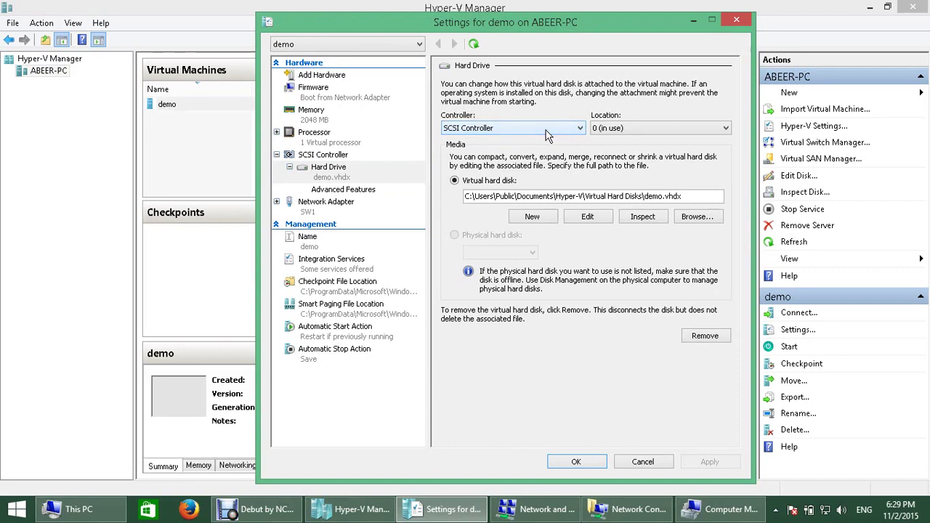
left_click(325, 159)
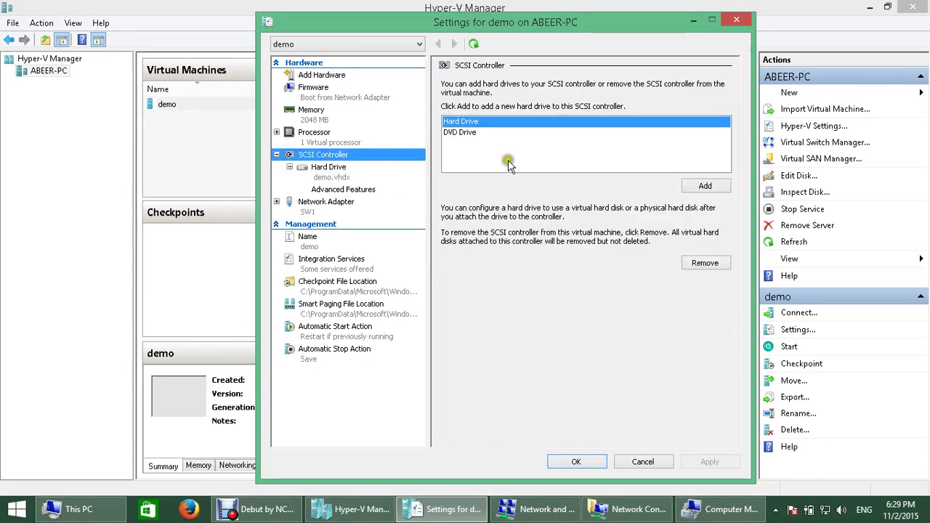
left_click(469, 137)
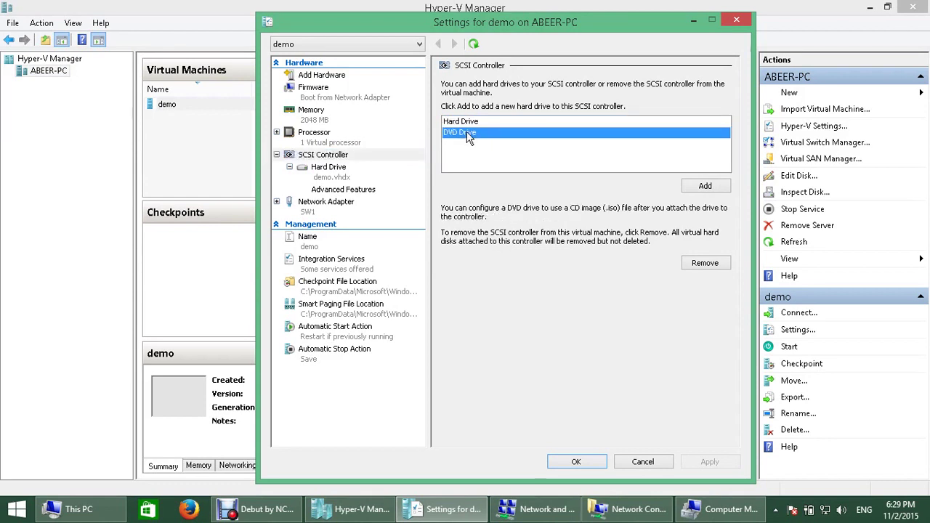
left_click(716, 187)
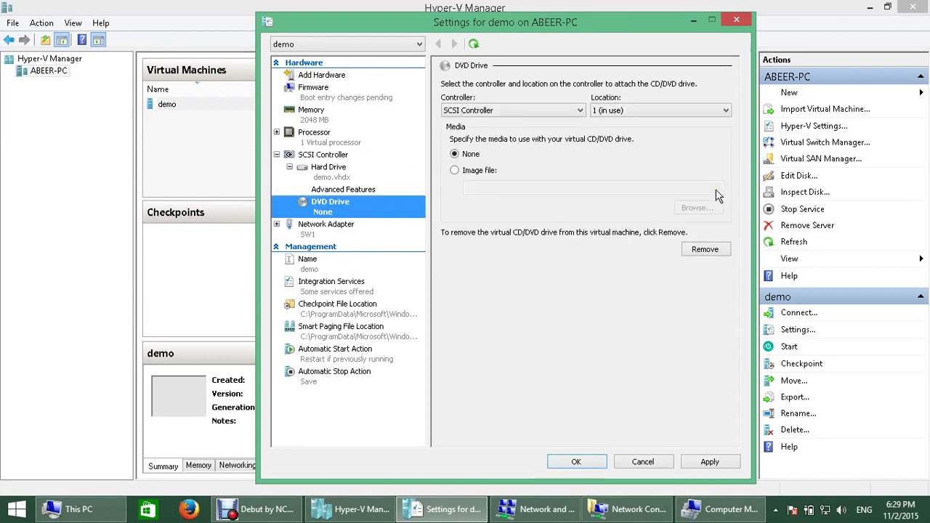
Step: Put the new DVD drive at location 3 and choose Image file as its media
left_click(619, 113)
left_click(616, 140)
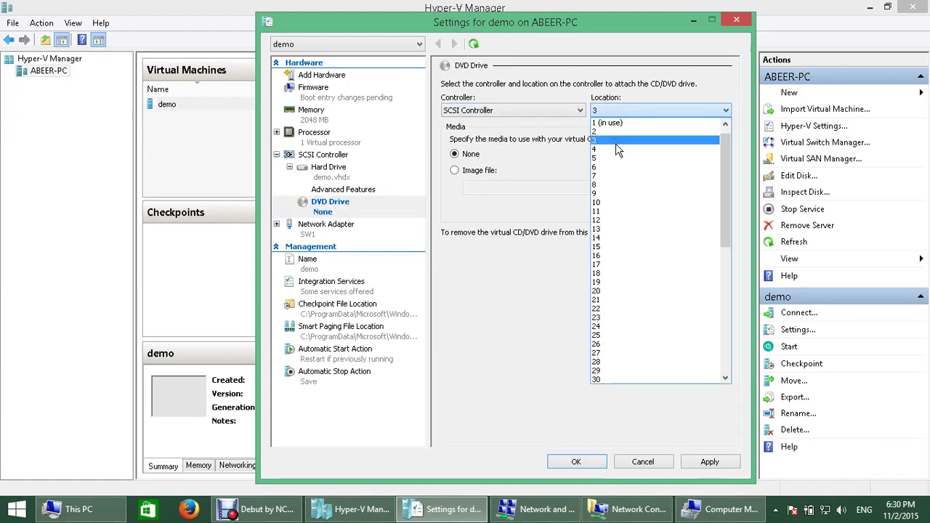
left_click(470, 172)
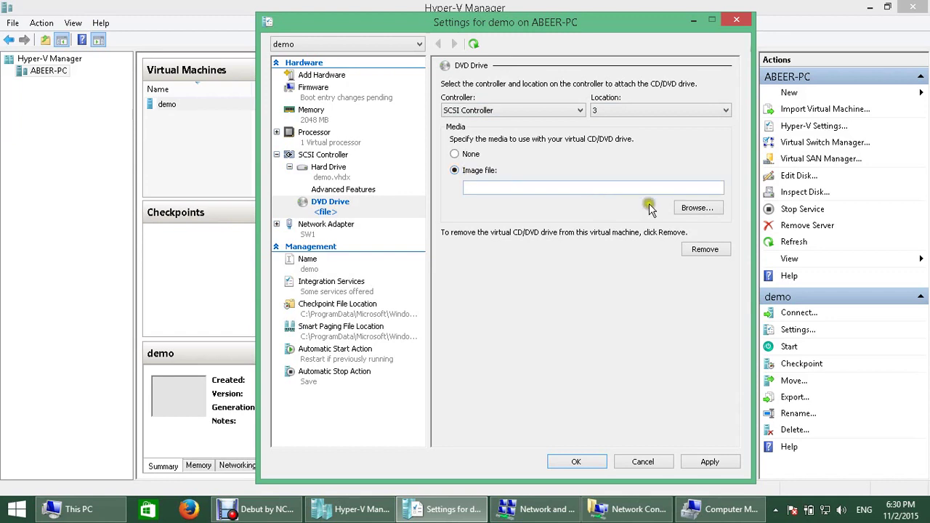
Step: Browse for the image file, going from Desktop through This PC into New Volume (D:)
left_click(690, 209)
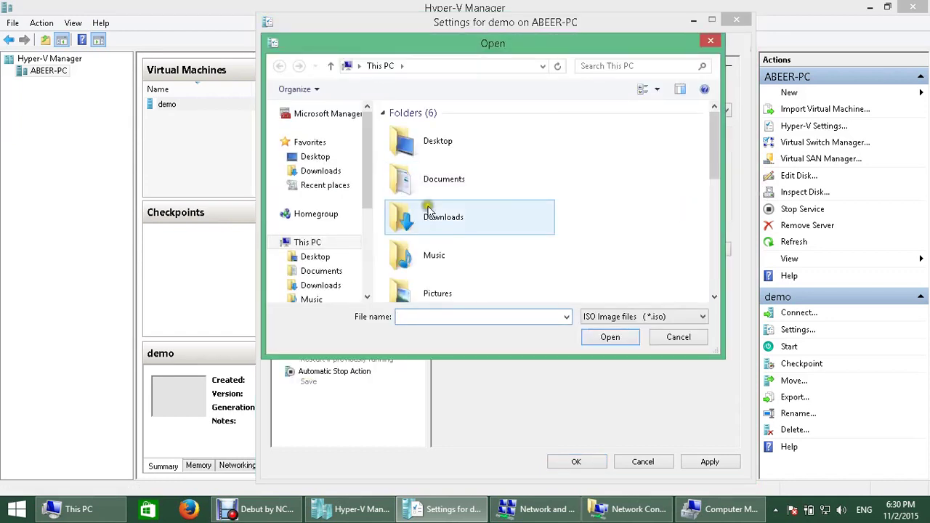
left_click(318, 162)
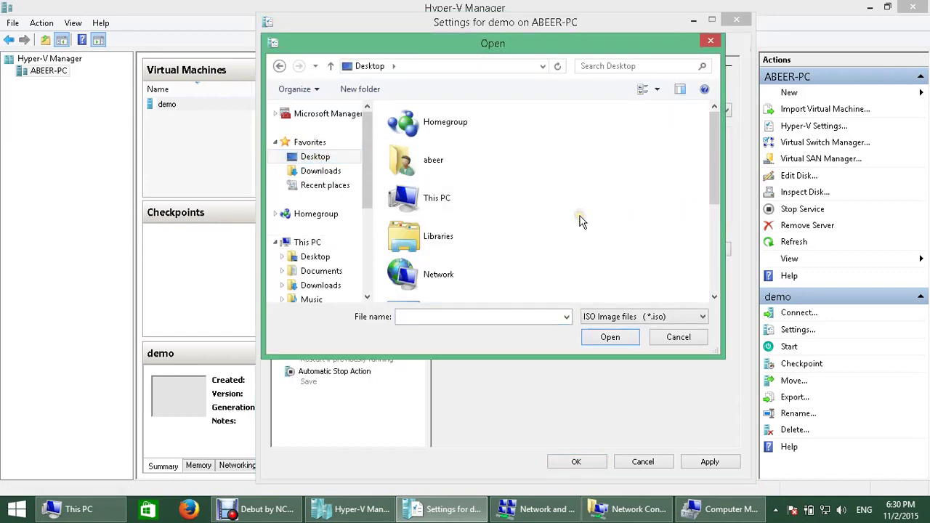
scroll(472, 196, "down", 3)
scroll(445, 174, "up", 3)
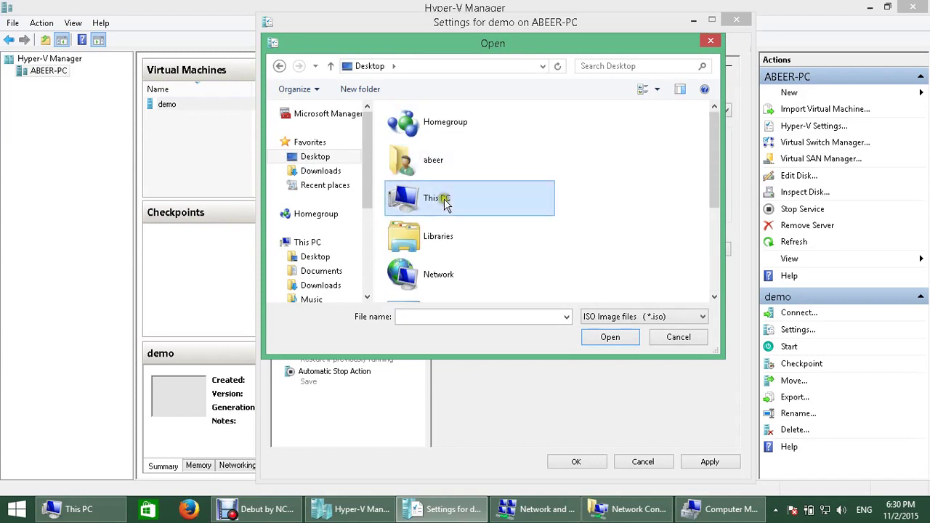
double_click(443, 198)
scroll(441, 191, "down", 5)
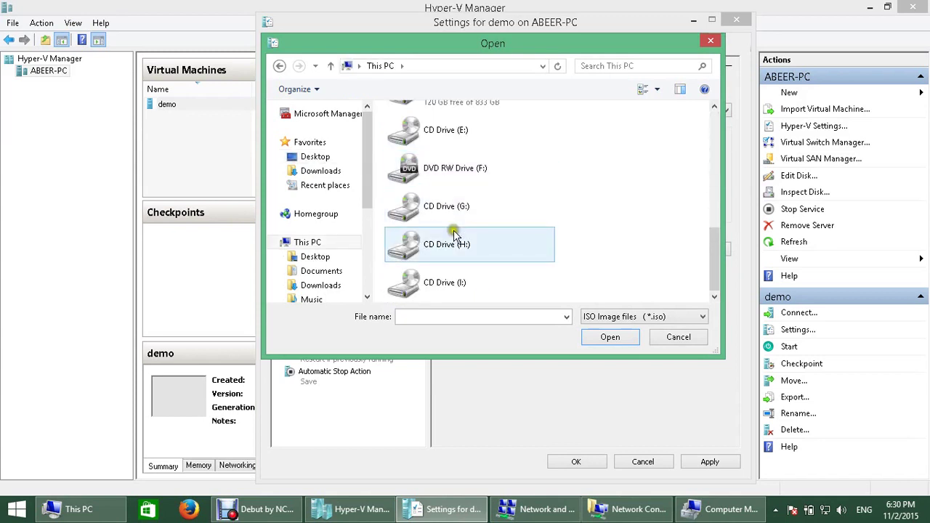
scroll(437, 232, "up", 2)
double_click(460, 188)
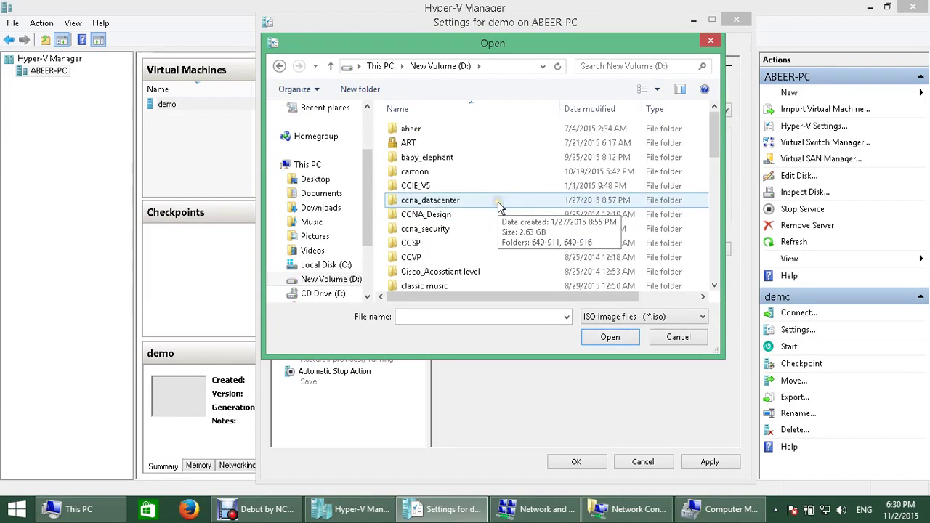
Step: Open the user's folder, then sources\win_server_2012, and pick the Windows Server 2012 R2 ISO
left_click(412, 131)
double_click(412, 130)
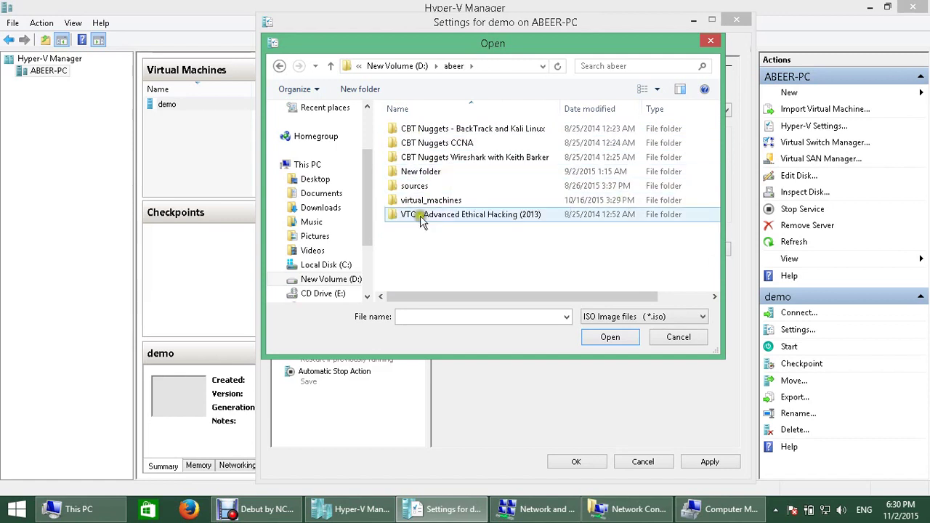
left_click(407, 188)
double_click(407, 188)
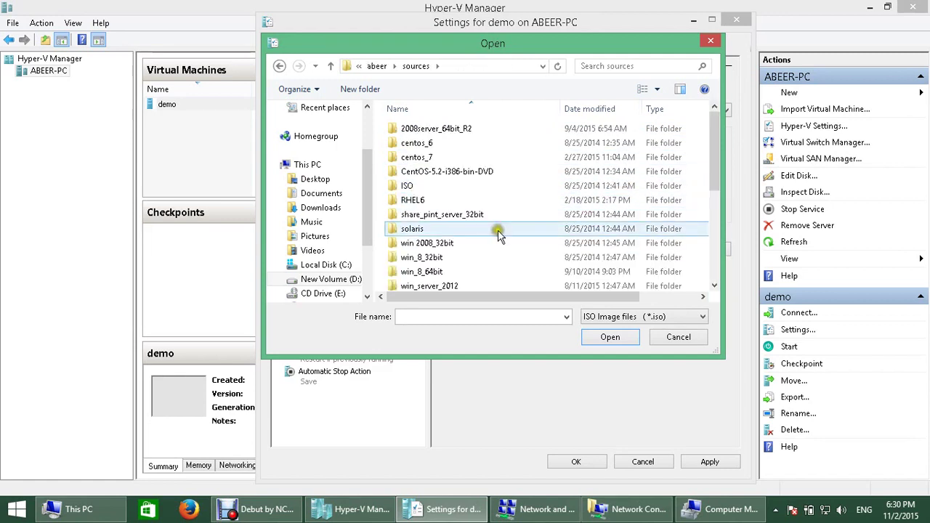
scroll(480, 251, "down", 1)
scroll(468, 255, "down", 2)
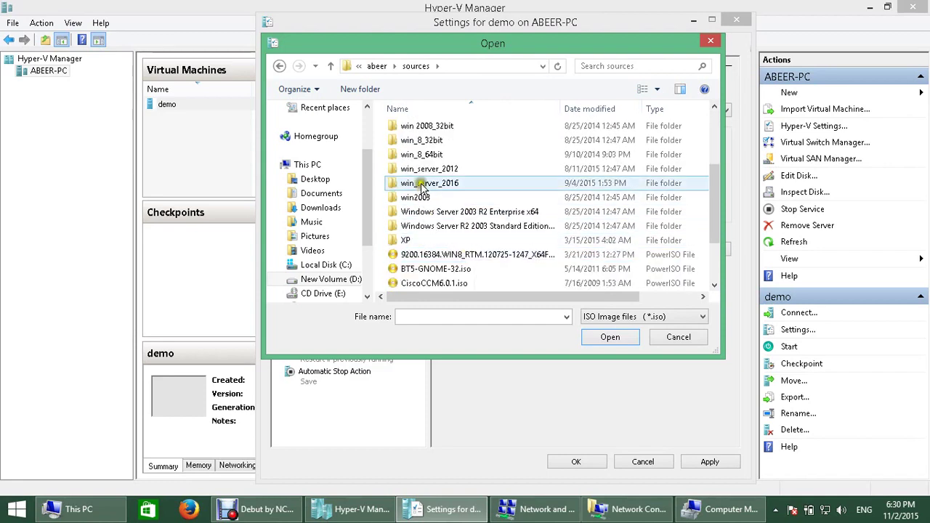
double_click(423, 173)
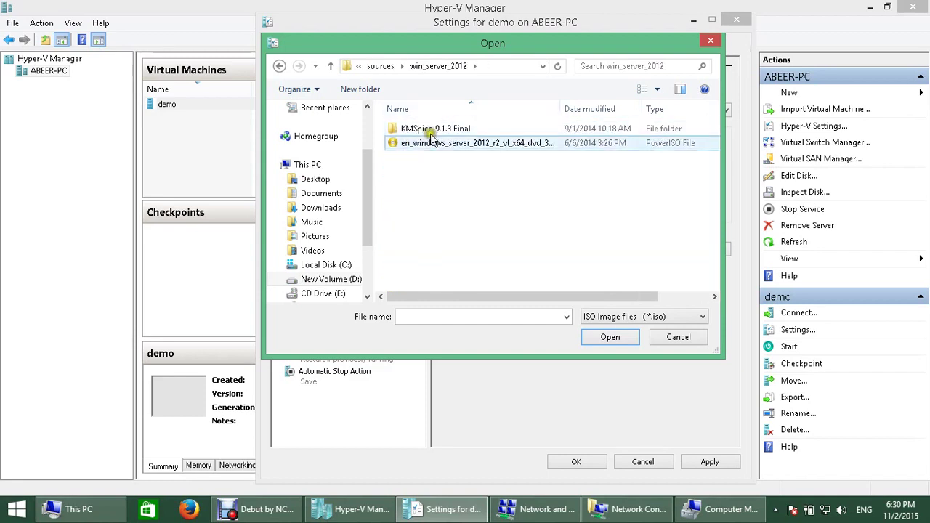
double_click(431, 144)
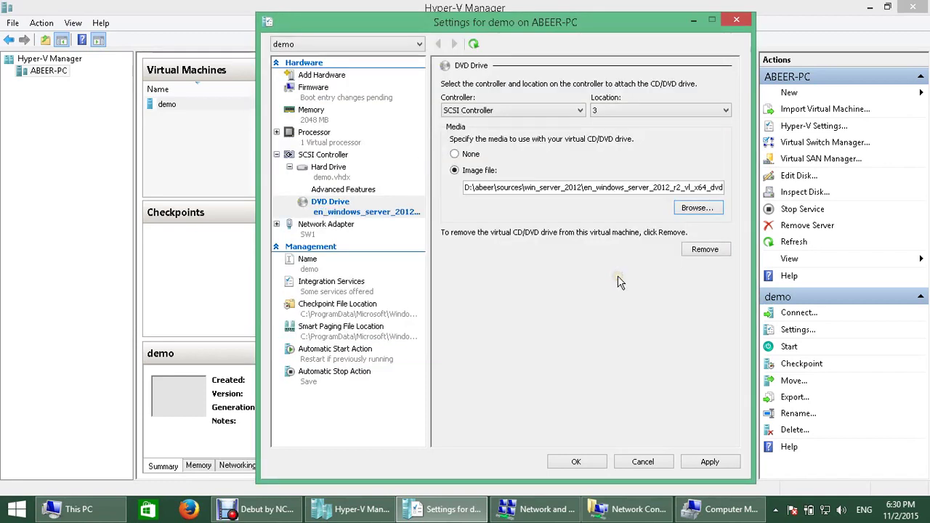
Step: Save the DVD drive settings and start the demo virtual machine
left_click(581, 462)
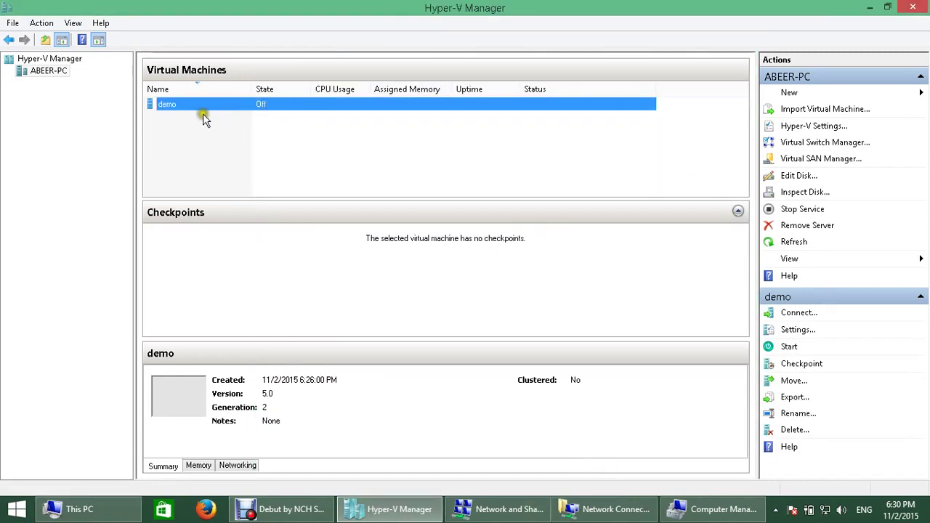
left_click(198, 113)
right_click(199, 114)
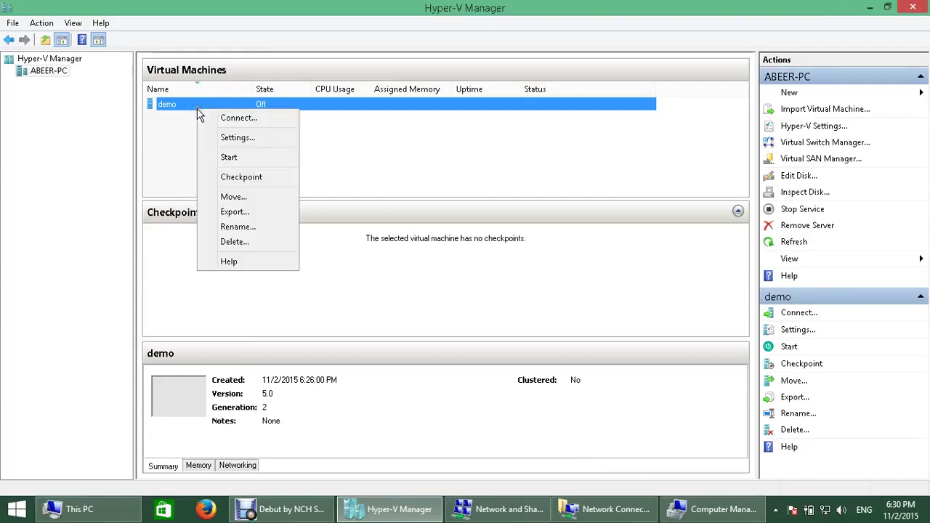
left_click(276, 164)
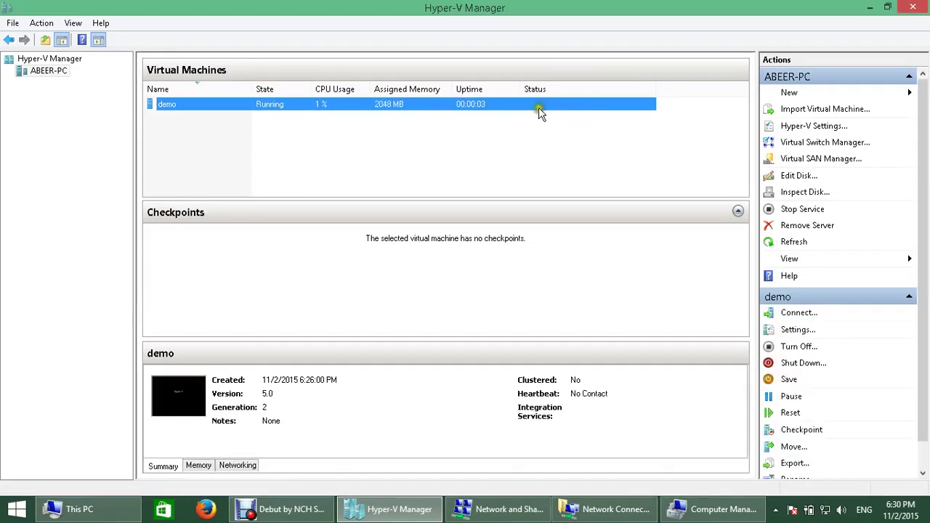
Step: Connect to the running demo VM's console
left_click(220, 116)
right_click(215, 111)
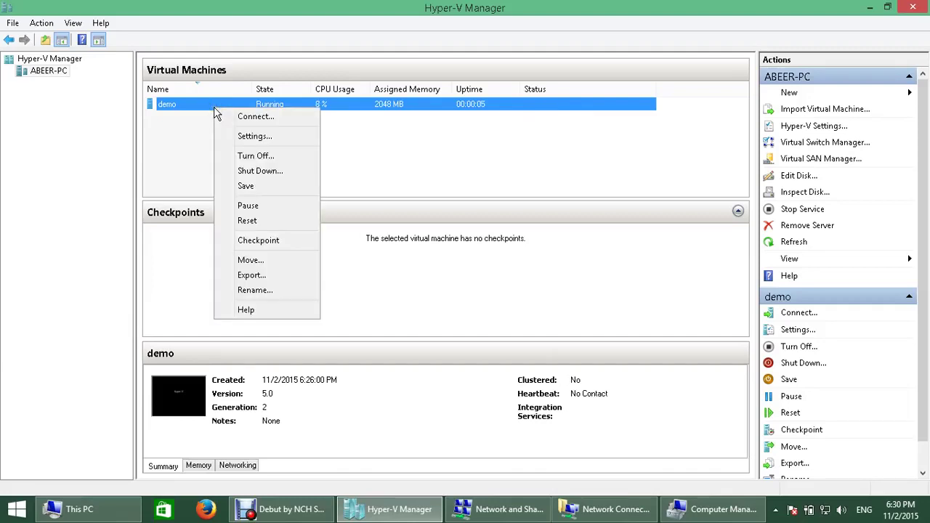
left_click(263, 118)
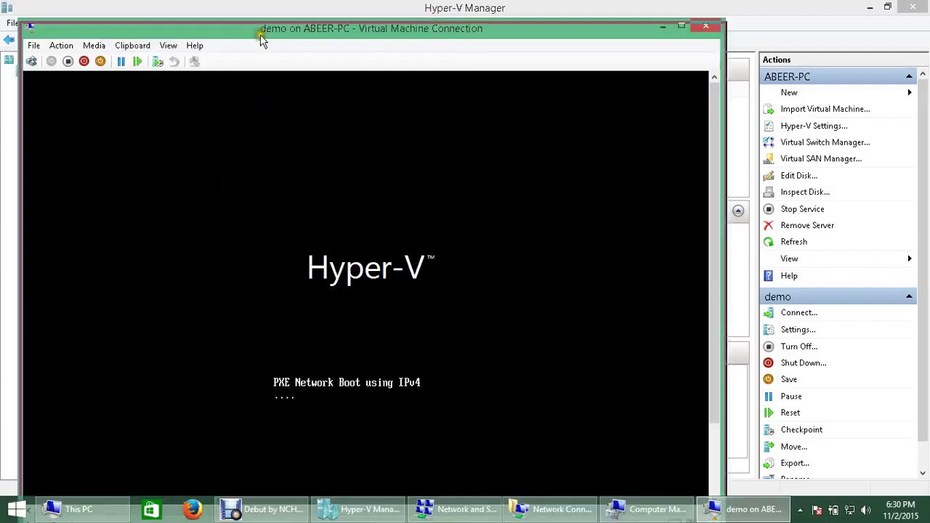
Step: Move and resize the demo console window, click into the VM, then release input with Ctrl+Alt+Left
left_click_drag(260, 35, 296, 22)
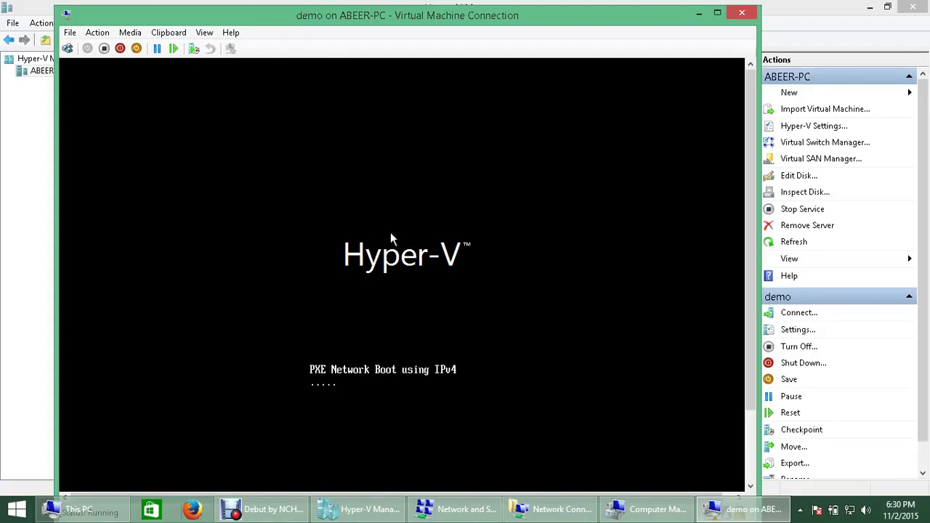
double_click(571, 7)
mouse_move(693, 281)
left_mouse_down()
mouse_move(700, 361)
mouse_move(709, 287)
left_mouse_up()
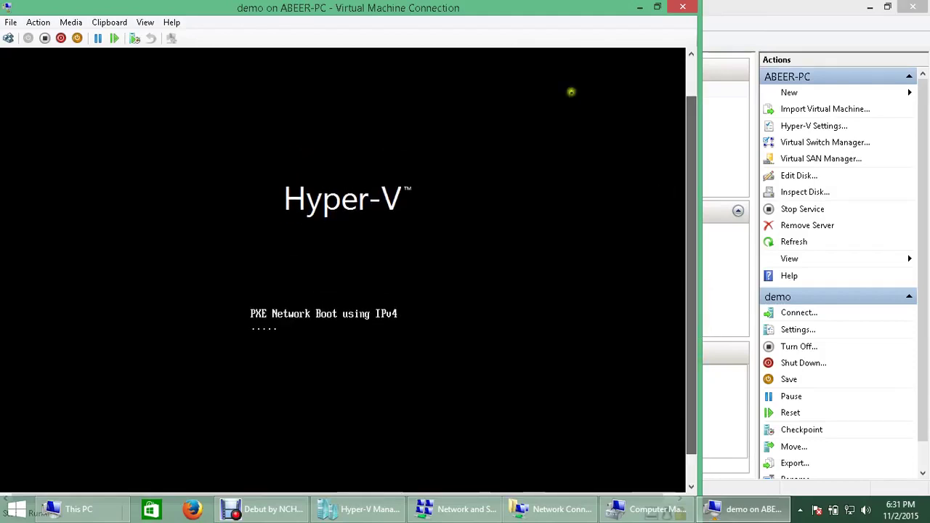
left_click_drag(415, 8, 516, 23)
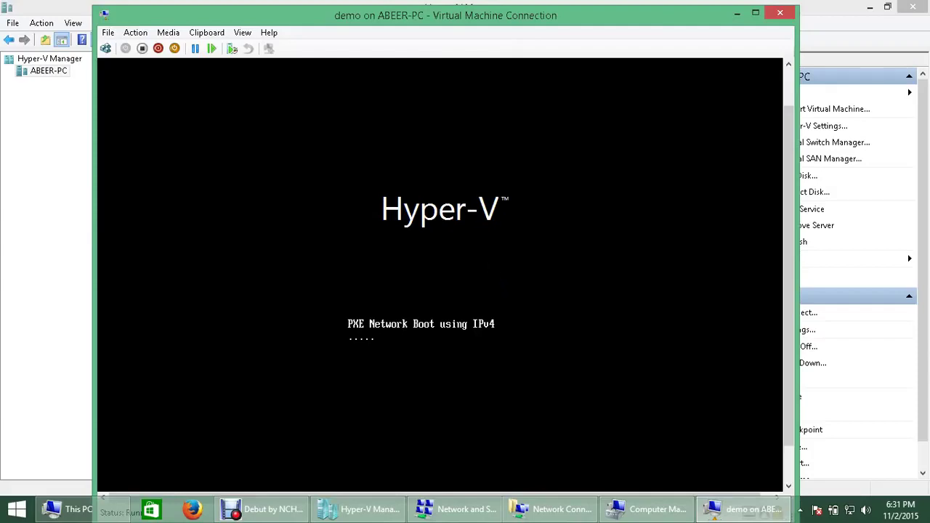
left_click(479, 248)
key("ctrl+alt+Left")
Step: Close the console and power off demo, using Turn Off after Shut Down fails
left_click(775, 15)
left_click(233, 110)
right_click(233, 111)
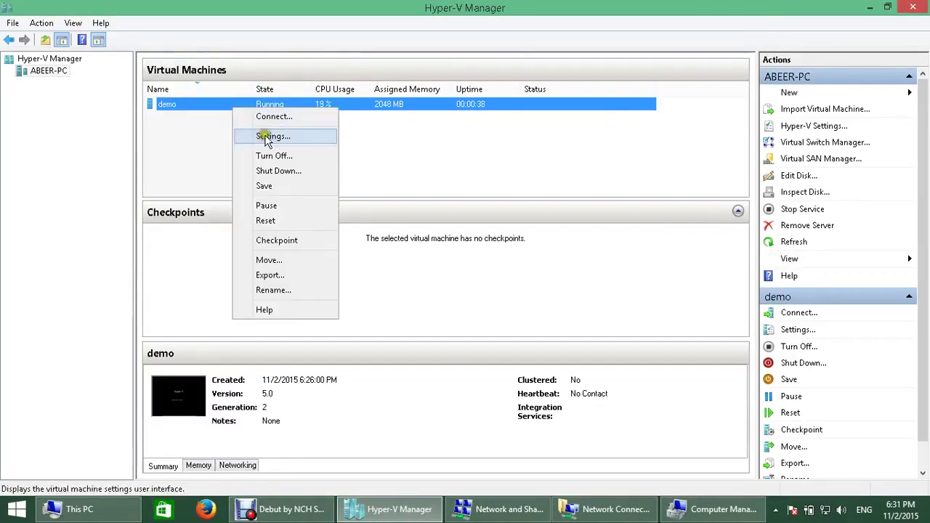
left_click(285, 173)
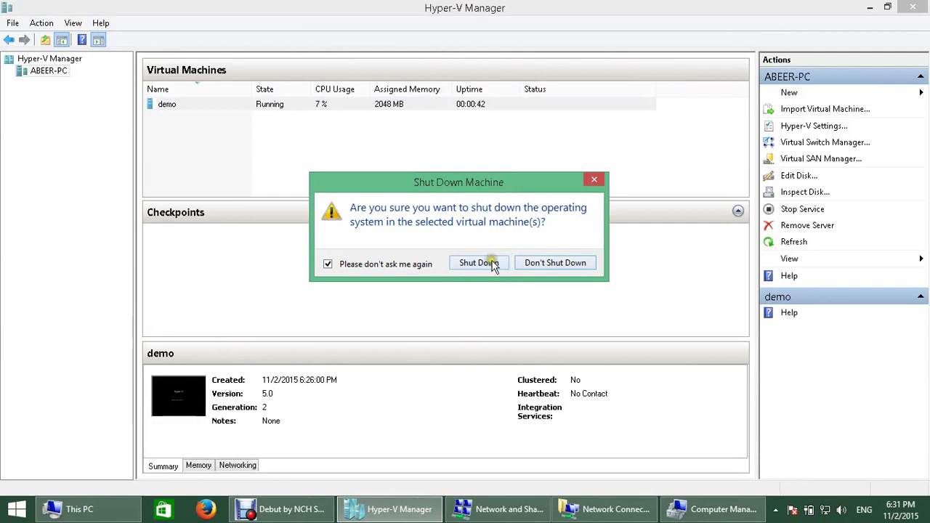
left_click(486, 263)
left_click(548, 304)
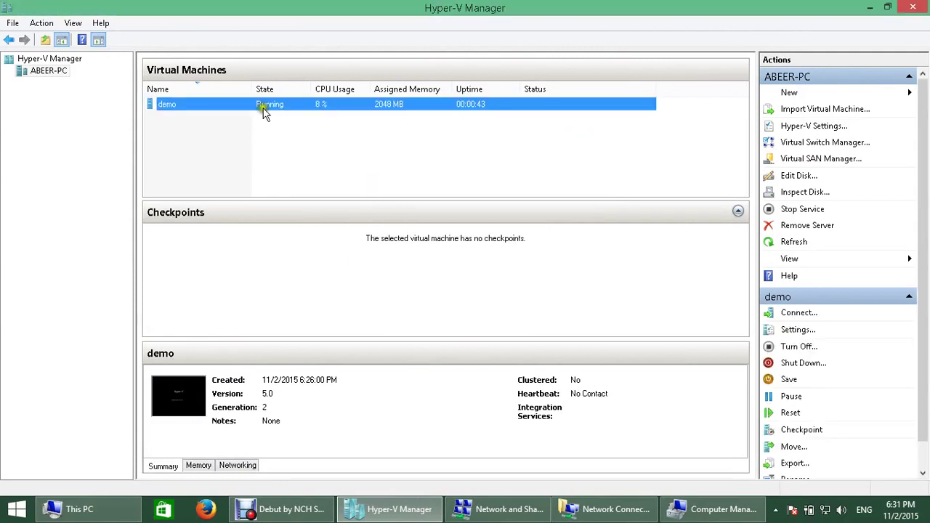
right_click(265, 107)
left_click(289, 151)
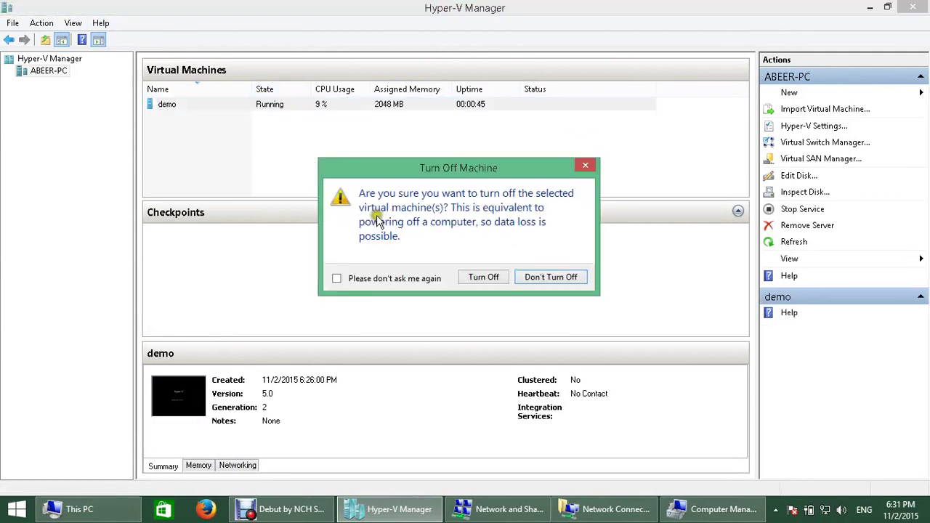
left_click(485, 278)
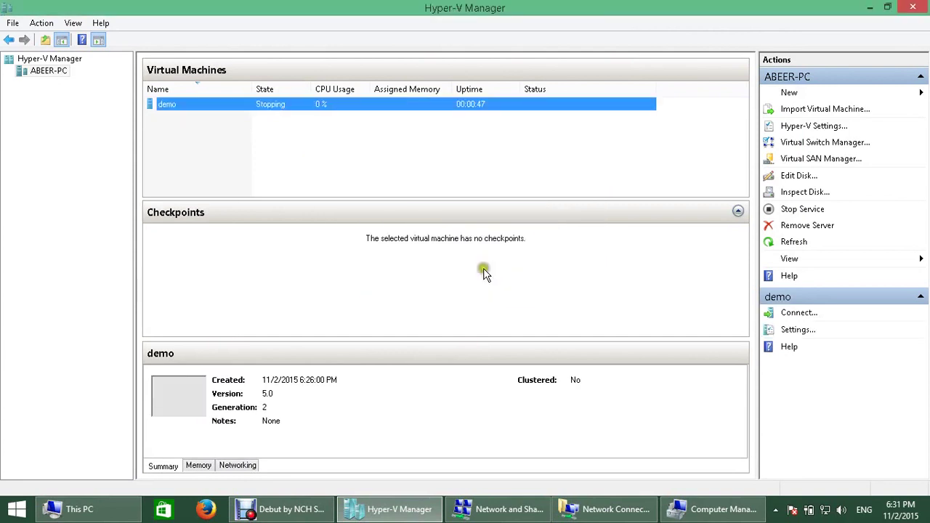
Step: Check in demo's Settings that the DVD Drive points to the Windows Server 2012 R2 ISO
right_click(279, 102)
left_click(310, 131)
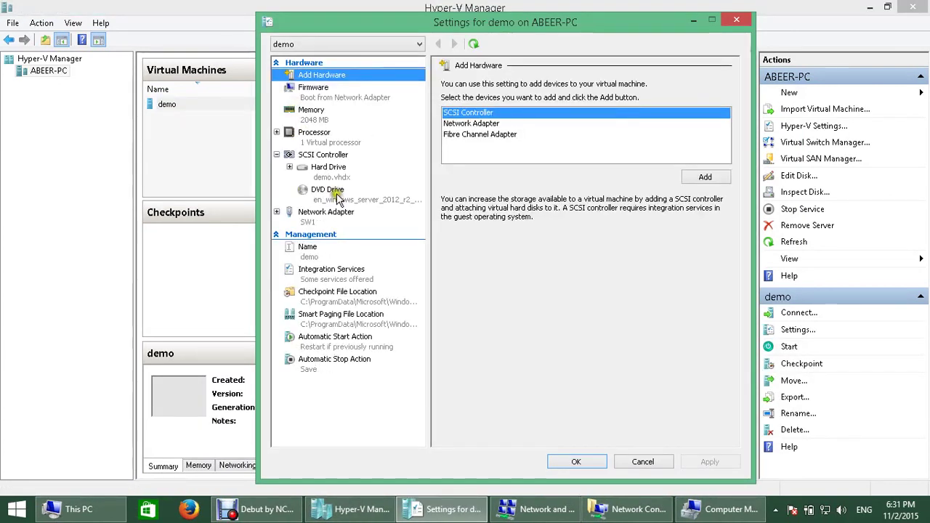
left_click(334, 193)
left_click_drag(537, 187, 732, 187)
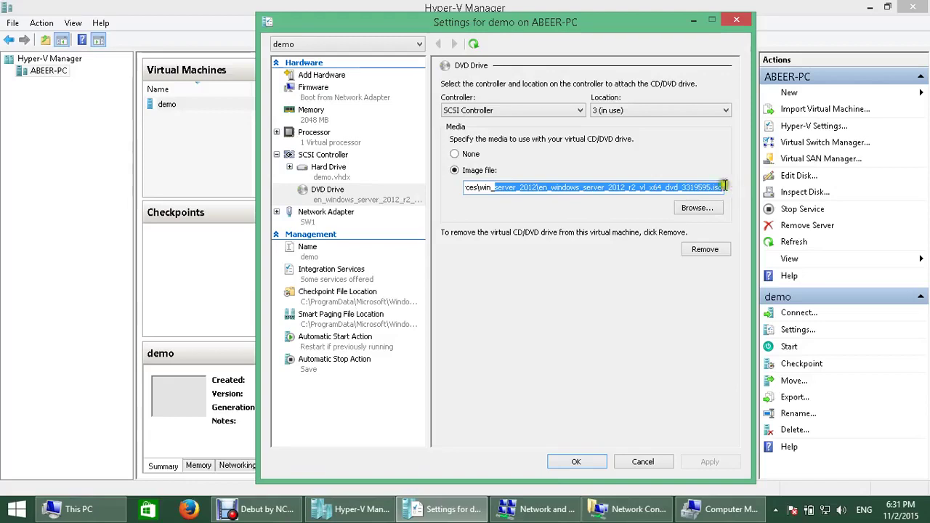
left_click(567, 463)
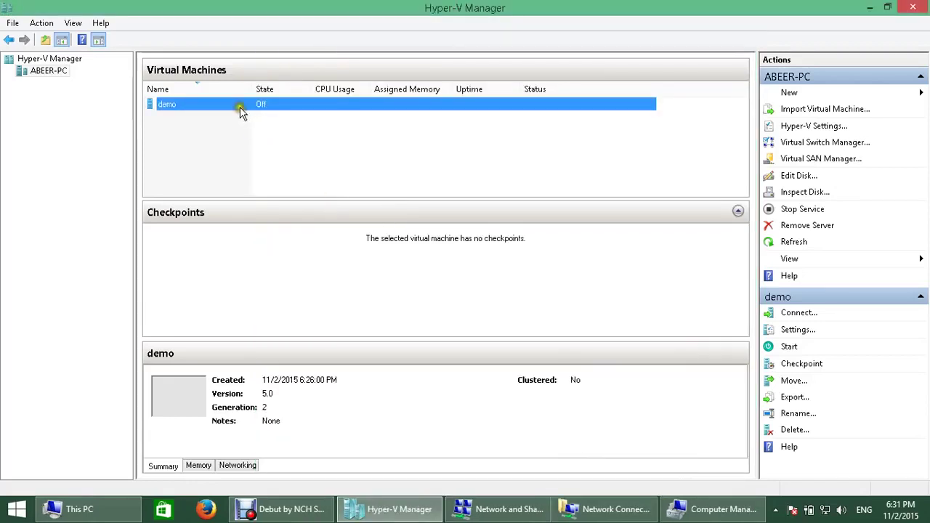
Step: Start the demo virtual machine
right_click(240, 110)
left_click(290, 119)
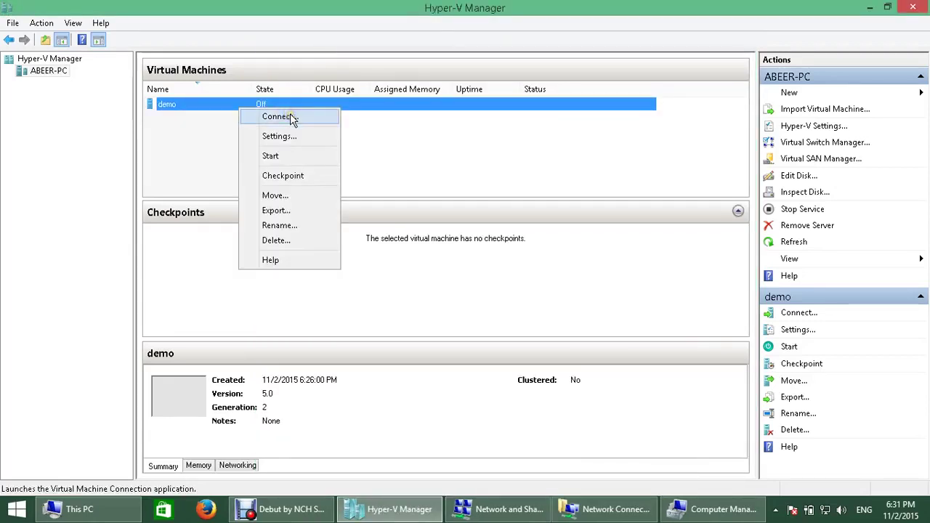
left_click(301, 155)
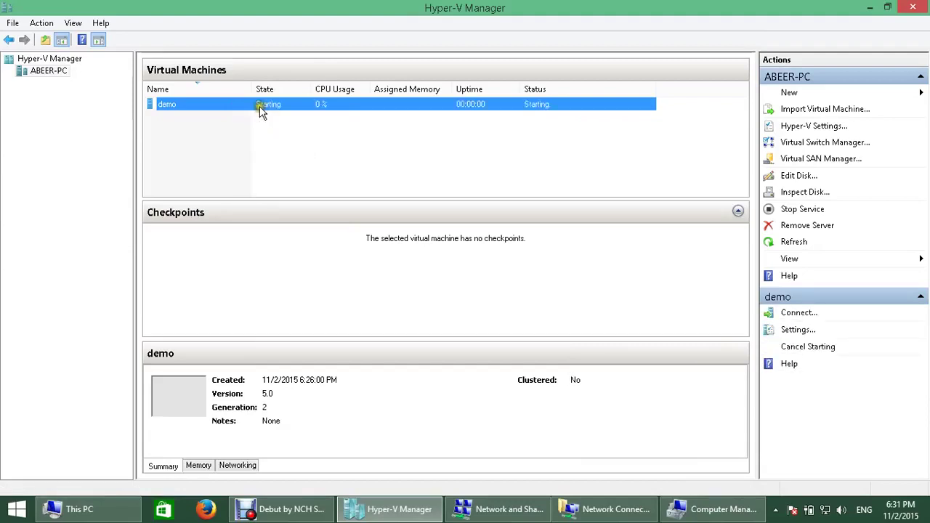
Step: Connect to demo's console and move the window to the left side of the screen
right_click(263, 110)
left_click(198, 125)
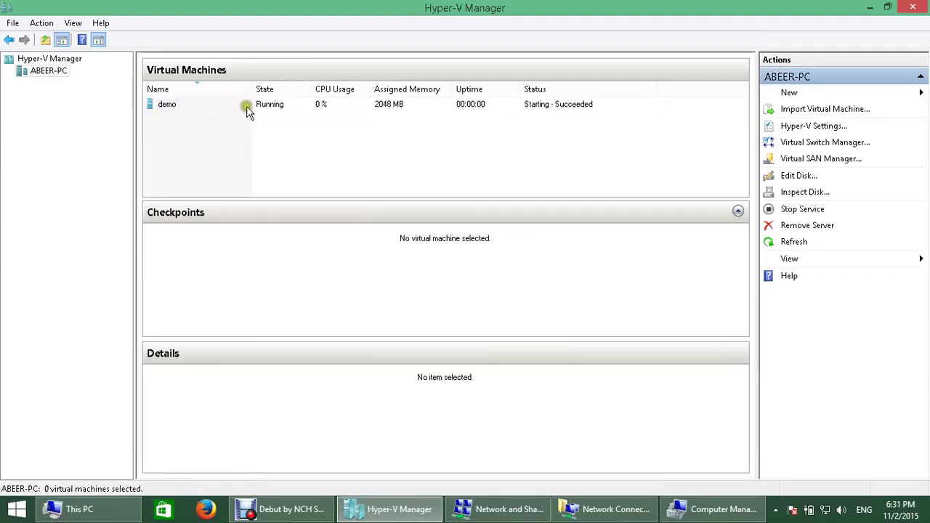
left_click(253, 107)
right_click(253, 107)
left_click(295, 116)
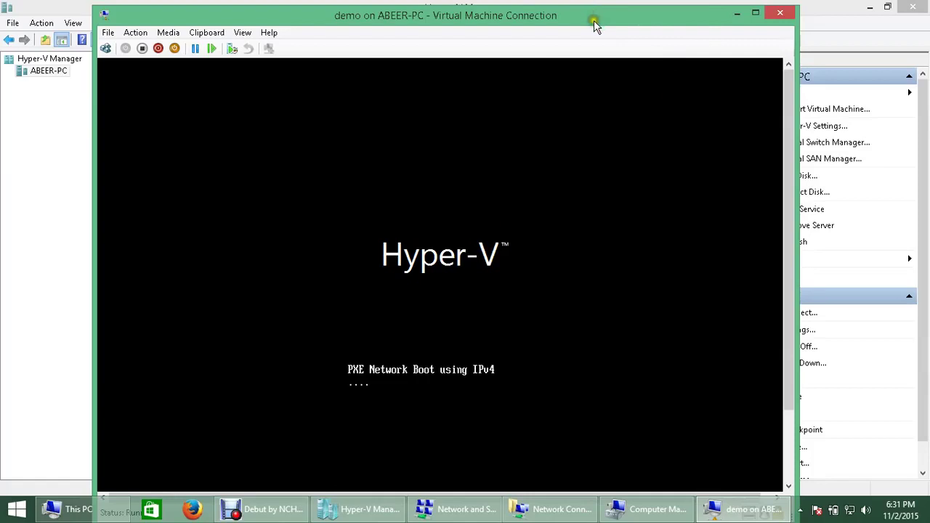
left_click_drag(595, 26, 497, 17)
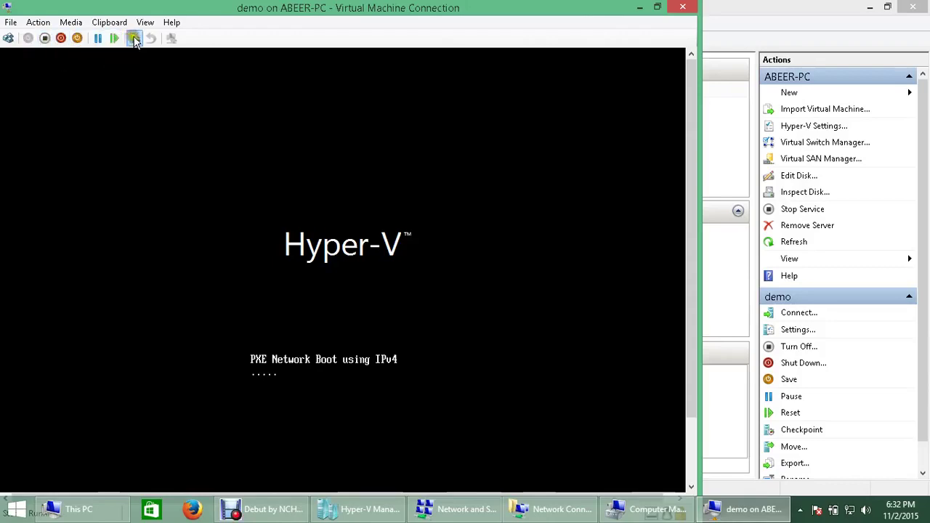
Step: Reset the demo VM twice from the console toolbar, confirming each reset
left_click(107, 40)
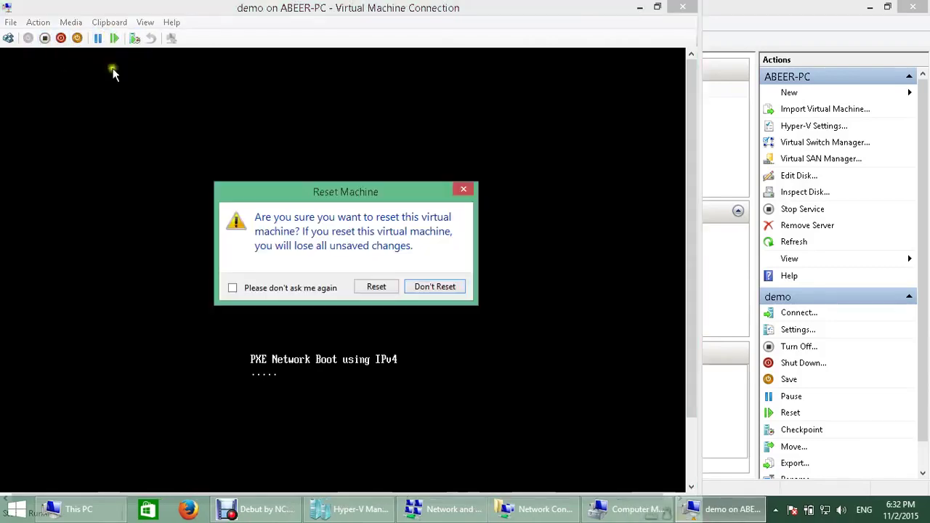
left_click(384, 282)
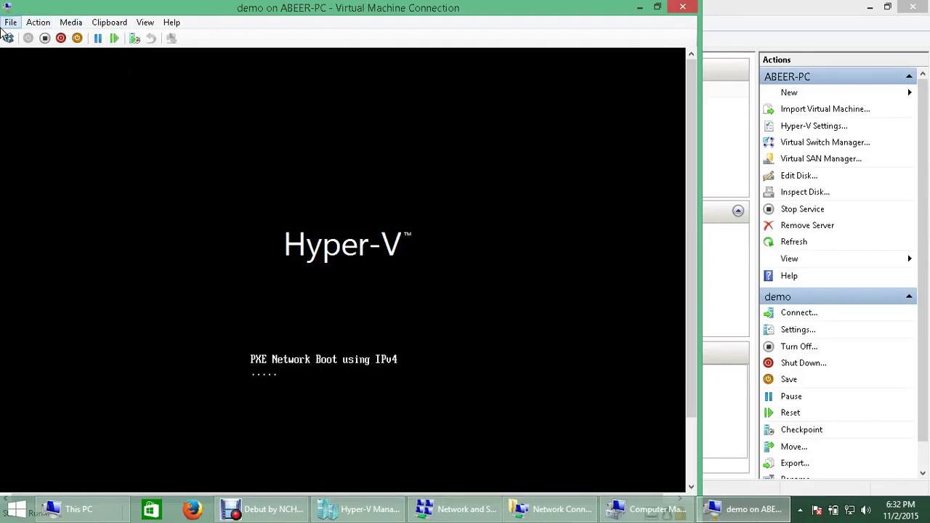
left_click(114, 39)
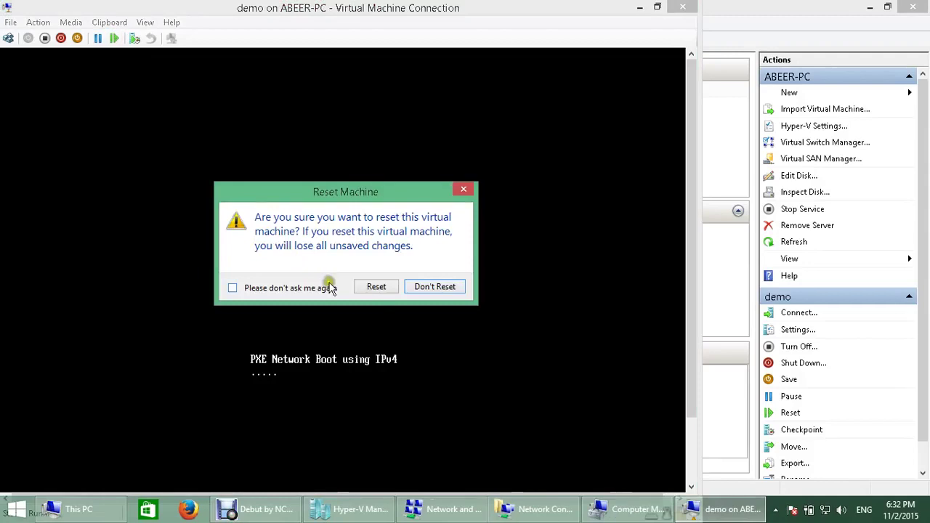
left_click(376, 287)
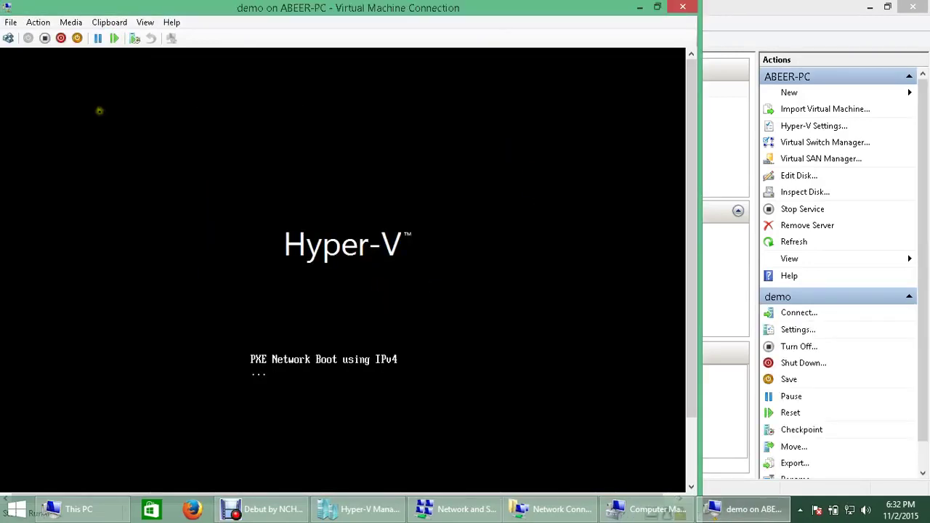
Step: Use Media > DVD Drive > Insert Disk and browse into New Volume (D:)
left_click(65, 24)
mouse_move(93, 40)
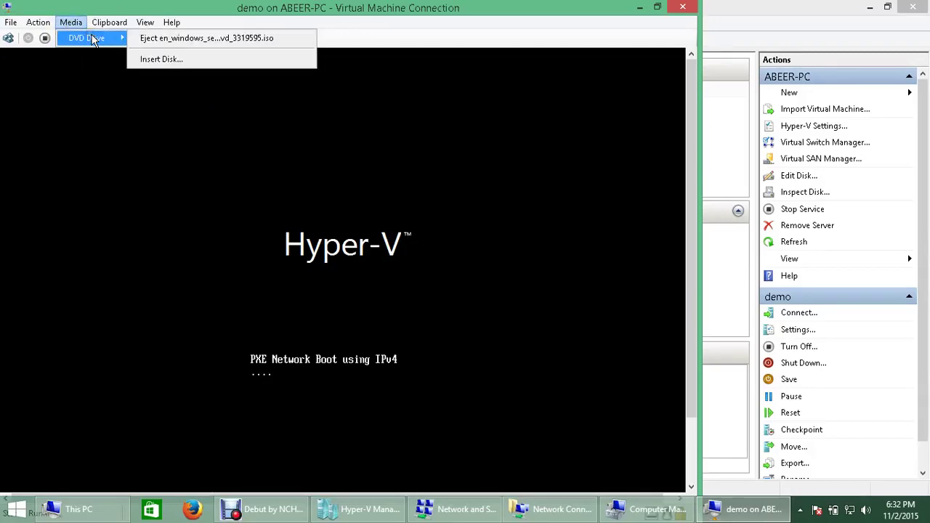
left_click(185, 60)
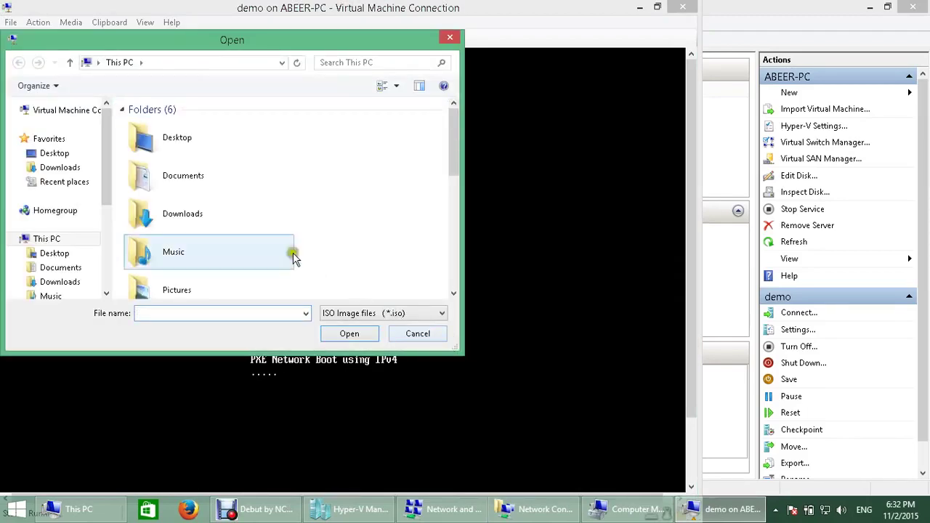
scroll(222, 239, "down", 5)
scroll(224, 237, "up", 5)
scroll(209, 249, "down", 1)
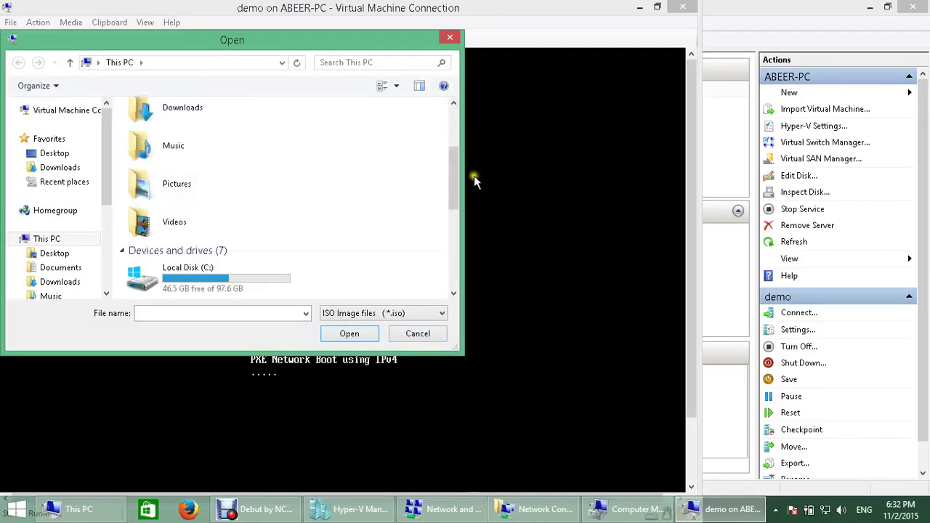
scroll(455, 175, "down", 3)
double_click(297, 230)
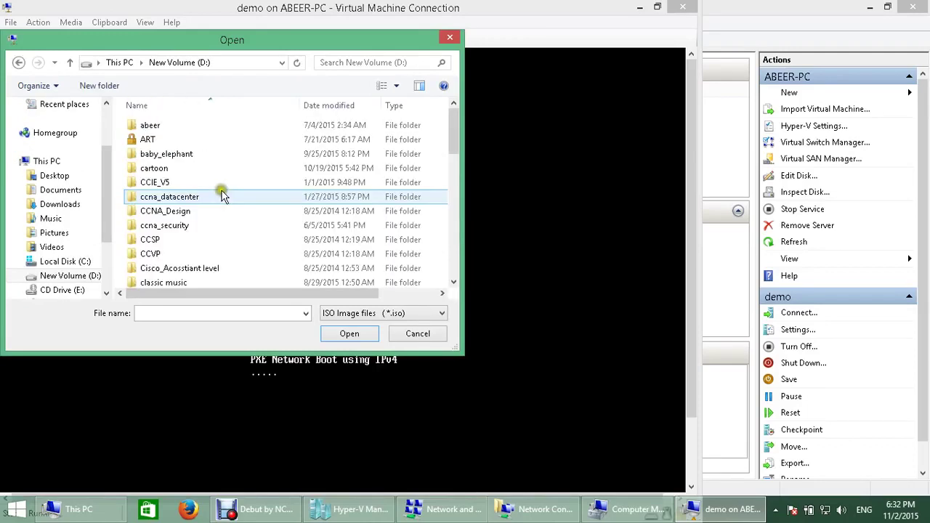
Step: Go to the user's folder\sources\win_server_2012 and load en_windows_server_2012_r2_vl_x64_dvd_3319595.iso
double_click(149, 125)
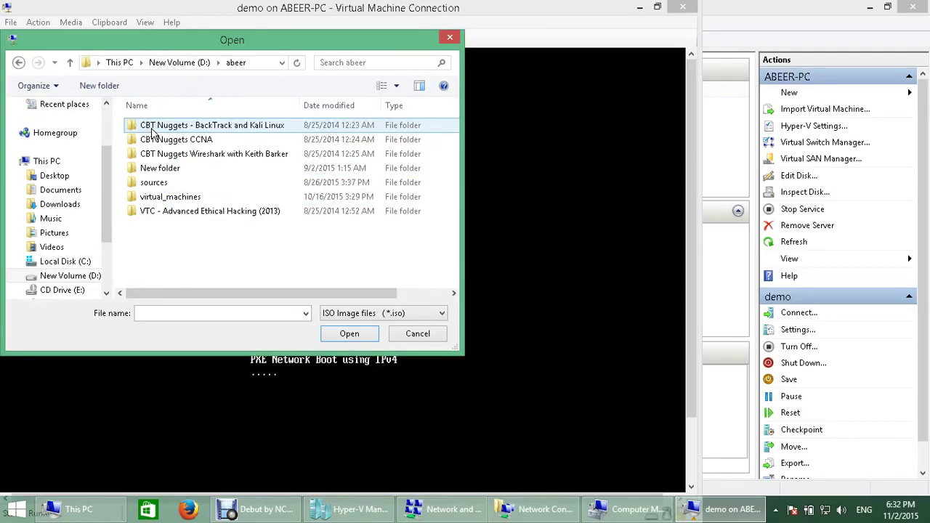
double_click(173, 191)
scroll(178, 189, "down", 2)
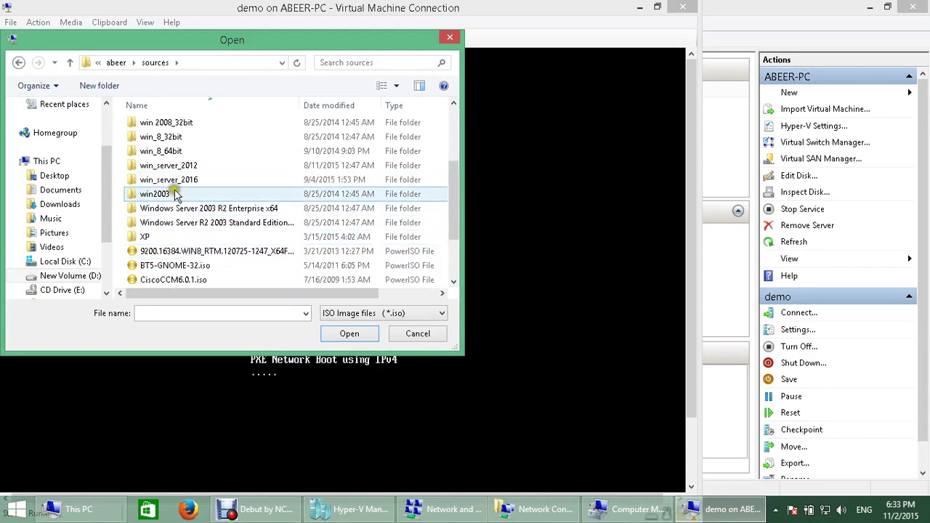
double_click(174, 166)
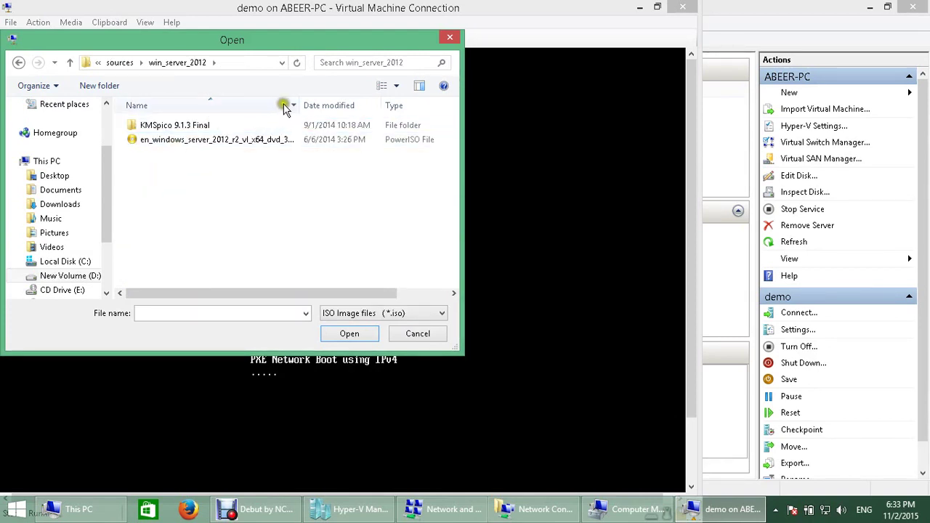
left_click_drag(285, 108, 326, 108)
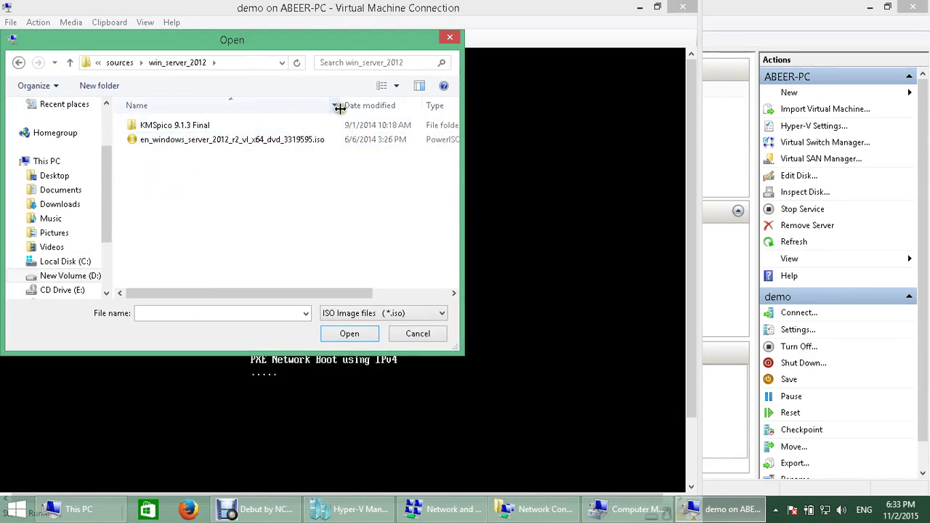
double_click(176, 143)
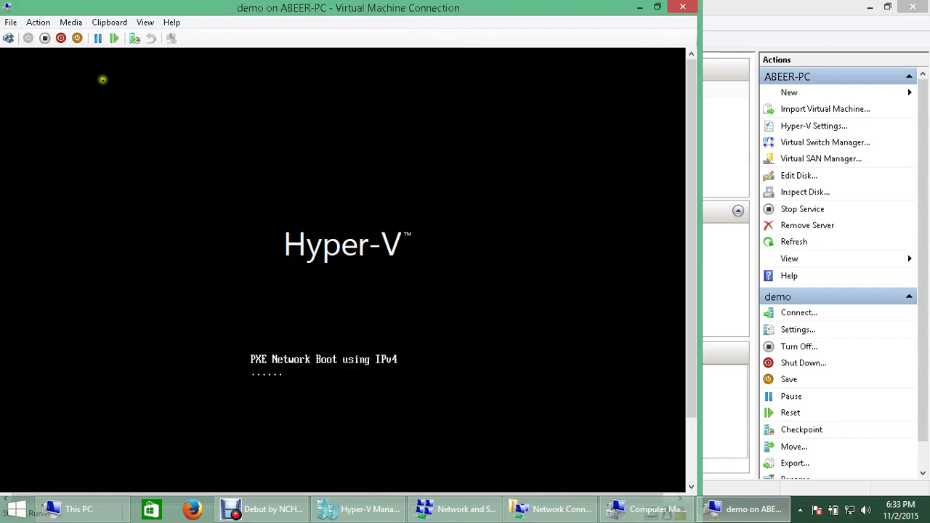
Step: Reset demo so it boots from the ISO to the Setup language, time and keyboard screen
left_click(114, 38)
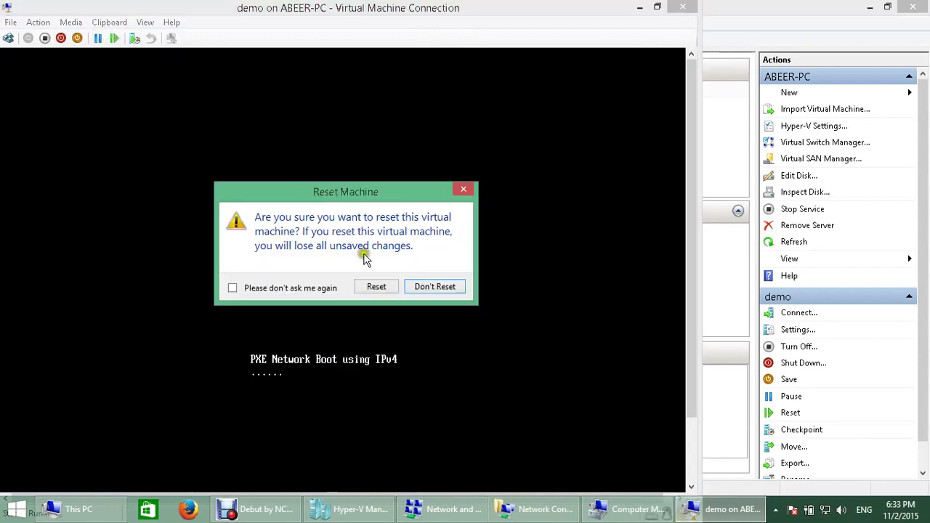
left_click(376, 286)
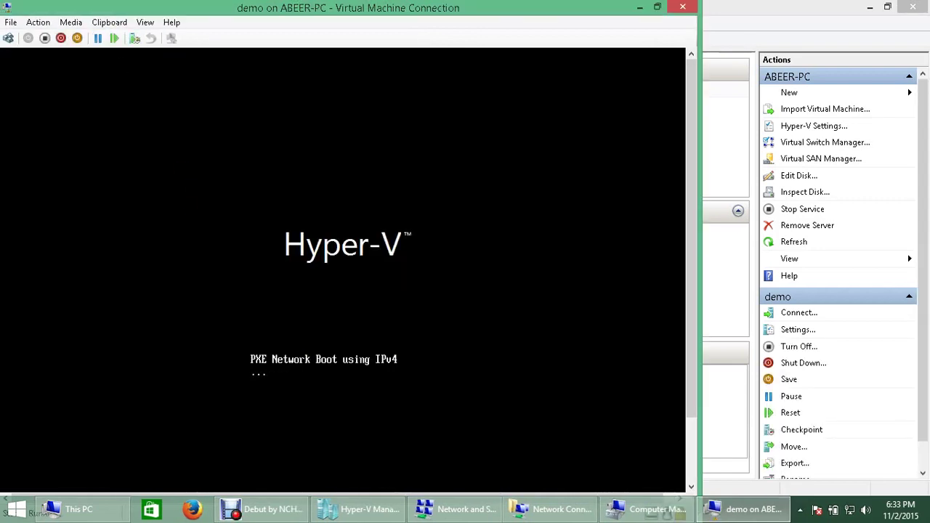
left_click(263, 508)
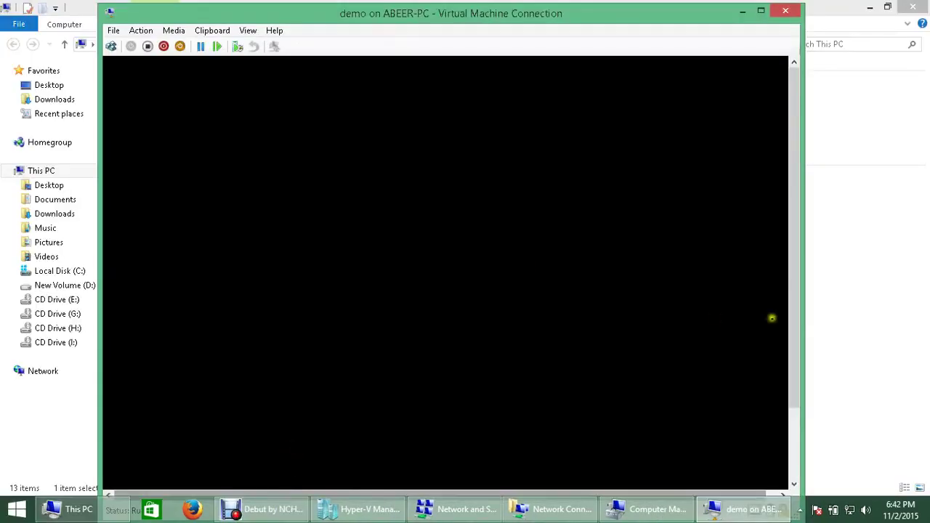
left_click_drag(795, 349, 788, 298)
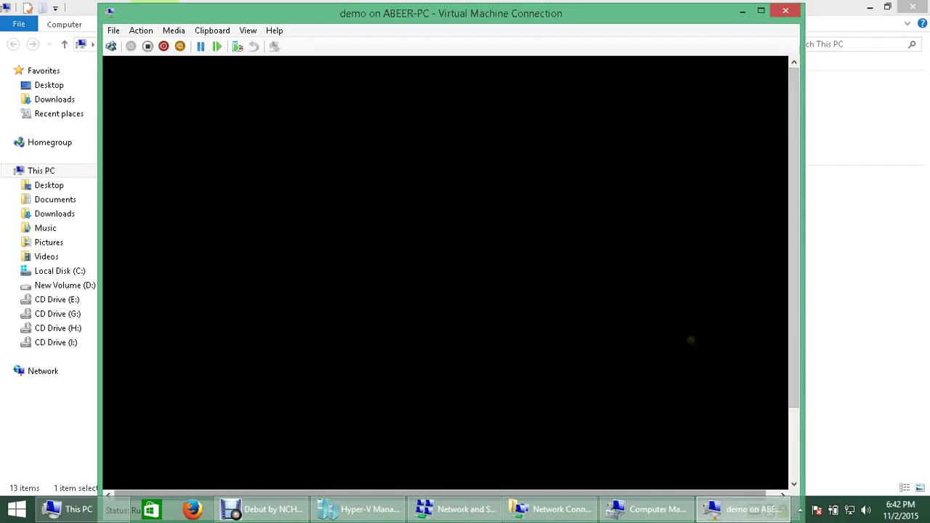
left_click_drag(793, 405, 810, 460)
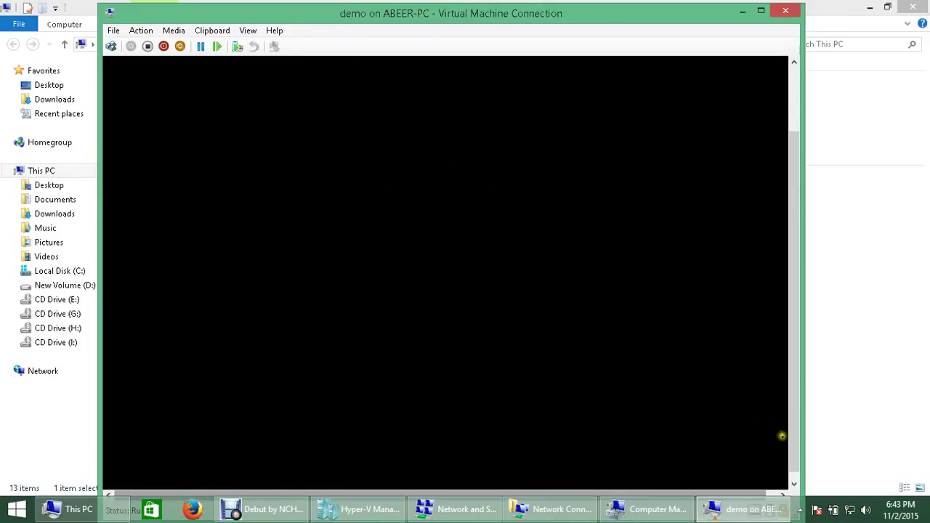
left_click_drag(793, 443, 795, 363)
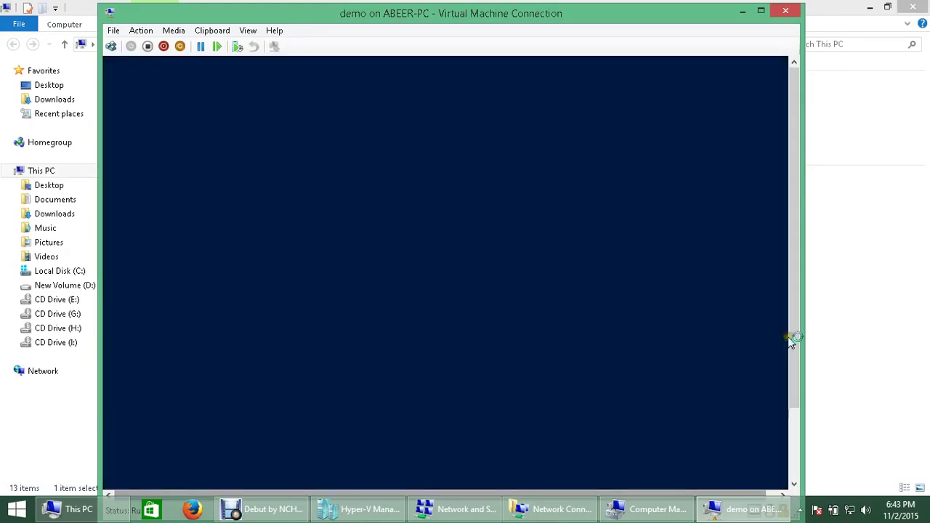
left_click_drag(794, 343, 764, 387)
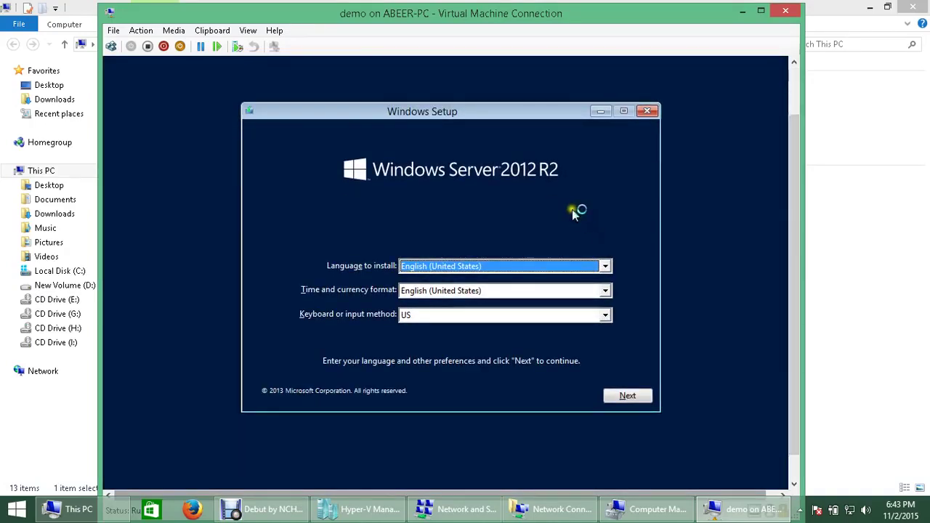
Step: Keep the English (United States) language defaults and launch Install now for Windows Server 2012 R2
left_click(648, 399)
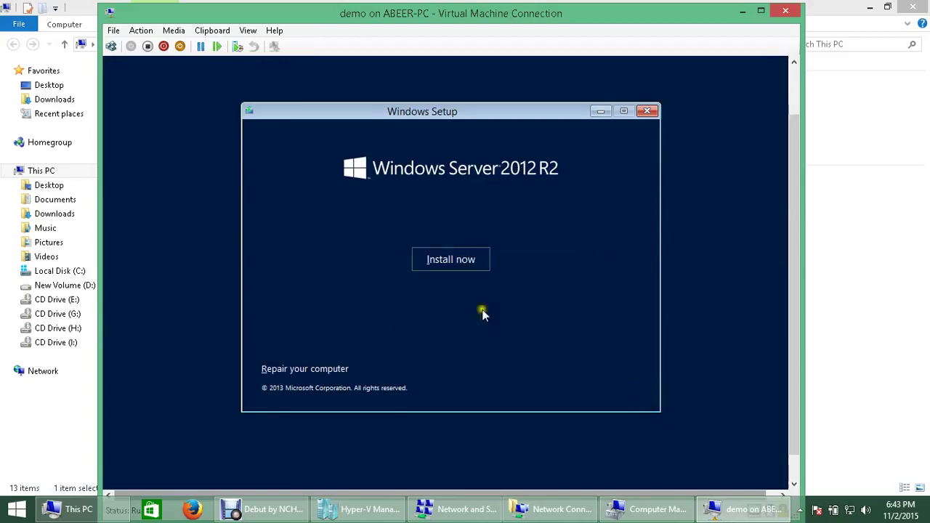
left_click(440, 264)
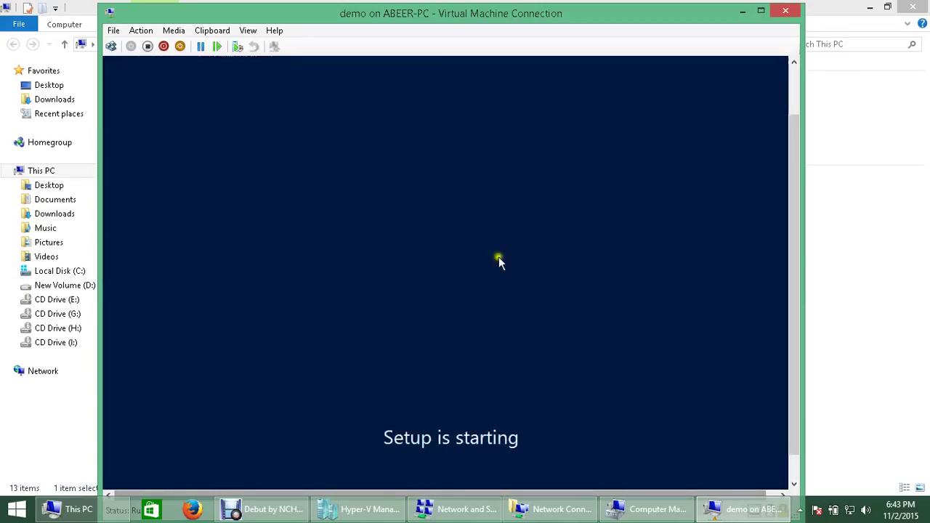
left_click_drag(791, 279, 800, 317)
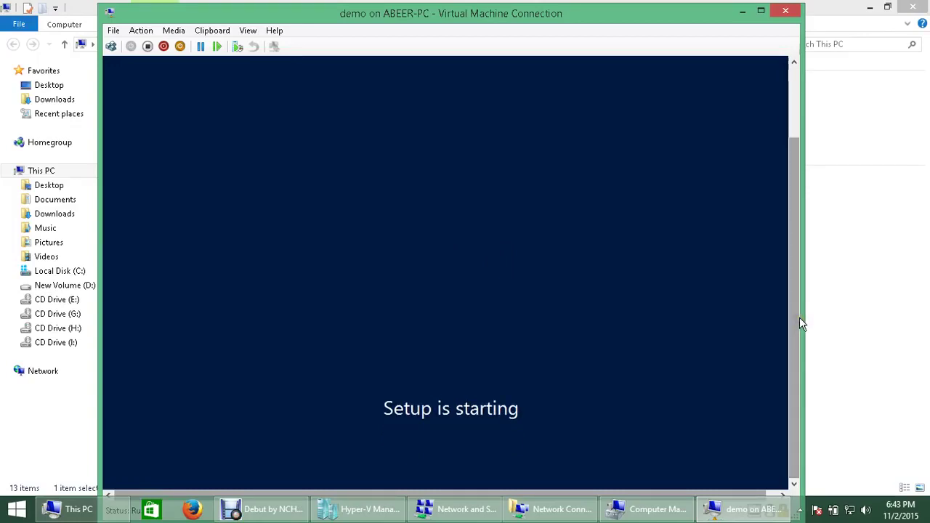
left_click(250, 29)
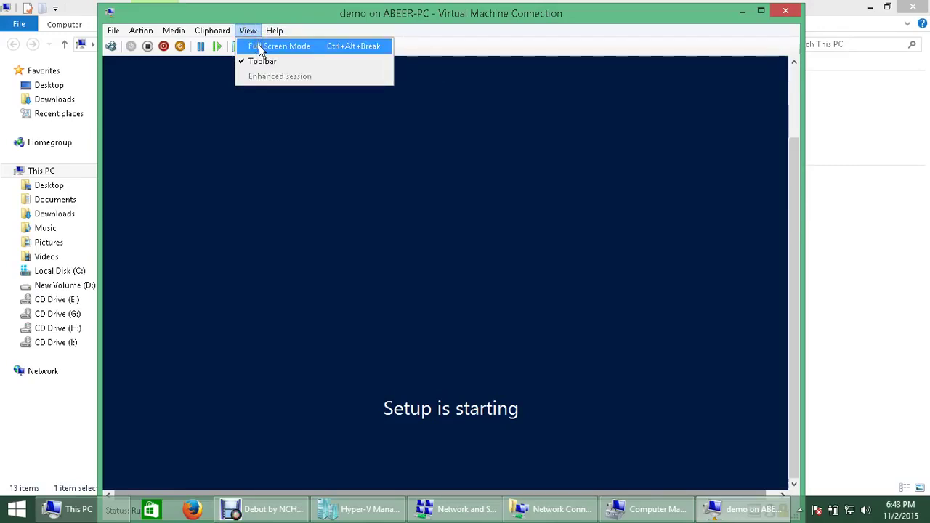
Step: Show the demo VM in Full Screen Mode, then restore it to a window
left_click(259, 46)
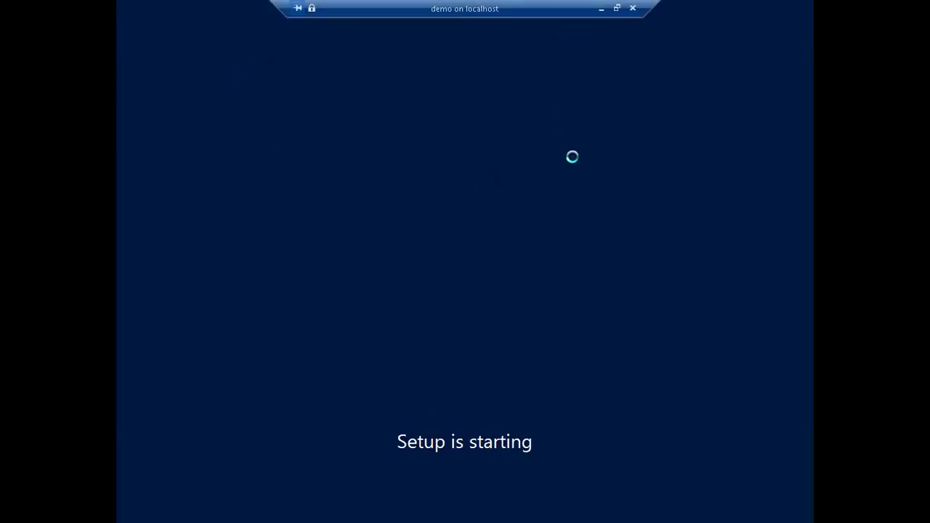
left_click(617, 7)
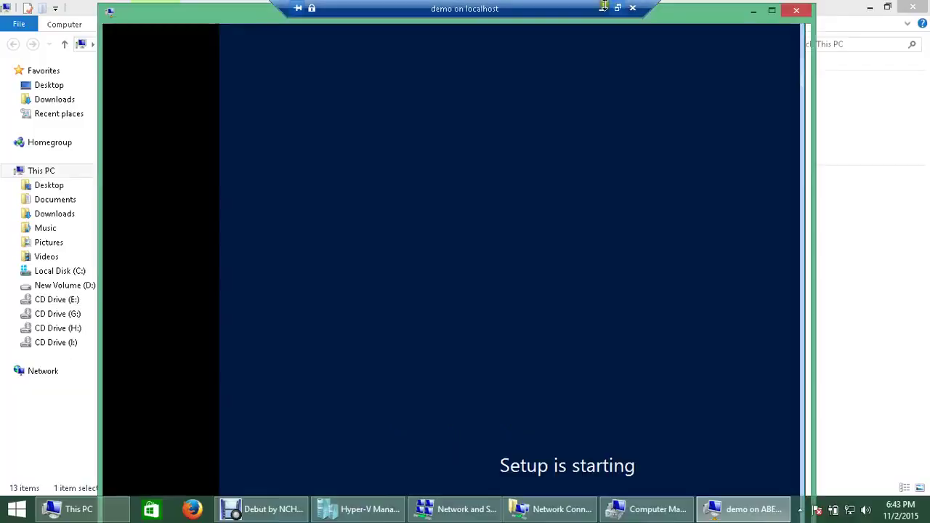
left_click(246, 31)
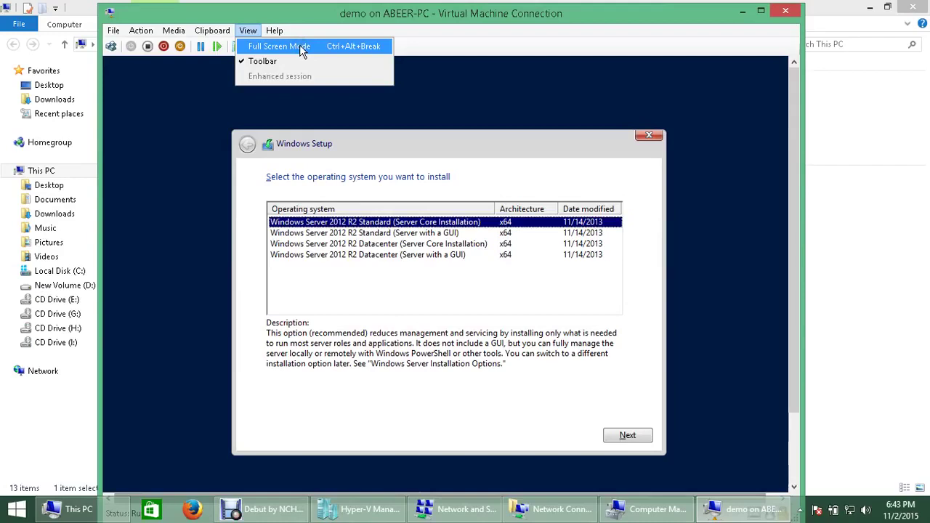
Step: Choose Windows Server 2012 R2 Datacenter (Server with a GUI) and accept the license terms
left_click(365, 254)
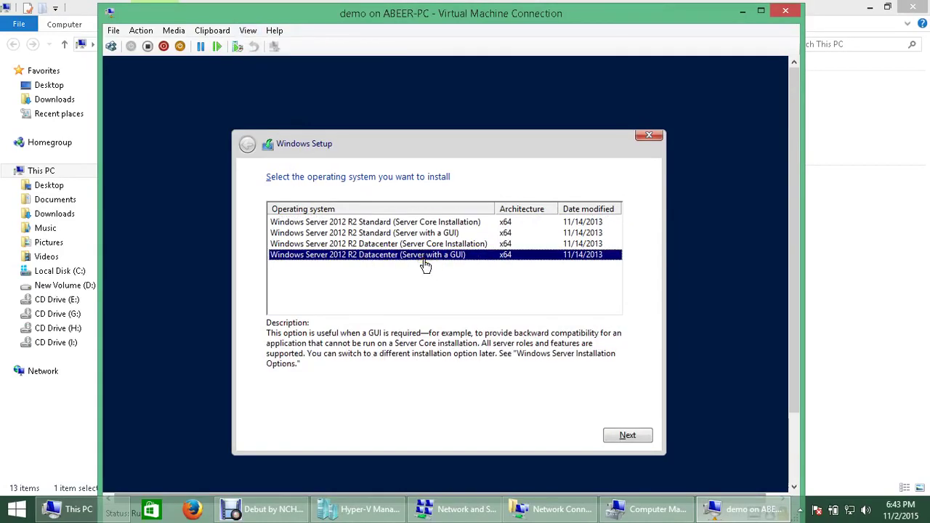
left_click(375, 233)
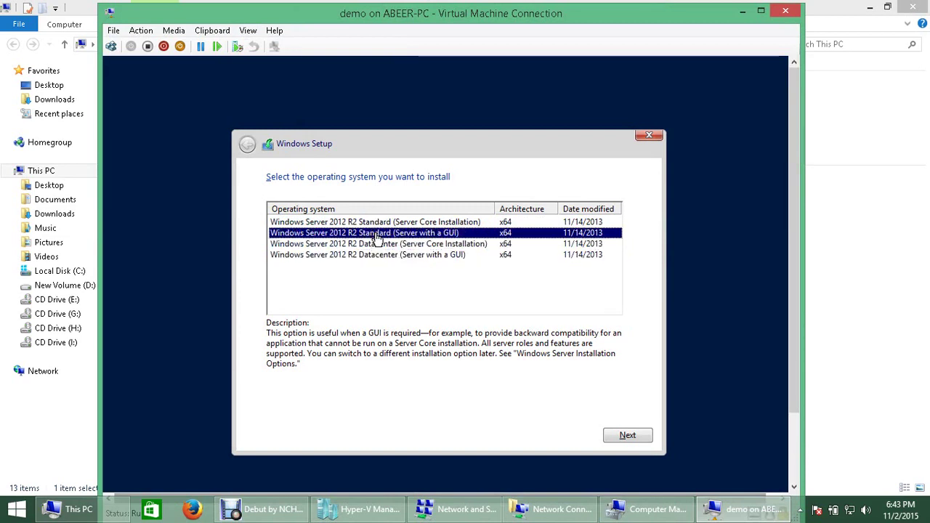
left_click(385, 258)
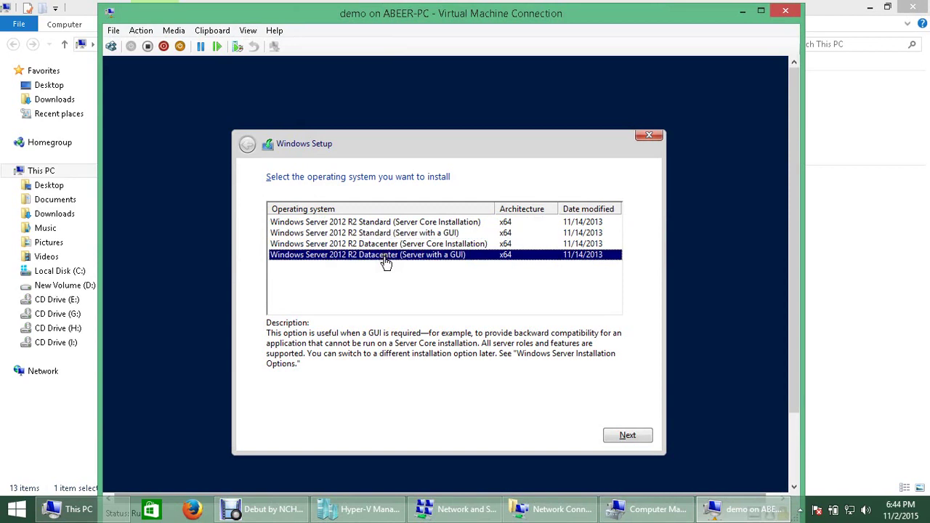
left_click(617, 437)
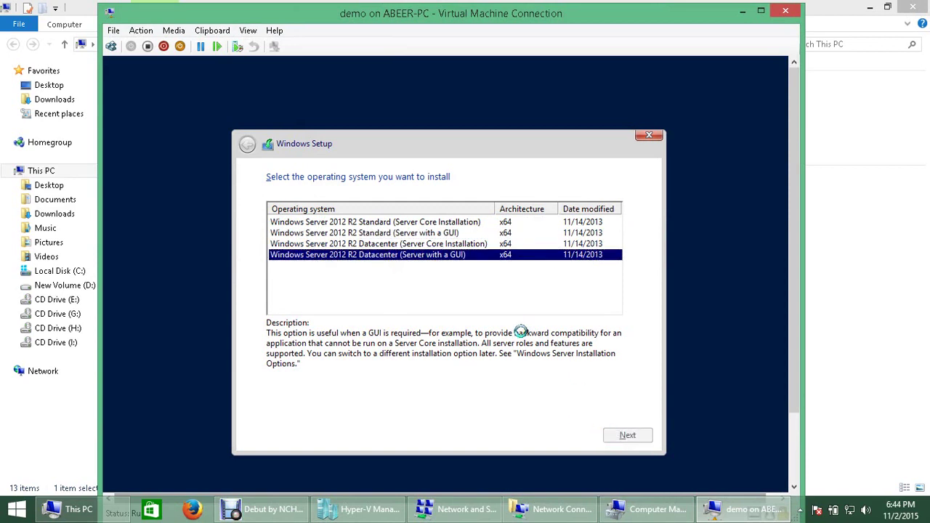
left_click(269, 404)
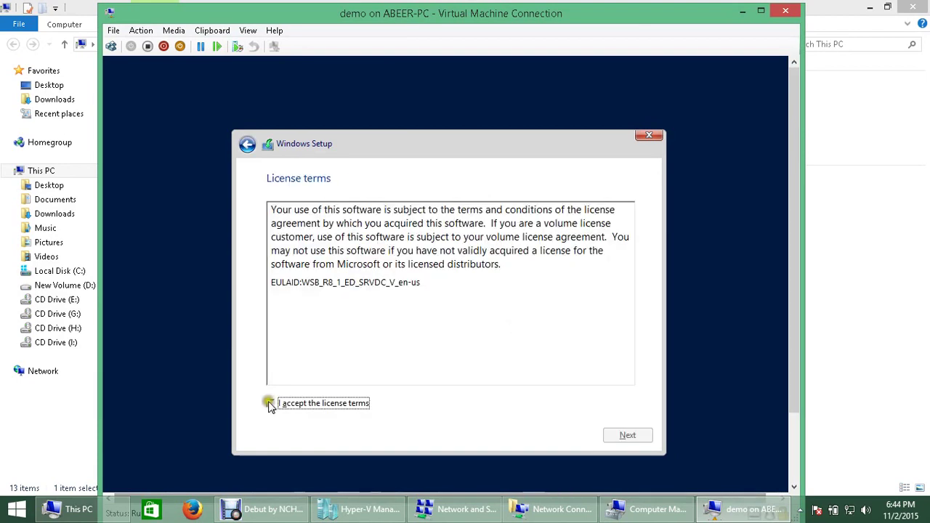
Step: Pick Custom: Install Windows only (advanced) and target Drive 0's 127.0 GB unallocated space
left_click(624, 437)
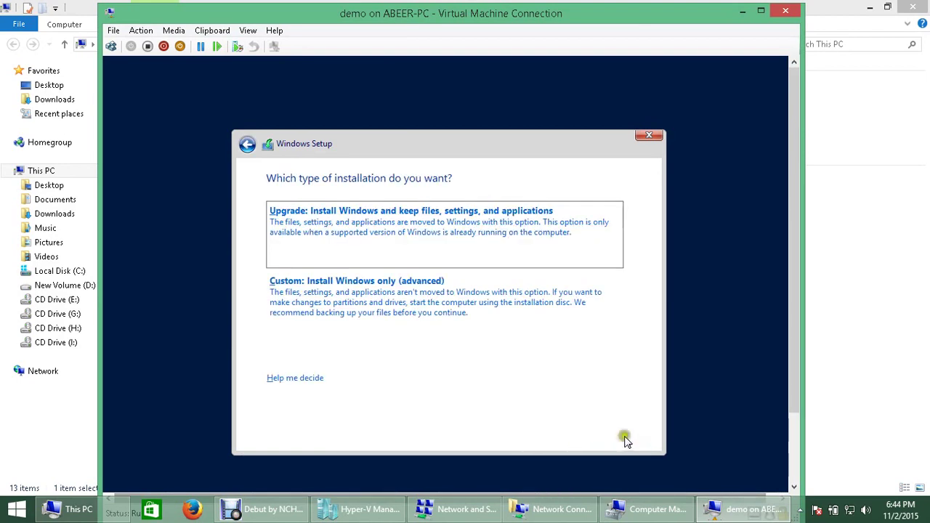
left_click(323, 304)
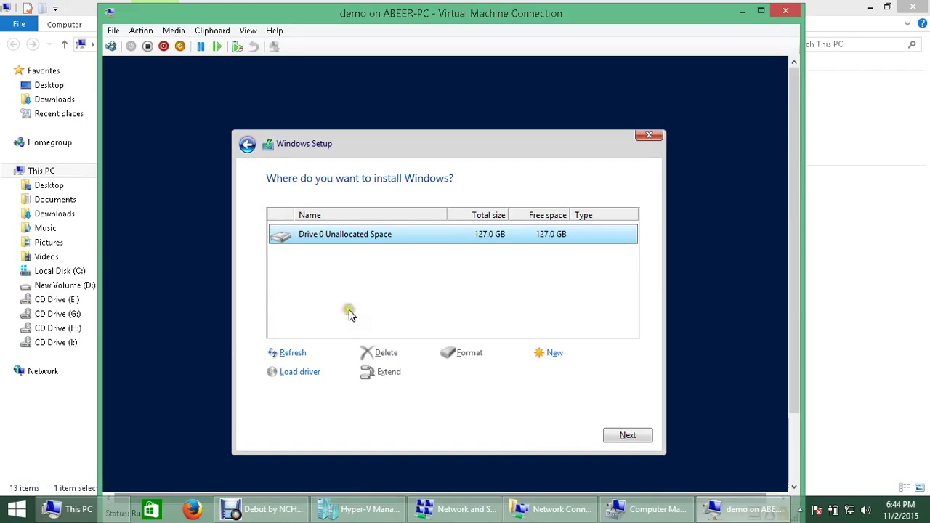
left_click(612, 439)
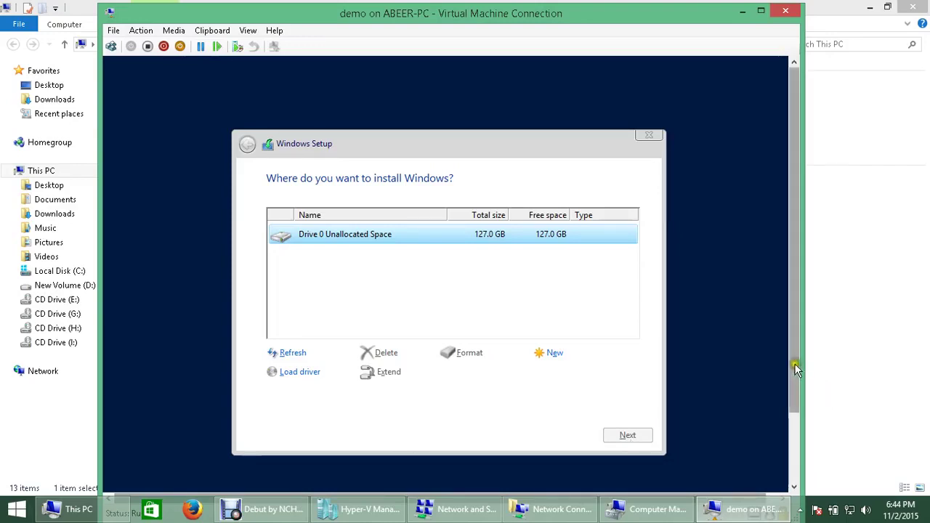
Step: Wait while Windows Setup copies files until 'Getting files ready' reaches 10%
left_click_drag(795, 367, 800, 400)
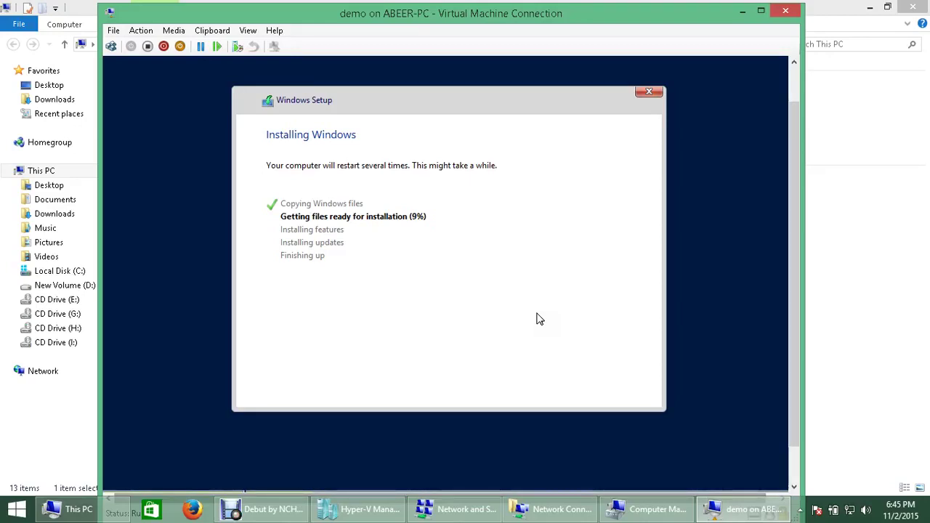
left_click(441, 367)
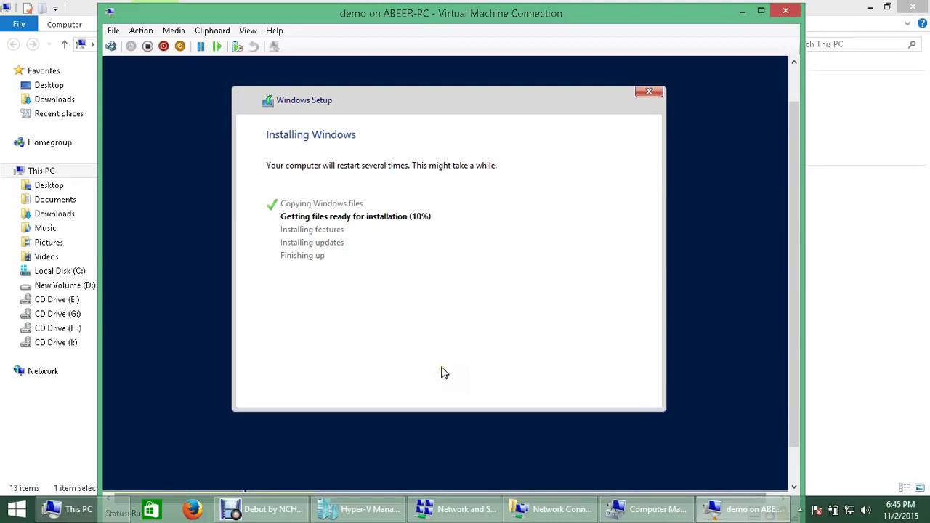
Step: Minimize the VM window, close This PC and Computer Management, and bring Hyper-V Manager forward
left_click(742, 11)
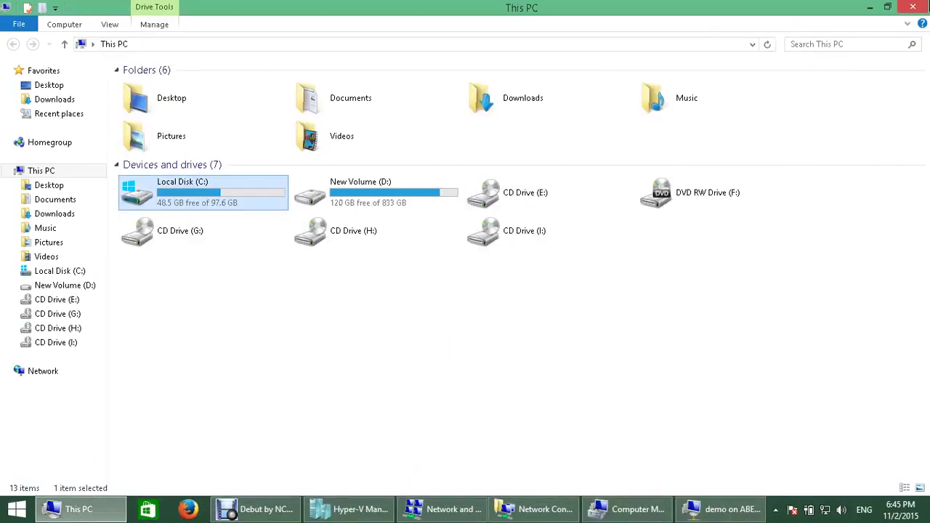
left_click(912, 6)
left_click(917, 5)
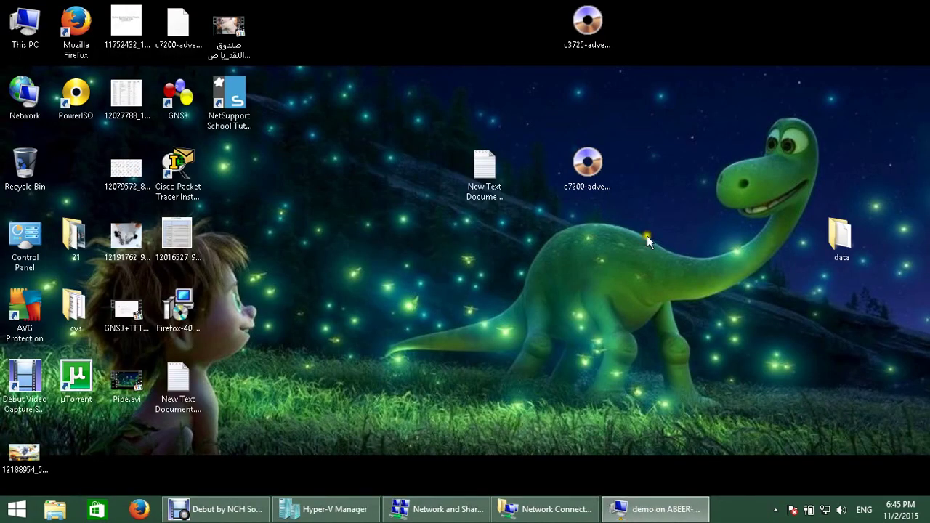
left_click(221, 510)
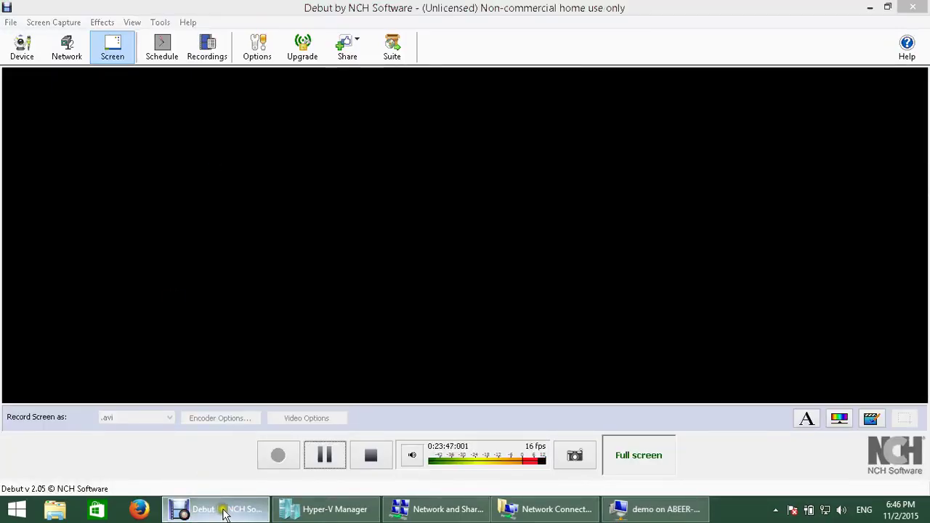
left_click(221, 510)
left_click(327, 510)
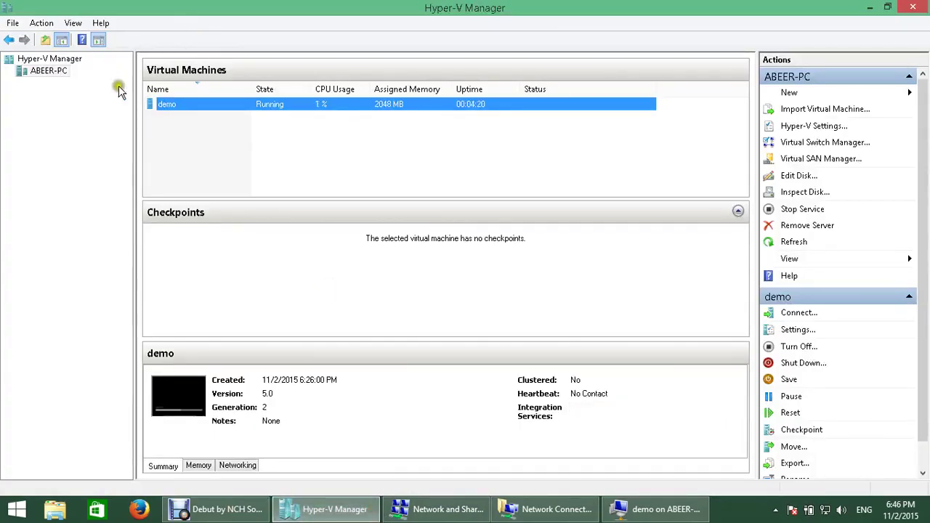
Step: Start a new virtual machine on ABEER-PC and name it demo2
right_click(65, 69)
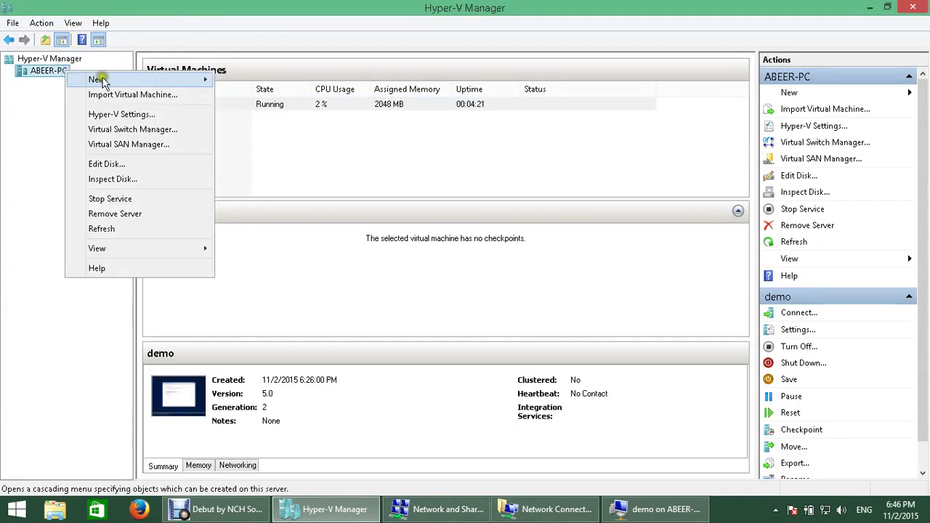
mouse_move(102, 80)
left_click(258, 81)
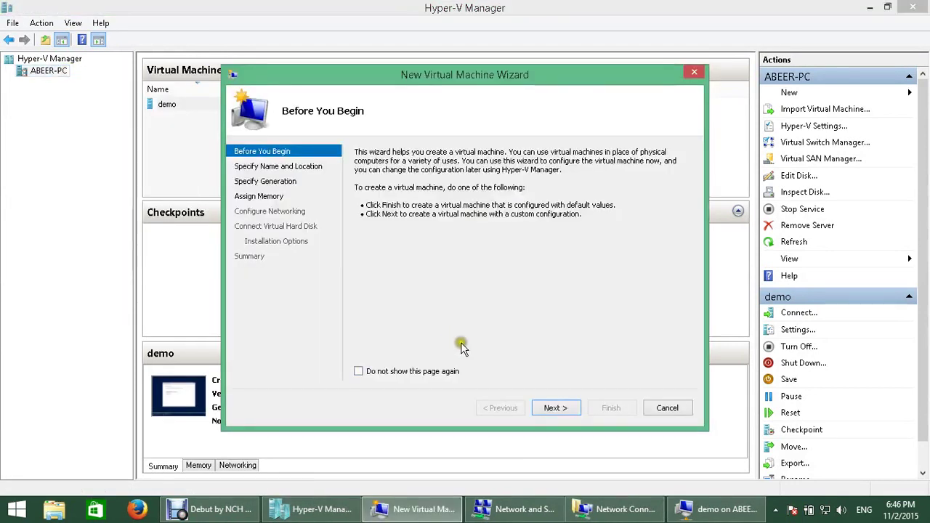
left_click(554, 409)
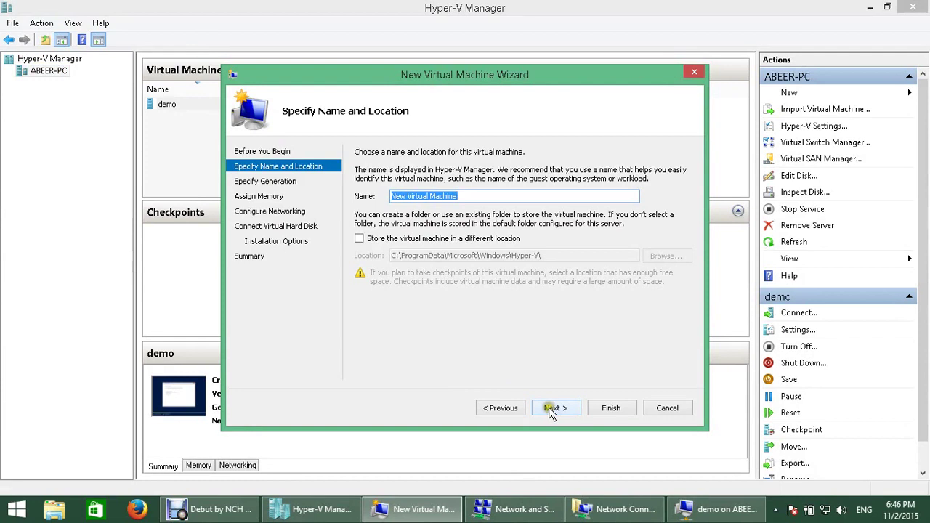
type("demo2")
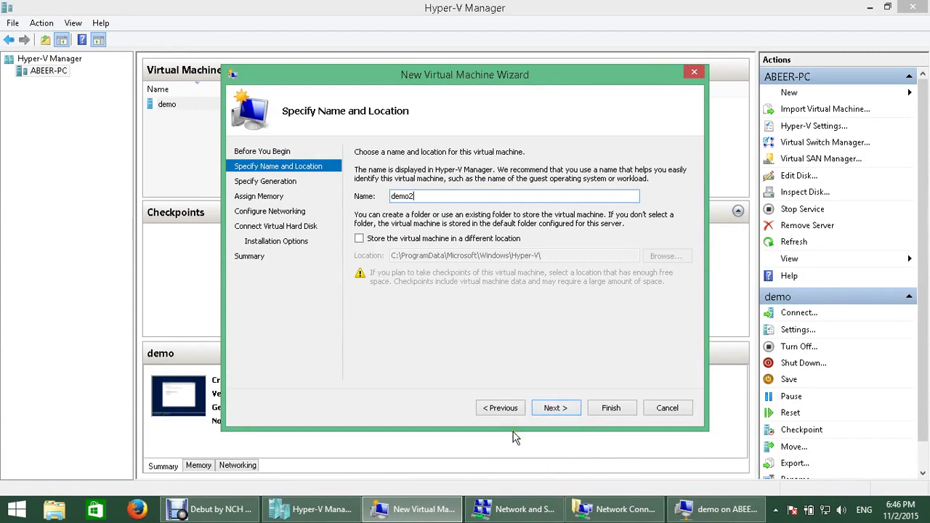
Step: Pause the Debut screen recording
left_click(291, 510)
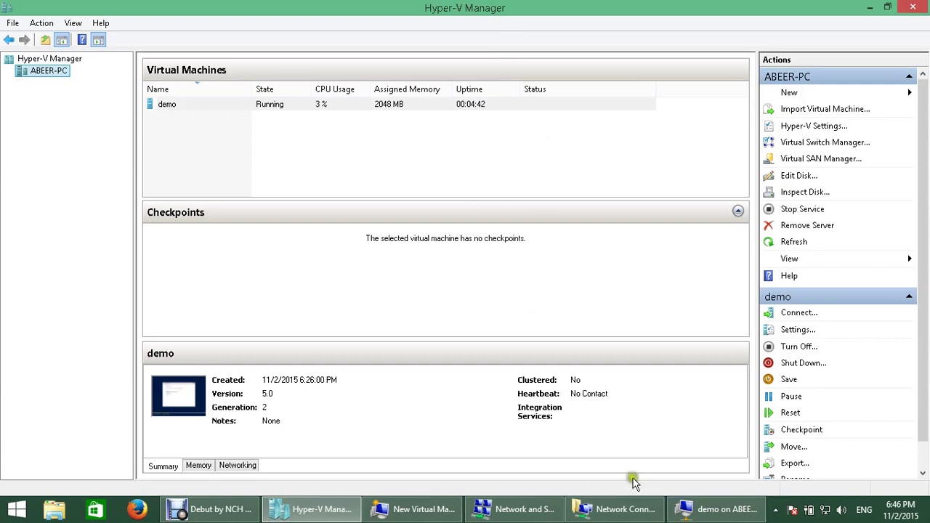
left_click(215, 509)
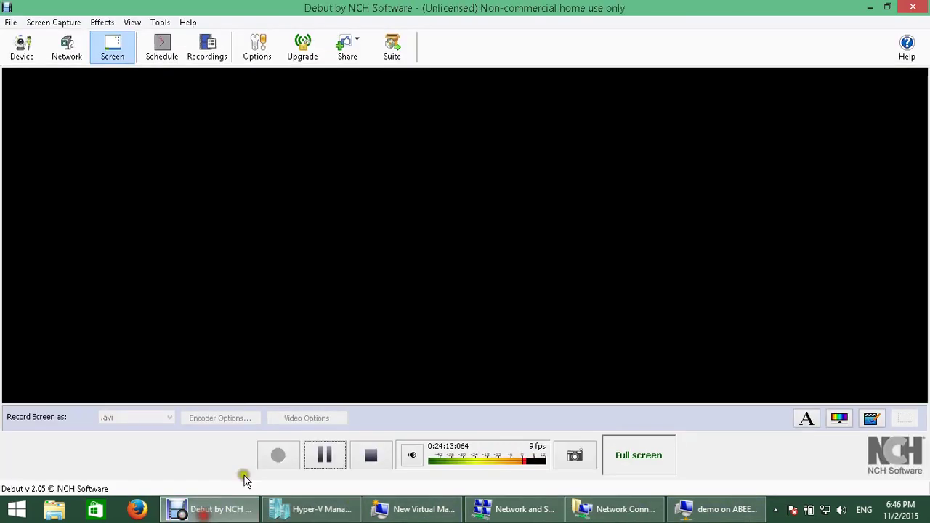
left_click(322, 455)
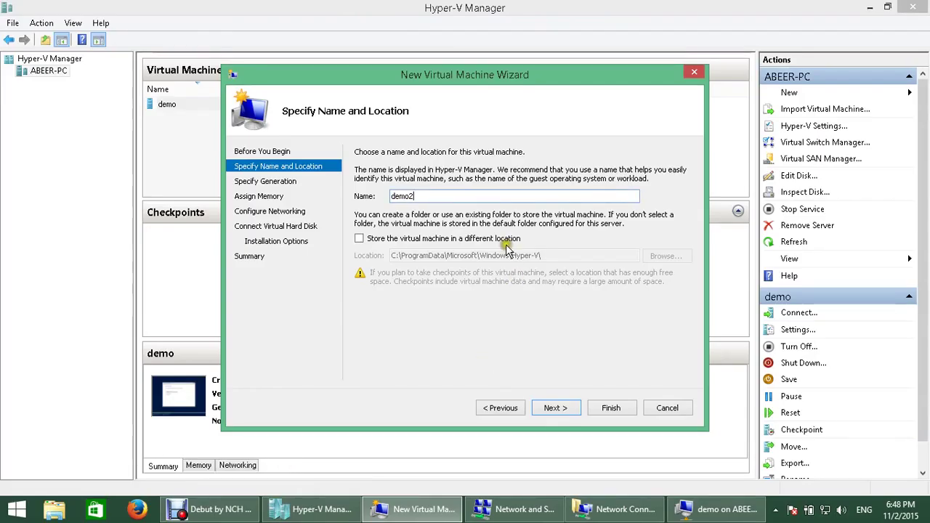
Step: Keep Generation 1, default memory, networking, the 127 GB demo2.vhdx disk, then finish the wizard
left_click(551, 411)
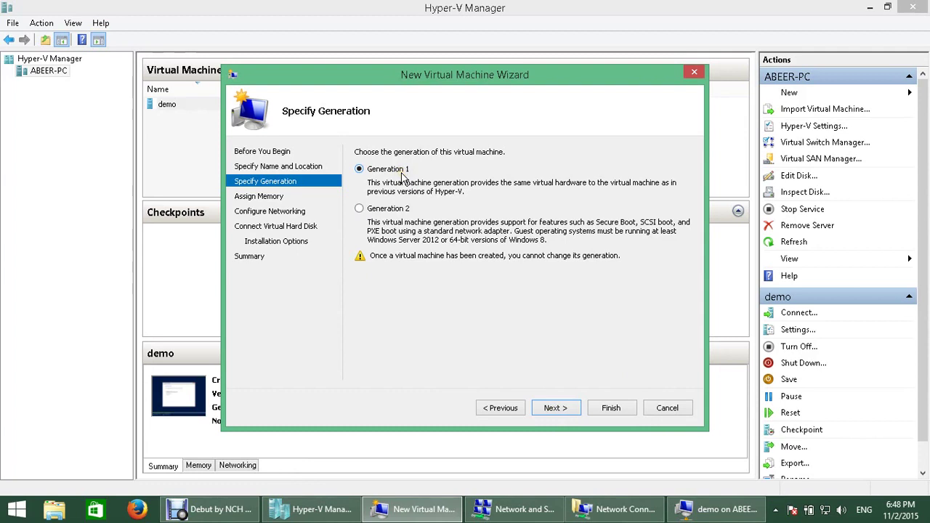
left_click(549, 409)
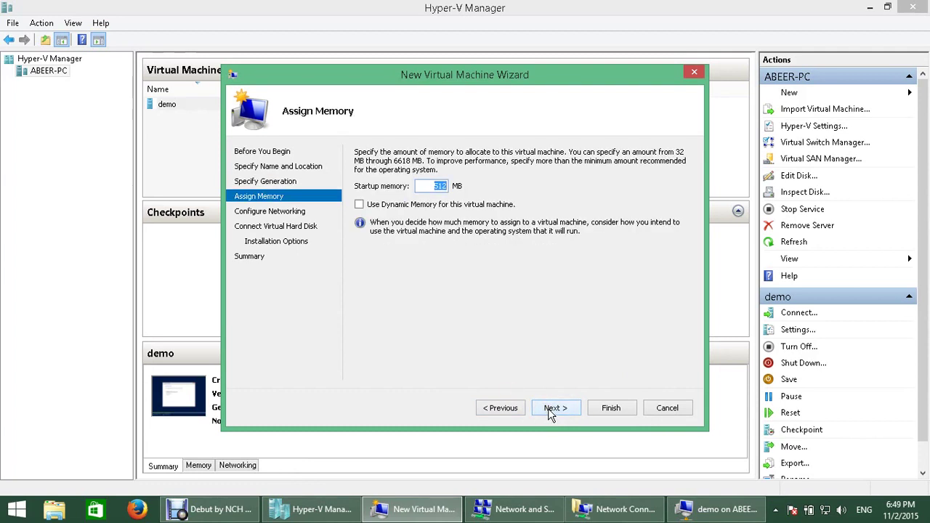
left_click(550, 408)
left_click(550, 409)
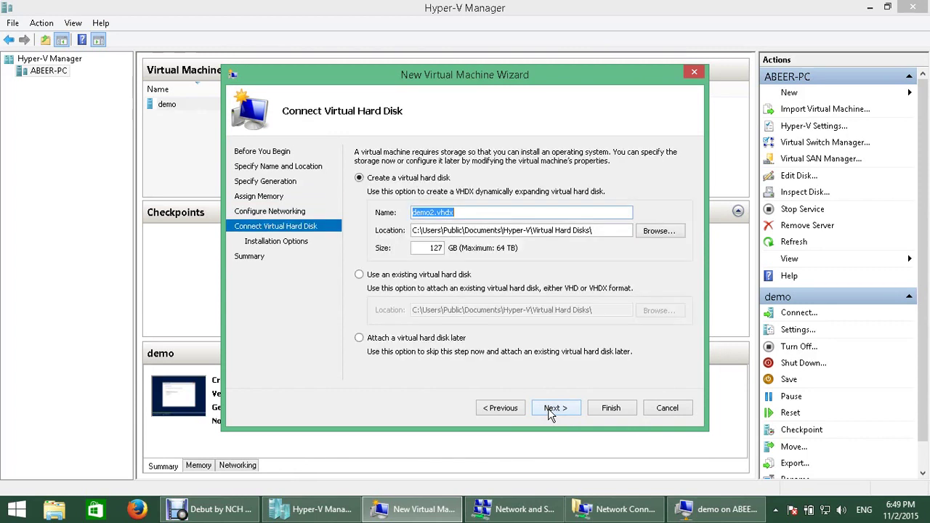
left_click(550, 408)
left_click(553, 409)
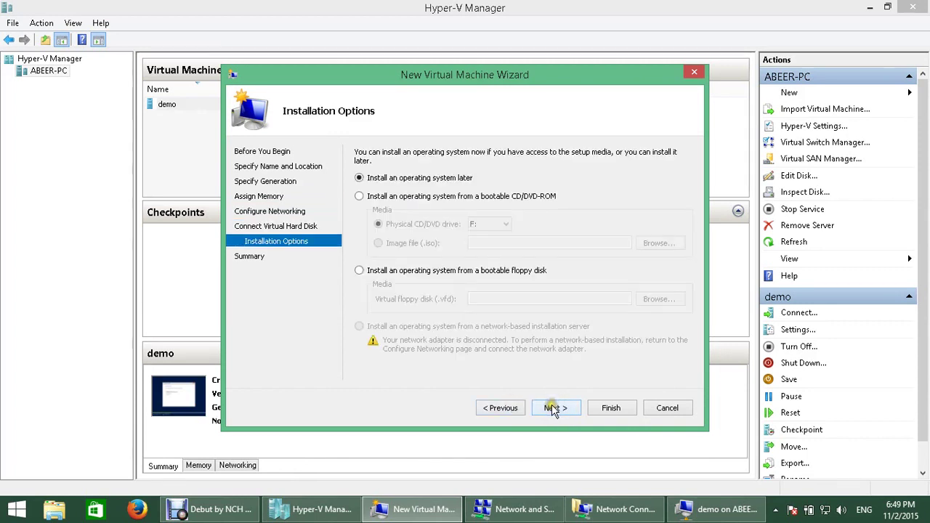
left_click(607, 408)
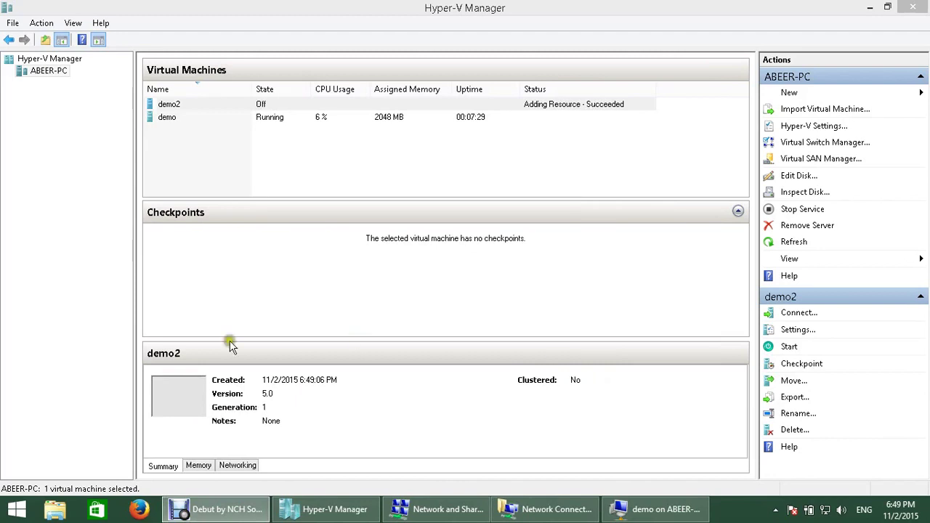
Step: Open the demo machine's Settings window and shift it slightly aside
left_click(259, 103)
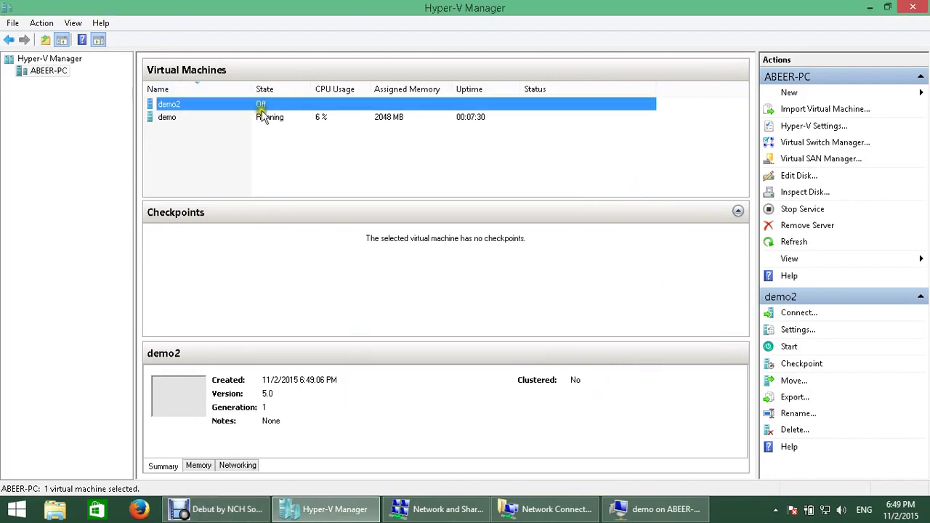
left_click(267, 116)
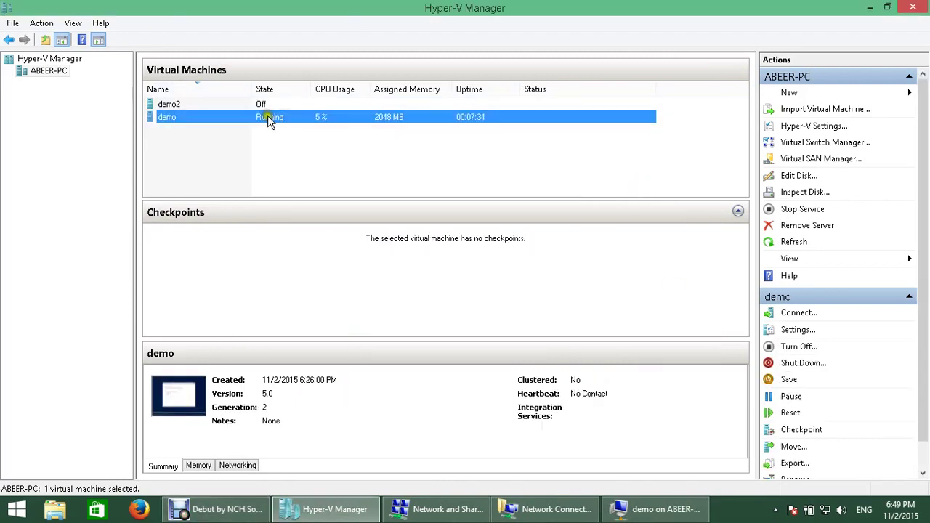
right_click(268, 116)
left_click(306, 147)
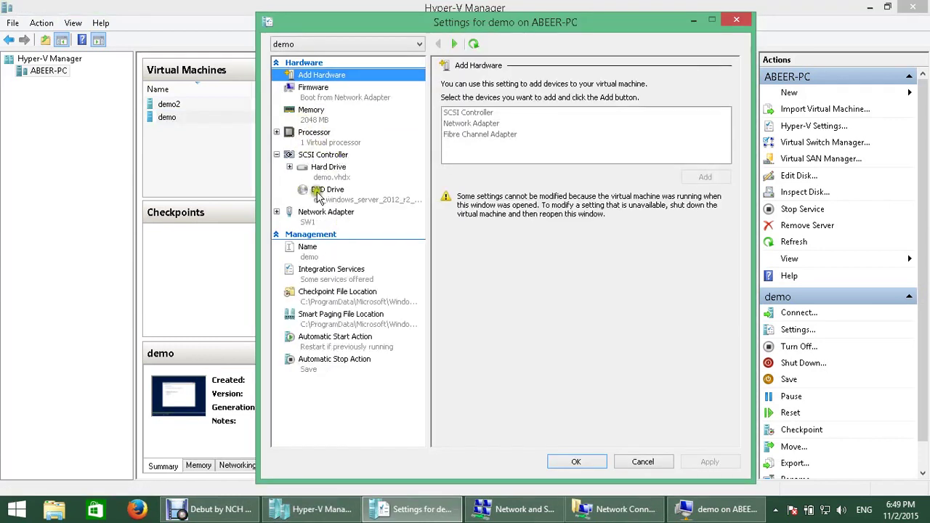
left_click_drag(399, 23, 415, 35)
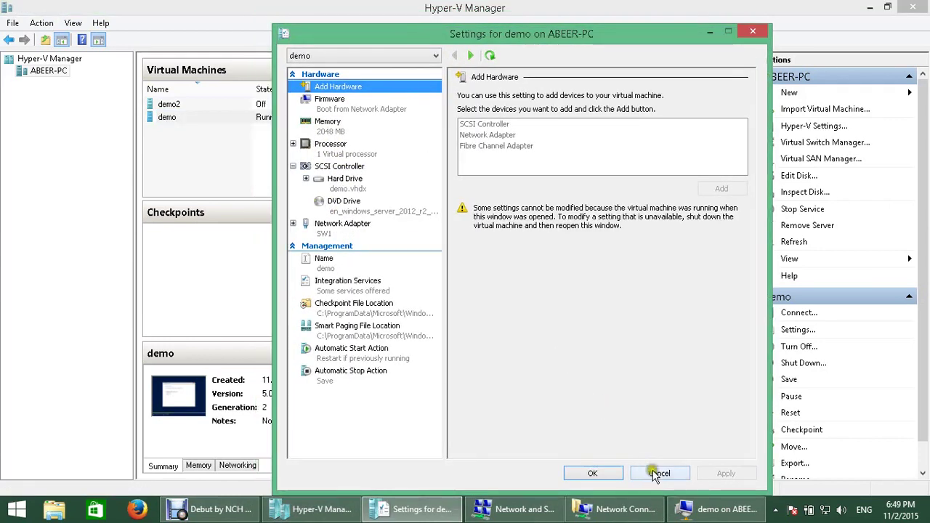
Step: Browse demo2's Diskette Drive, COM 1 and COM 2 settings, cancel, and return to demo's console
left_click(180, 106)
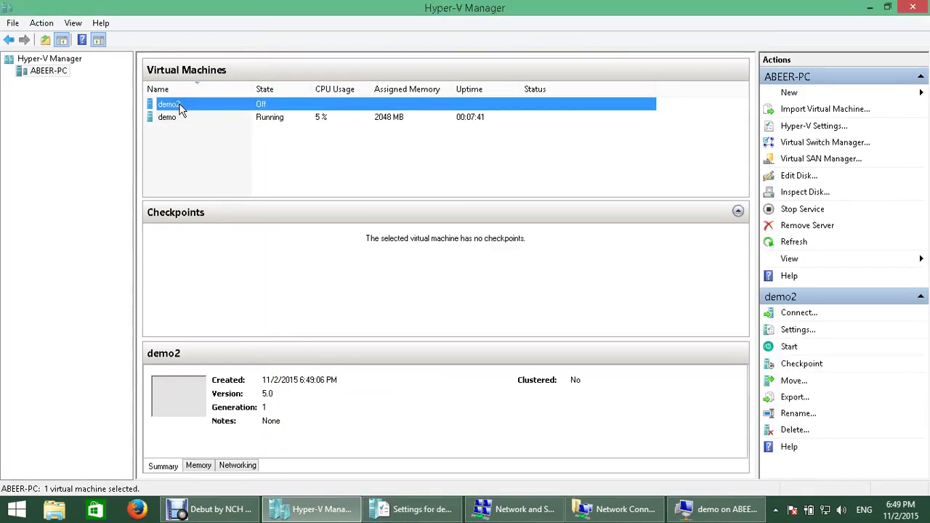
right_click(249, 107)
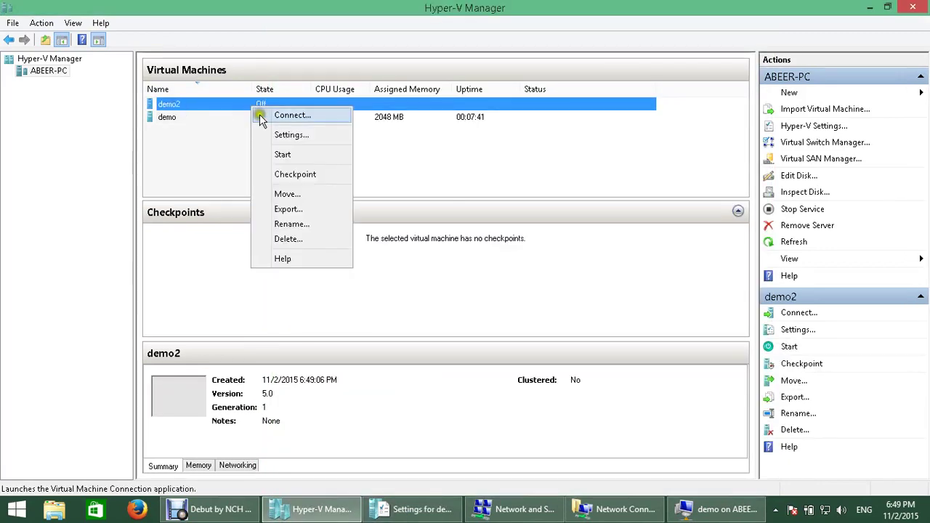
left_click(284, 133)
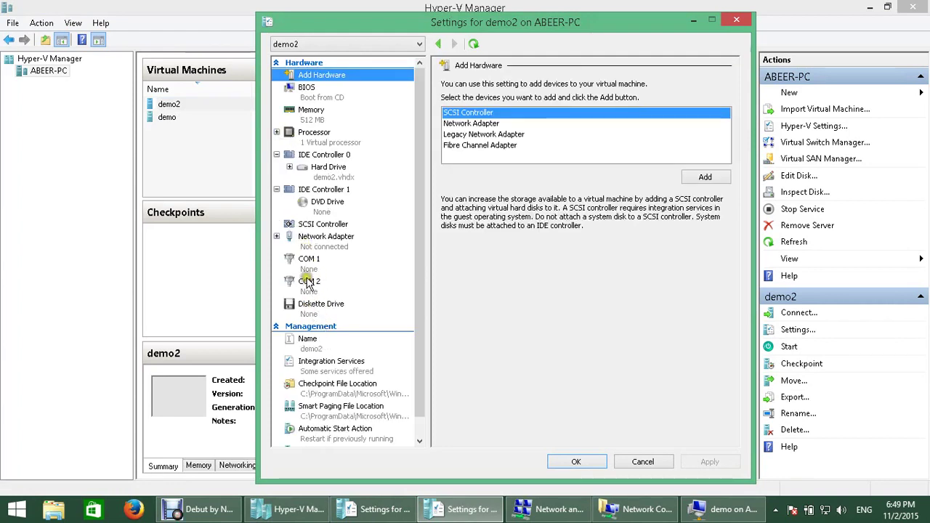
left_click(323, 308)
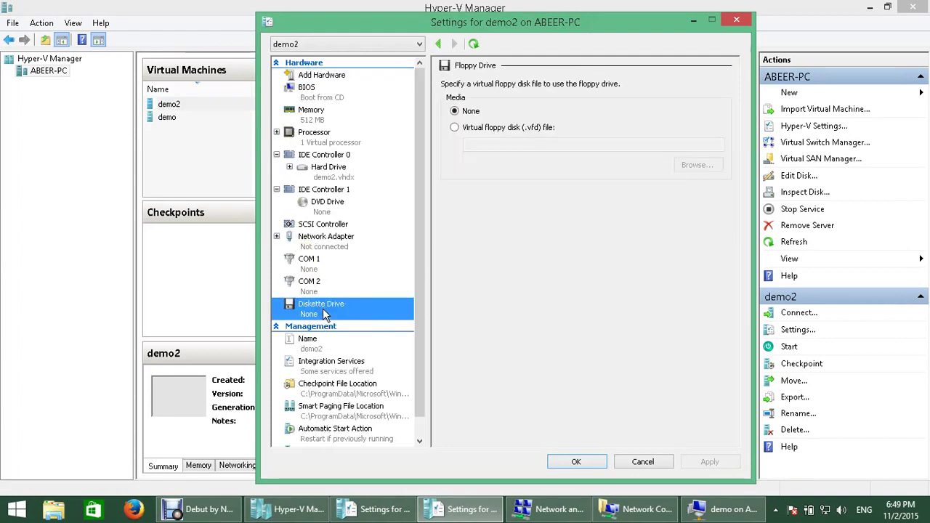
left_click(304, 262)
left_click(314, 286)
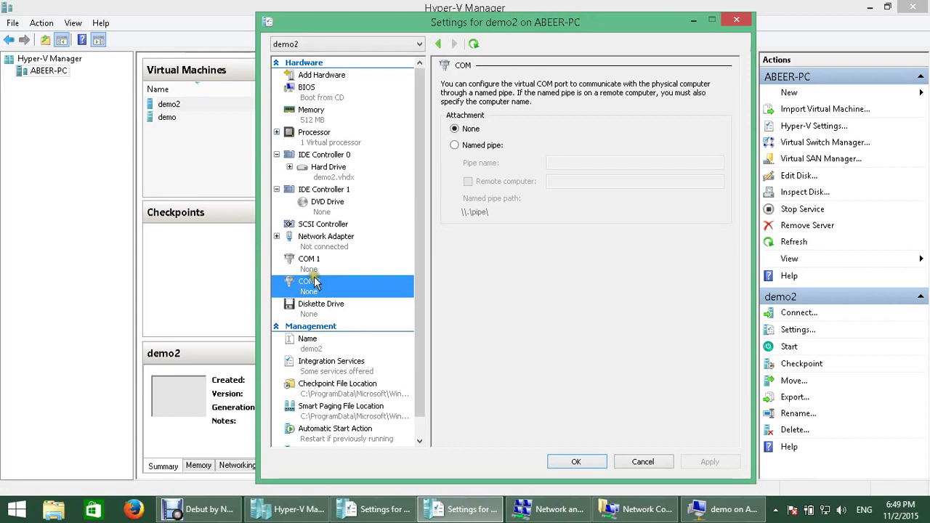
left_click(314, 263)
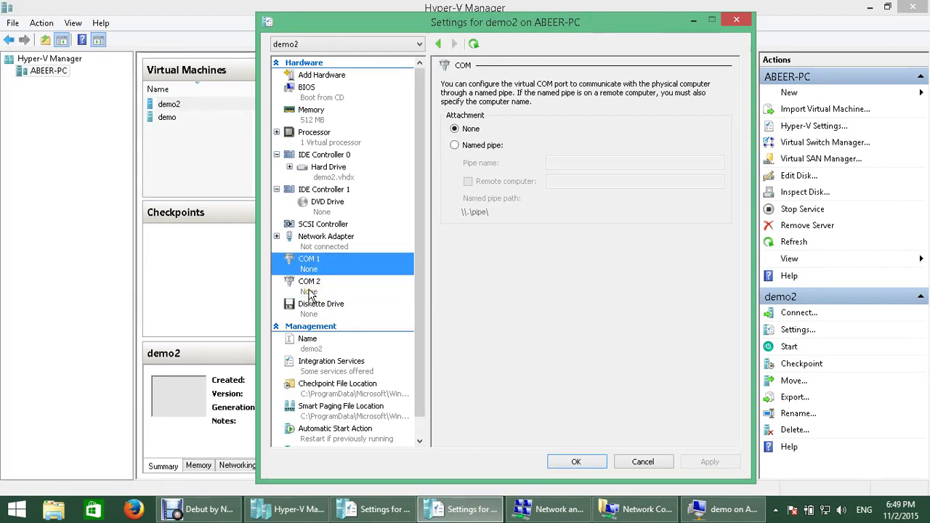
left_click(313, 310)
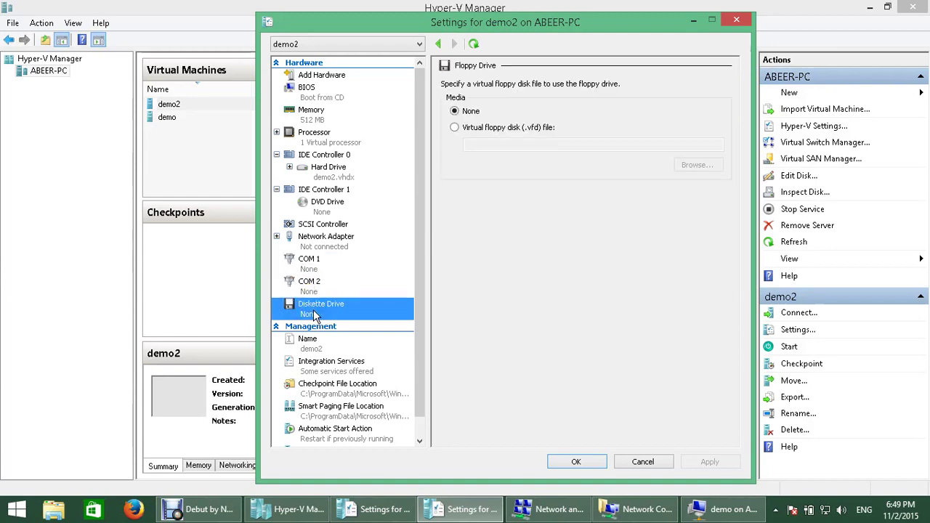
left_click(644, 462)
left_click(733, 514)
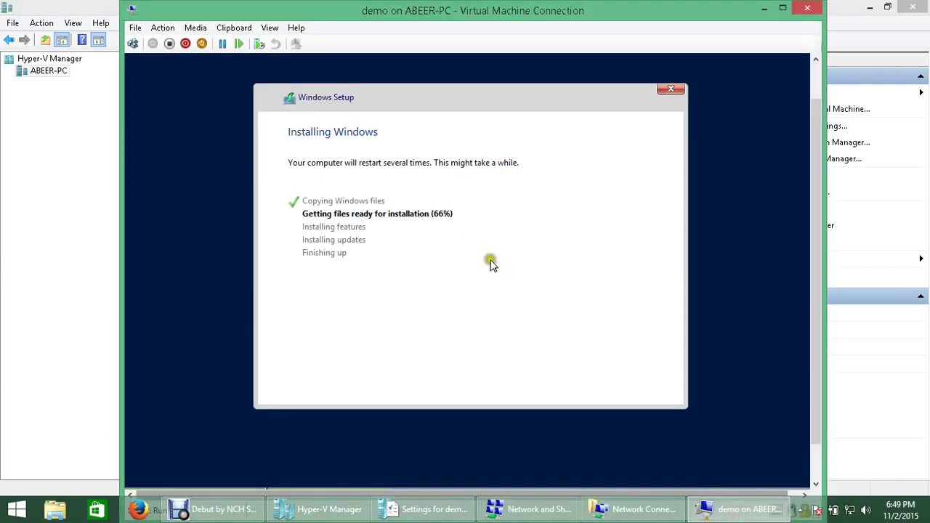
Step: Switch between taskbar windows to bring the Settings for demo window back up
left_click(623, 509)
left_click(444, 512)
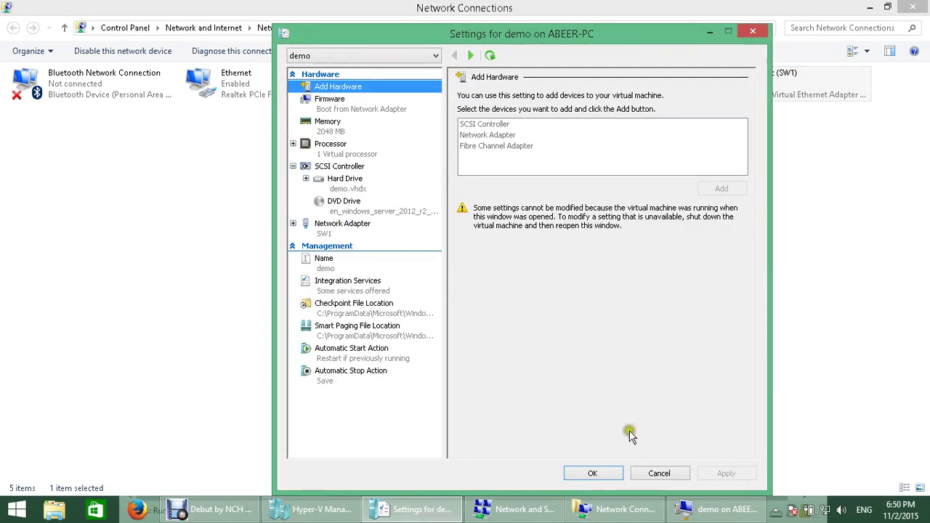
left_click(720, 508)
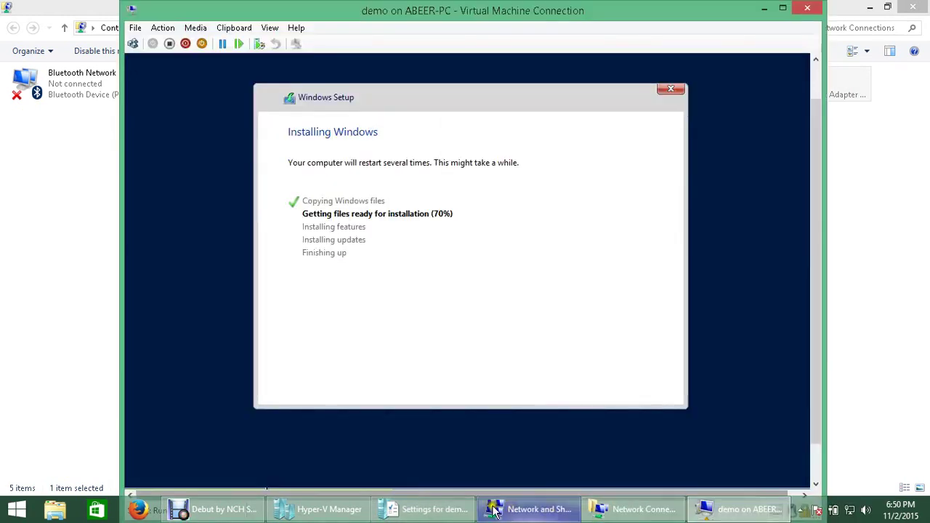
left_click(428, 509)
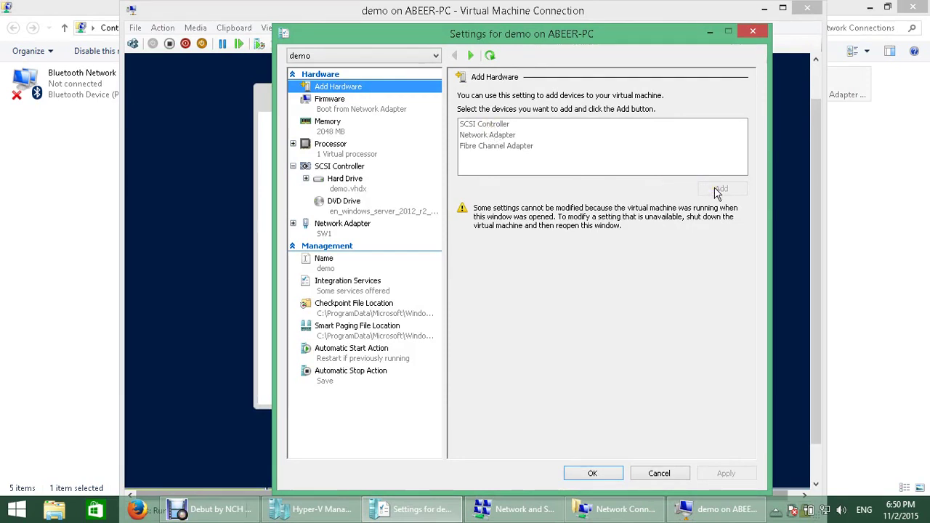
Step: Show demo's Firmware page and step through boot order: network adapter, hard drive, DVD drive
left_click(329, 111)
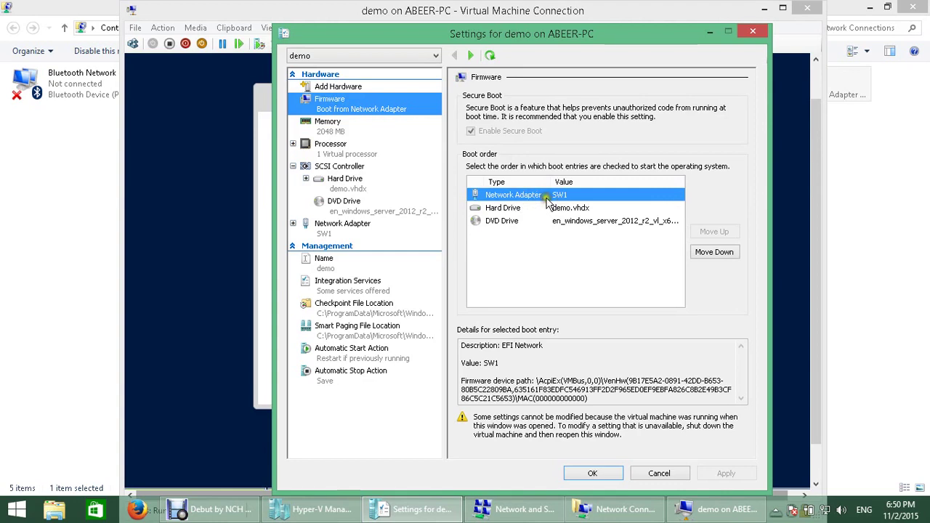
left_click(502, 209)
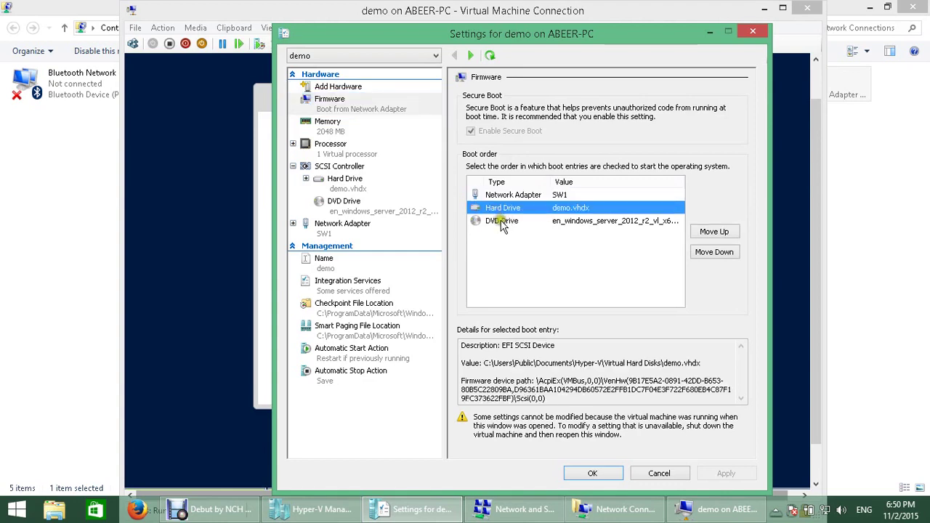
left_click(502, 222)
left_click(520, 225)
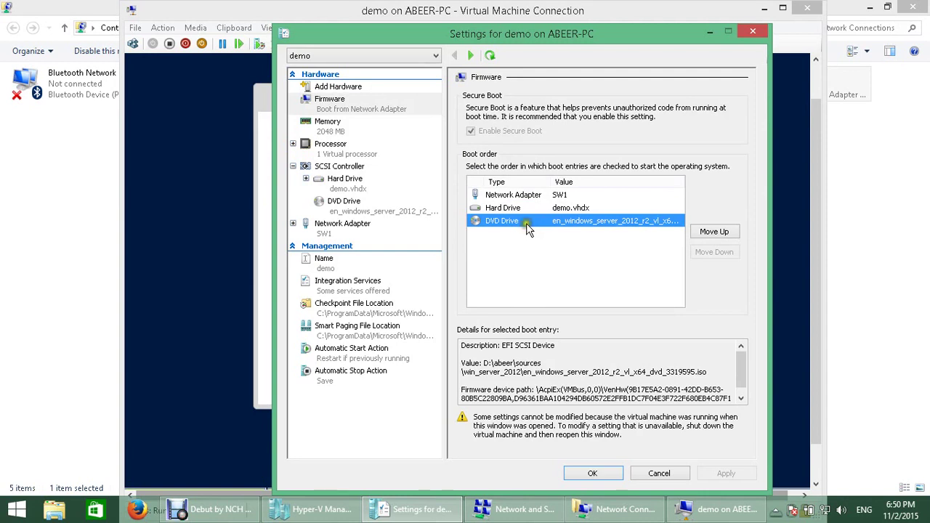
left_click(503, 197)
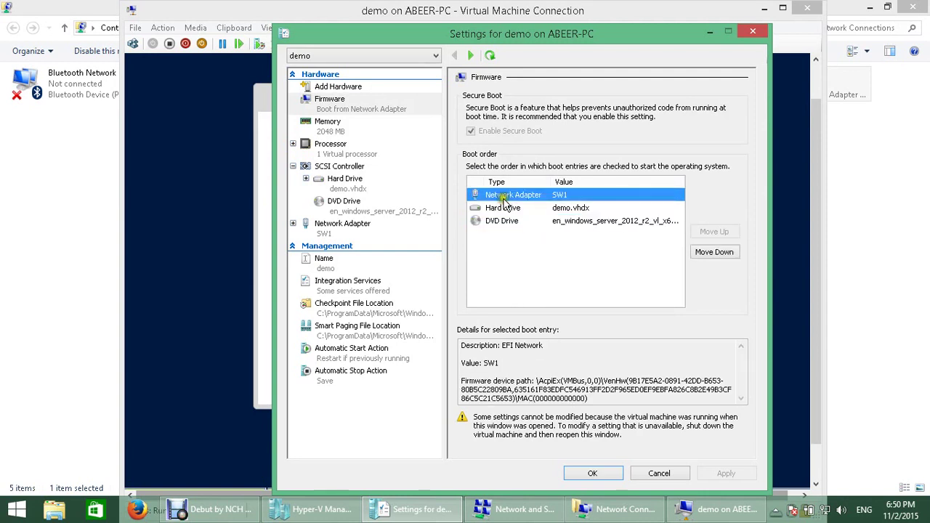
left_click(503, 210)
left_click(513, 226)
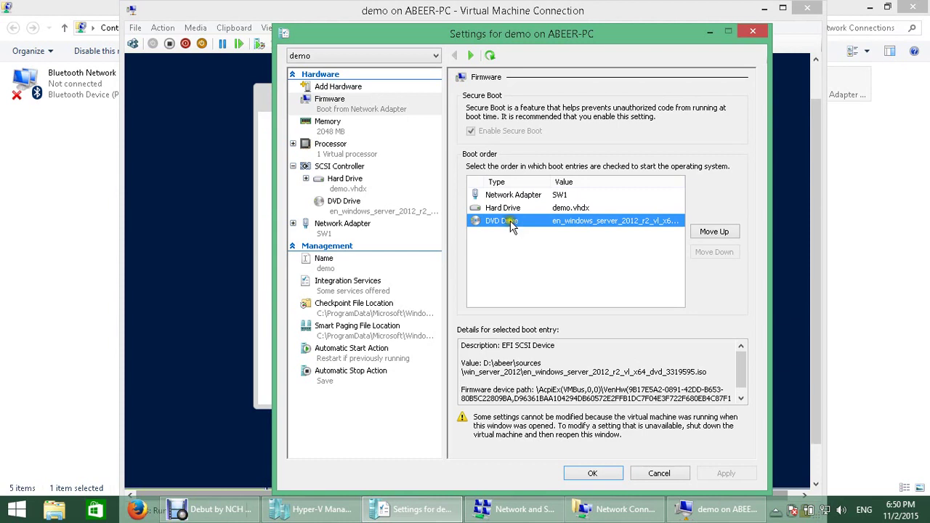
left_click(511, 226)
left_click(729, 231)
Step: Open demo's Memory page and inspect the 2048 MB Startup RAM field
left_click(334, 132)
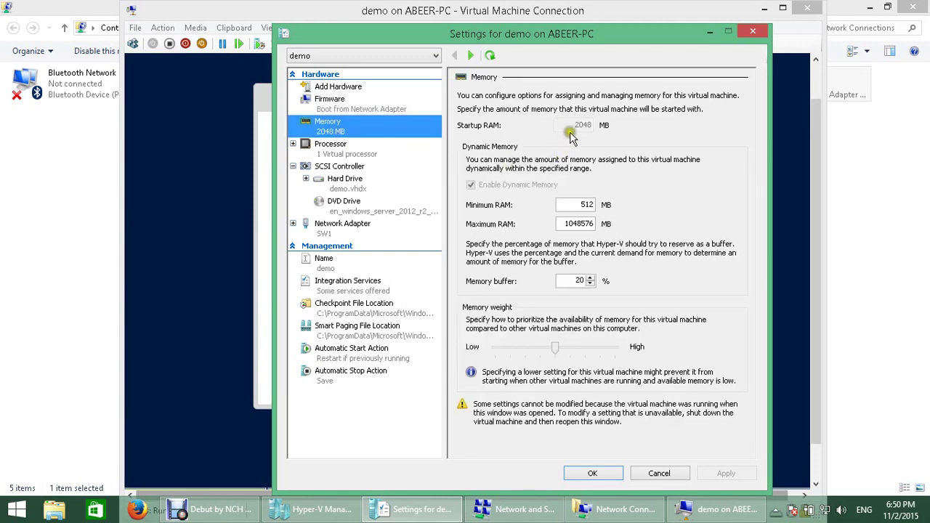
left_click(572, 133)
left_click(572, 133)
left_click(571, 133)
left_click(572, 133)
left_click(582, 191)
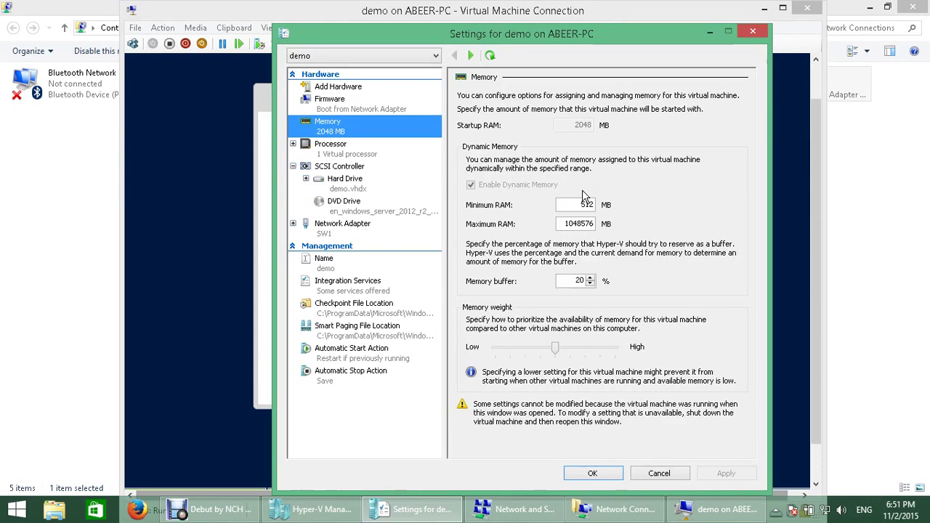
left_click(582, 189)
Step: Inspect the Dynamic Memory range up to 1048576 MB Maximum RAM, then view Processor settings
left_click(545, 230)
left_click(531, 159)
left_click(575, 129)
left_click(573, 208)
mouse_move(574, 210)
left_mouse_down()
mouse_move(592, 205)
mouse_move(567, 223)
mouse_move(605, 224)
mouse_move(578, 211)
left_mouse_up()
double_click(581, 224)
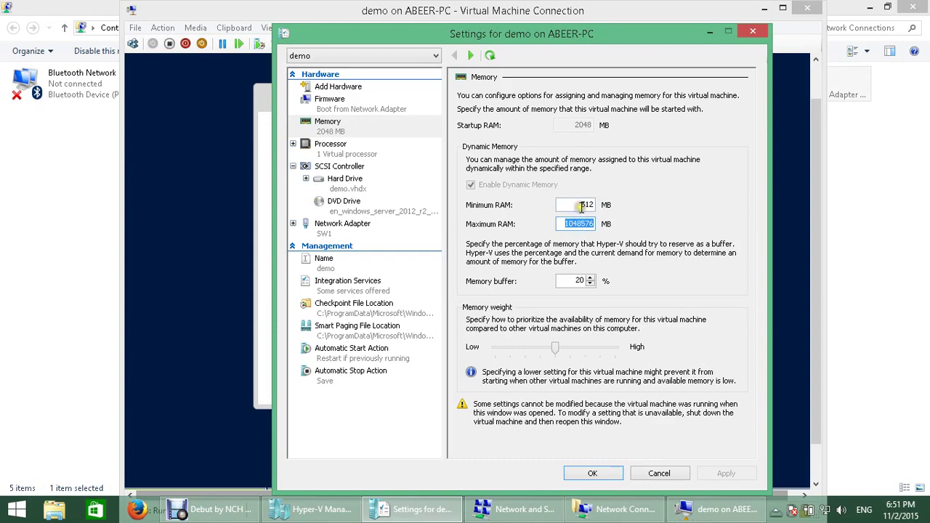
left_click(324, 148)
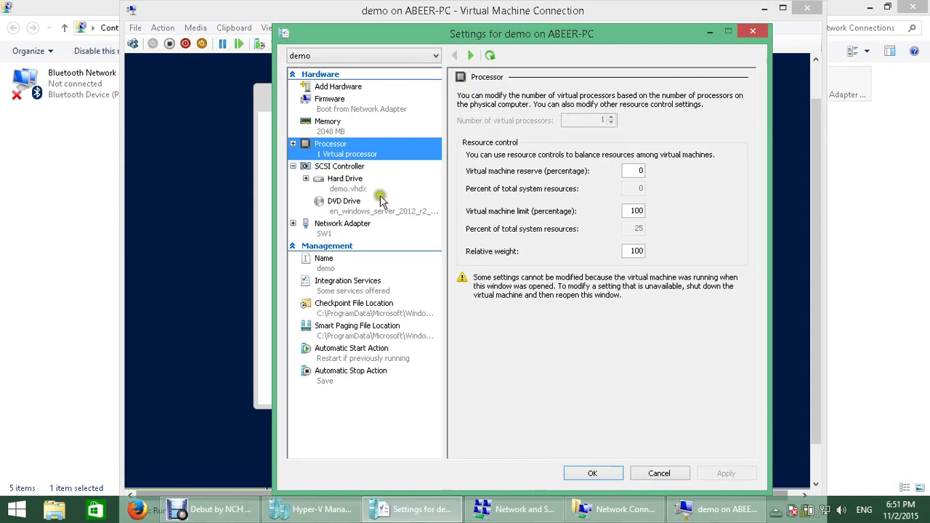
Step: Browse the Hard Drive and SCSI Controller pages, including the Hard Drive and DVD Drive add options
left_click(331, 189)
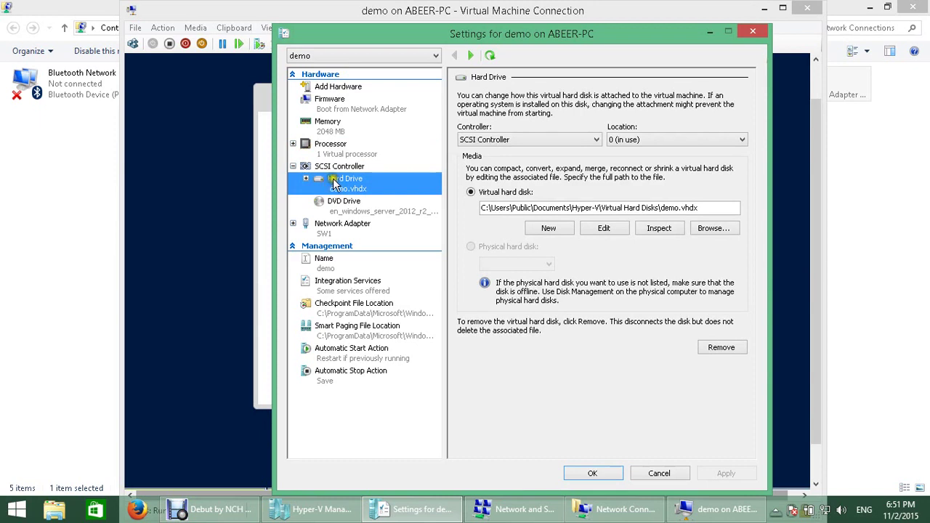
left_click(326, 168)
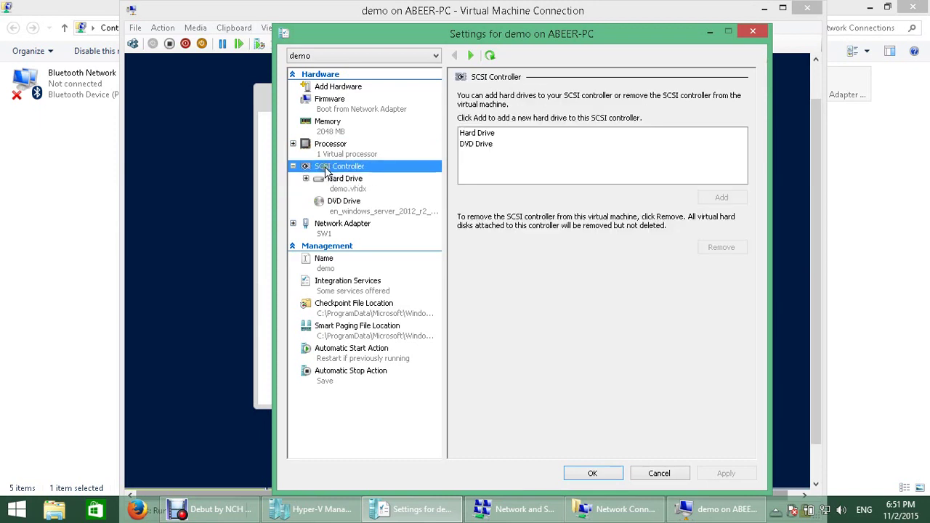
left_click(477, 134)
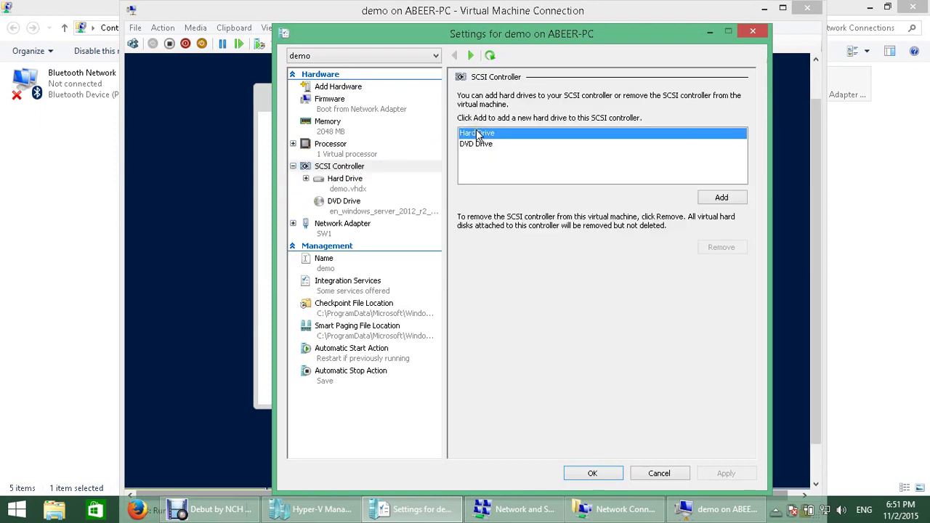
left_click(480, 145)
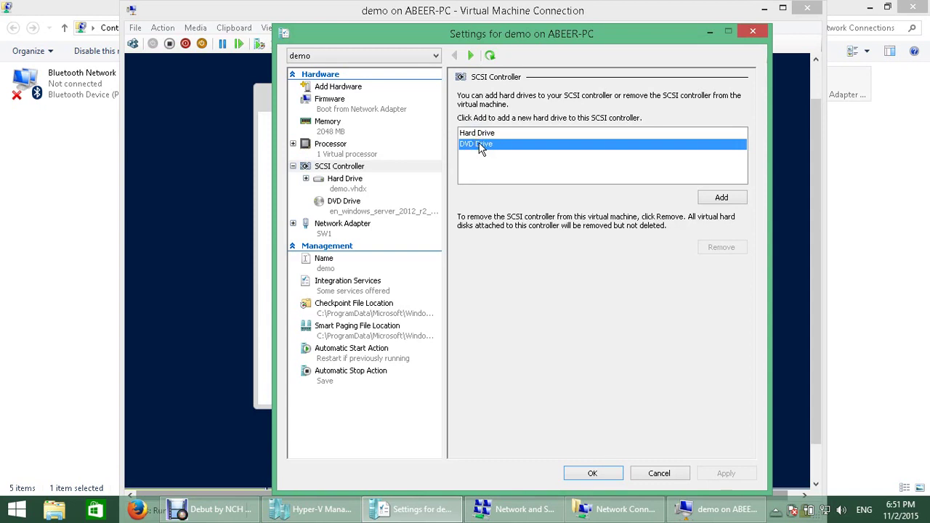
left_click(348, 187)
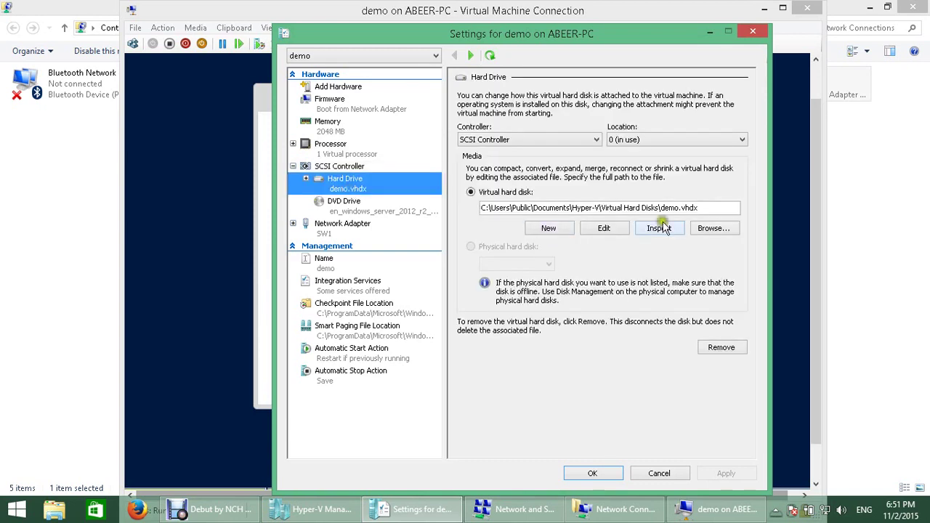
Step: Inspect demo.vhdx's properties, a dynamically expanding VHDX at 7.44 of 127 GB, then close them
left_click_drag(714, 208, 474, 212)
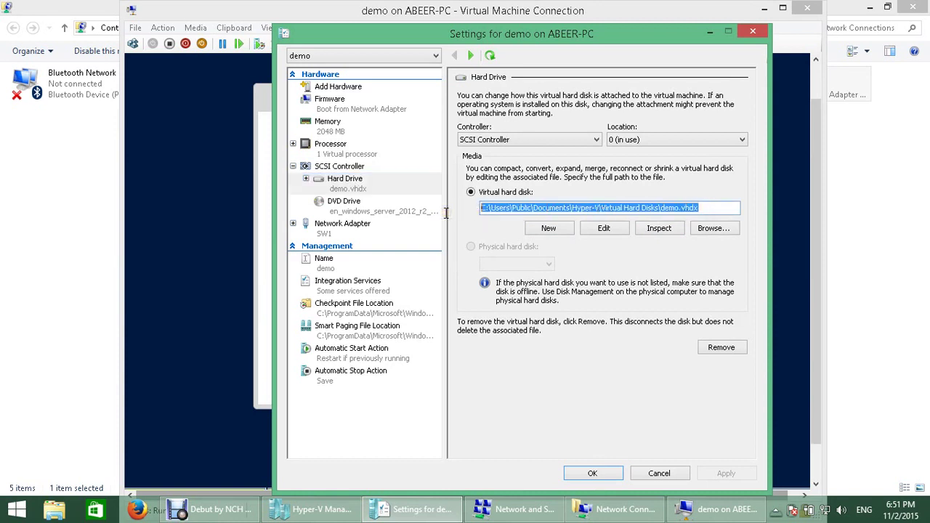
left_click(656, 230)
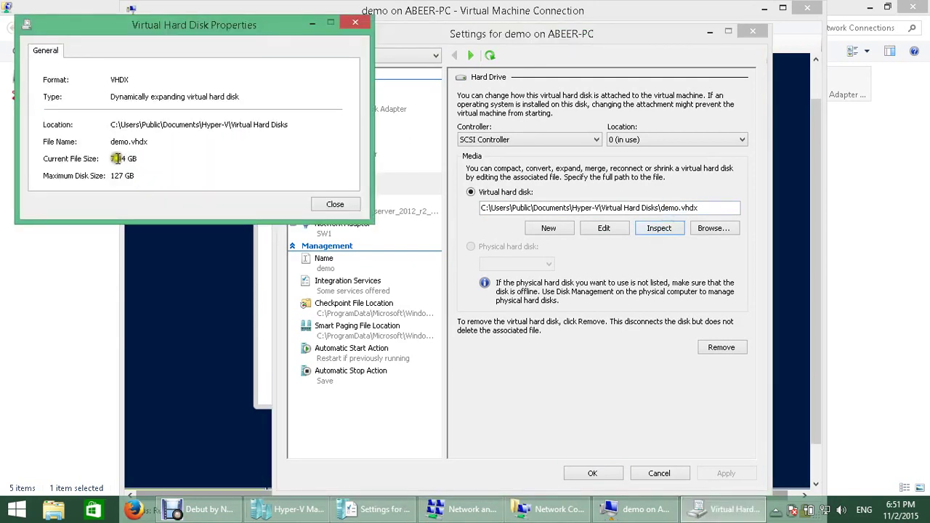
left_click_drag(116, 160, 132, 175)
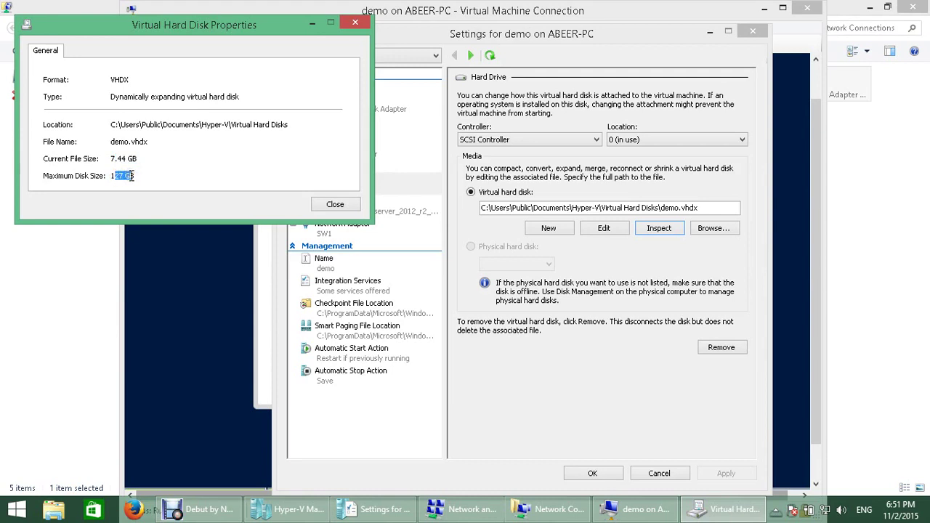
left_click_drag(128, 142, 147, 143)
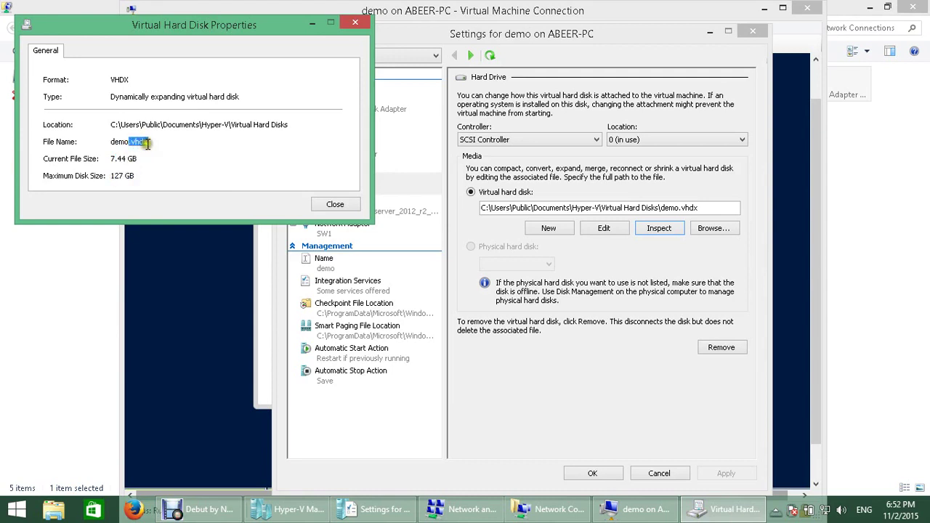
left_click(342, 205)
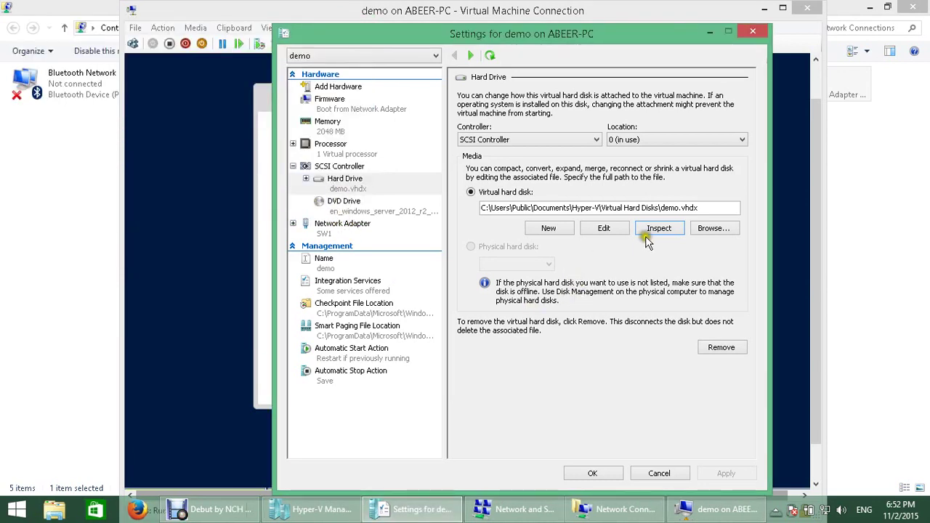
Step: Bring demo's console window in front of the Settings dialog, showing the Hyper-V startup logo
left_click(620, 232)
left_click(473, 249)
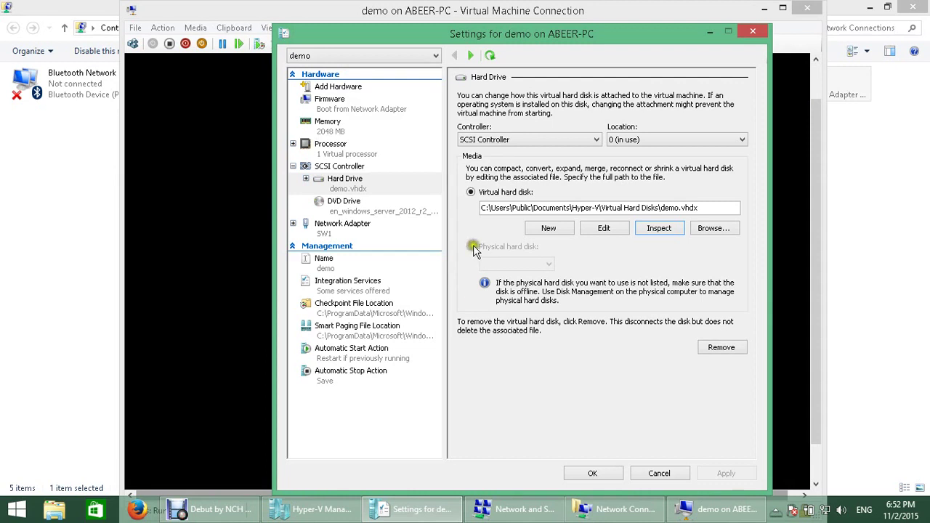
left_click(727, 509)
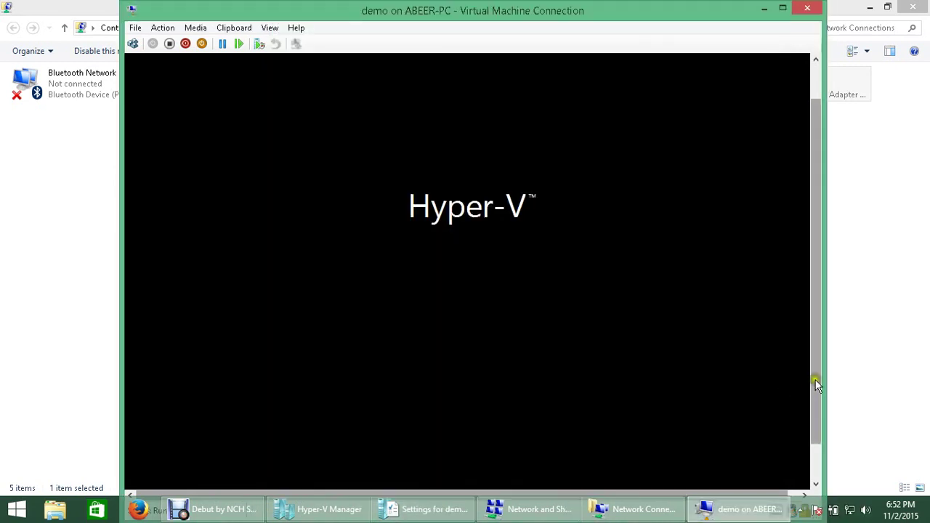
left_click_drag(817, 365, 817, 399)
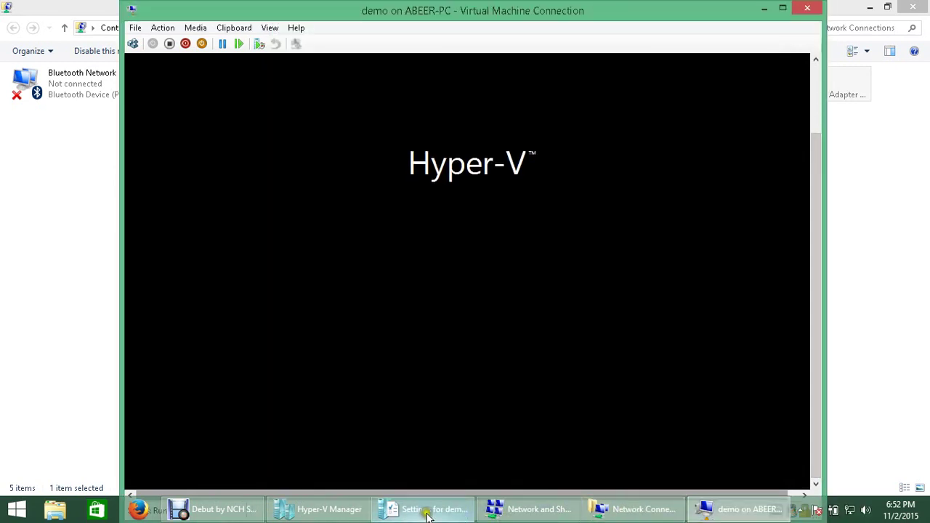
left_click(428, 516)
left_click(355, 205)
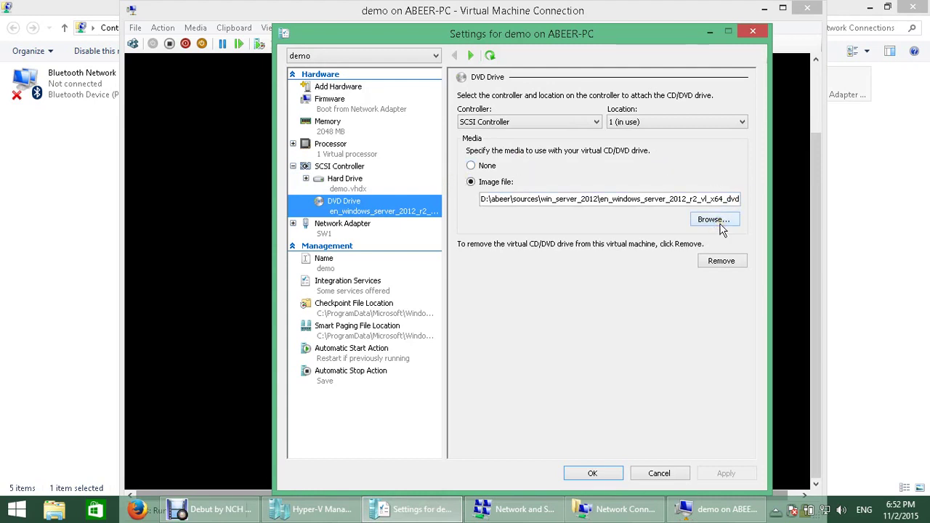
left_click(361, 227)
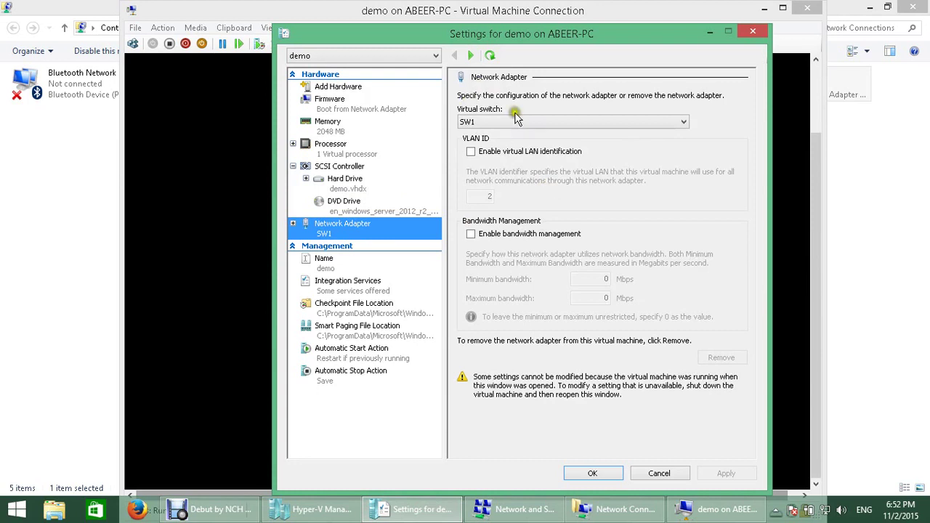
left_click(656, 125)
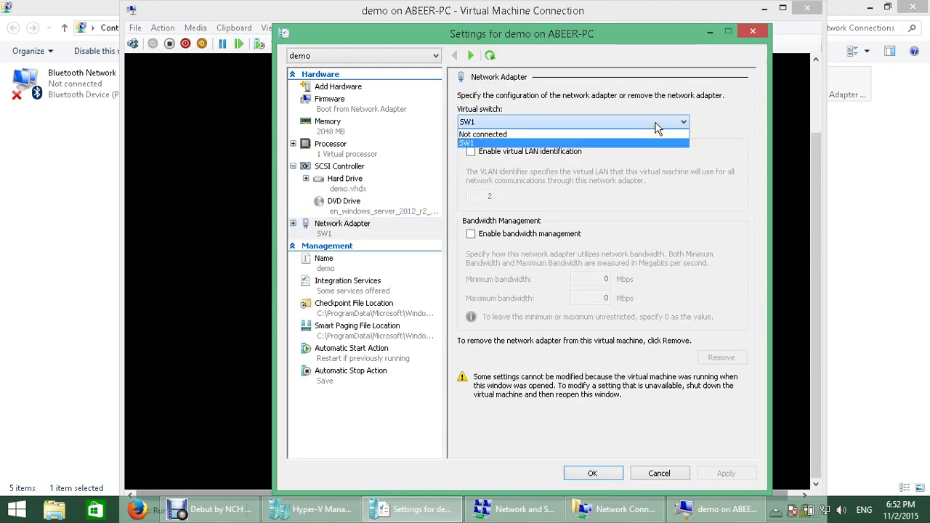
left_click(655, 125)
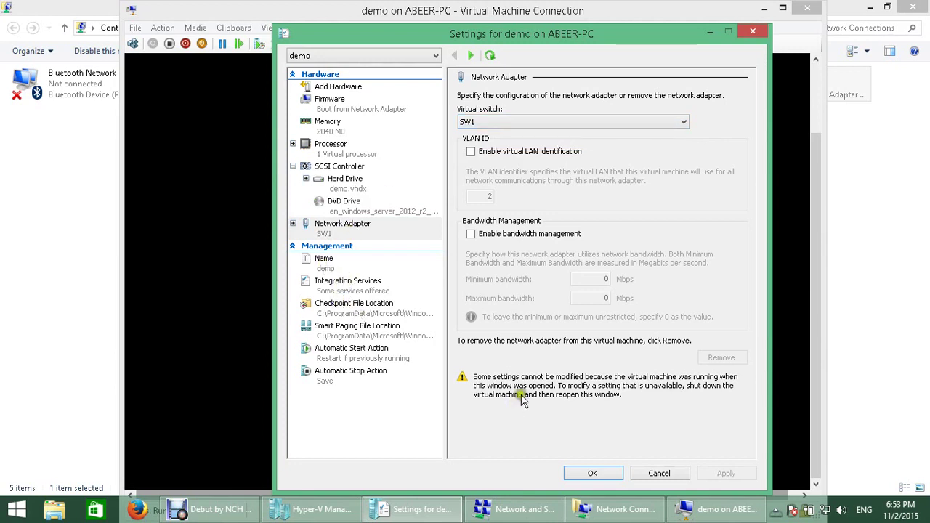
left_click(685, 514)
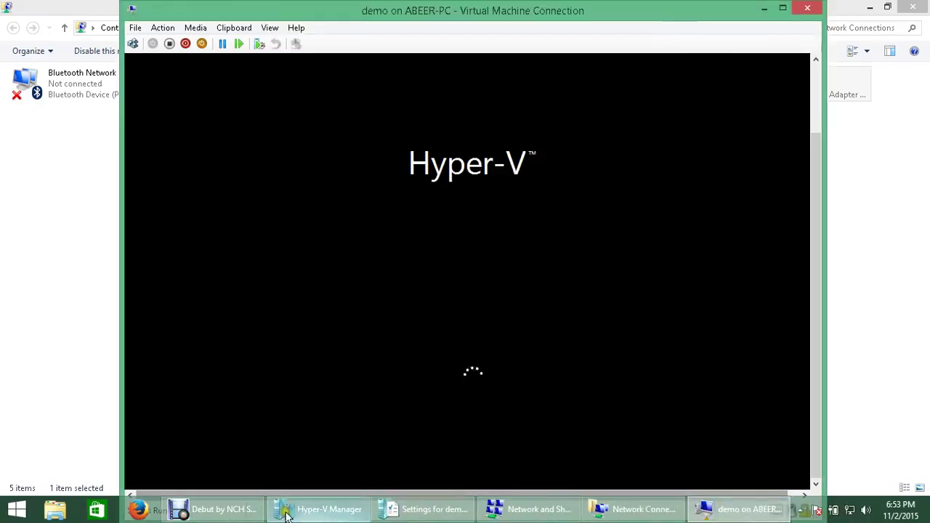
Step: Scroll demo's console after booting to show the Windows Server Ctrl+Alt+Delete lock screen
left_click(214, 510)
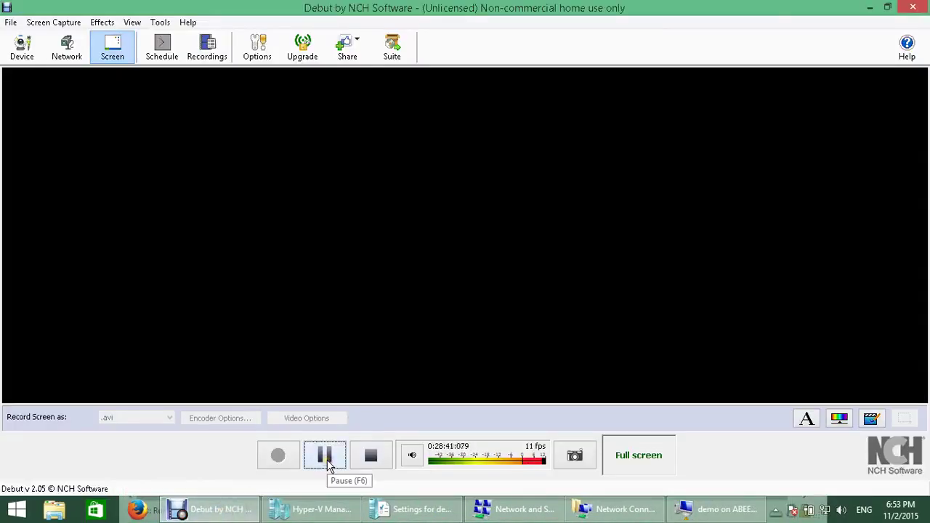
left_click(325, 456)
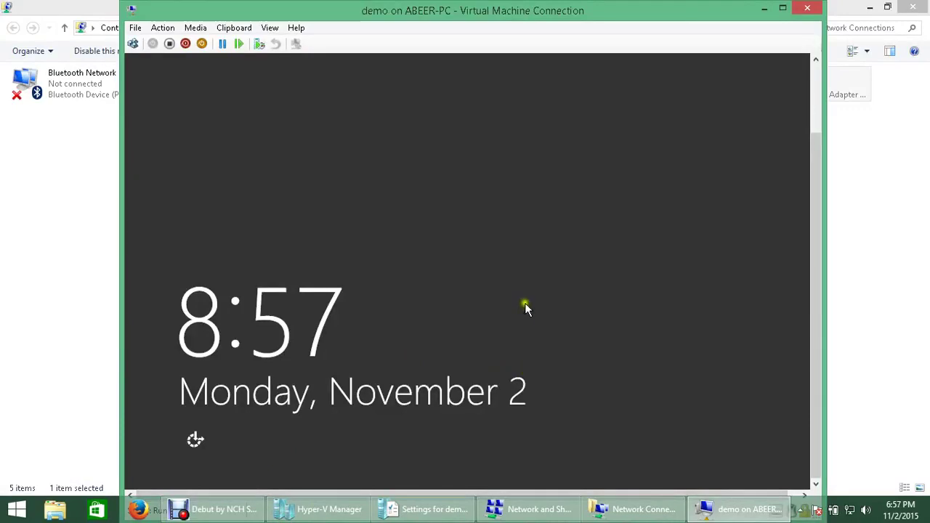
scroll(816, 260, "up", 3)
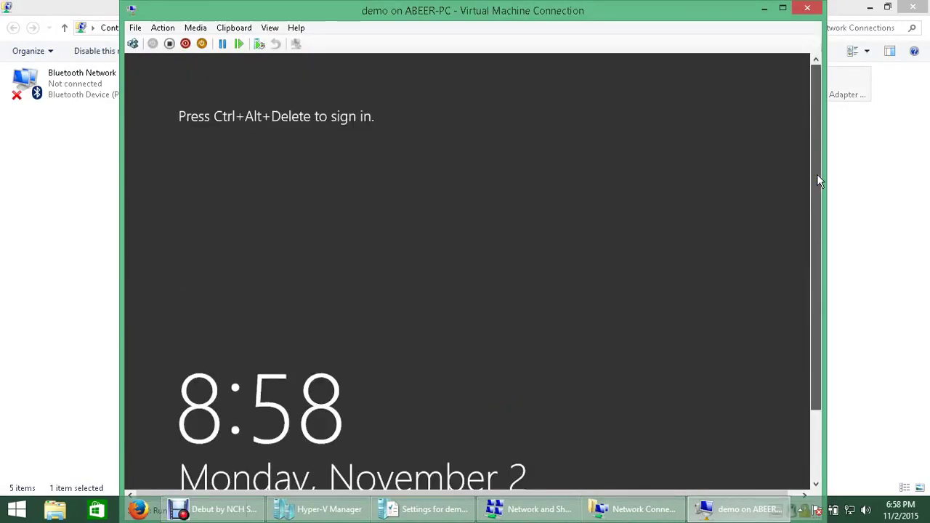
left_click_drag(817, 180, 817, 207)
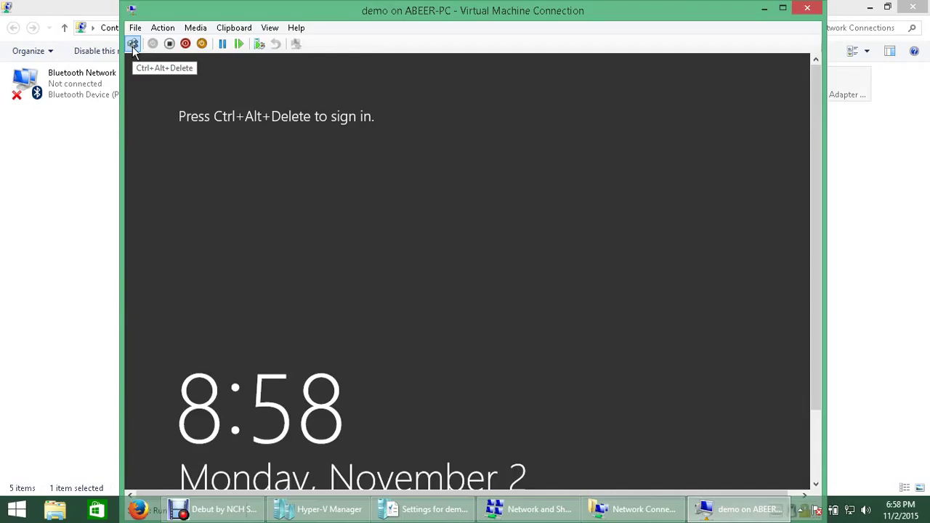
Step: Send Ctrl+Alt+Delete to demo and sign in as Administrator with the account password
left_click(156, 29)
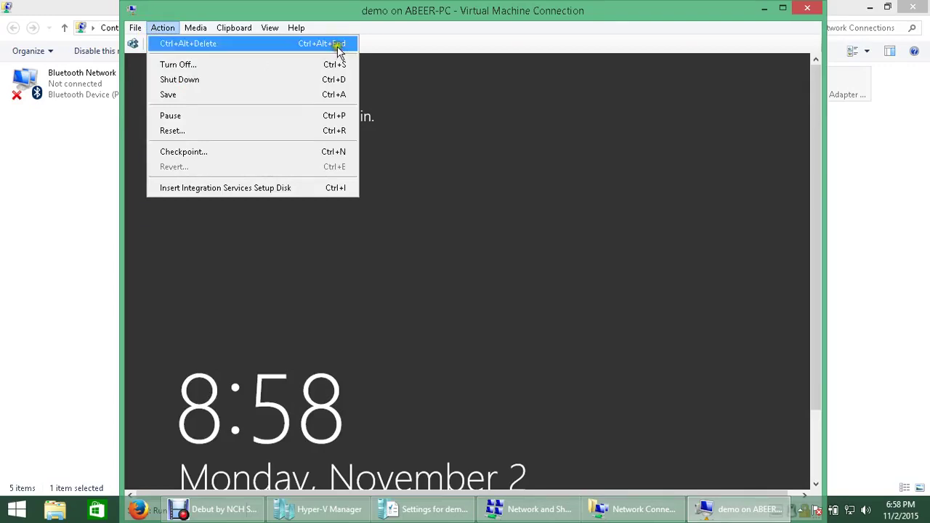
left_click(396, 143)
left_click(133, 44)
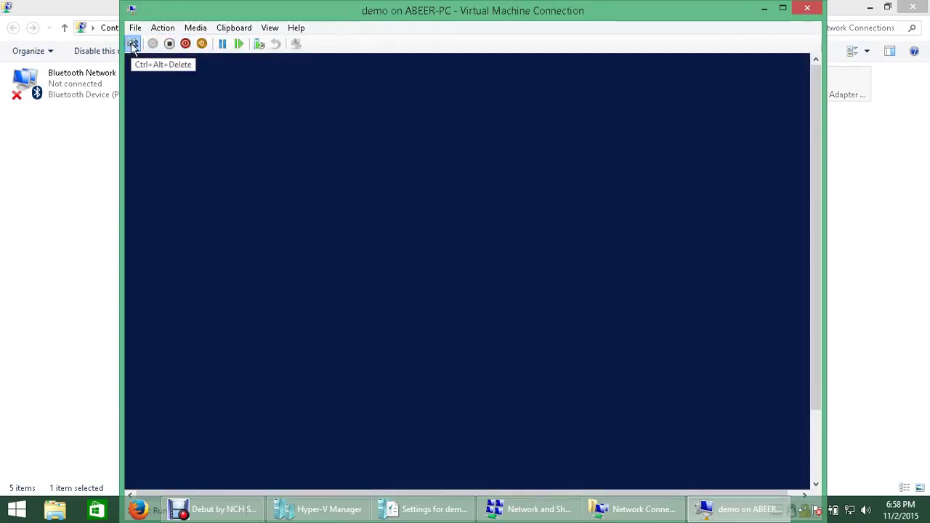
left_click(545, 222)
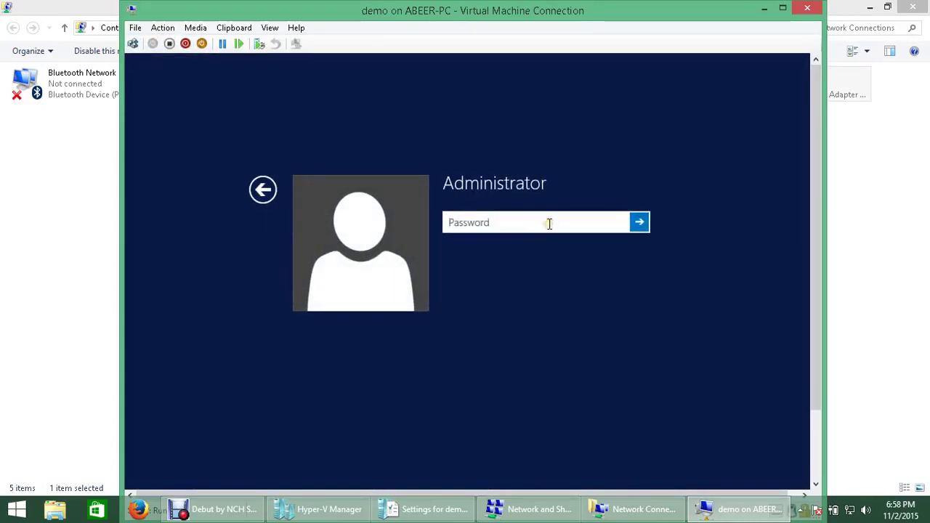
type("P@ssw0rd")
key("Return")
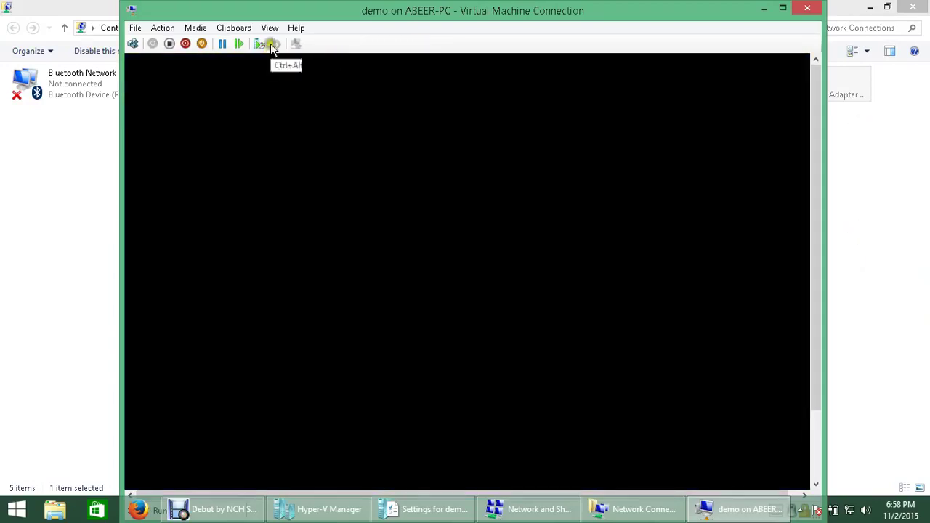
left_click(269, 28)
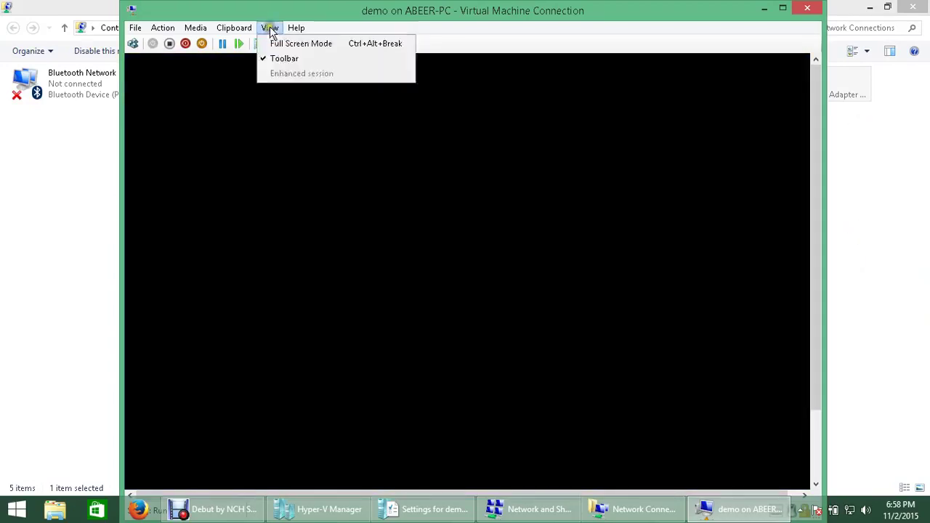
Step: Switch demo's console to Full Screen Mode, answer Yes to network discovery, and Refresh the desktop
left_click(281, 42)
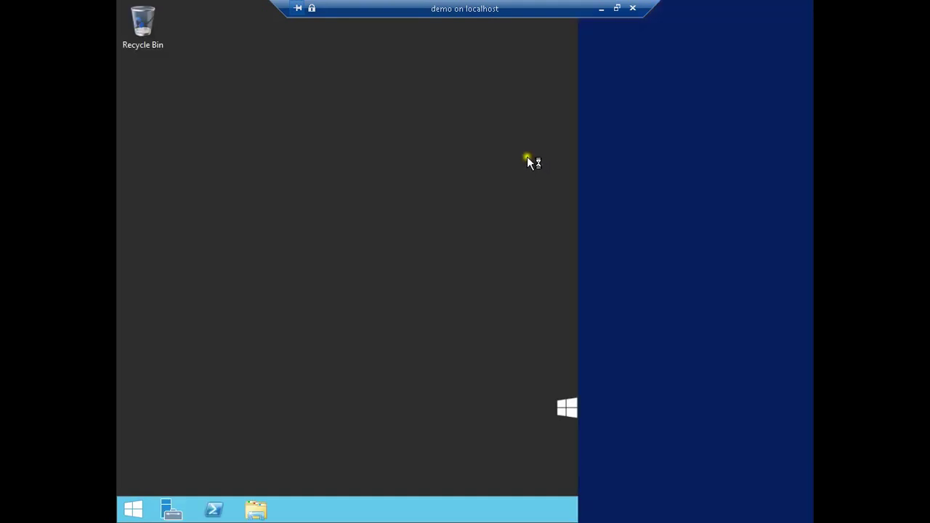
left_click(690, 258)
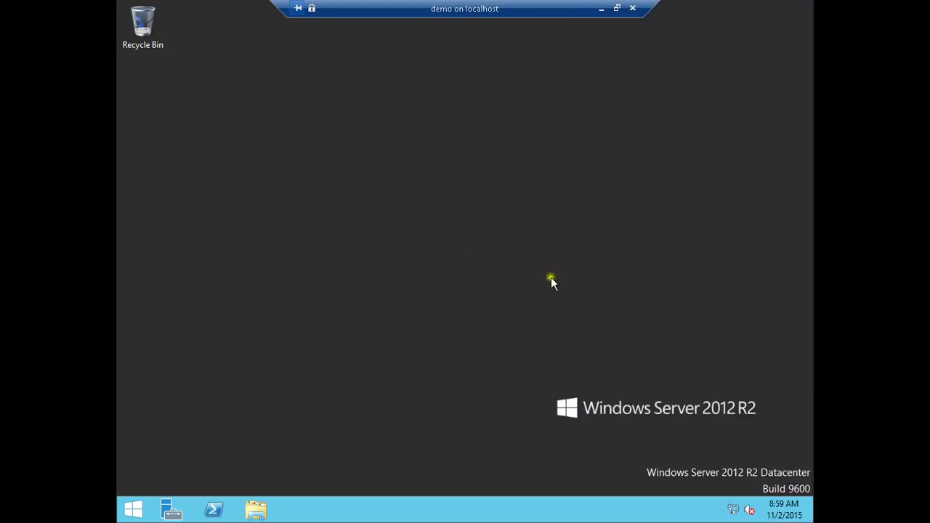
right_click(494, 262)
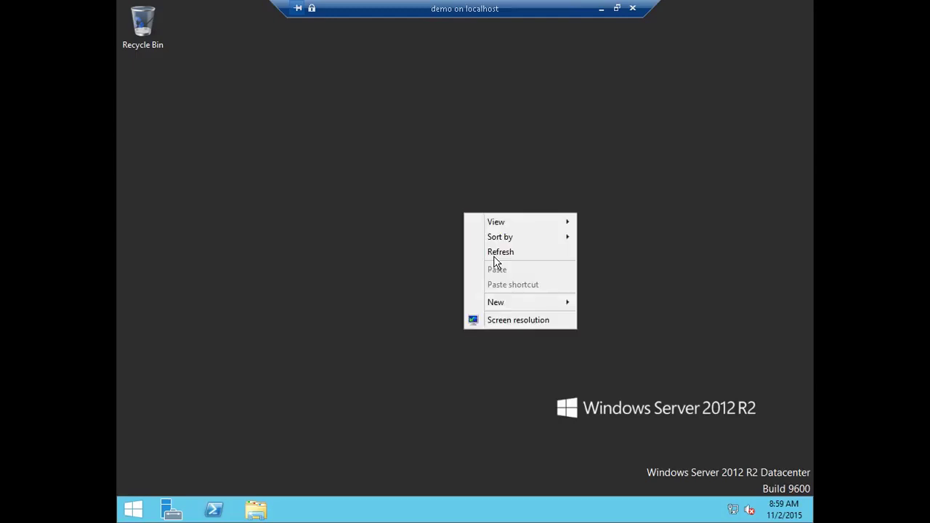
left_click(520, 252)
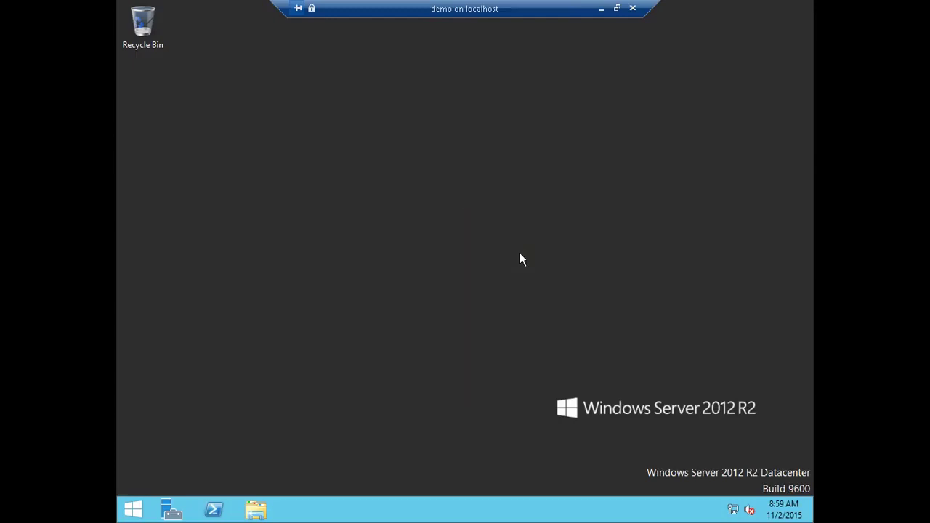
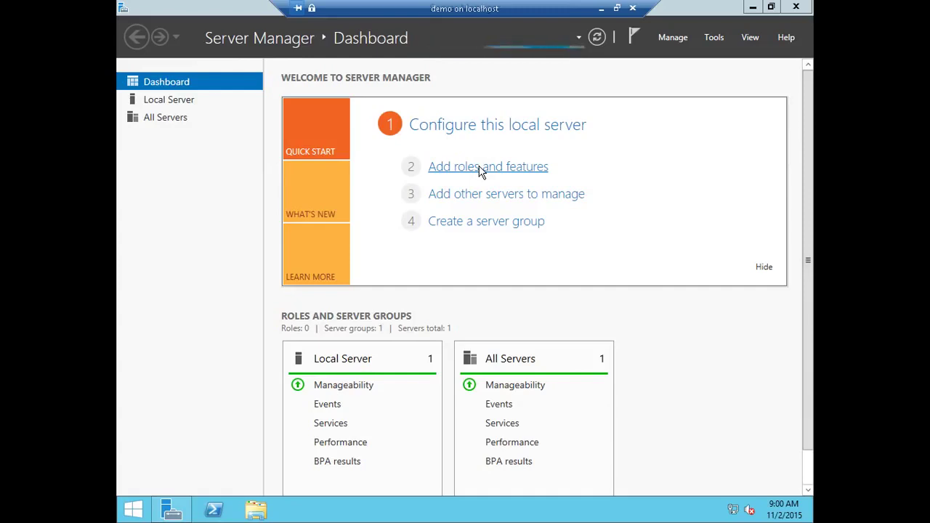
Step: Launch the Add Roles and Features wizard, dismissing the data-still-collecting message
left_click(478, 166)
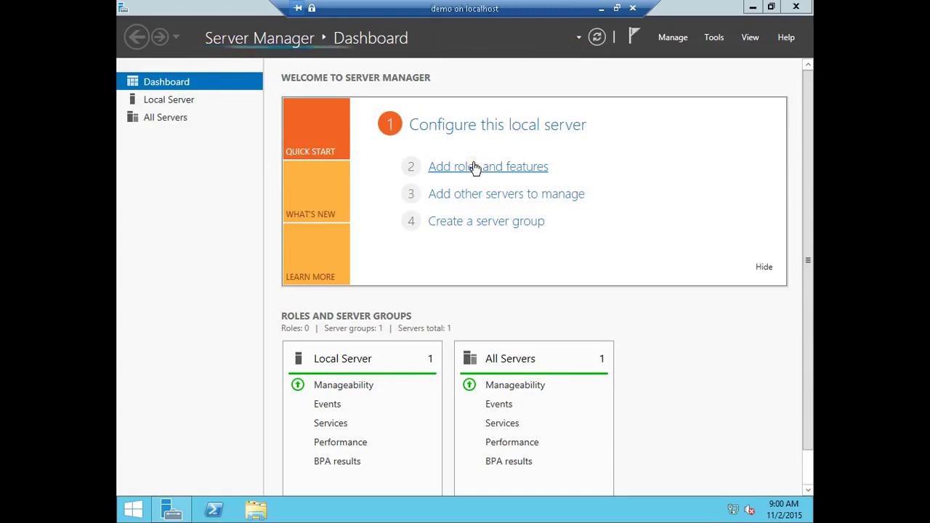
left_click(466, 166)
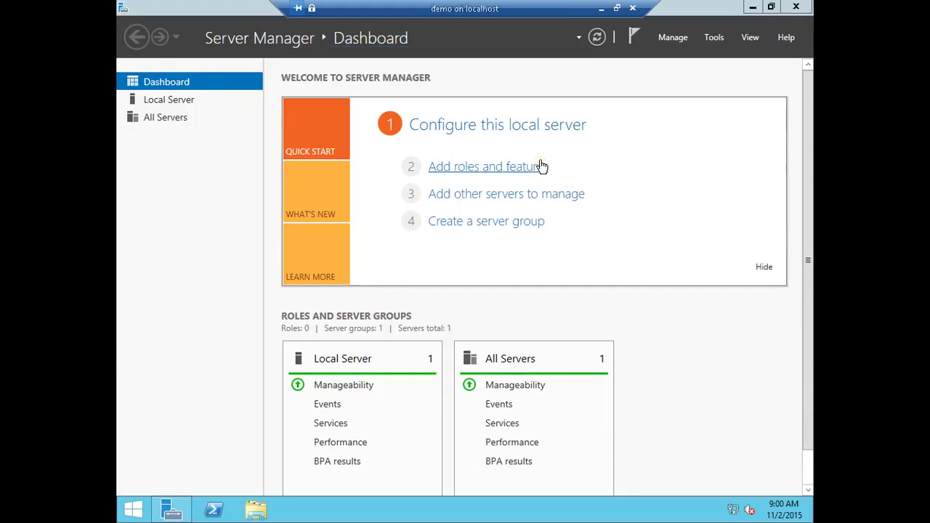
left_click(478, 177)
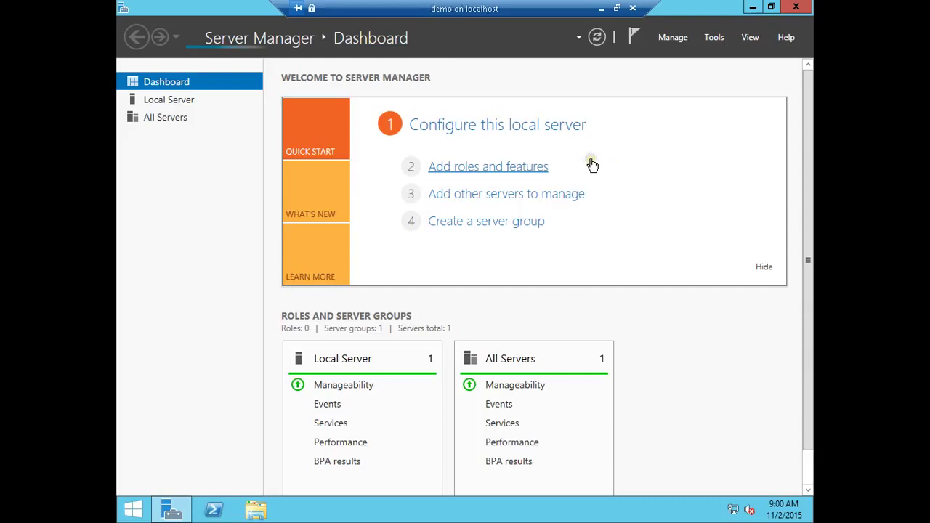
left_click(591, 166)
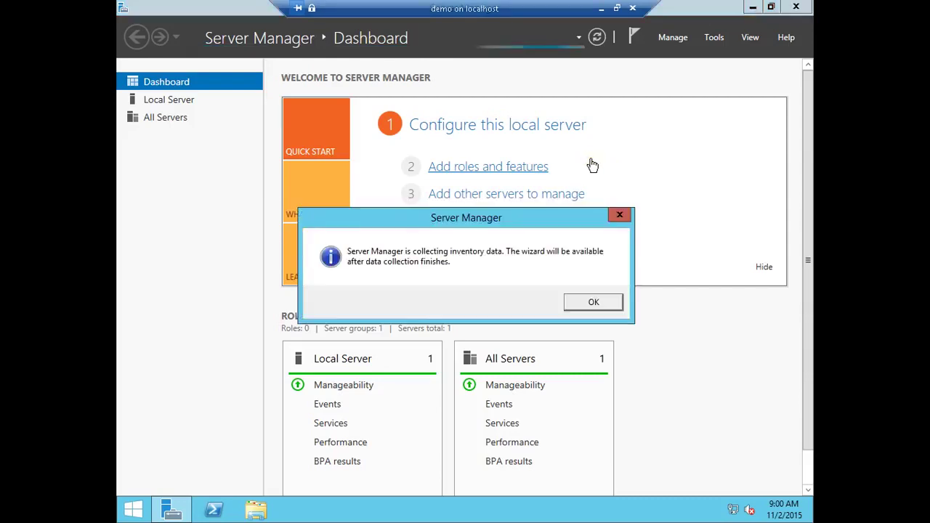
left_click(588, 302)
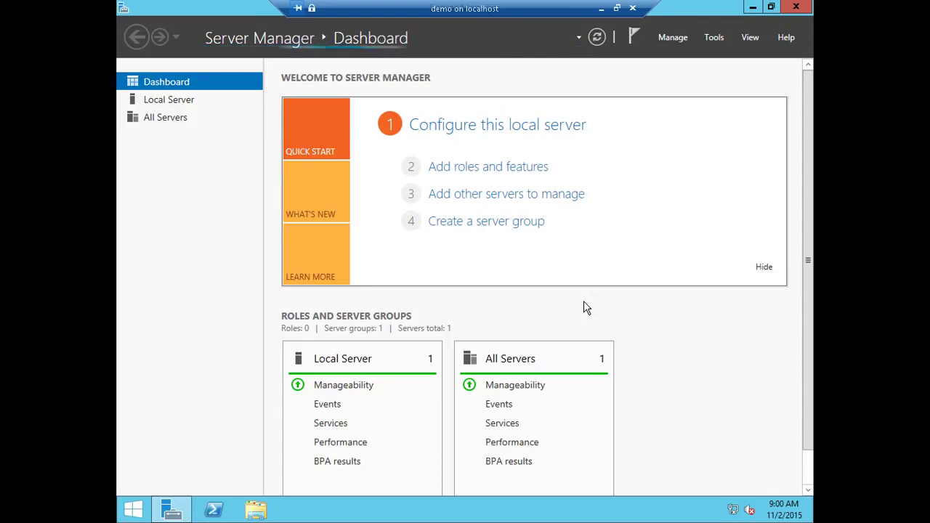
left_click(521, 169)
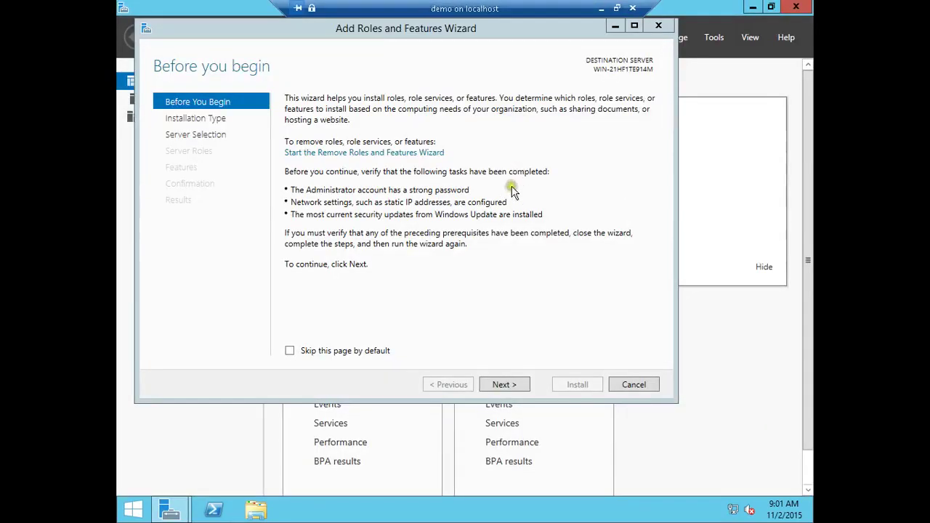
Step: Advance past Before You Begin with Role-based installation to the local server in the pool
left_click(376, 29)
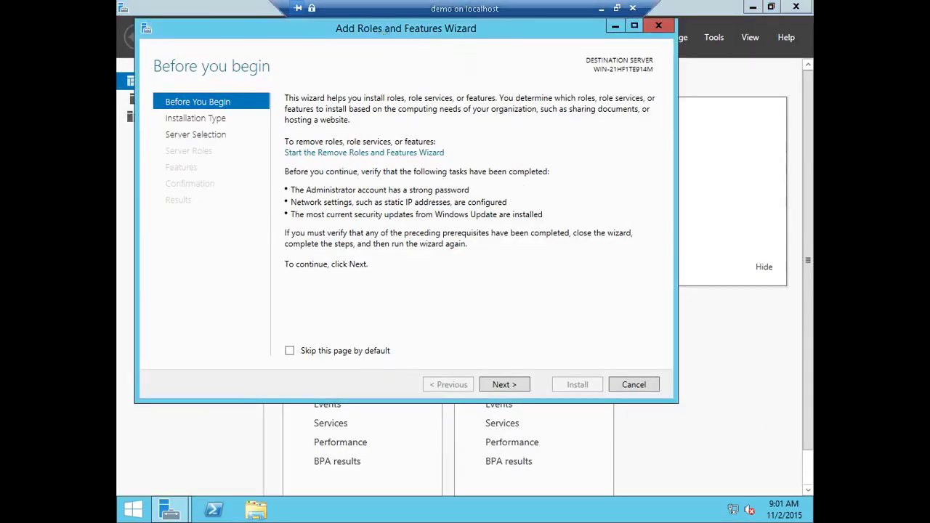
left_click(579, 405)
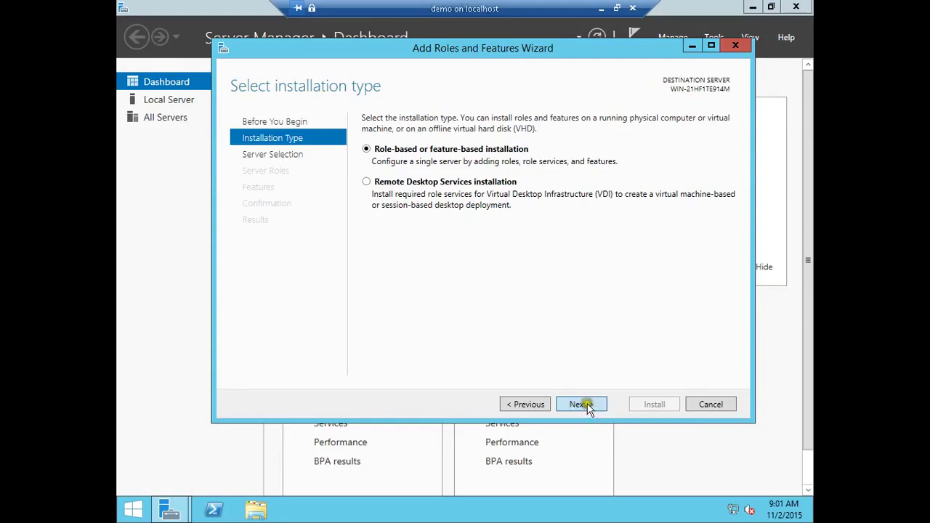
left_click(590, 407)
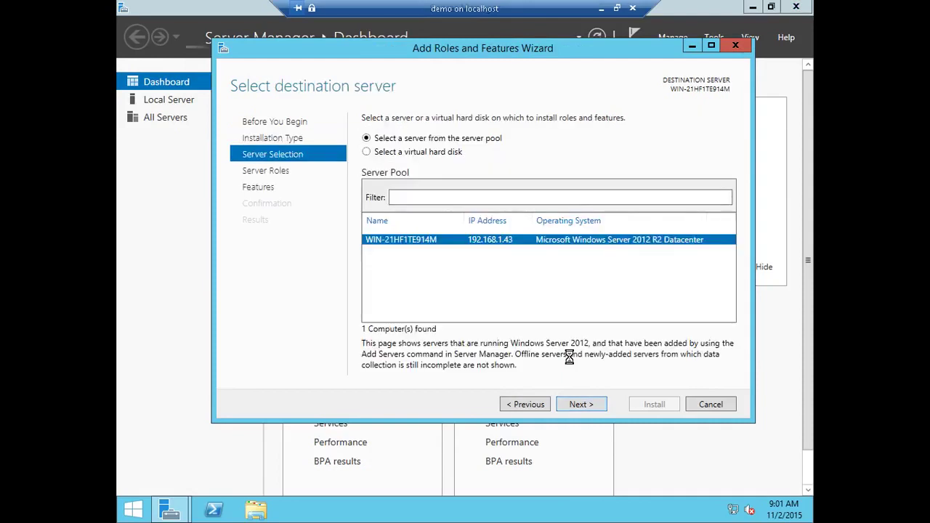
left_click(581, 405)
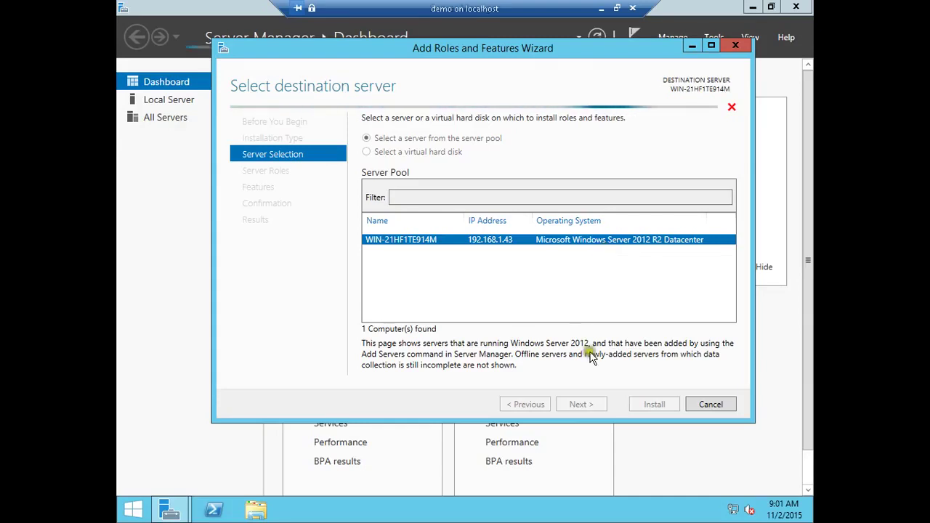
left_click(694, 138)
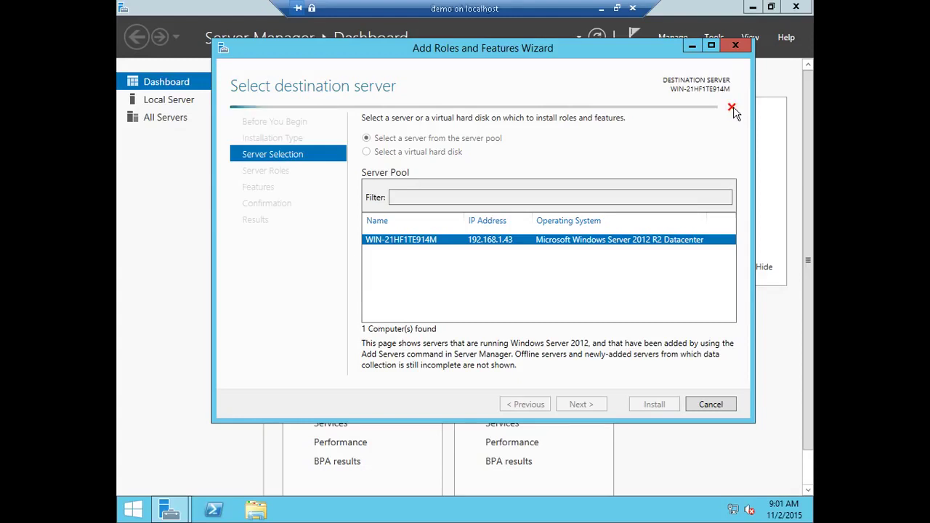
left_click(714, 173)
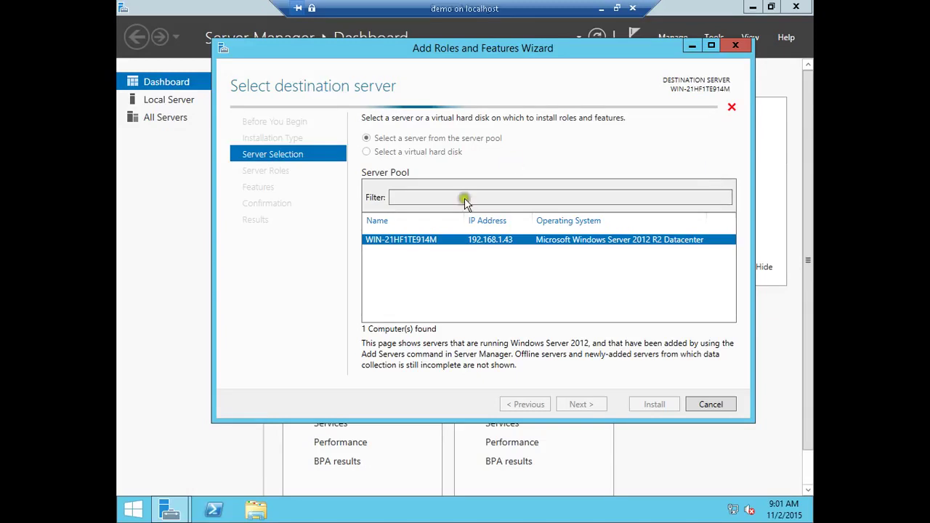
Step: Check Hyper-V with its management tools, acknowledge the hypervisor-already-running error, and cancel the wizard
left_click(573, 282)
left_click_drag(574, 281, 579, 312)
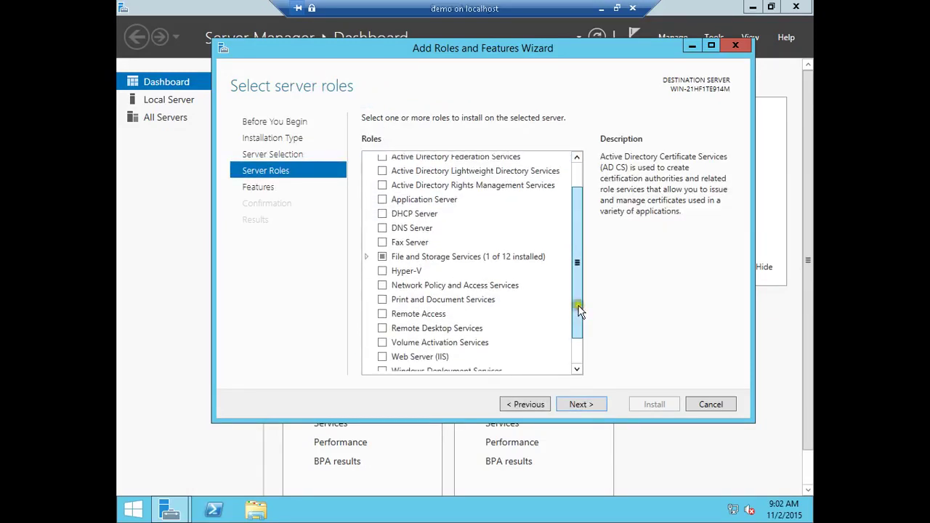
left_click(386, 274)
left_click(384, 274)
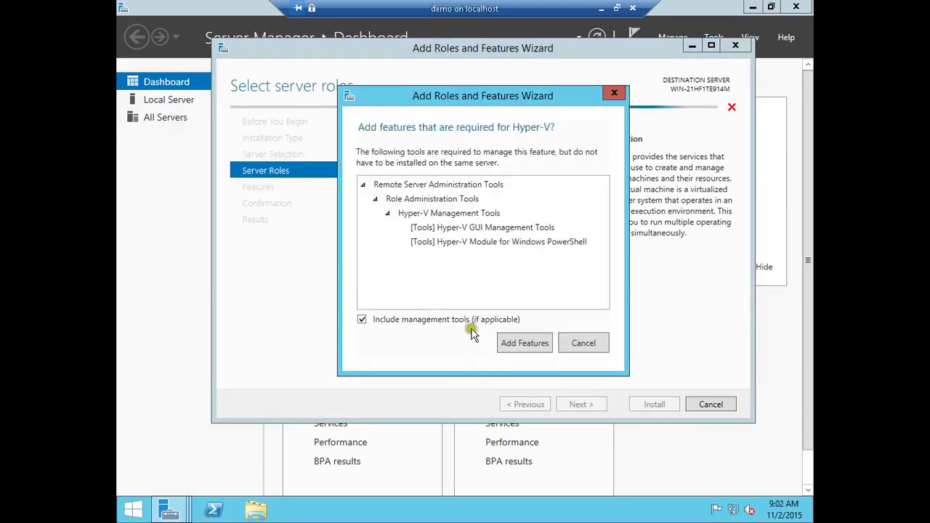
left_click(538, 348)
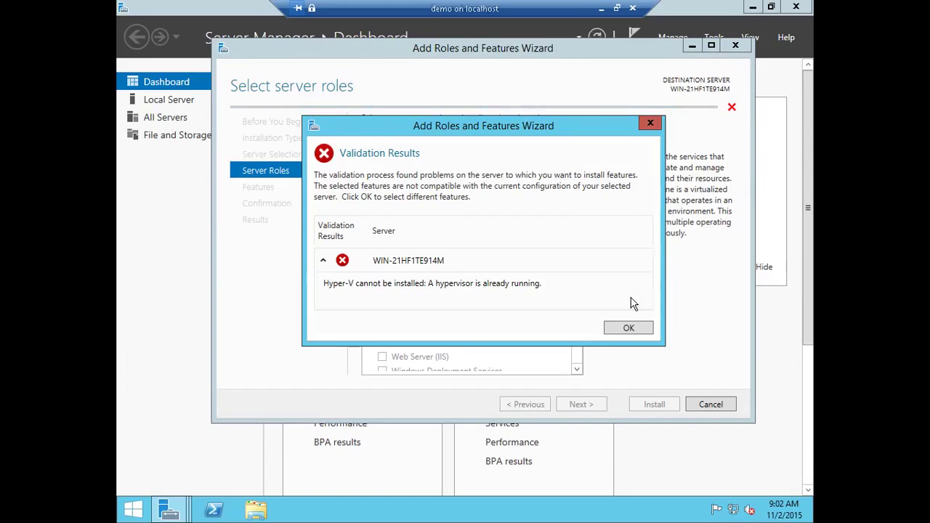
left_click(627, 315)
left_click(711, 406)
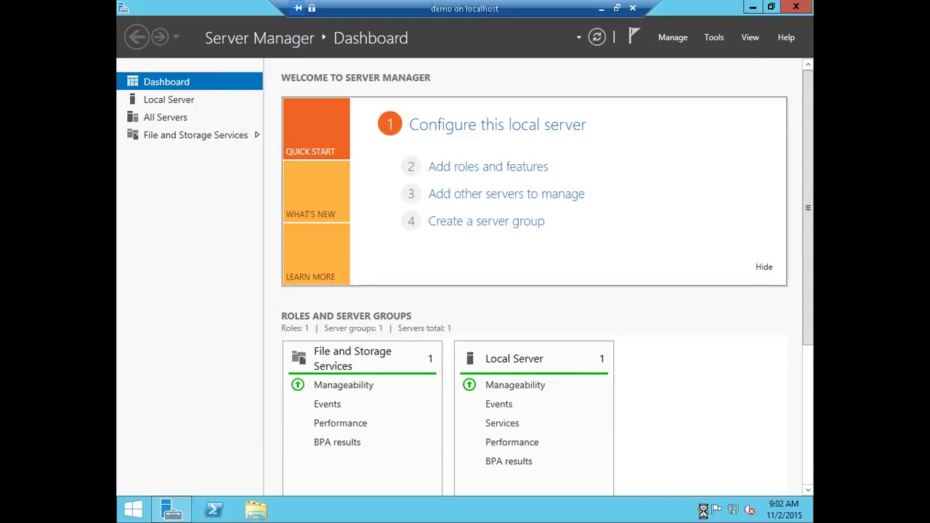
Step: Close the Tools menu unused and restore the VM session from full screen to a window
left_click(717, 39)
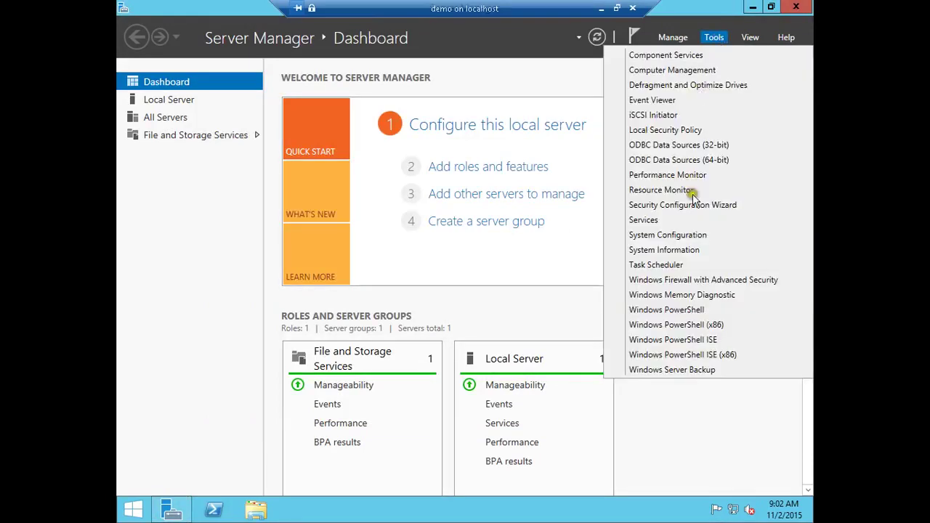
left_click(727, 354)
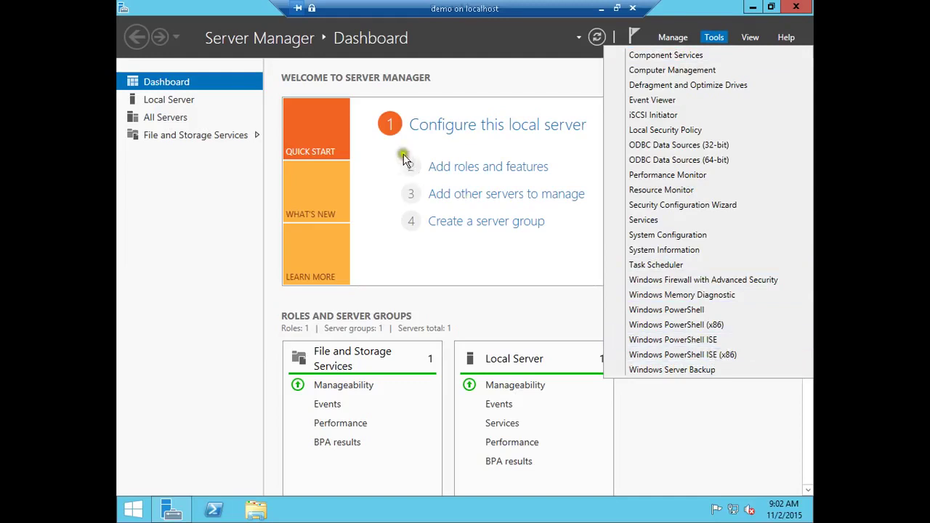
left_click(440, 76)
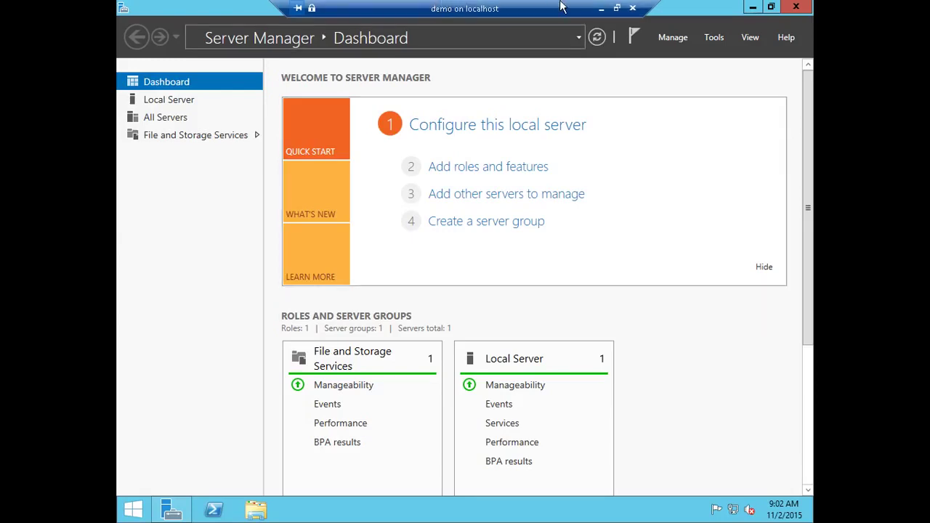
left_click(617, 8)
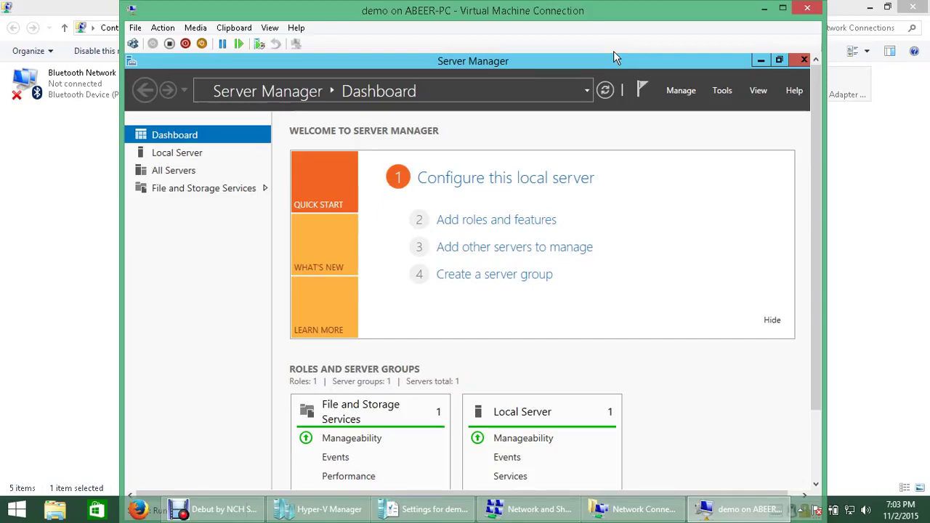
Step: Close Server Manager inside the VM and refresh the guest desktop
left_click(804, 62)
right_click(570, 134)
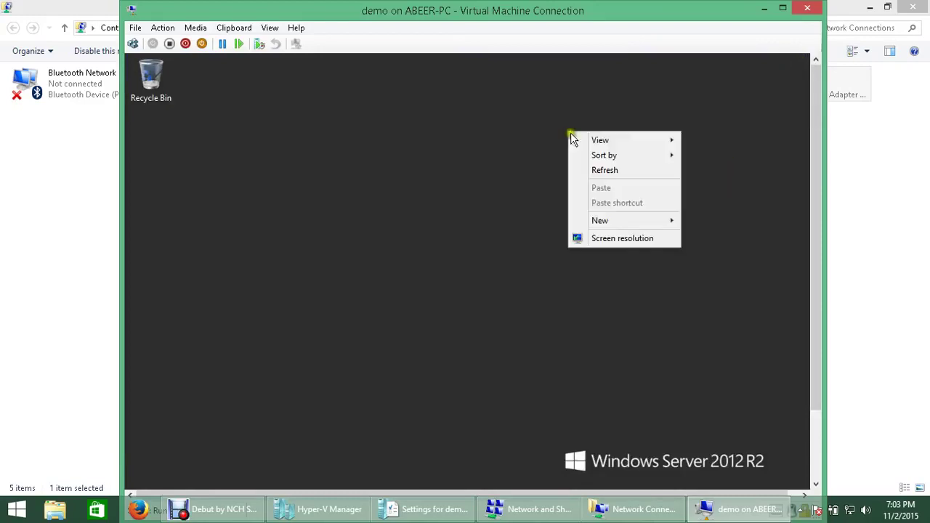
left_click(583, 173)
right_click(471, 150)
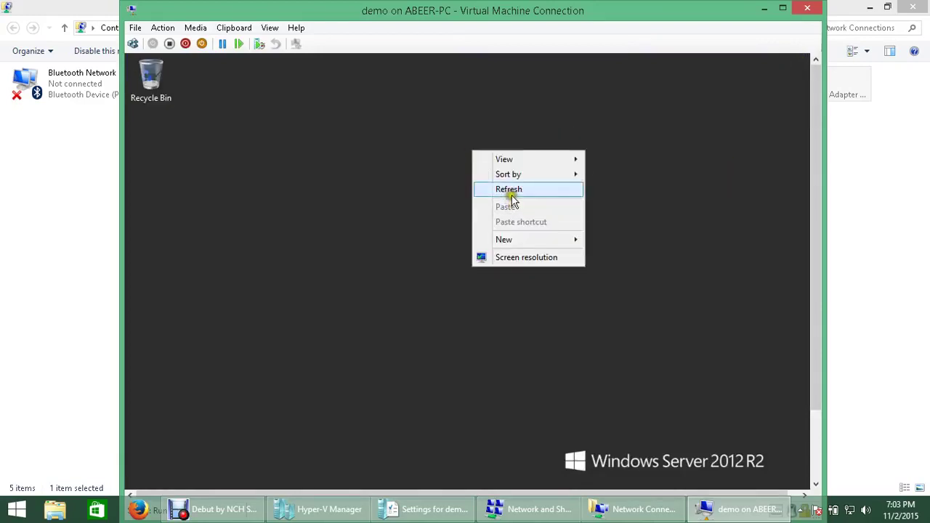
left_click(511, 192)
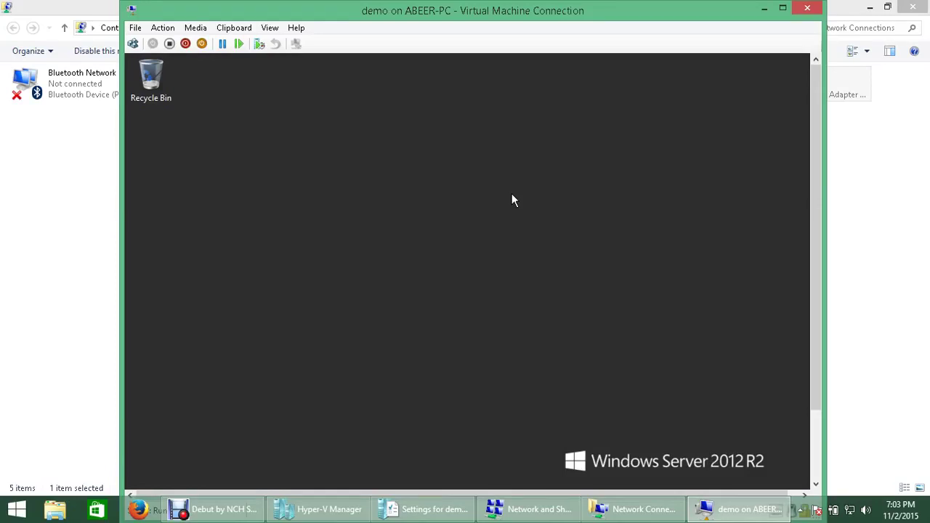
Step: Close Network Connections and minimize Hyper-V Manager on the host to expose the data folder
left_click(916, 6)
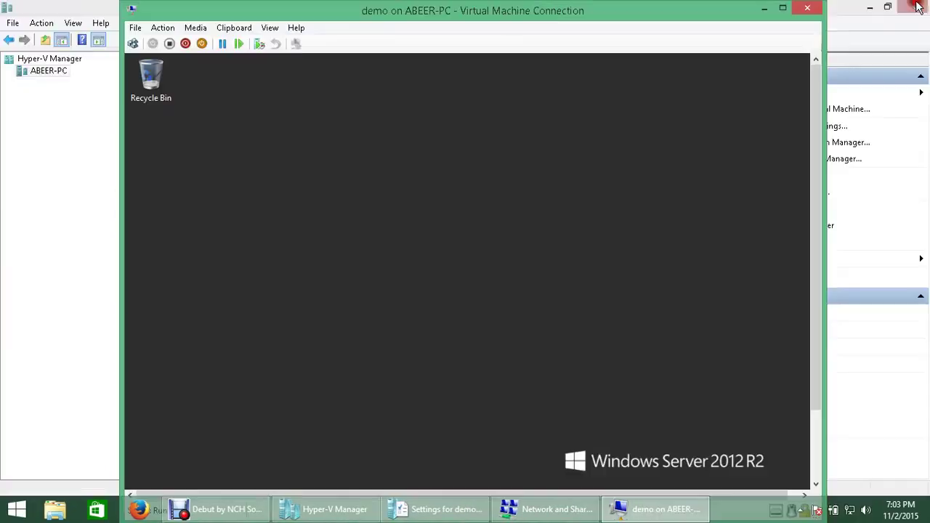
left_click(876, 8)
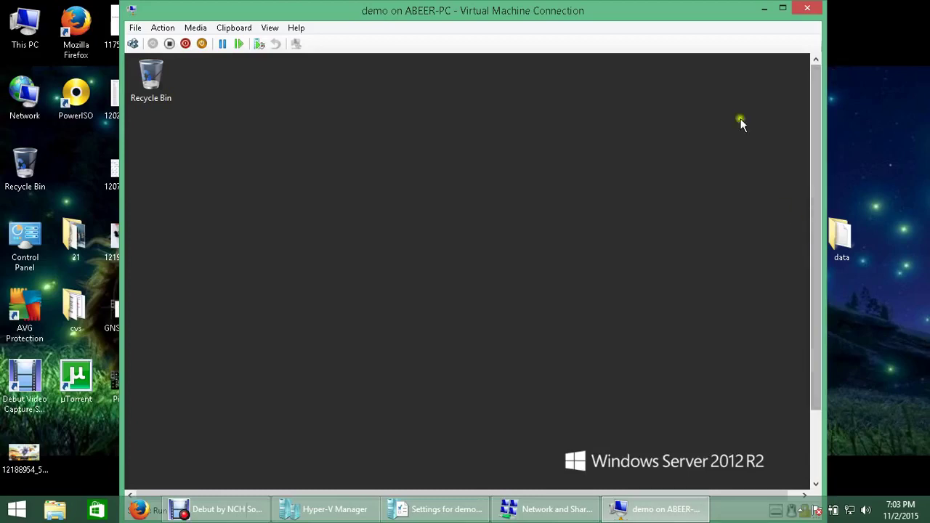
left_click_drag(676, 14, 597, 11)
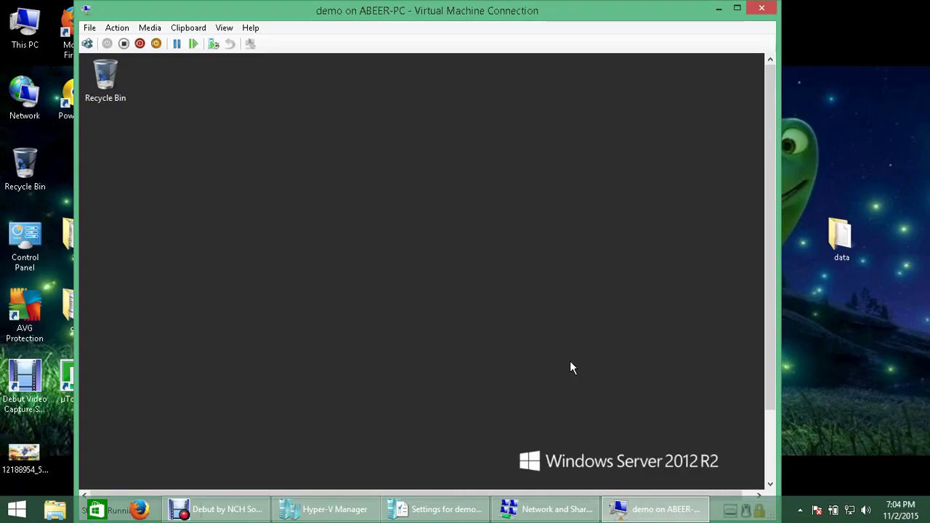
right_click(477, 199)
left_click(509, 235)
Step: Copy the host data folder and try pasting it on the VM desktop, where Paste is unavailable
mouse_move(861, 238)
left_mouse_down()
mouse_move(569, 256)
mouse_move(737, 264)
mouse_move(842, 239)
left_mouse_up()
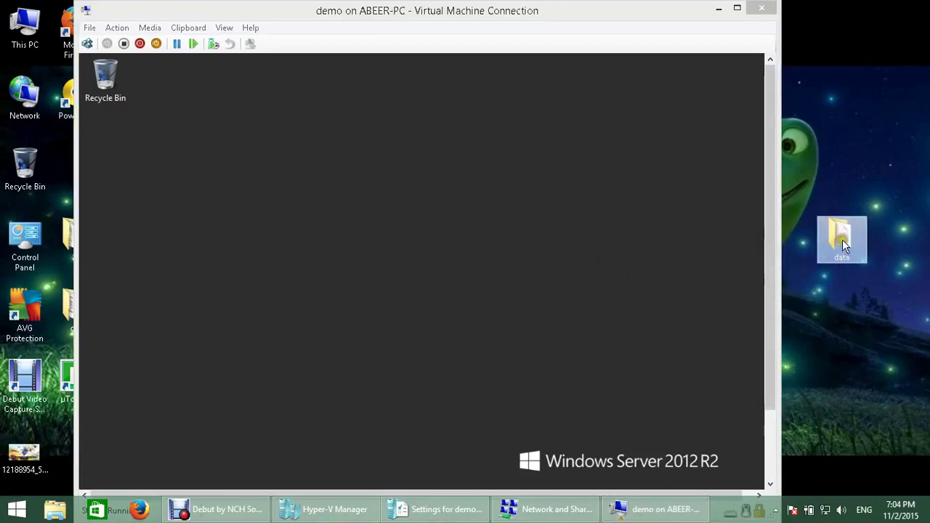
right_click(843, 239)
left_click(841, 416)
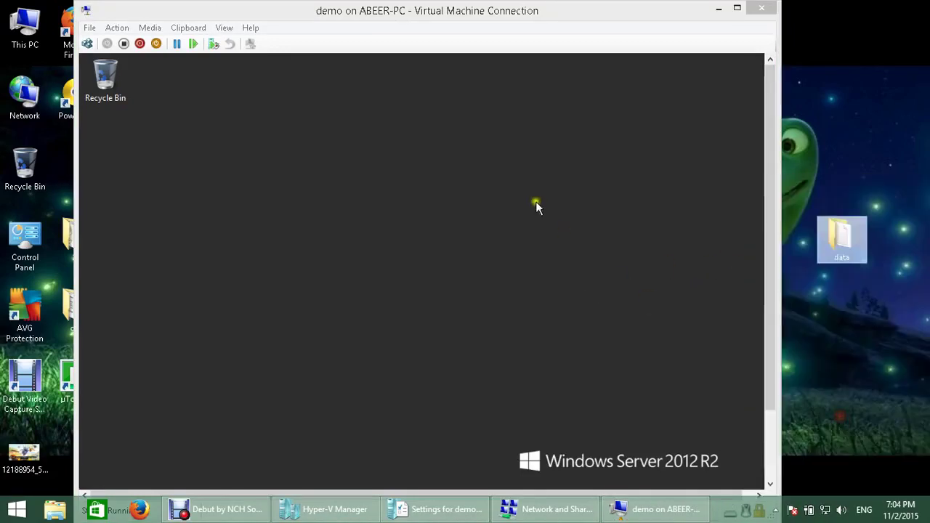
right_click(538, 202)
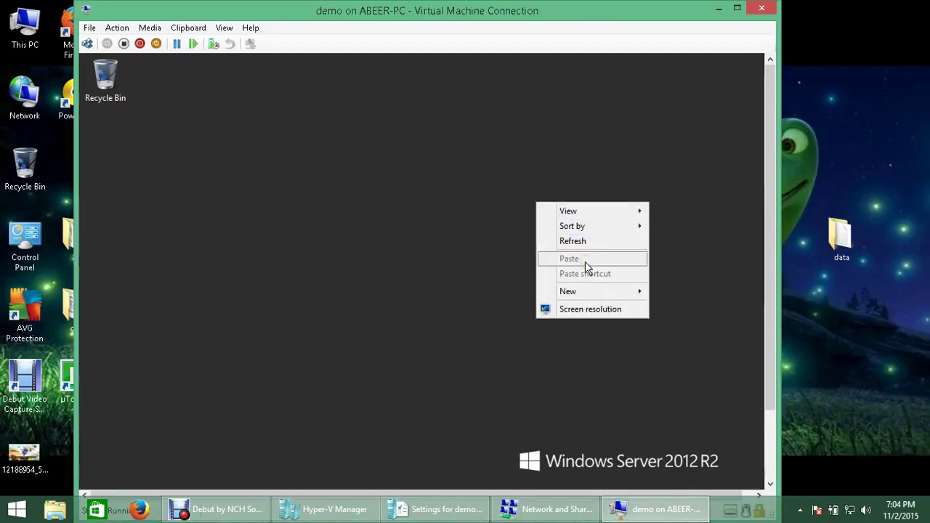
left_click(470, 251)
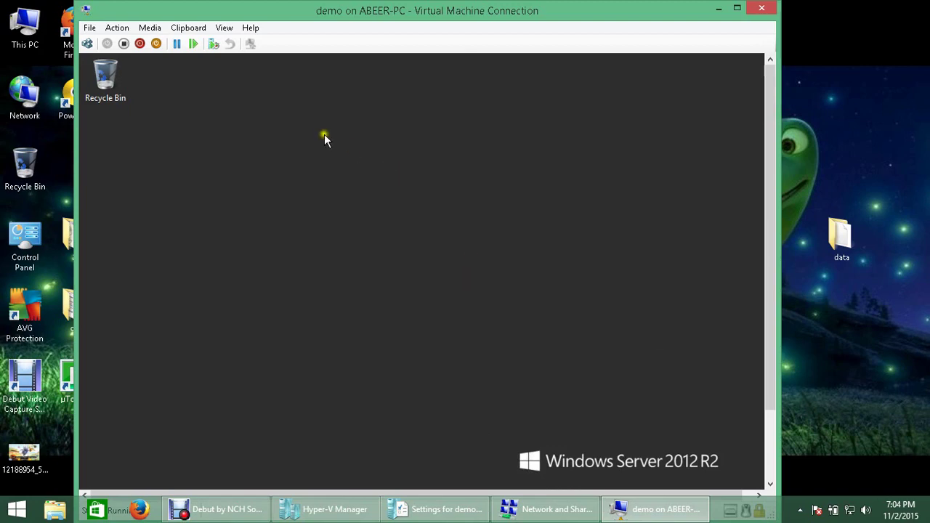
left_click(117, 27)
mouse_move(89, 27)
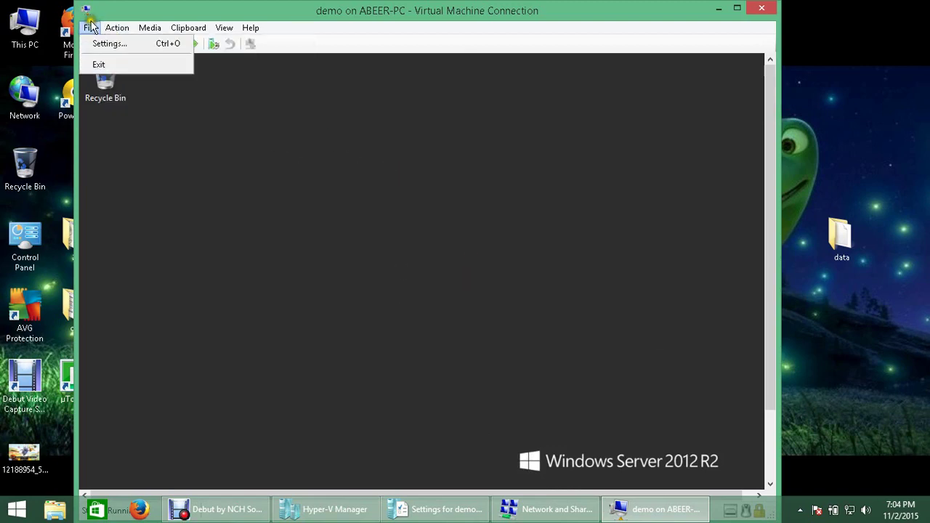
left_click(101, 43)
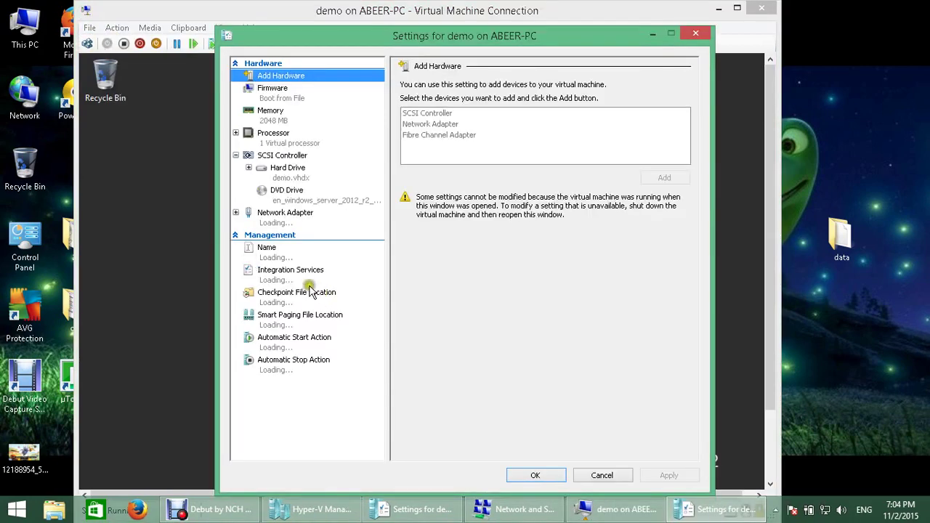
left_click(281, 276)
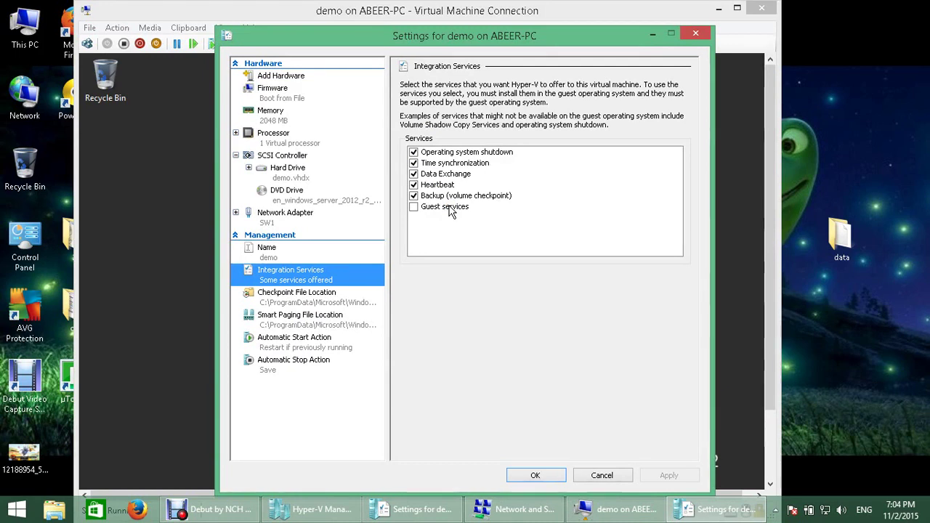
left_click(455, 154)
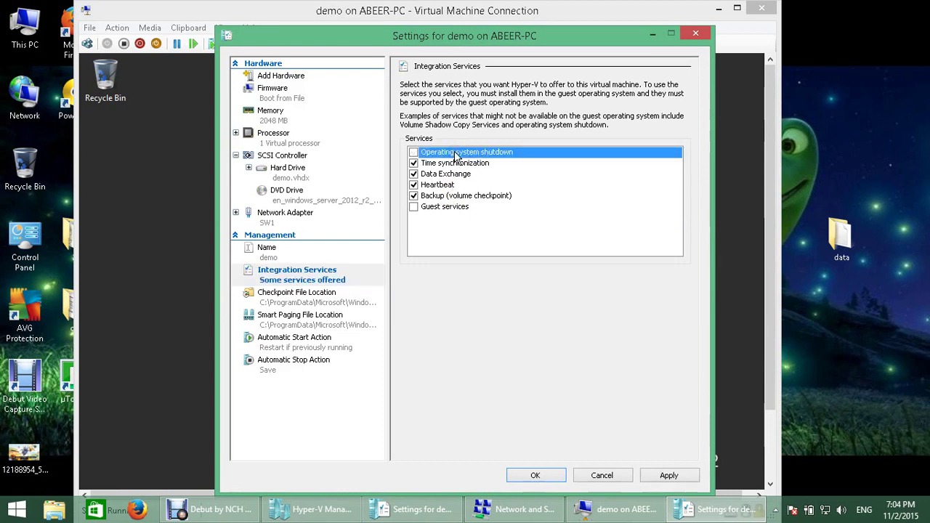
left_click(446, 164)
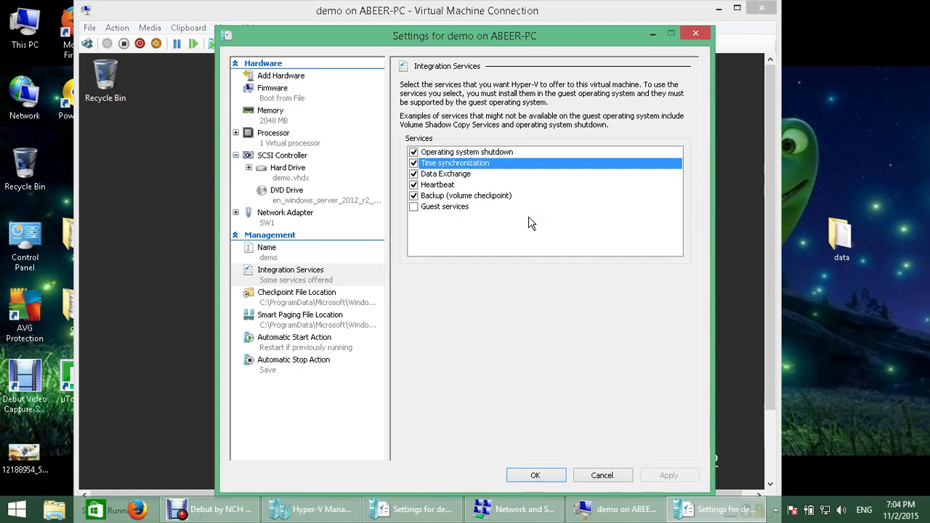
left_click(472, 181)
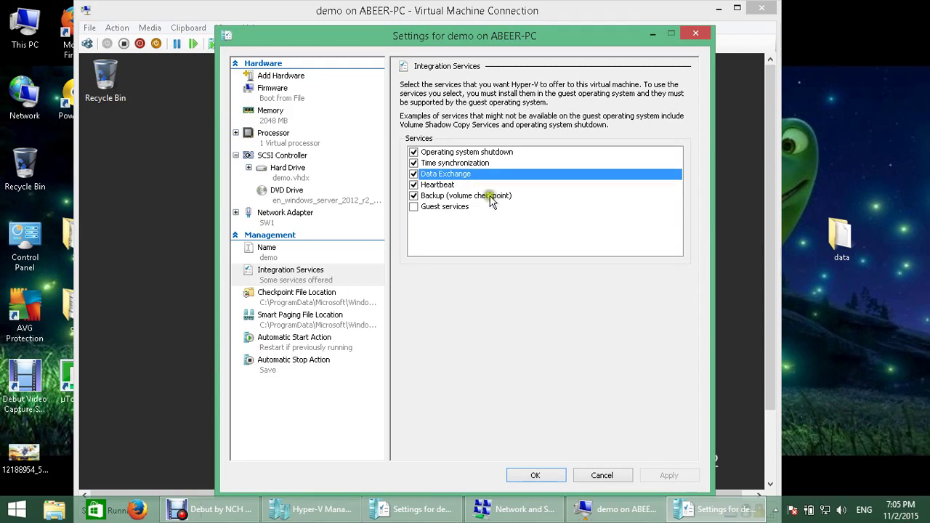
key("Down")
key("Down")
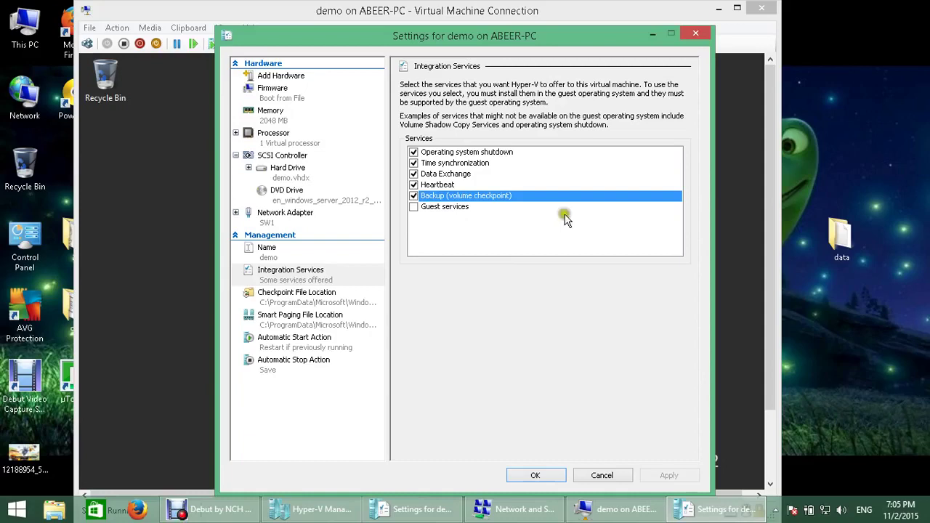
left_click(605, 474)
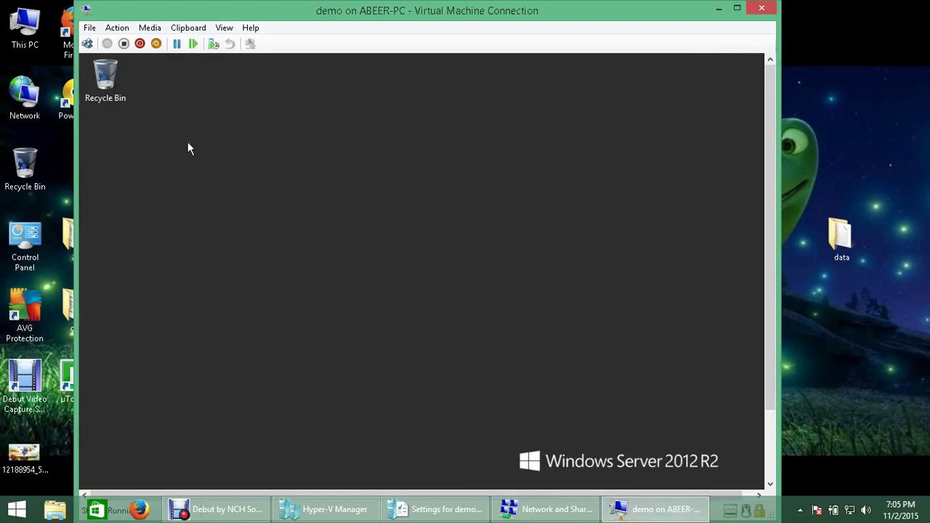
Step: Insert the Integration Services Setup Disk into the demo VM from the Action menu
left_click(150, 28)
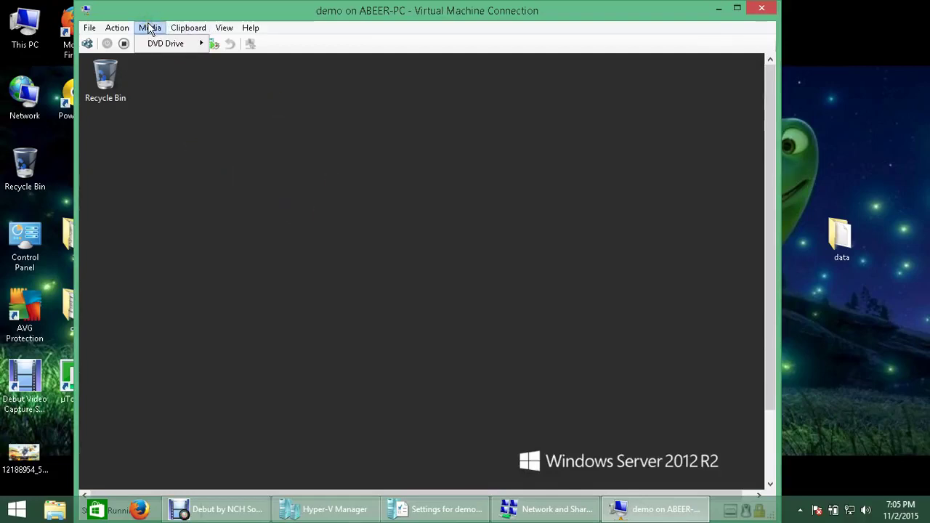
left_click(117, 29)
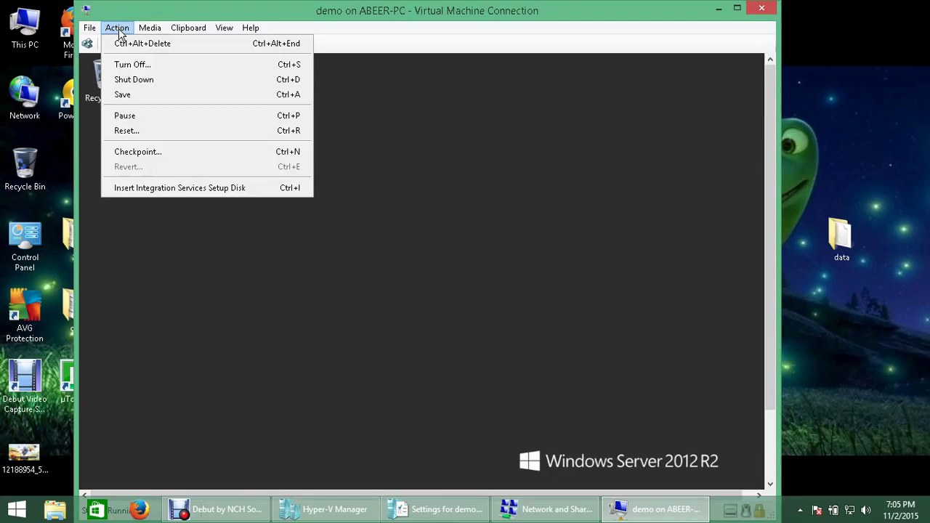
left_click(174, 190)
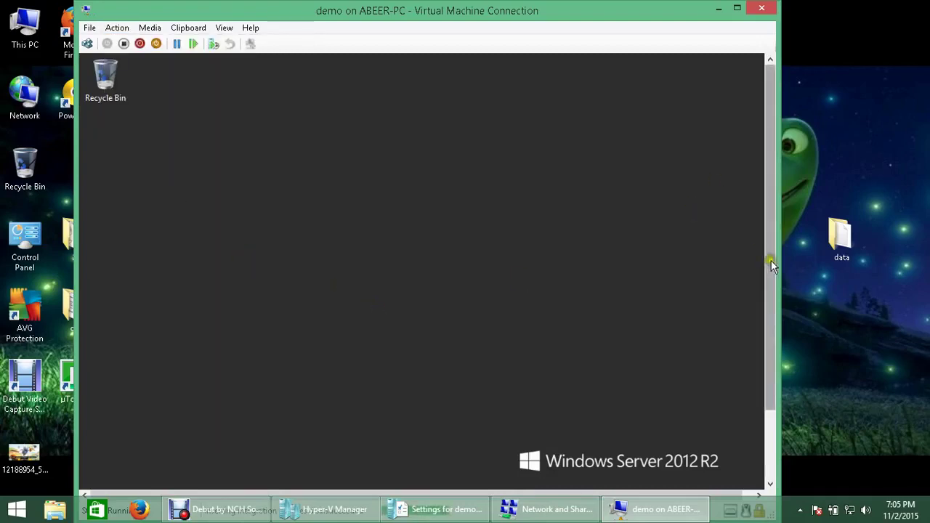
left_click_drag(771, 260, 770, 335)
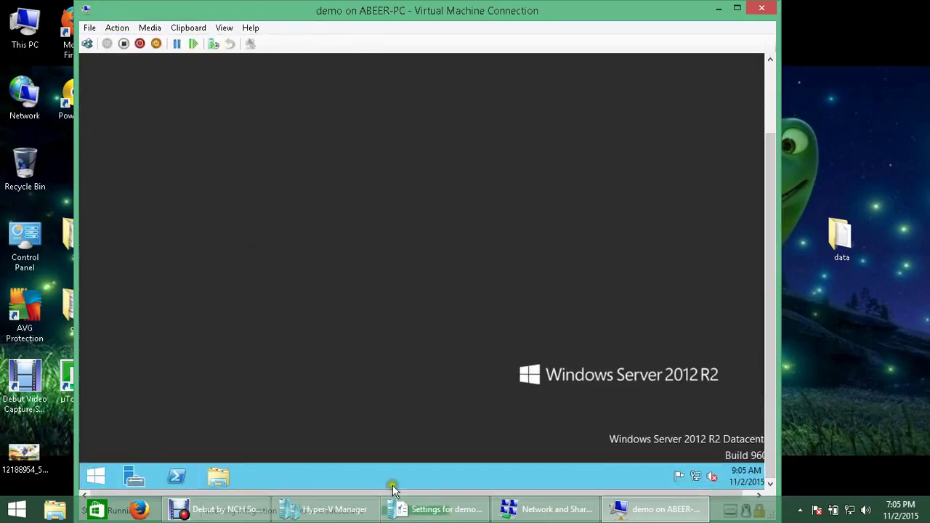
left_click_drag(768, 375, 769, 336)
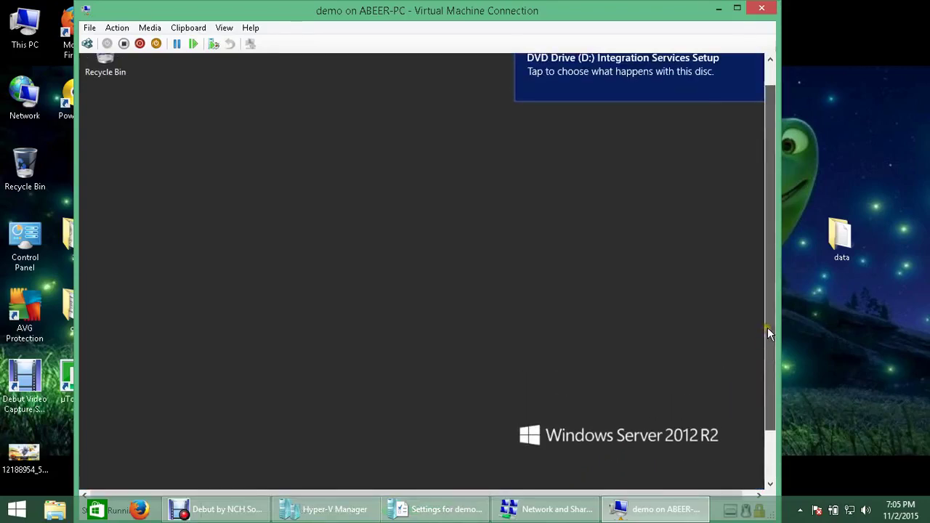
Step: Run the disc in DVD Drive (D:), confirming version 6.3.9600.16384 is already installed
key("super+e")
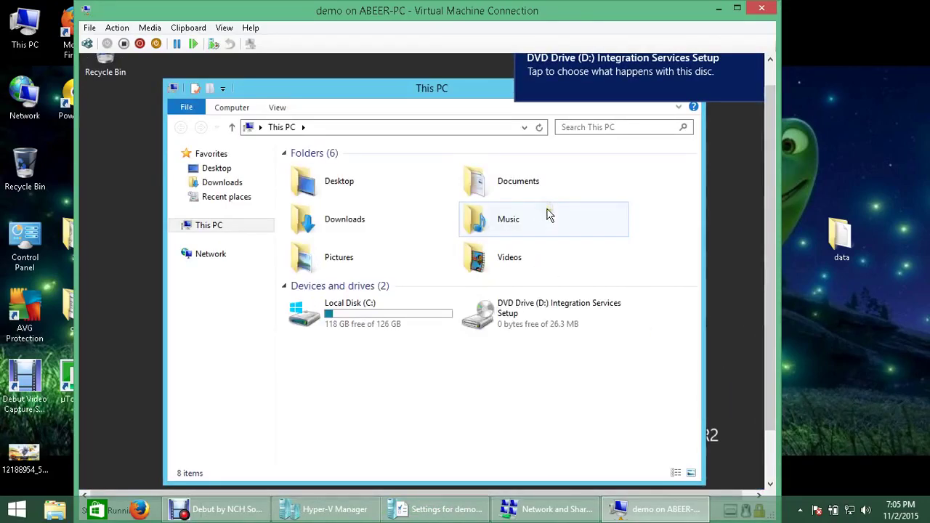
left_click(550, 326)
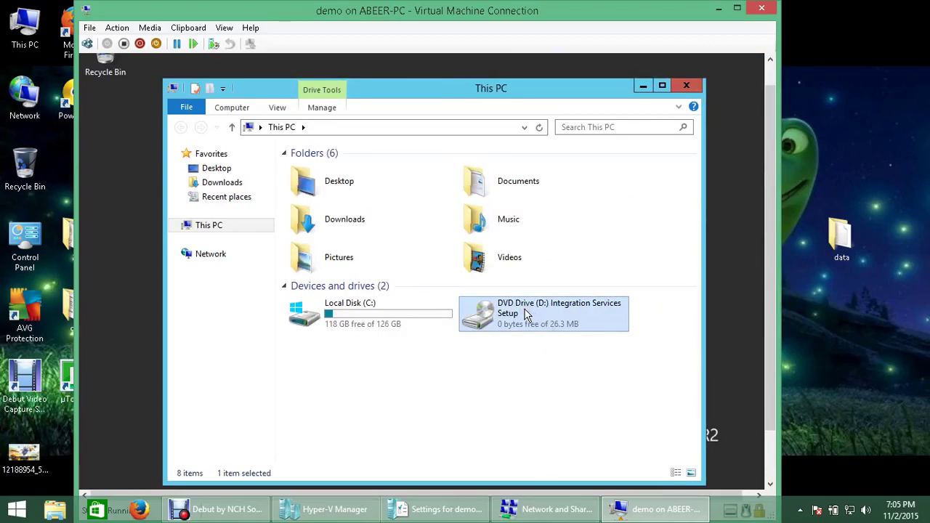
double_click(527, 314)
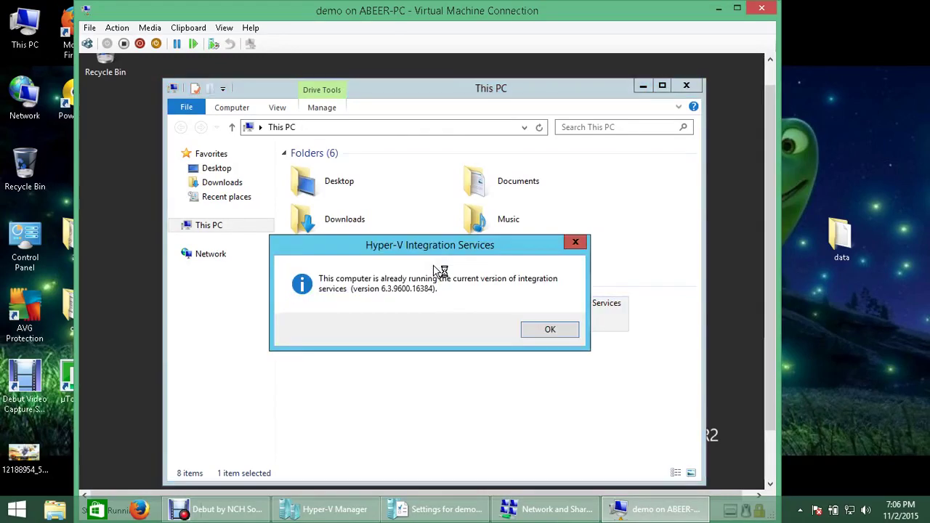
left_click(546, 333)
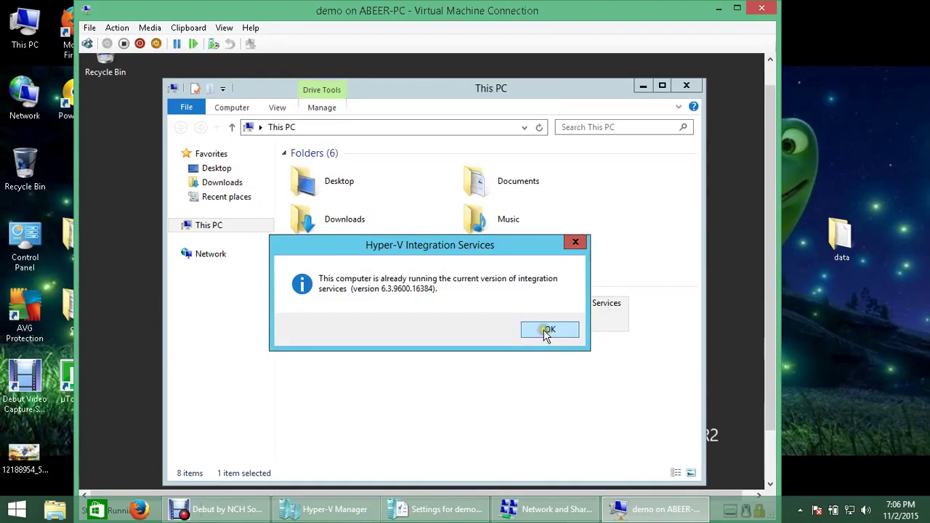
left_click(686, 86)
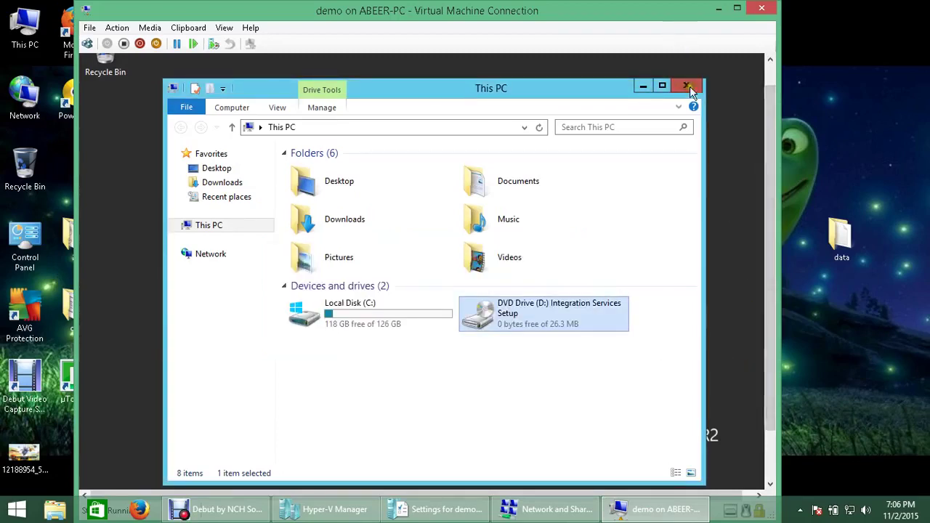
Step: Restart the guest system from the Start button's Shut down or sign out menu
left_click_drag(771, 216, 693, 396)
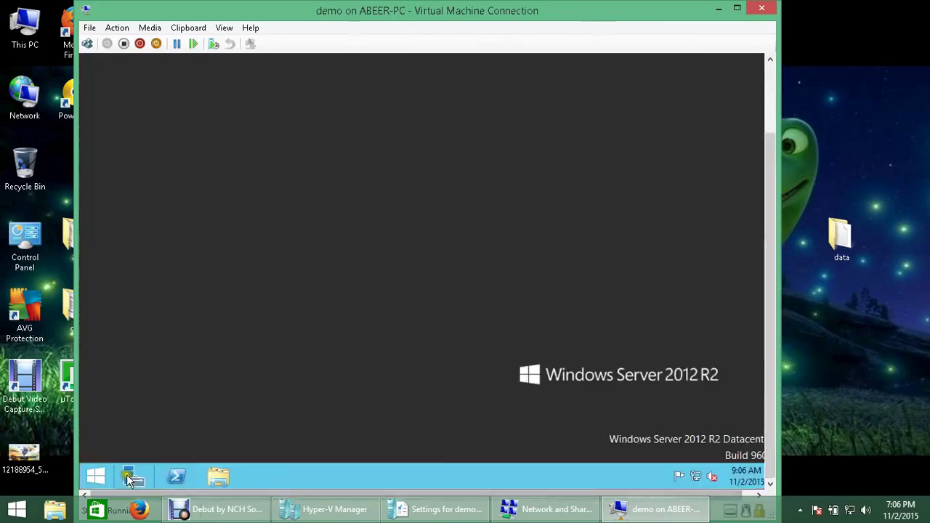
right_click(95, 476)
mouse_move(144, 454)
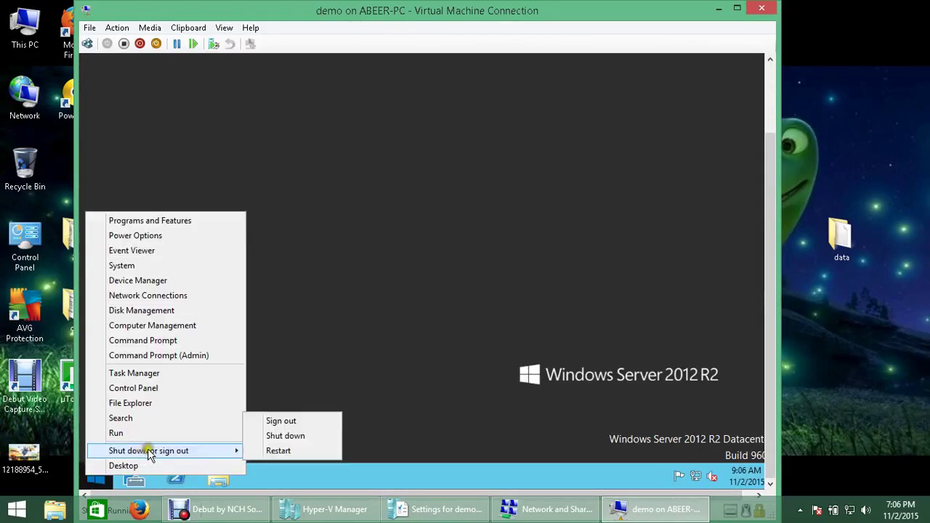
left_click(290, 449)
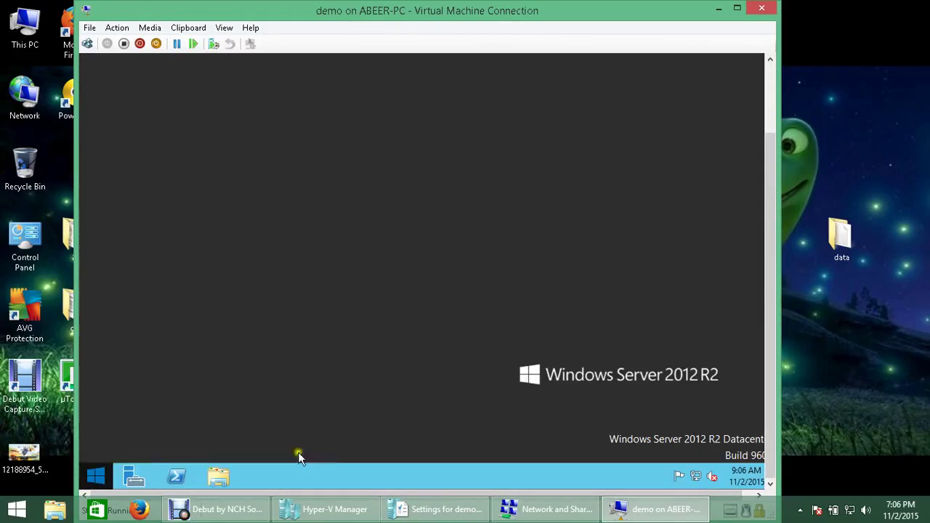
left_click(297, 451)
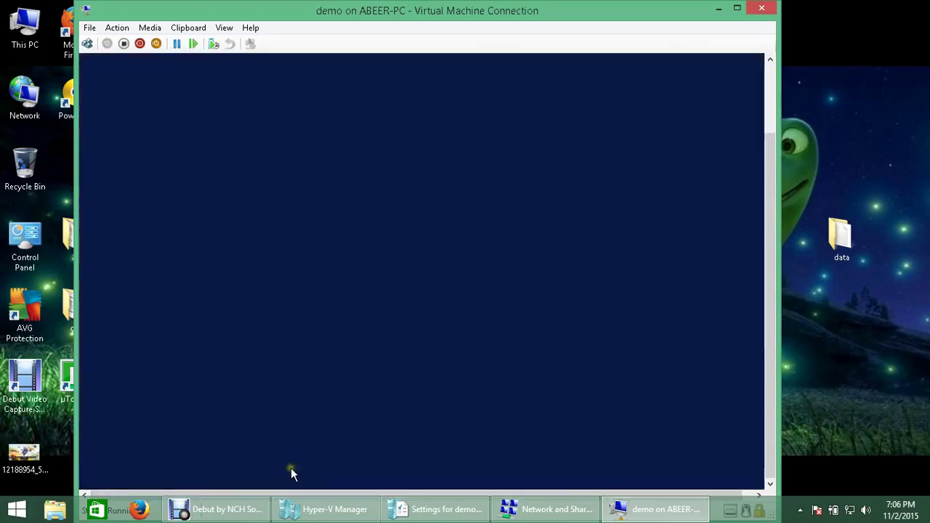
Step: Pause the screen recording and sign back in to the guest via Ctrl+Alt+Delete and password
left_click(231, 511)
left_click(332, 461)
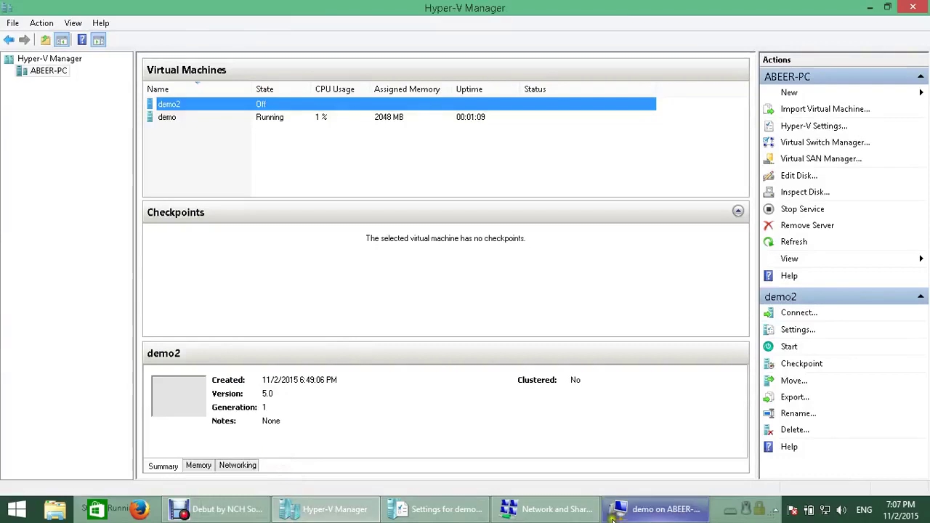
left_click(654, 513)
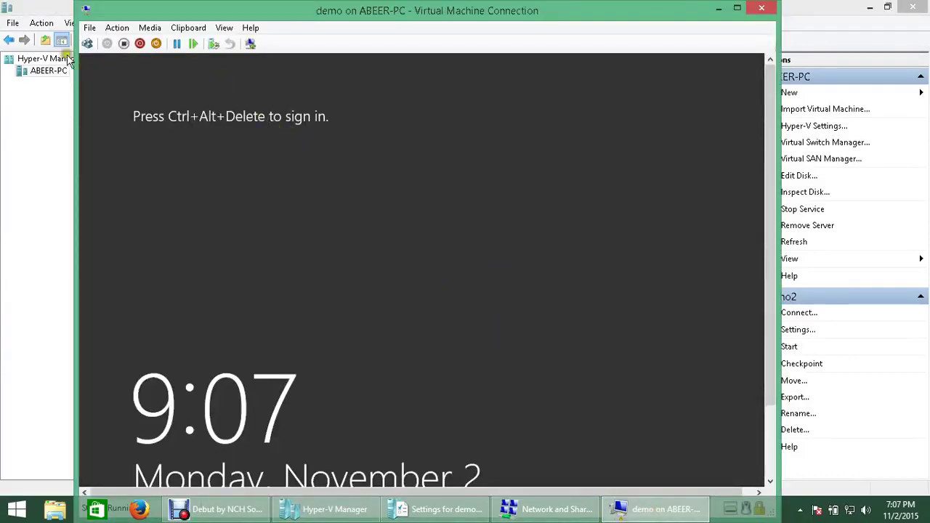
left_click(86, 44)
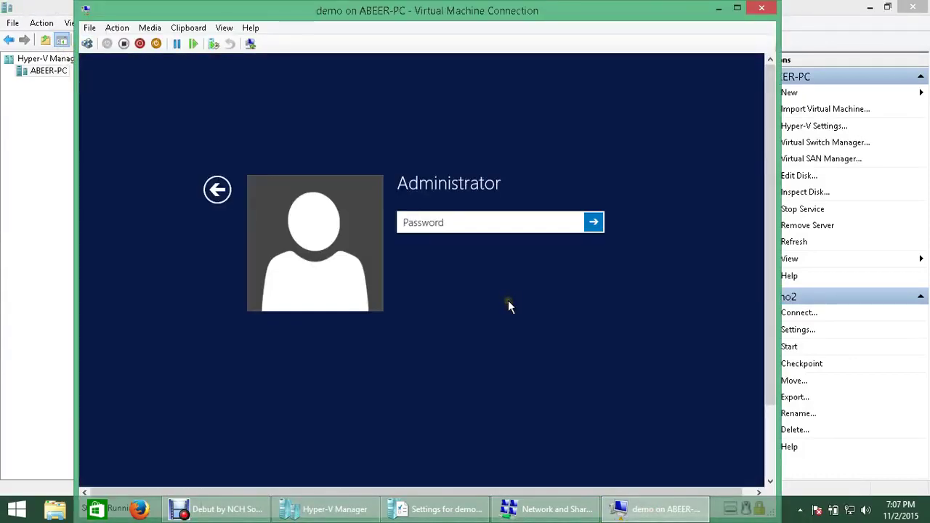
type("••")
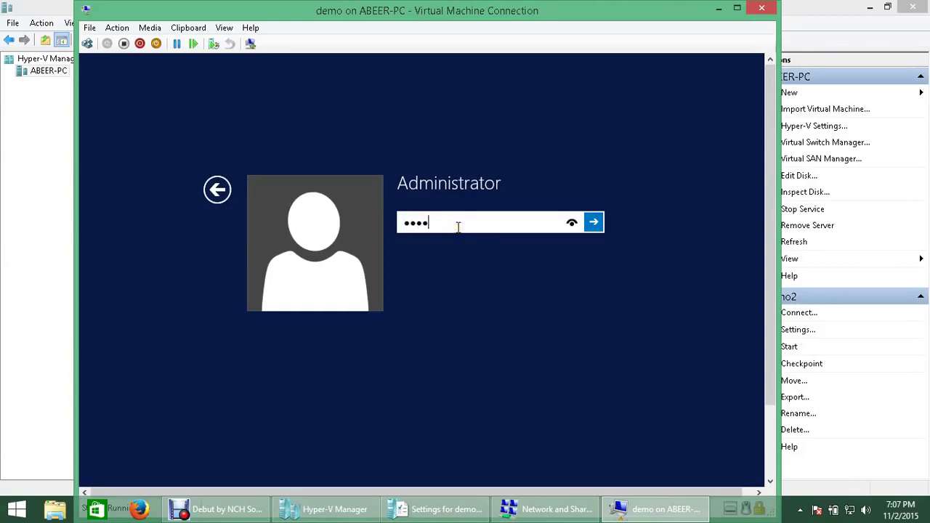
key("Return")
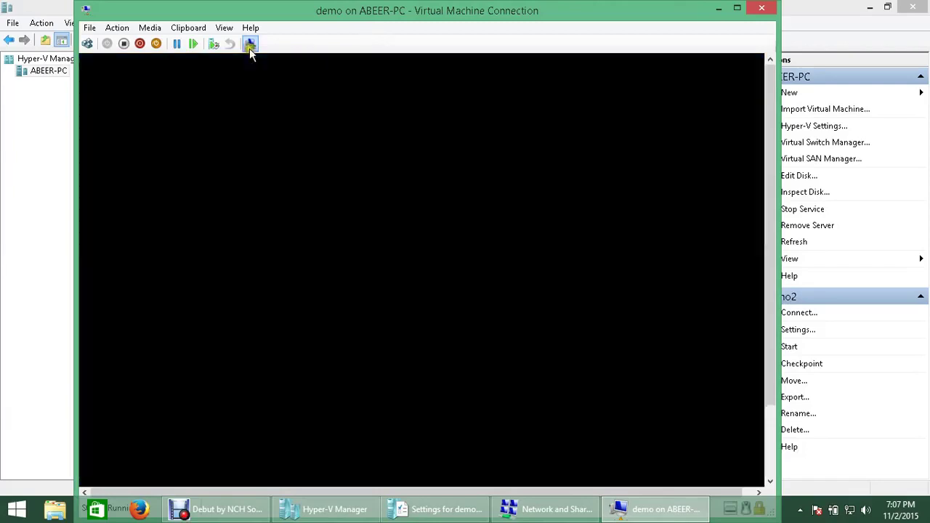
left_click(250, 44)
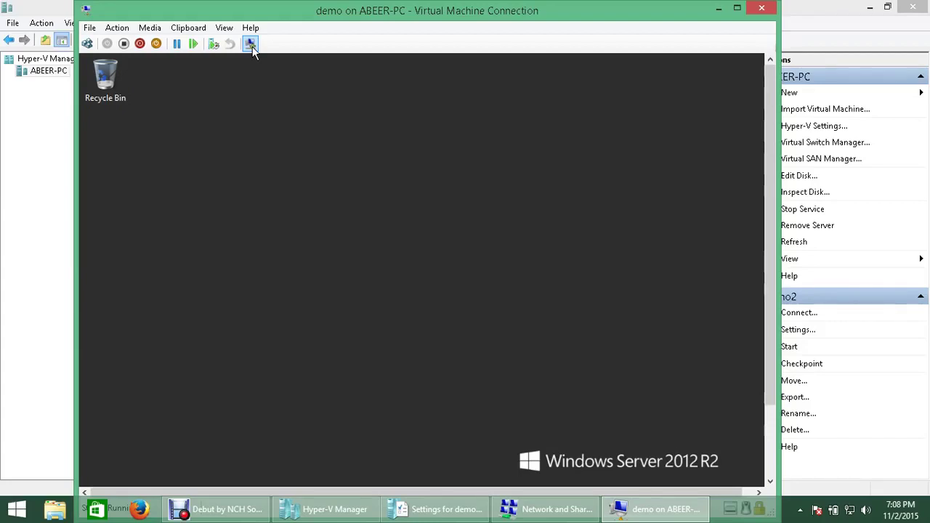
Step: Reconnect to demo in an enhanced session, sign in with the password, and maximize the window
left_click(869, 8)
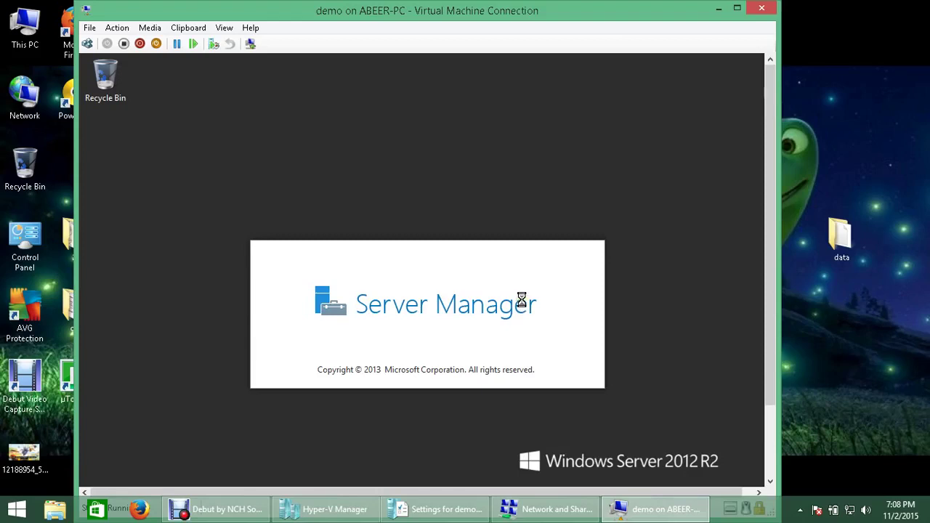
left_click(250, 44)
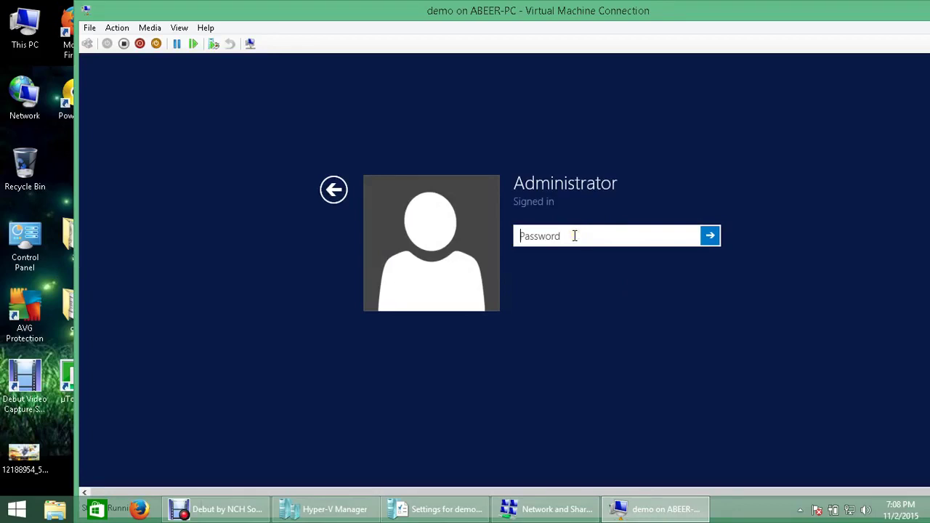
type("p")
key("Return")
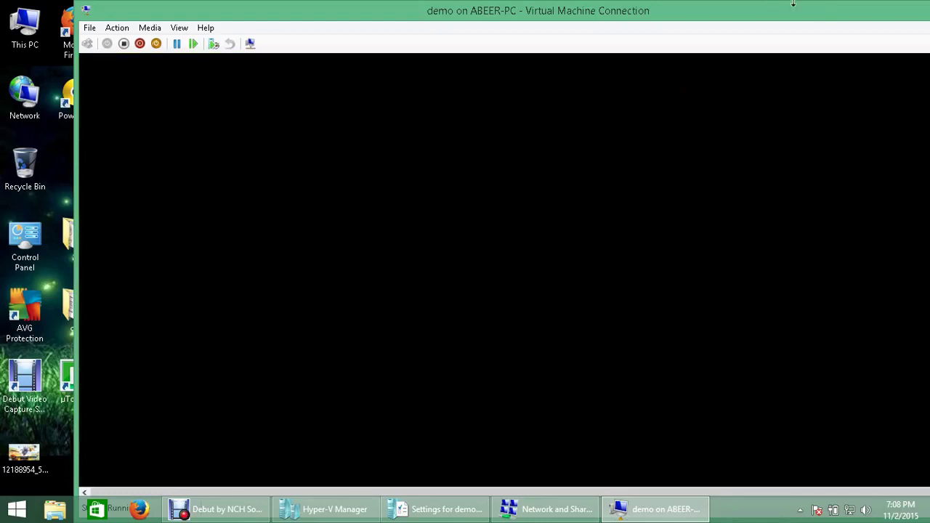
double_click(698, 6)
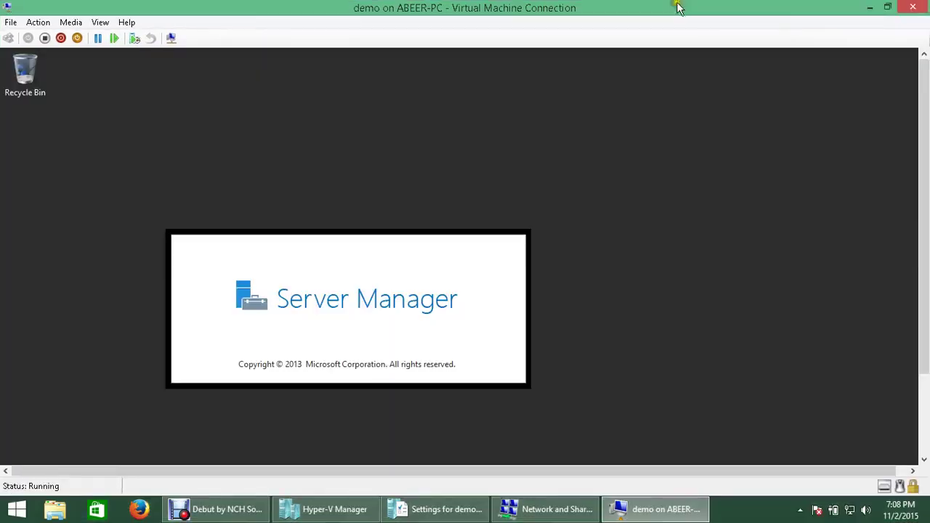
Step: Copy the host's data folder and paste it onto the demo VM's desktop
left_click(886, 7)
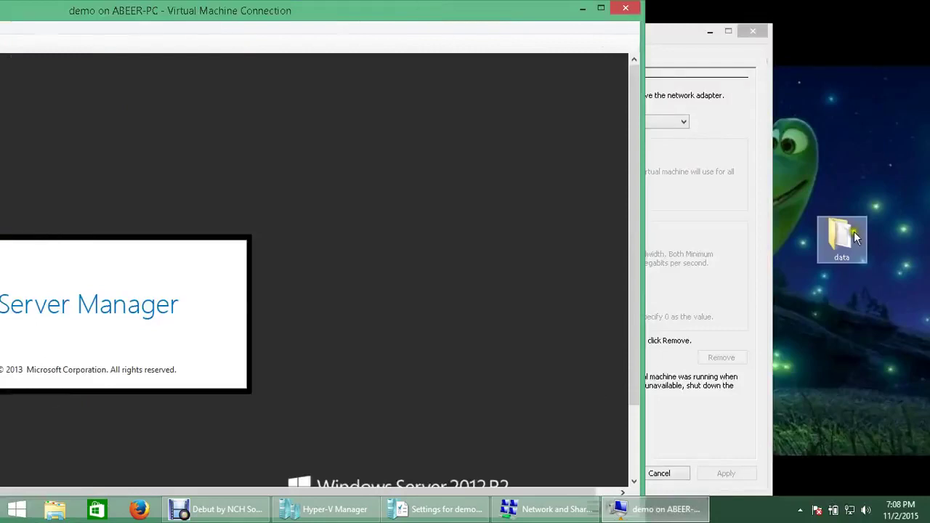
right_click(845, 236)
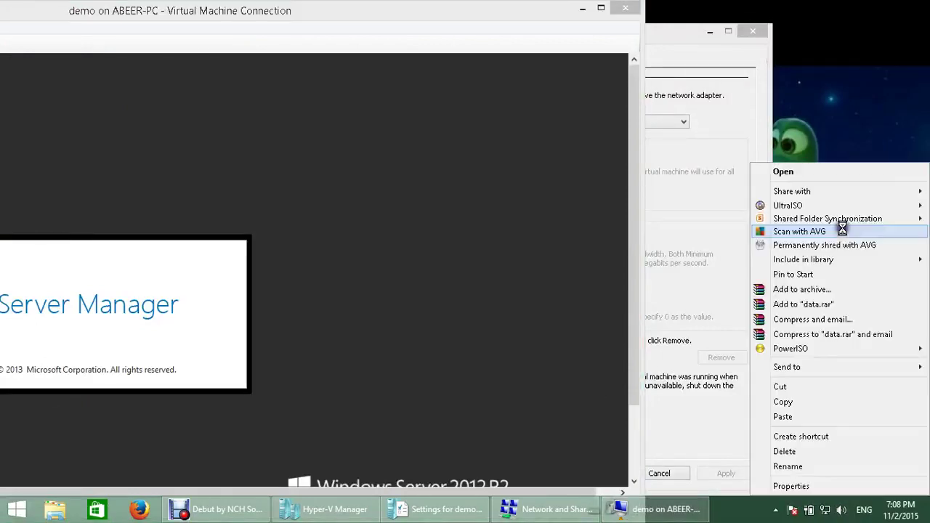
left_click(818, 404)
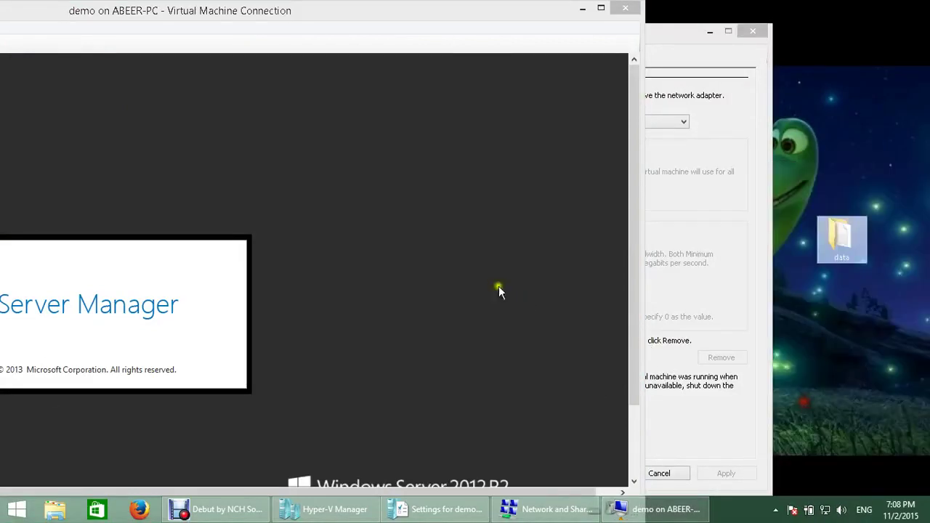
left_click(465, 218)
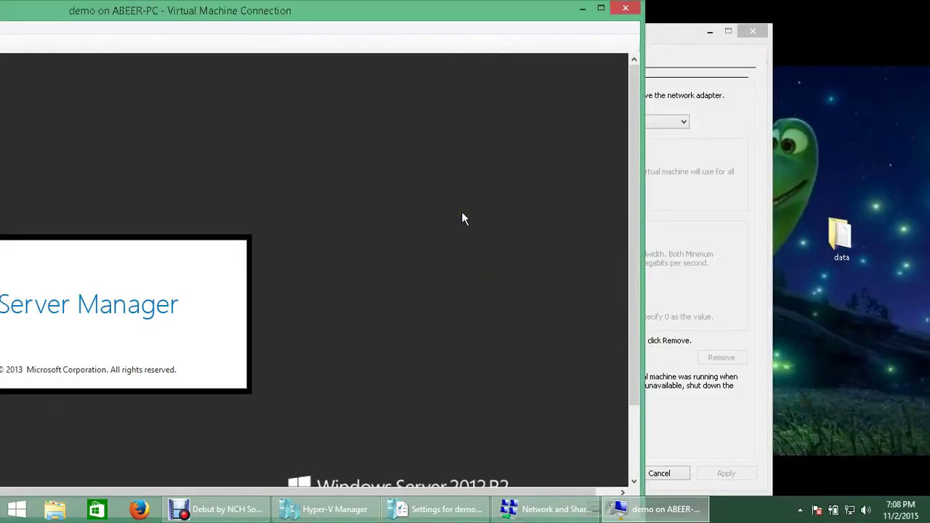
right_click(462, 213)
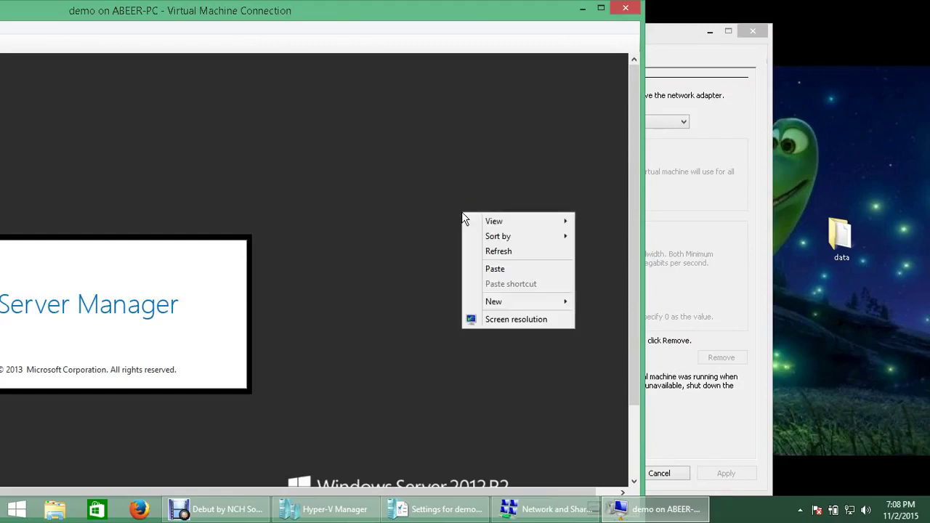
left_click(499, 270)
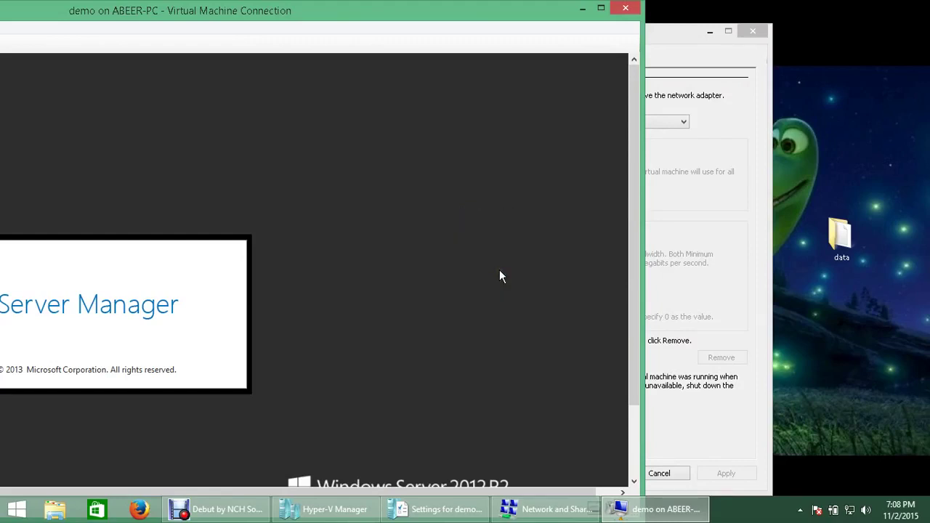
left_click(518, 320)
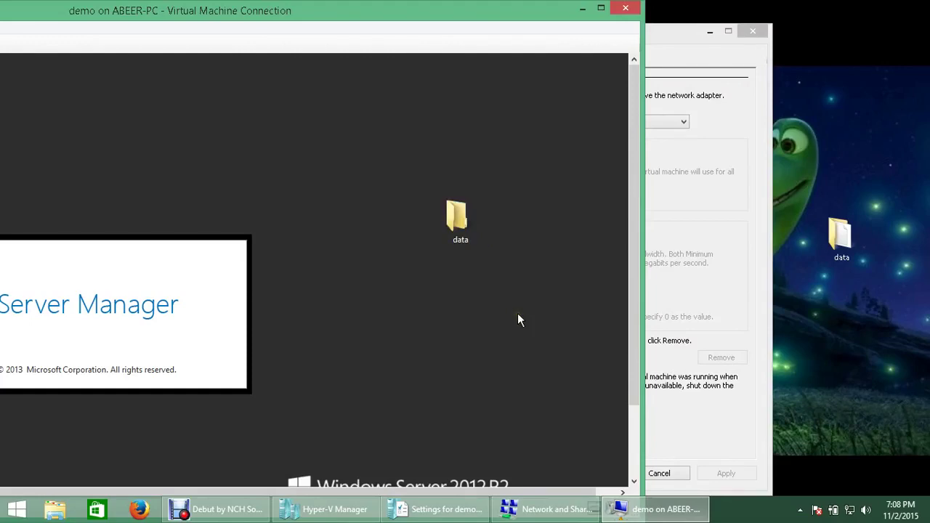
left_click(710, 31)
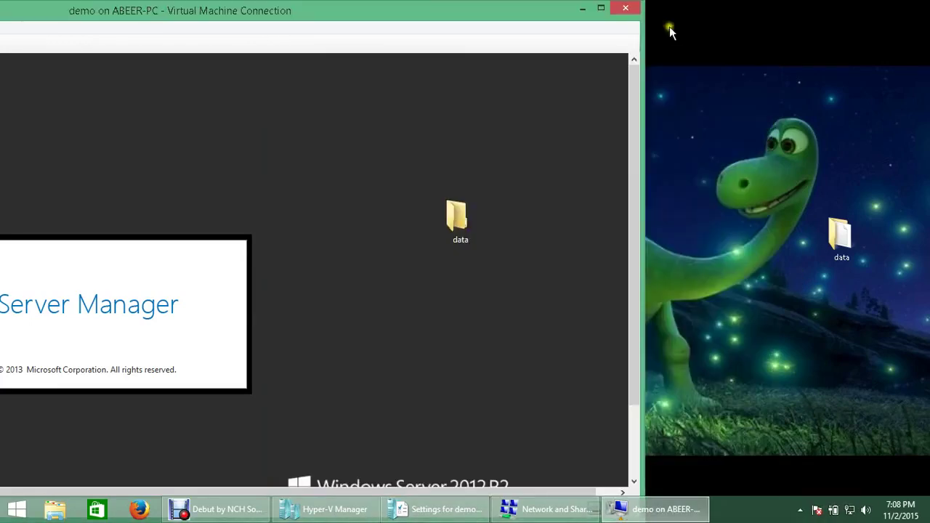
left_click_drag(434, 14, 804, 72)
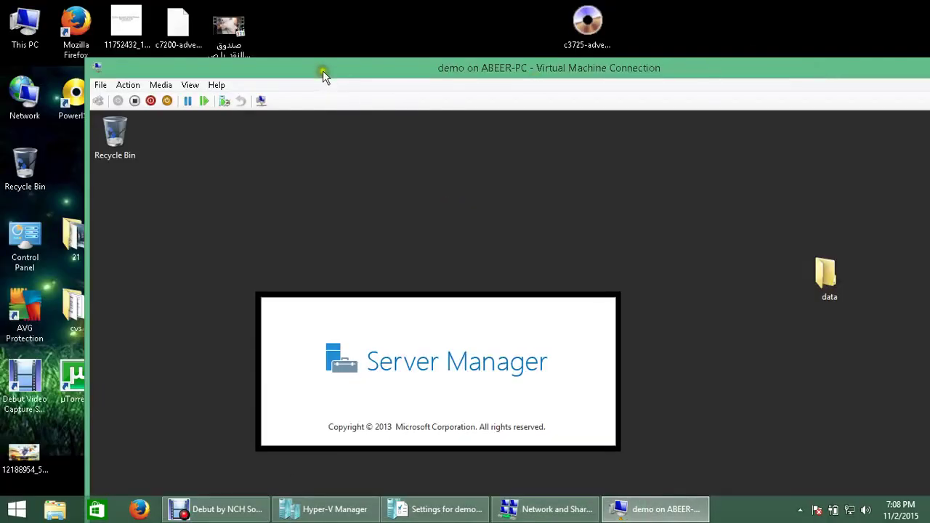
Step: Try dragging an image file from the host desktop into the VM window
left_click_drag(322, 71, 522, 23)
left_click(177, 238)
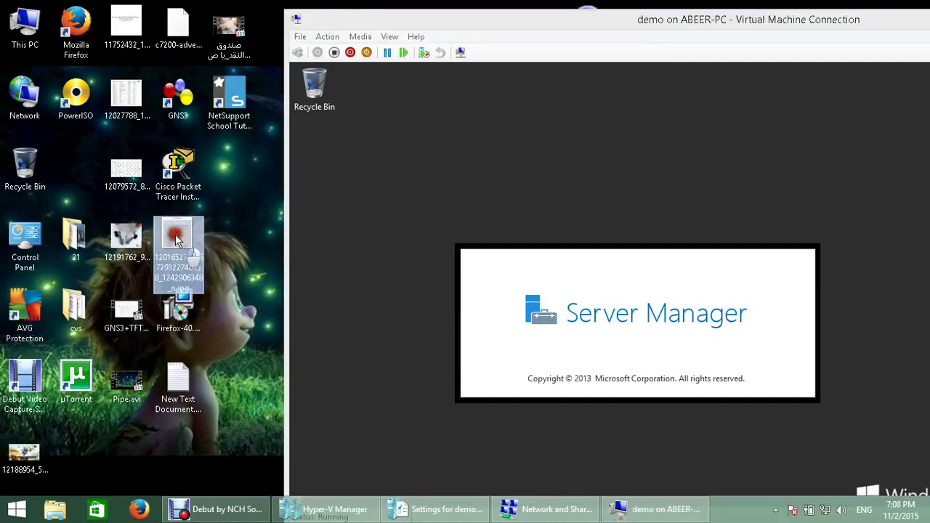
left_click_drag(176, 238, 474, 167)
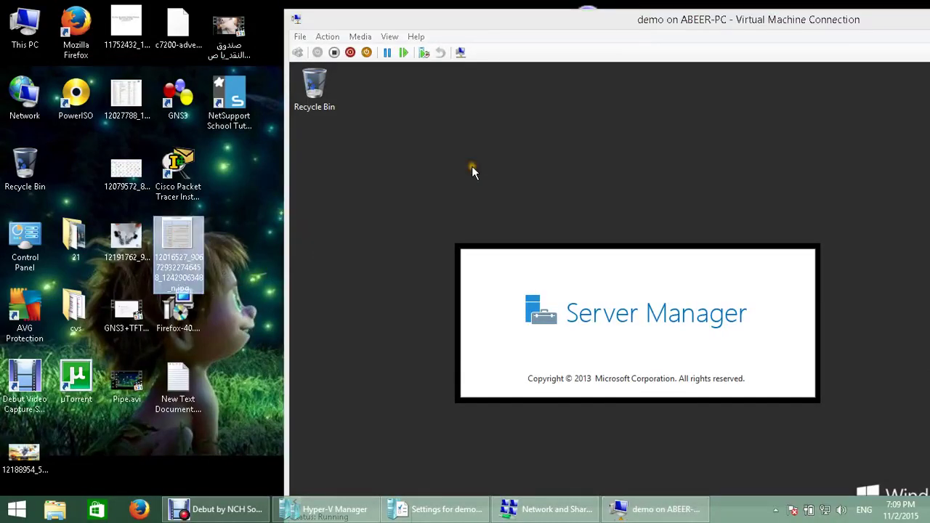
left_click_drag(196, 236, 494, 159)
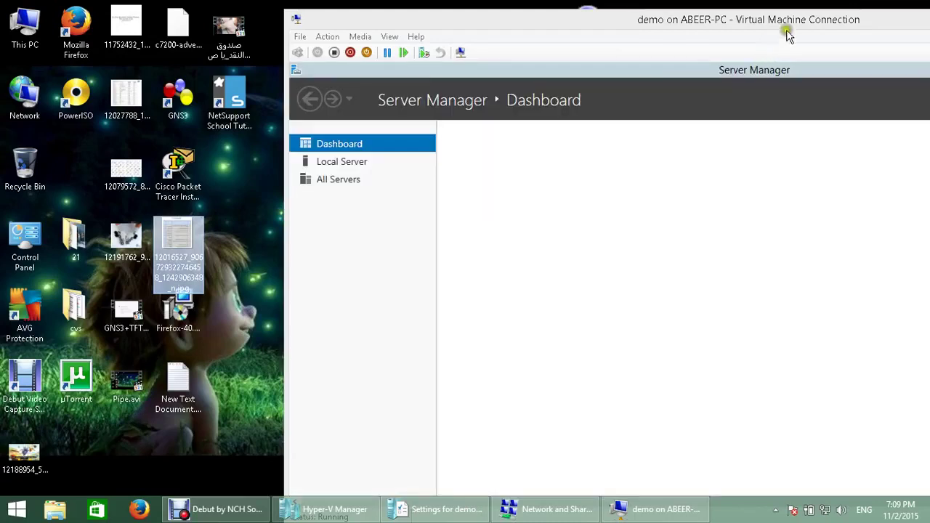
Step: Exit full screen, maximize the connection window, and switch to a basic session
double_click(787, 32)
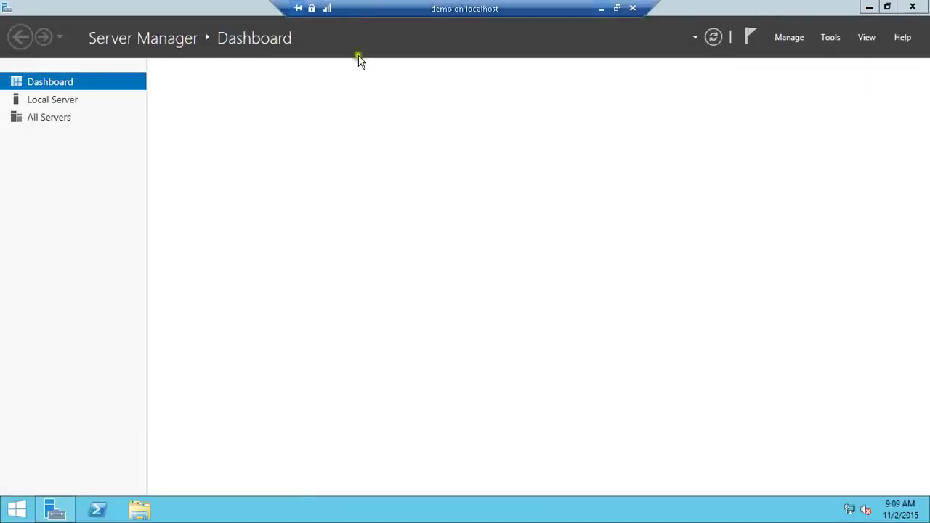
left_click(614, 9)
double_click(647, 18)
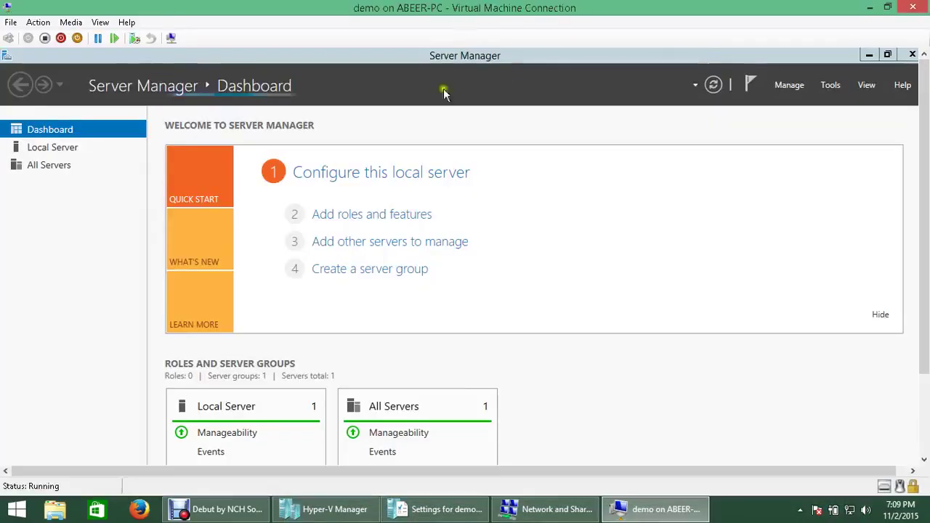
left_click(172, 40)
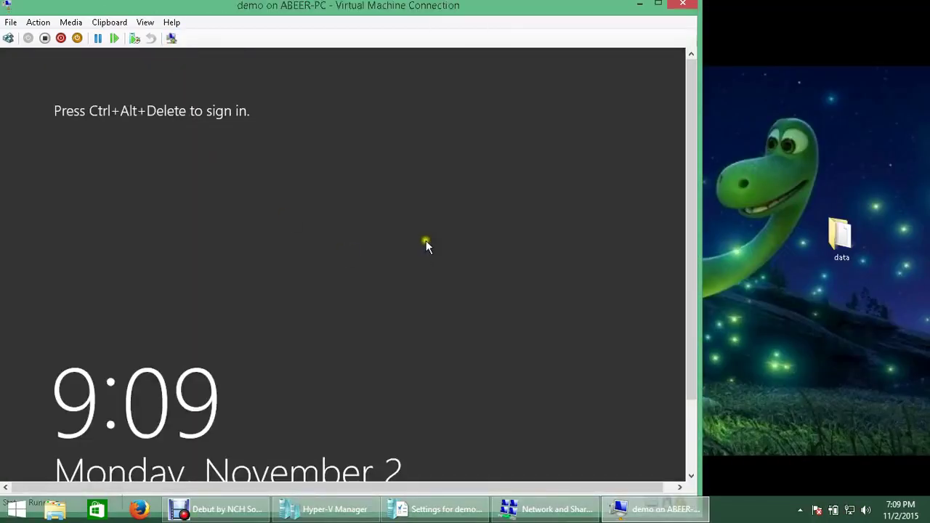
Step: Send Ctrl+Alt+Delete and enter the Administrator password to reach the VM desktop
left_click(8, 38)
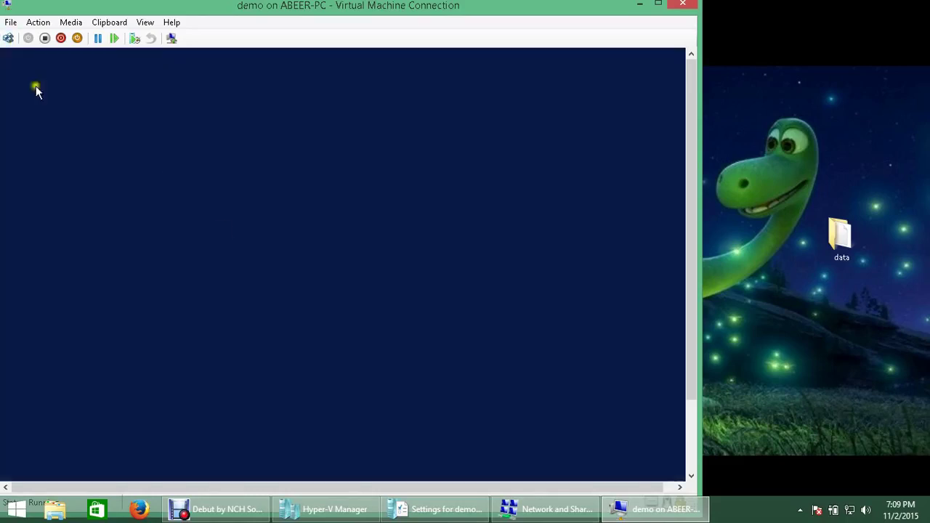
type("•••")
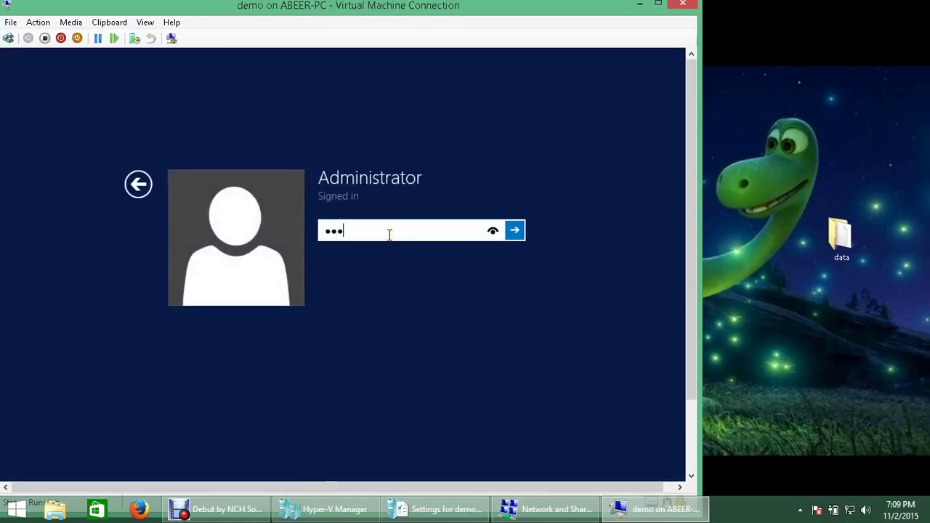
type("••••")
key("Return")
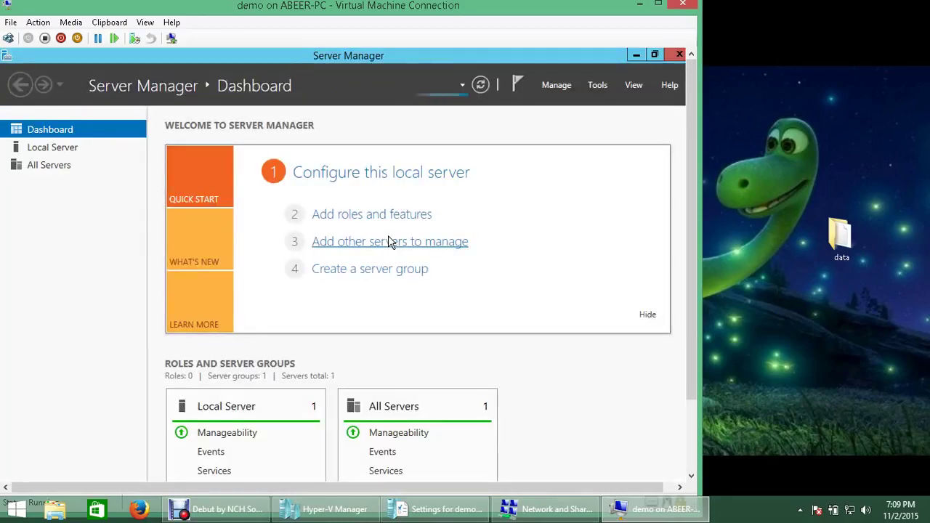
Step: Close Server Manager and delete the data folder from the VM desktop
left_click(676, 56)
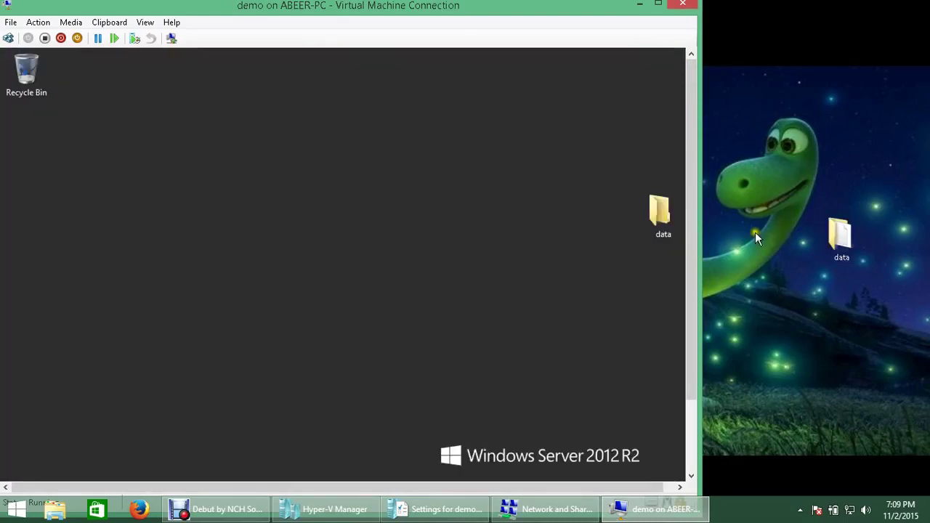
right_click(656, 215)
left_click(620, 368)
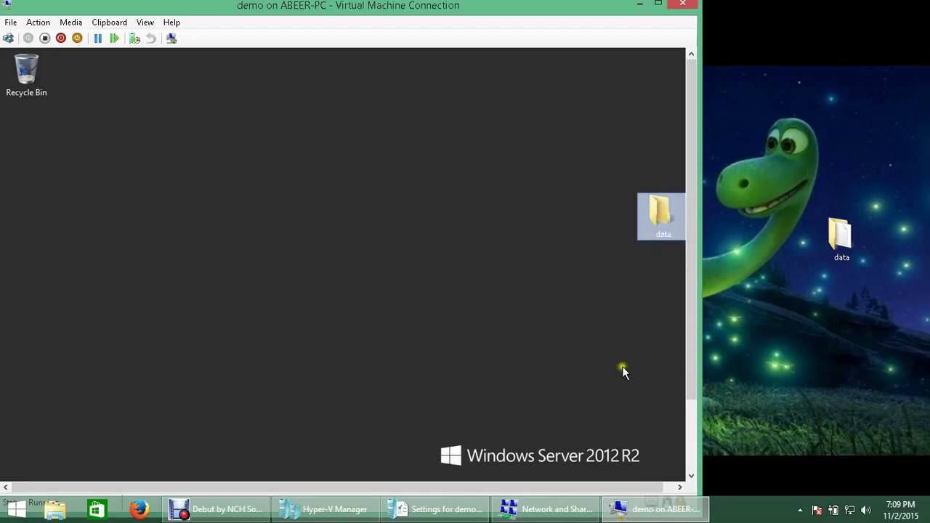
Step: Try copying the host's data folder into the VM, then maximize the connection window
right_click(836, 242)
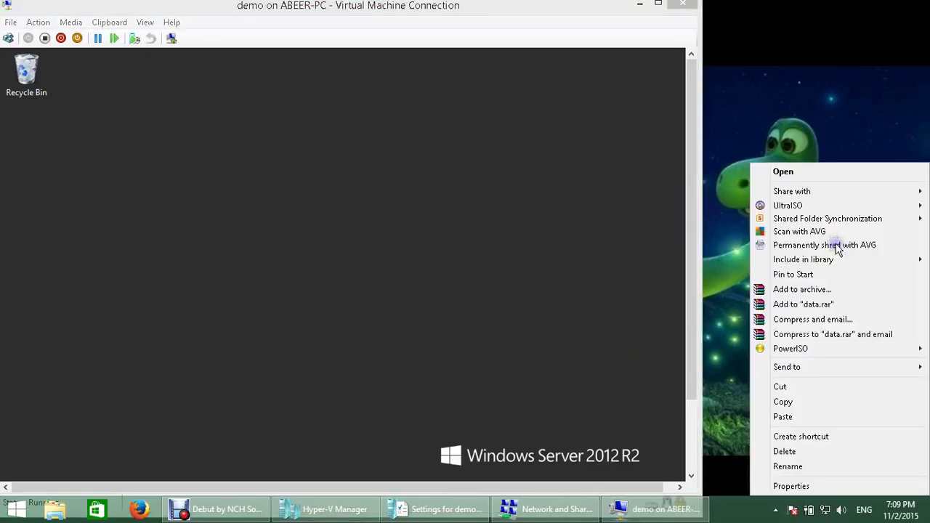
left_click(826, 402)
right_click(465, 187)
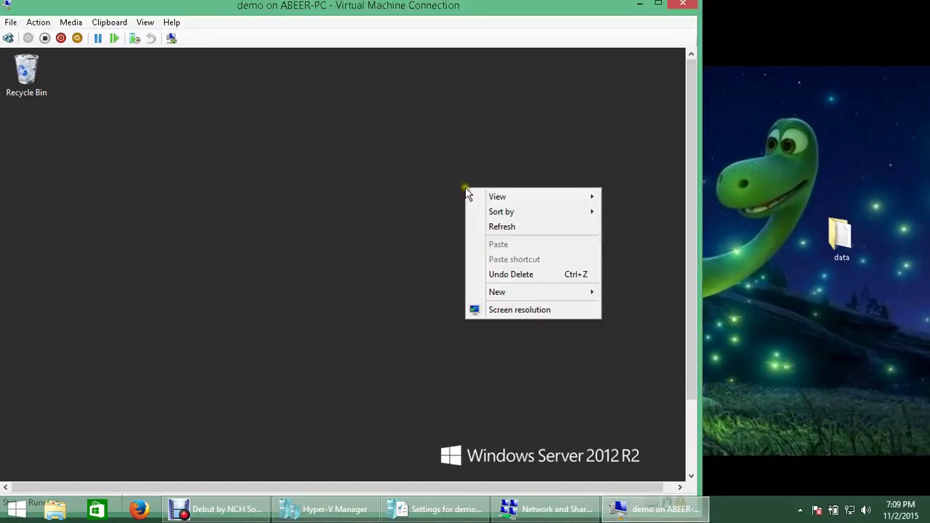
left_click(405, 233)
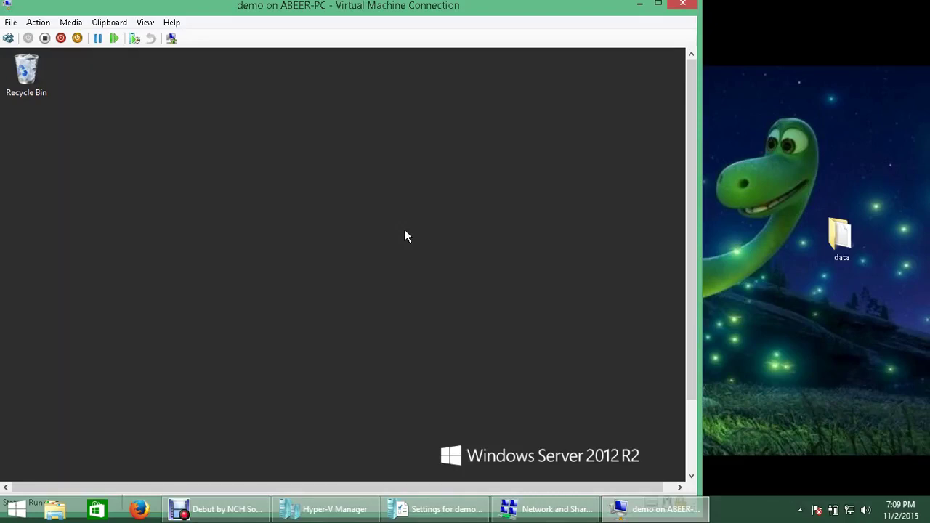
double_click(411, 9)
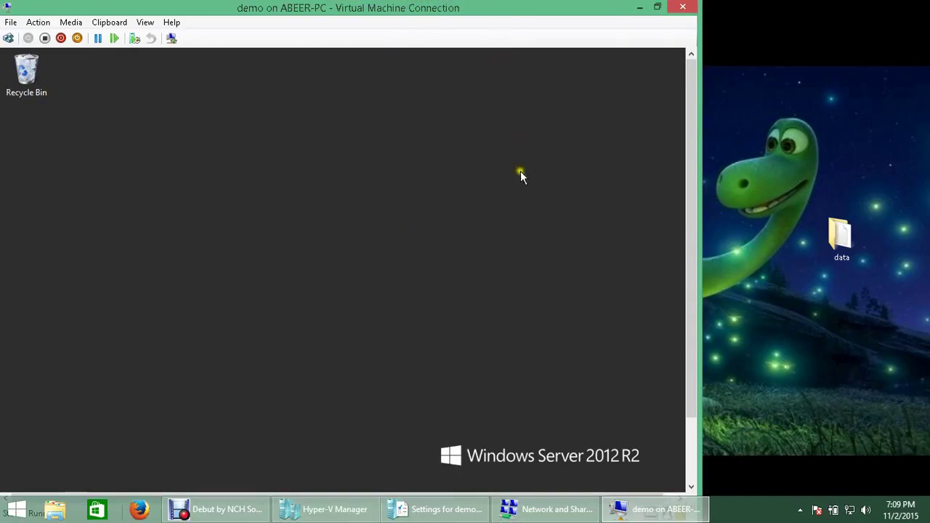
Step: Pause the Debut screen recording
left_click(261, 512)
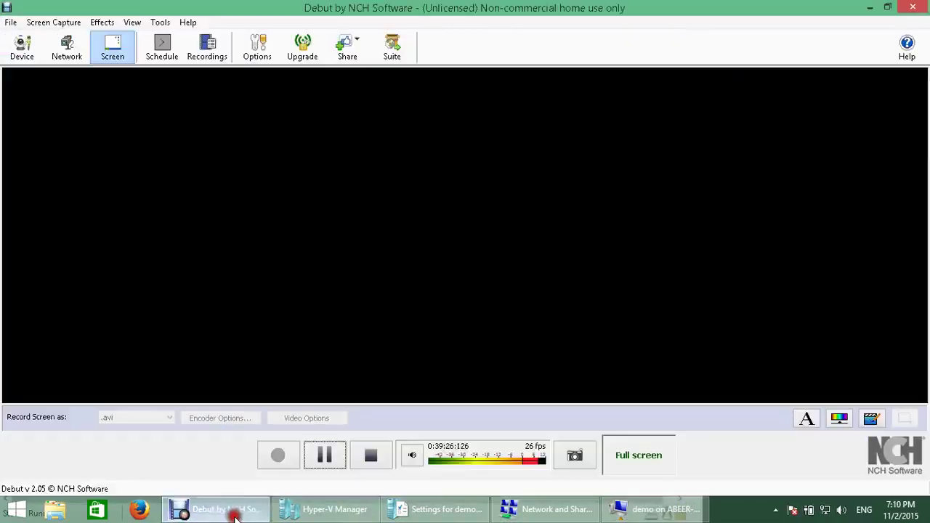
left_click(325, 456)
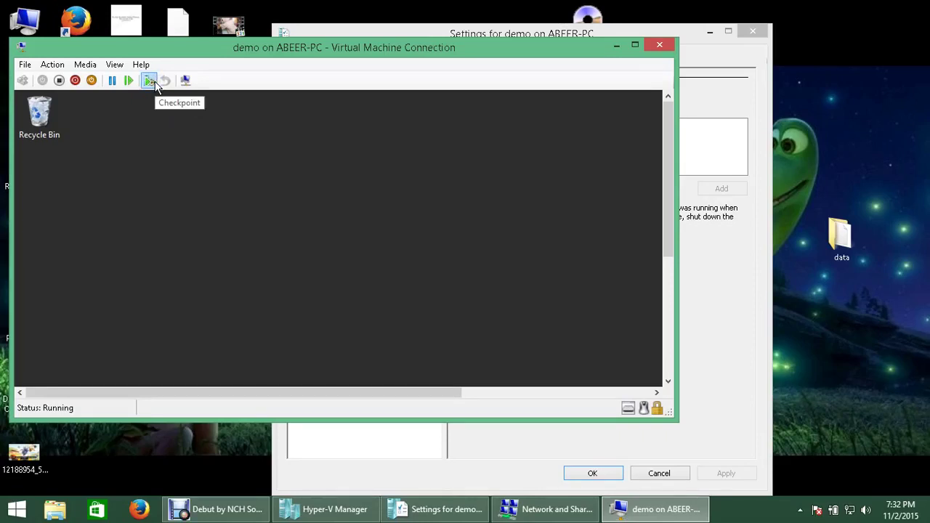
Step: Cancel the demo Settings window without applying changes
mouse_move(287, 511)
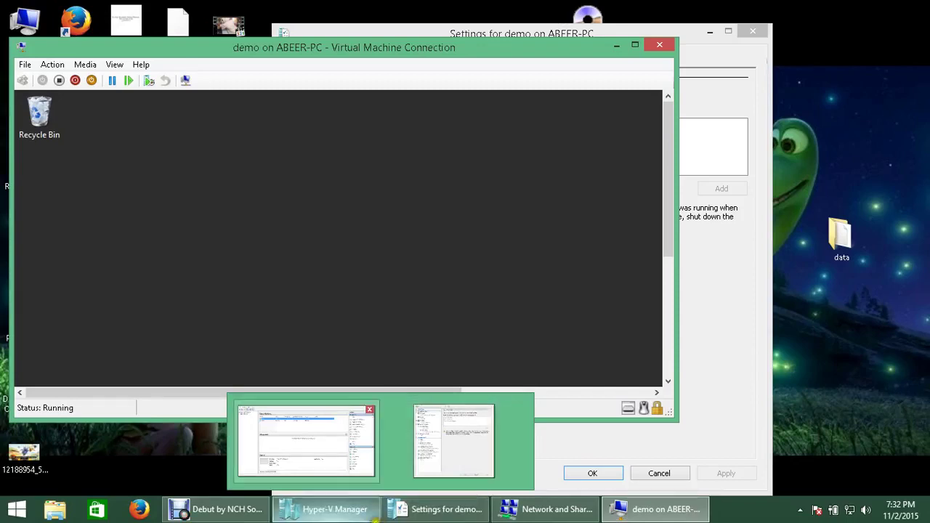
left_click(427, 513)
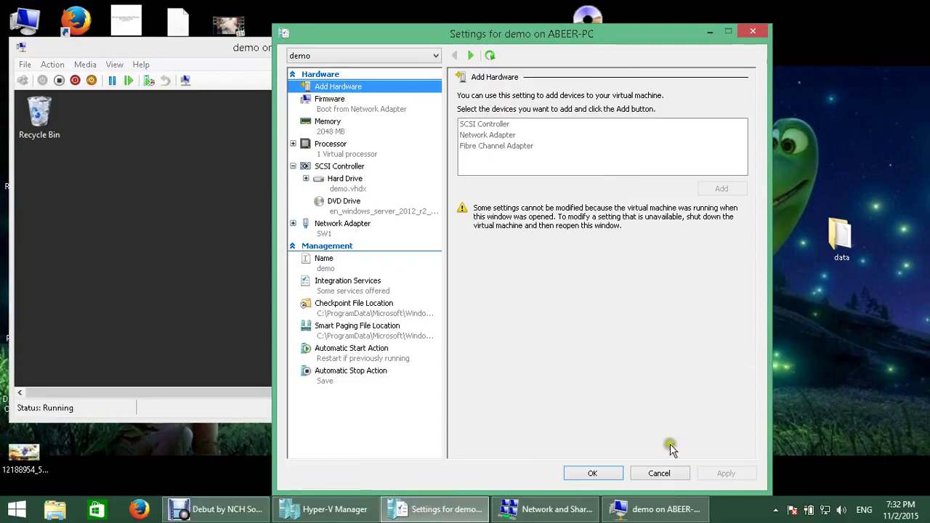
left_click(660, 475)
Step: Minimize Debut and bring Hyper-V Manager's virtual machine list to the front
left_click(237, 513)
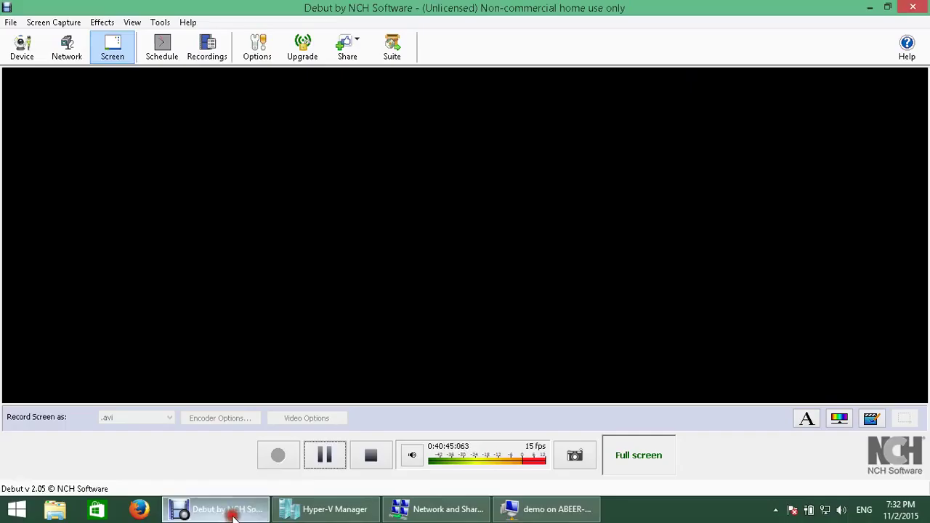
left_click(240, 513)
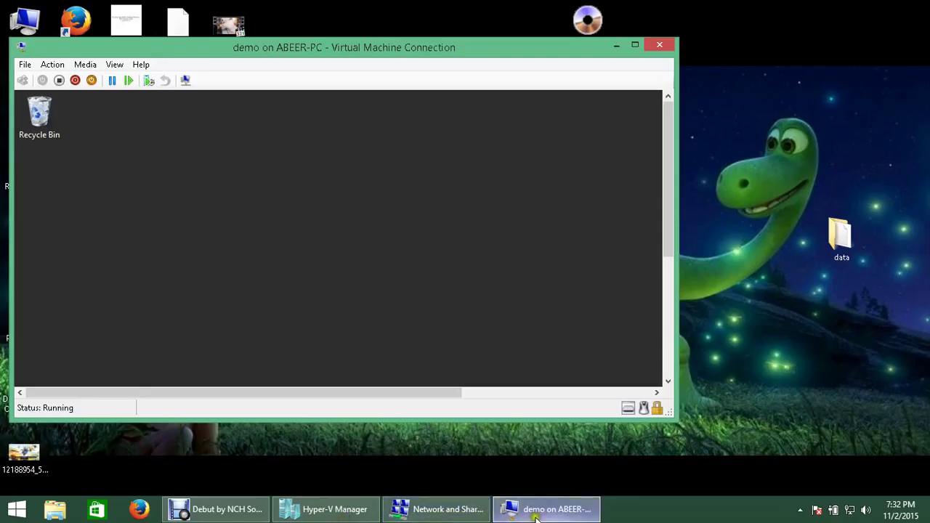
left_click(336, 512)
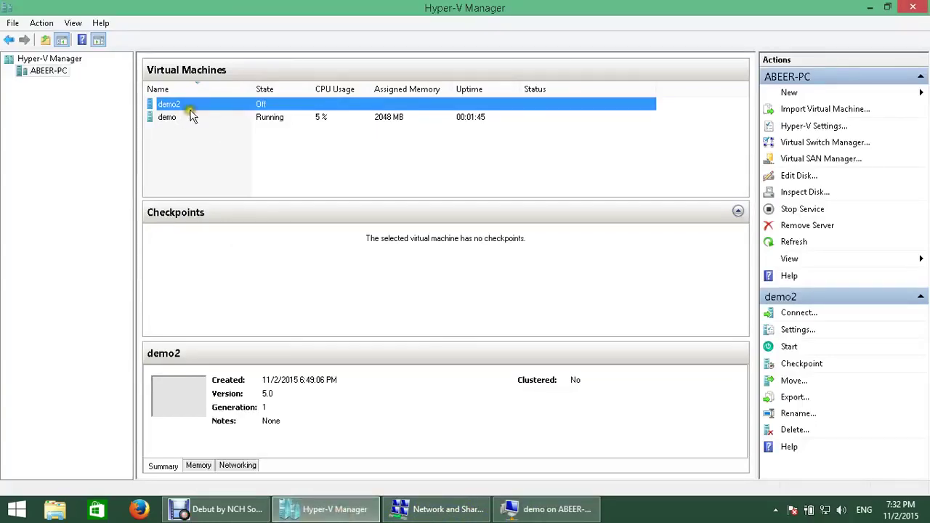
Step: Create a checkpoint of the running demo VM, dated 11/2/2015 7:32:32 PM, and inspect the checkpoint tree
left_click(283, 121)
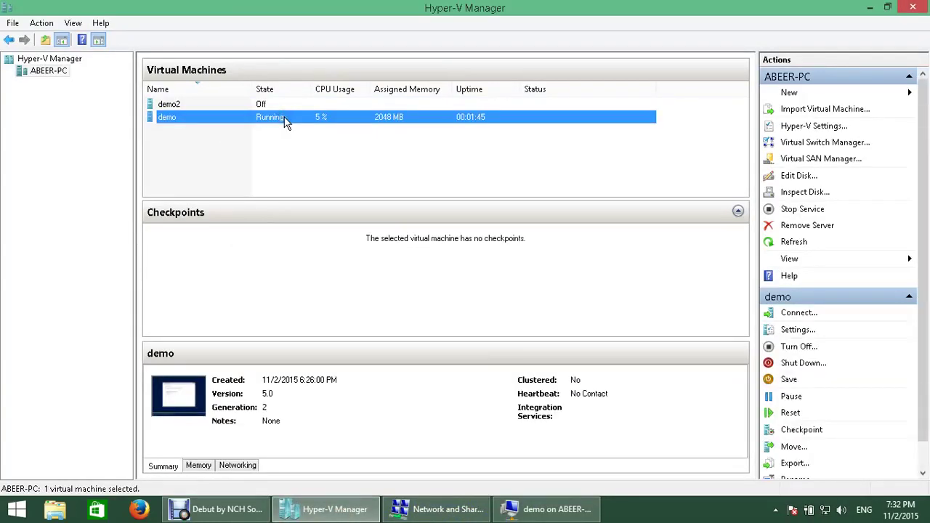
right_click(280, 117)
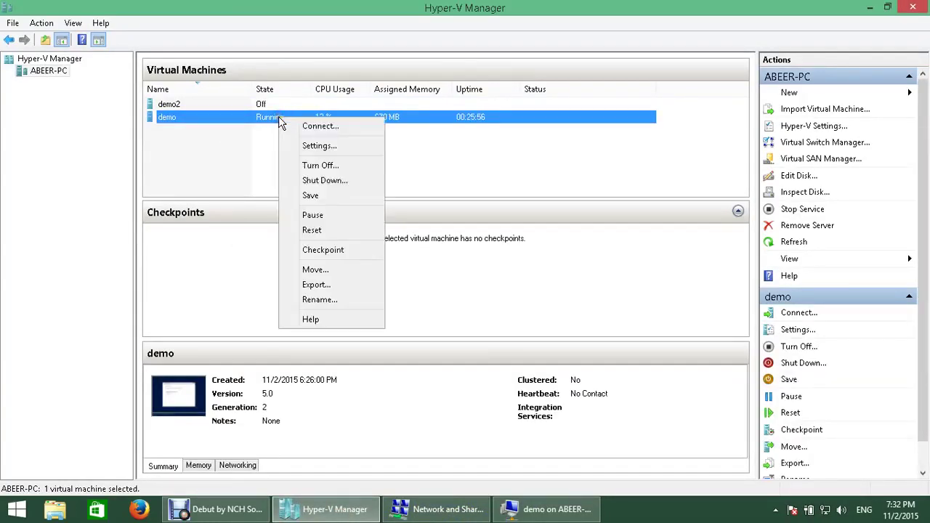
left_click(338, 256)
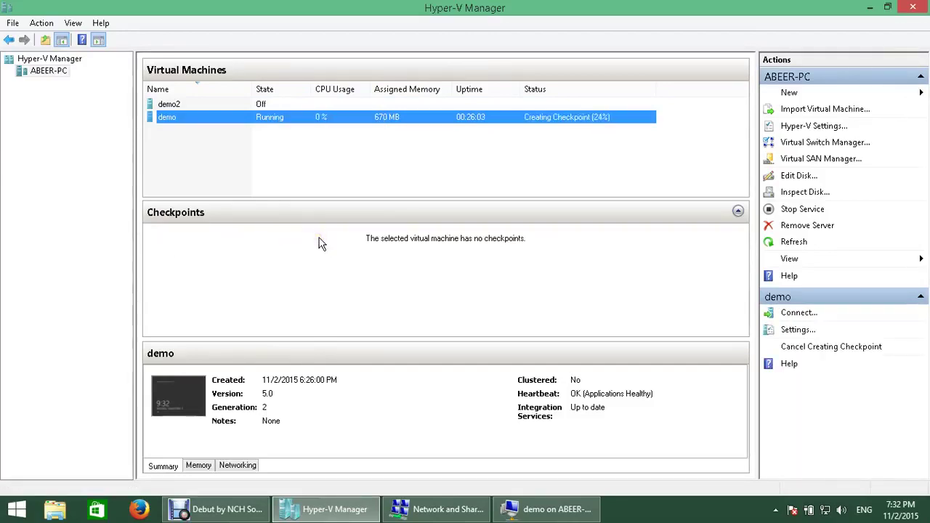
left_click(287, 234)
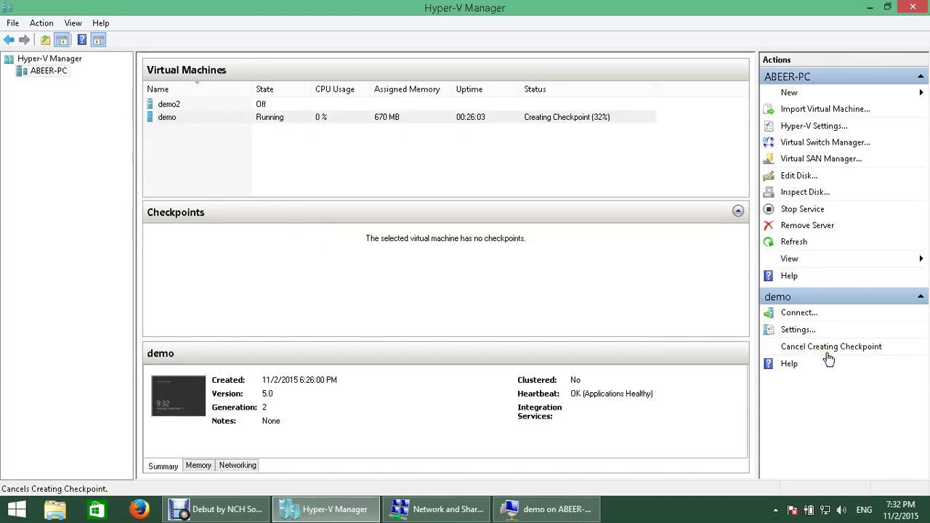
left_click(317, 240)
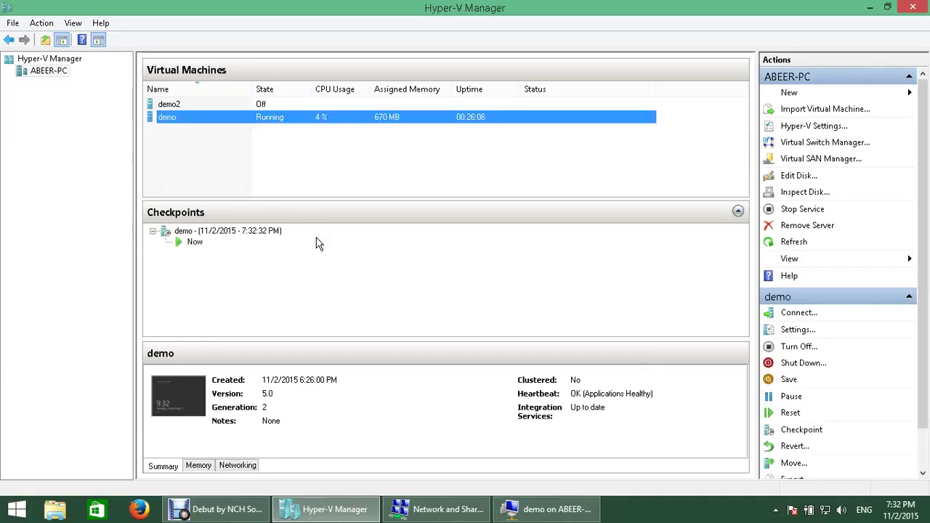
left_click(190, 244)
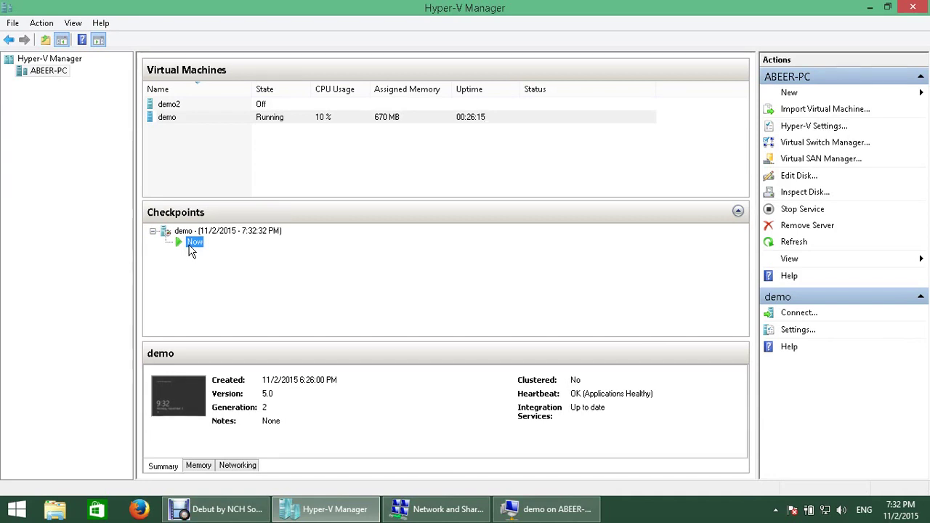
left_click(208, 118)
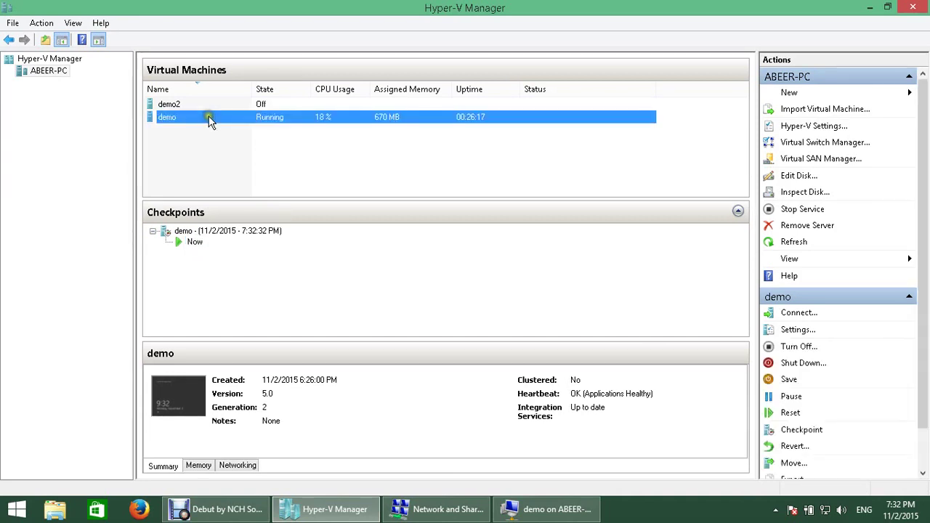
Step: Take a second checkpoint of demo (7:33:02 PM) and select the Now state
right_click(209, 122)
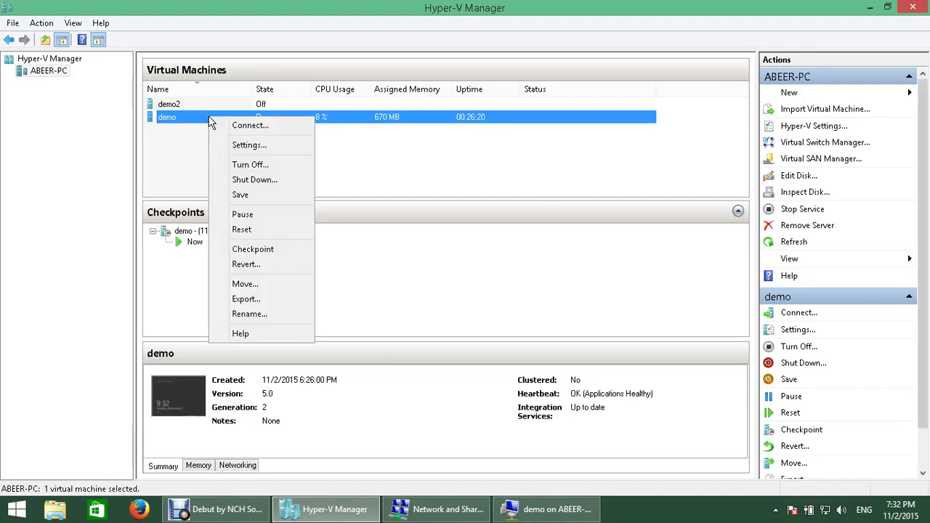
left_click(287, 249)
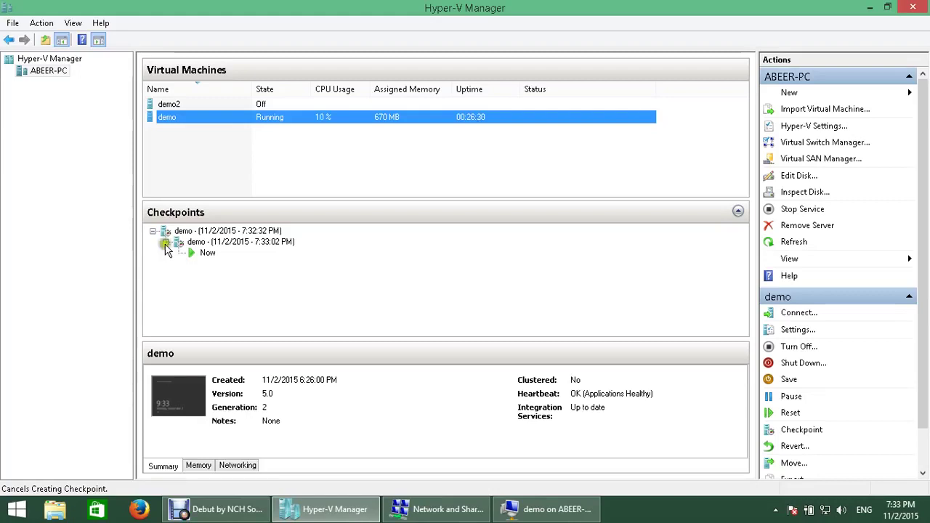
left_click(208, 253)
Step: Inspect and dismiss the context menus of the Now state and the demo machine
right_click(207, 253)
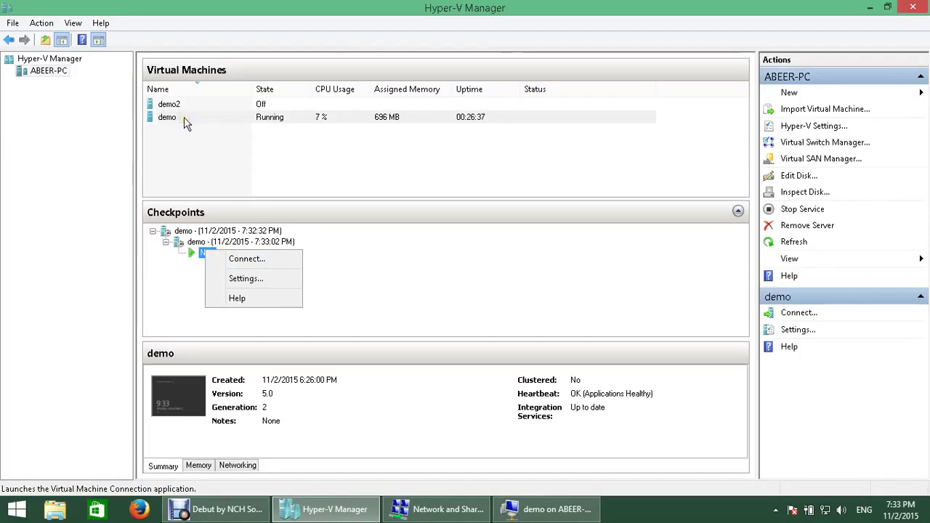
left_click(391, 291)
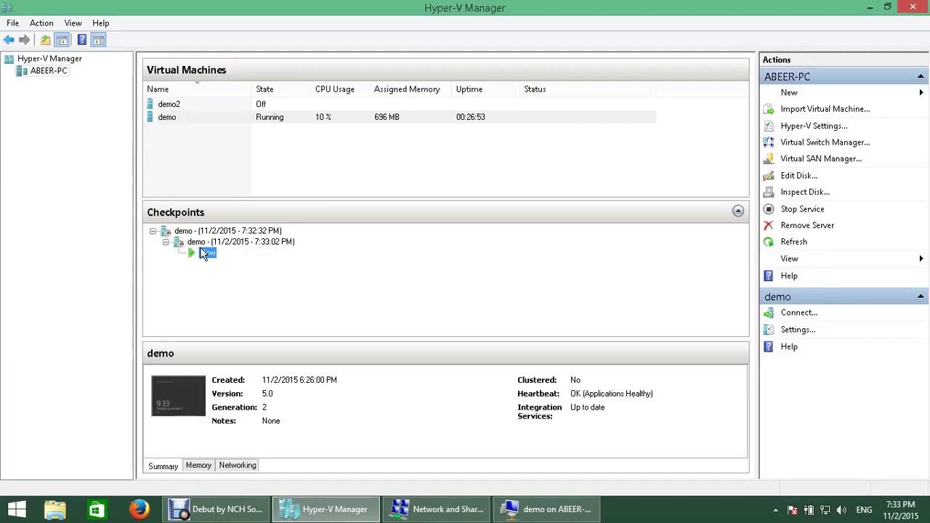
right_click(248, 118)
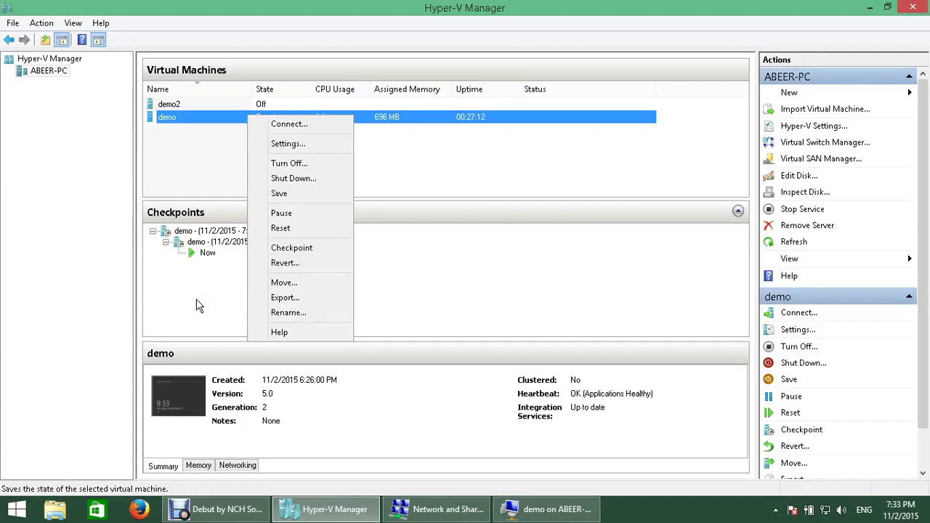
left_click(205, 254)
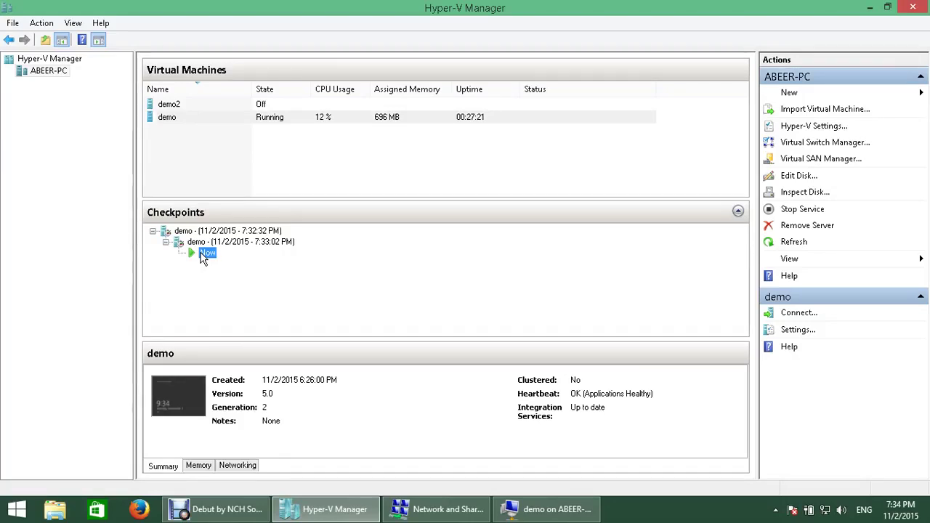
Step: Bring the demo VM's console window forward
left_click(317, 512)
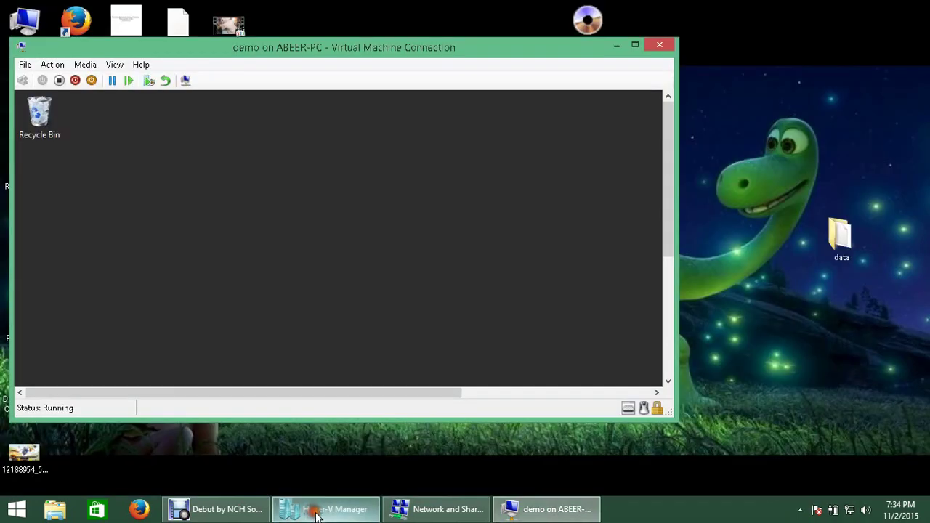
left_click(318, 511)
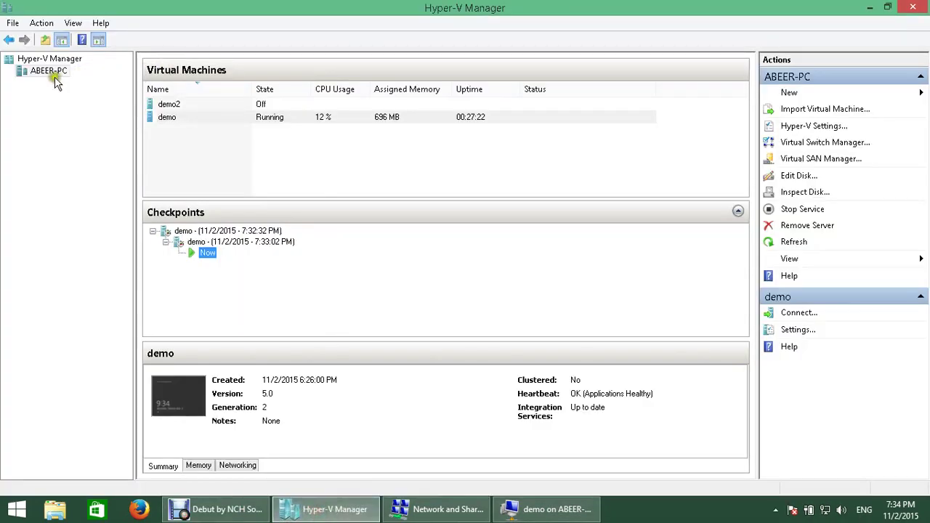
left_click(447, 509)
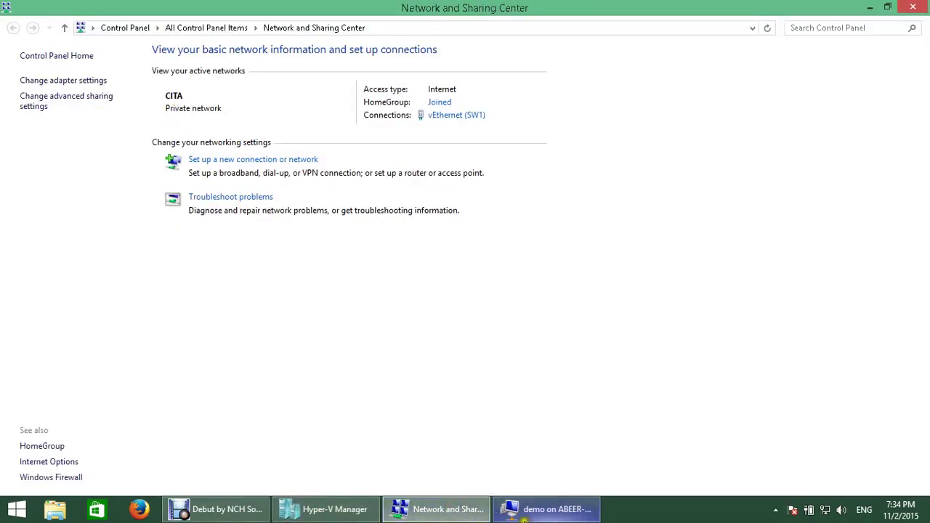
left_click(551, 509)
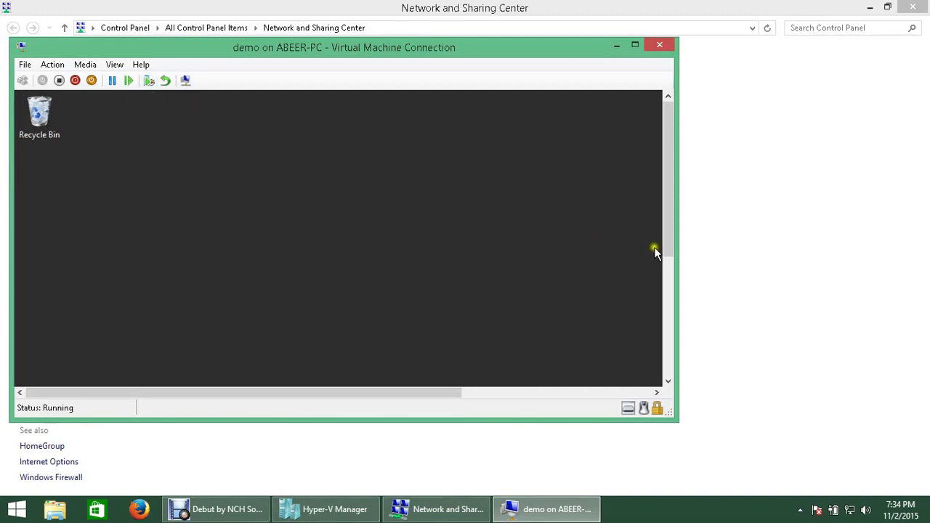
left_click_drag(665, 252, 685, 357)
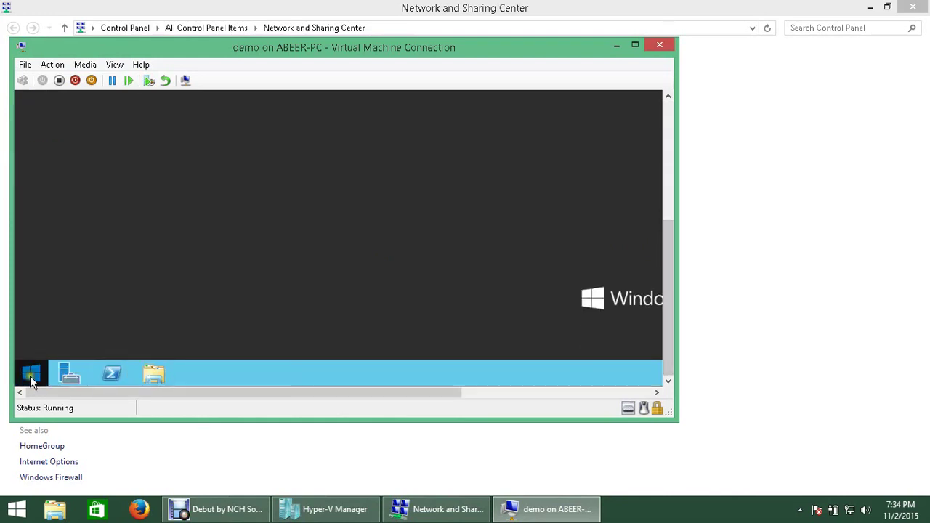
Step: Shut down the guest Windows from the Start button's power menu and close the console
right_click(29, 376)
mouse_move(133, 353)
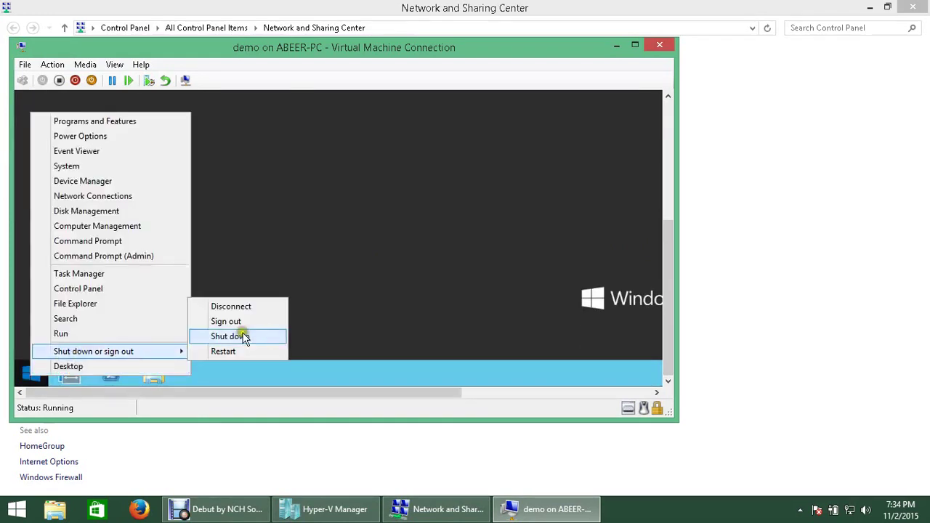
left_click(243, 334)
left_click(239, 351)
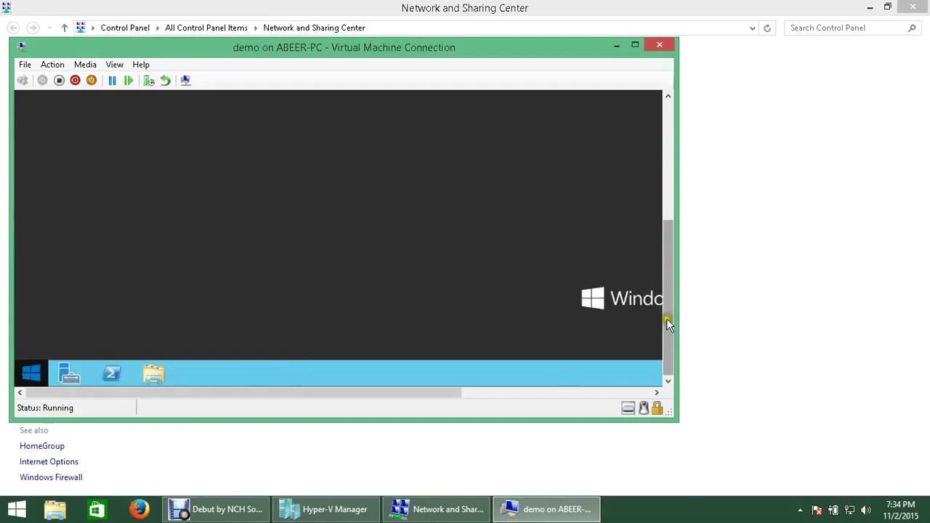
left_click_drag(666, 320, 629, 243)
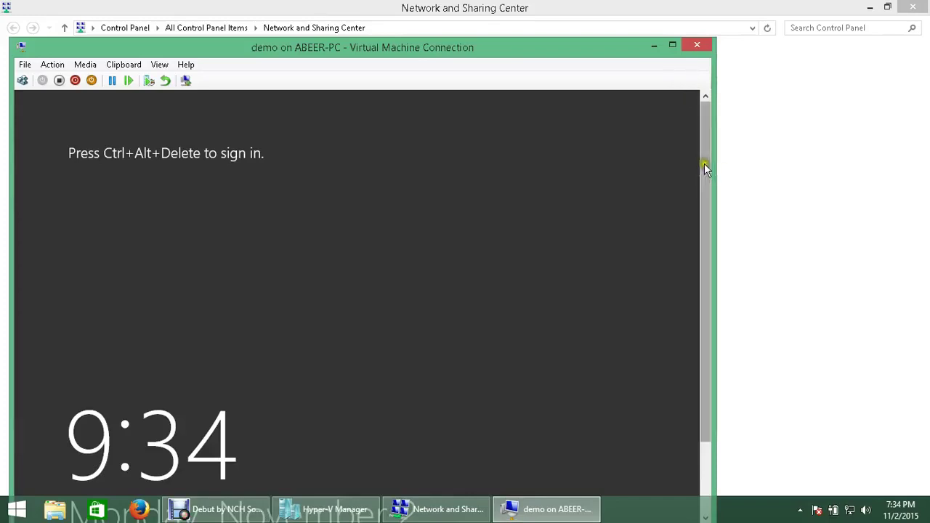
mouse_move(704, 166)
left_mouse_down()
mouse_move(715, 342)
mouse_move(701, 162)
left_mouse_up()
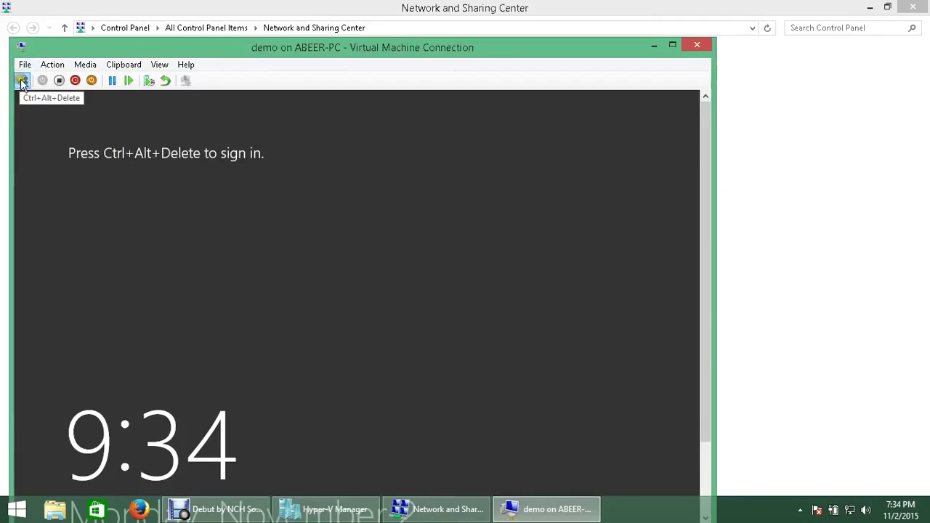
left_click(695, 46)
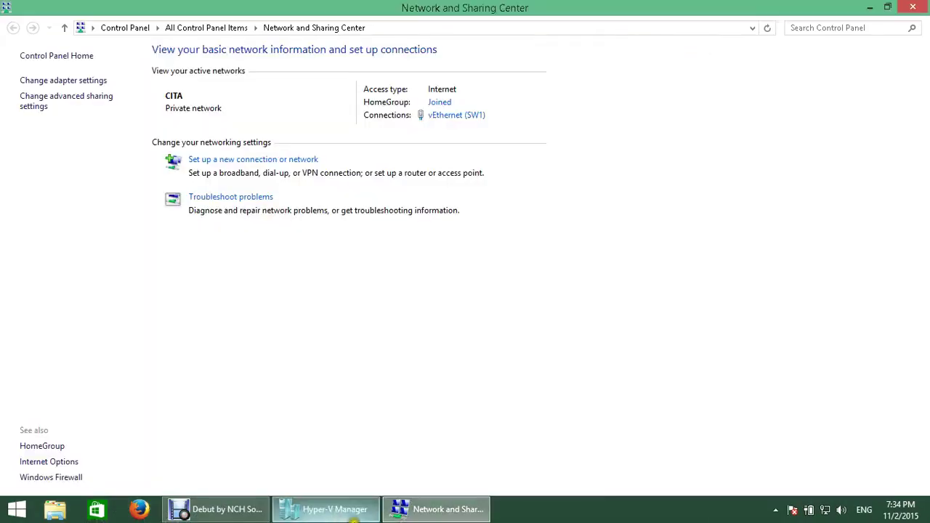
left_click(216, 513)
Step: Open the stopped demo machine's Settings and view its SCSI Controller Hard Drive page
left_click(340, 508)
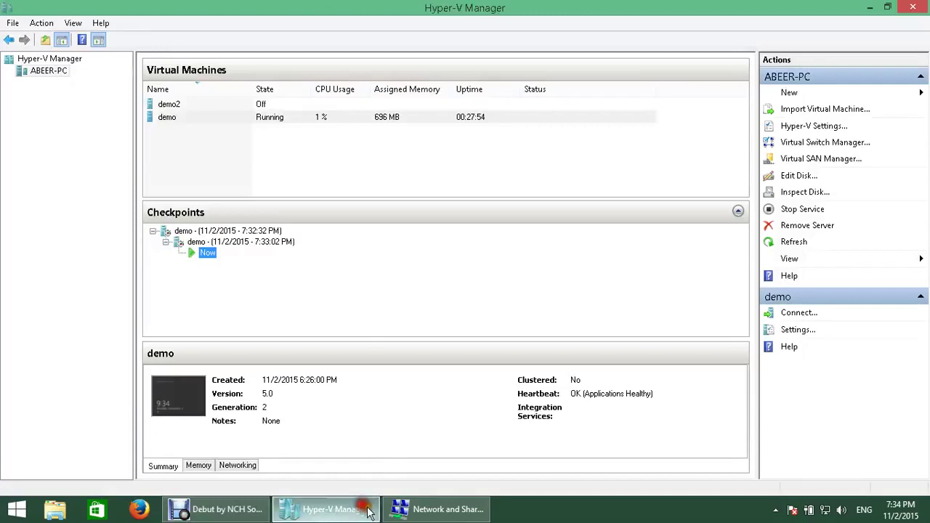
left_click(210, 120)
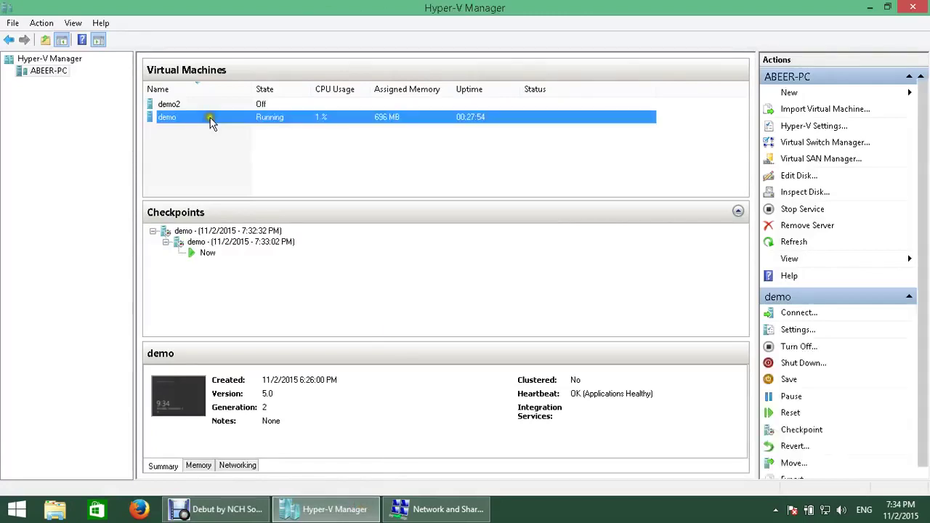
left_click(259, 131)
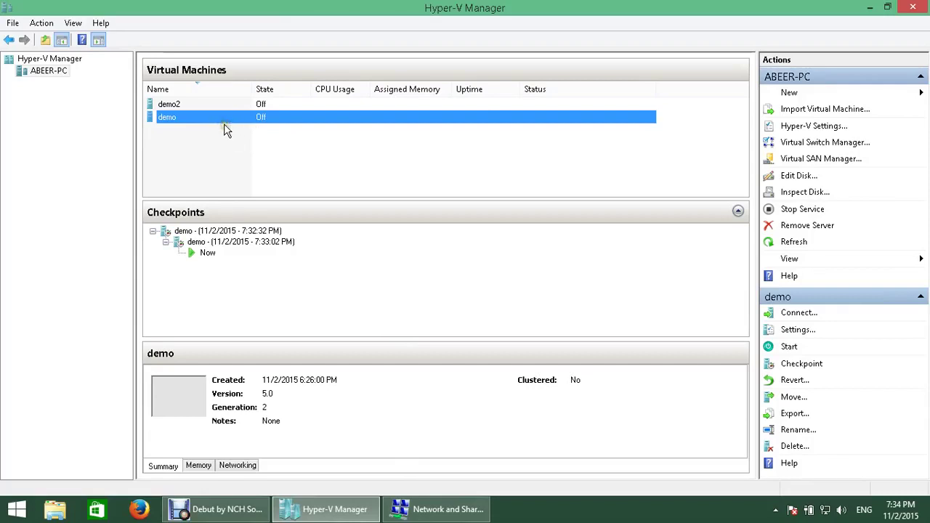
left_click(222, 125)
left_click(216, 119)
left_click(208, 115)
right_click(195, 119)
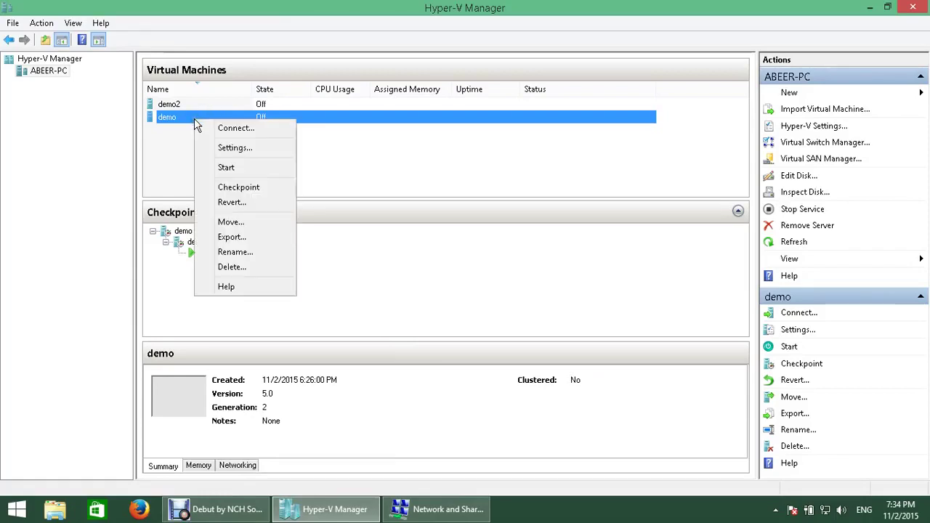
left_click(235, 149)
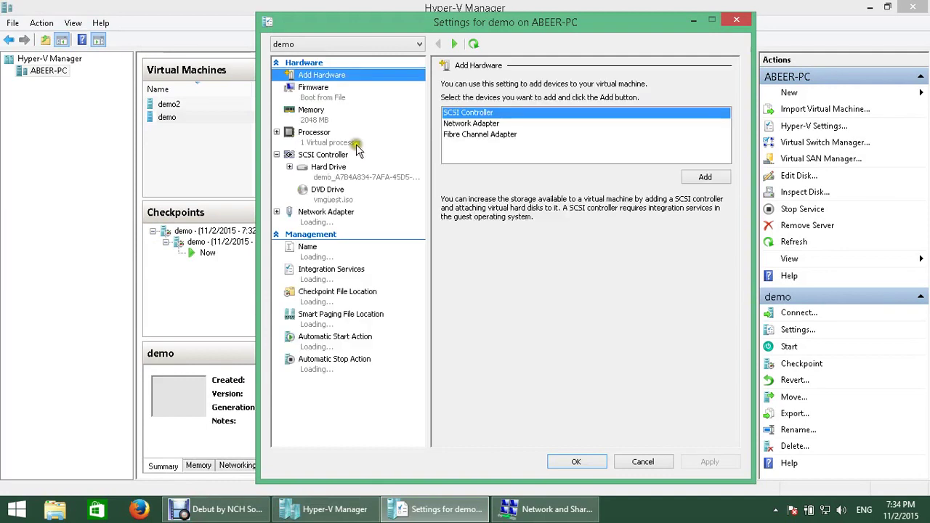
left_click(355, 177)
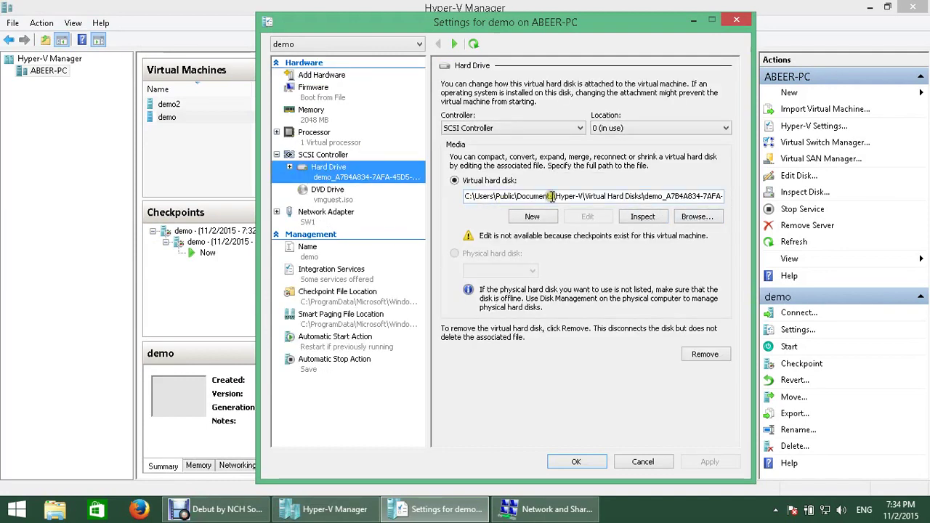
Step: Open File Explorer on the host to browse its drives
right_click(18, 511)
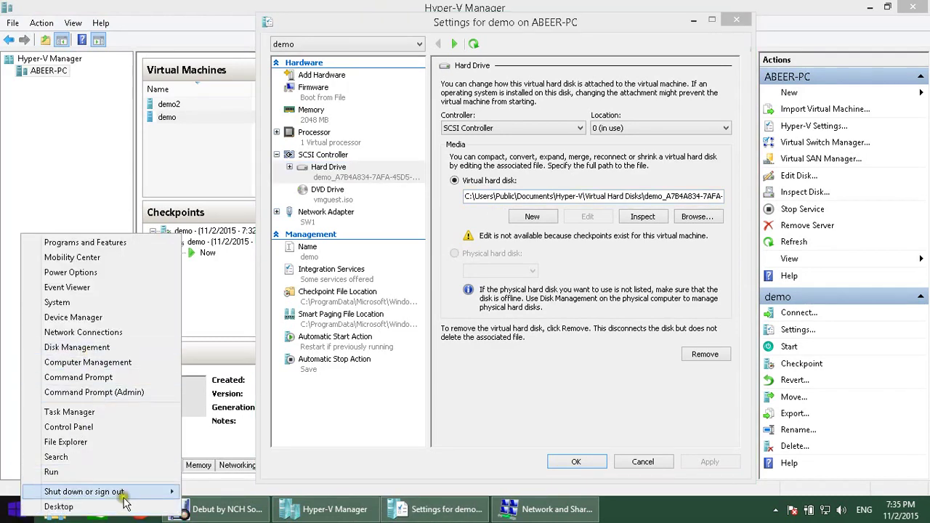
left_click(310, 453)
left_click(65, 512)
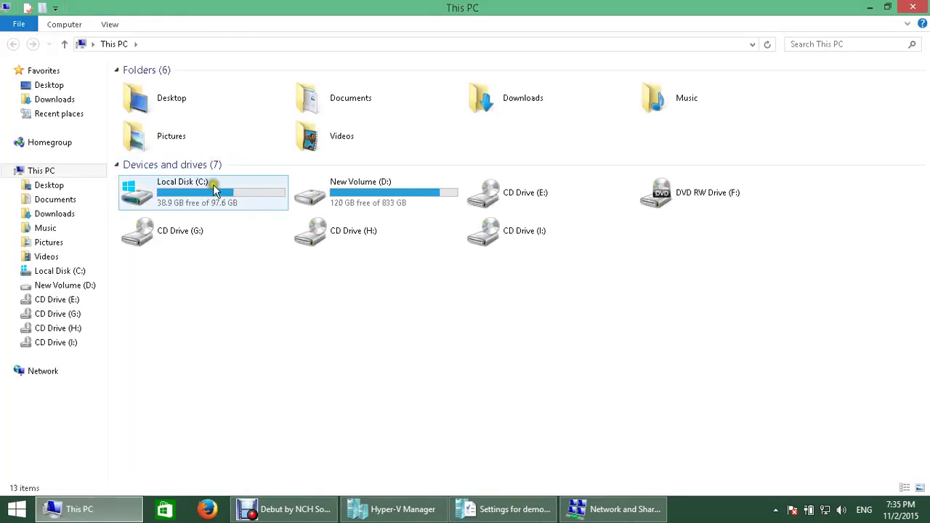
Step: Browse to C:\Users\Public\Public Documents\Hyper-V\Virtual hard disks
double_click(214, 186)
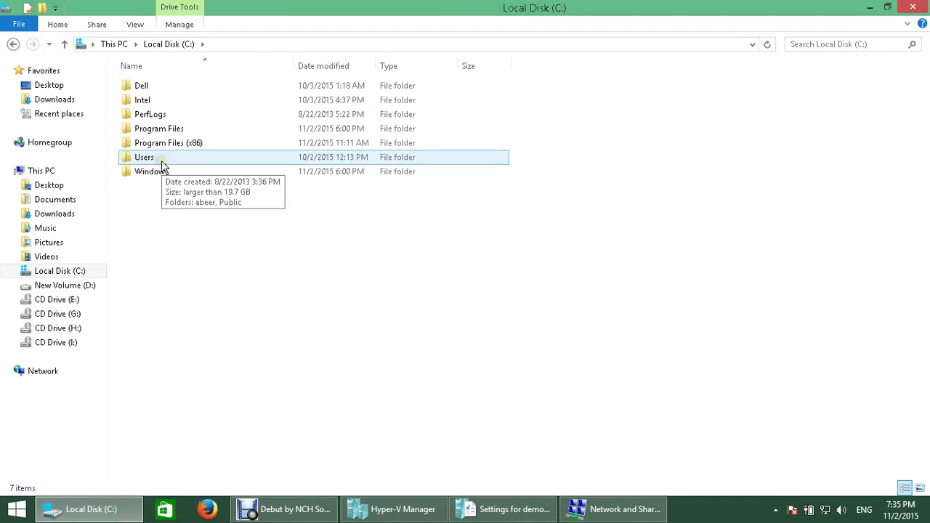
double_click(156, 157)
double_click(143, 104)
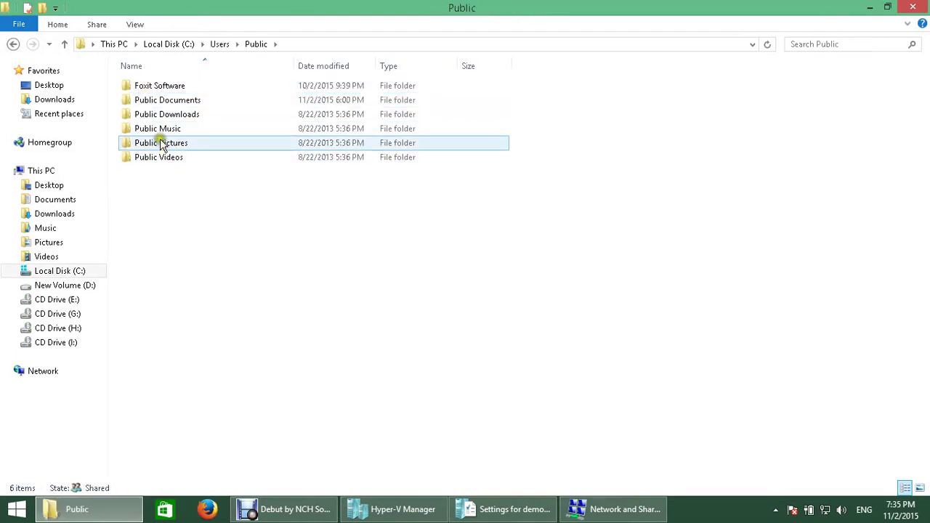
double_click(168, 103)
double_click(155, 84)
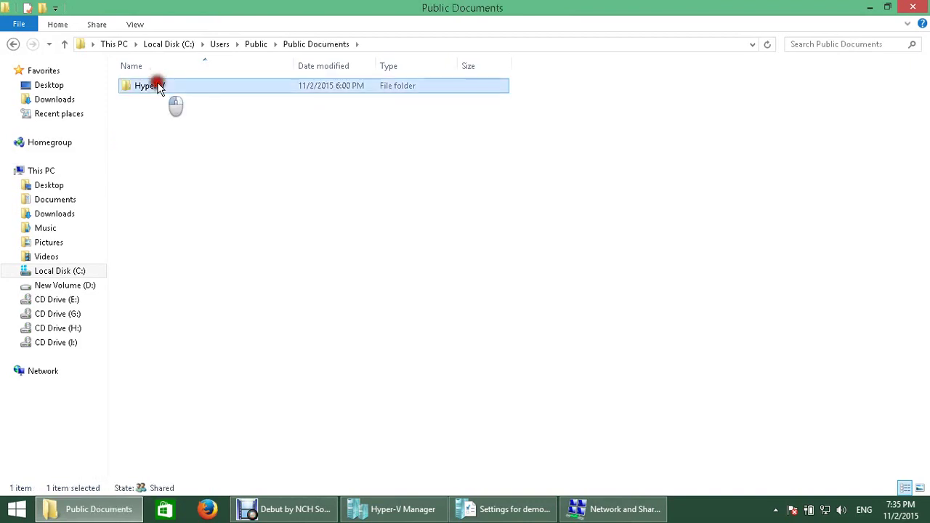
left_click(485, 273)
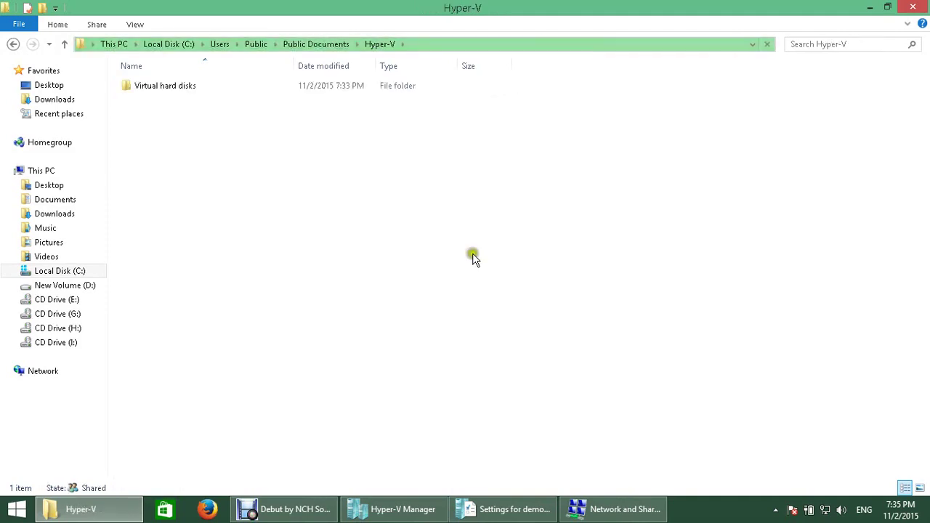
double_click(171, 90)
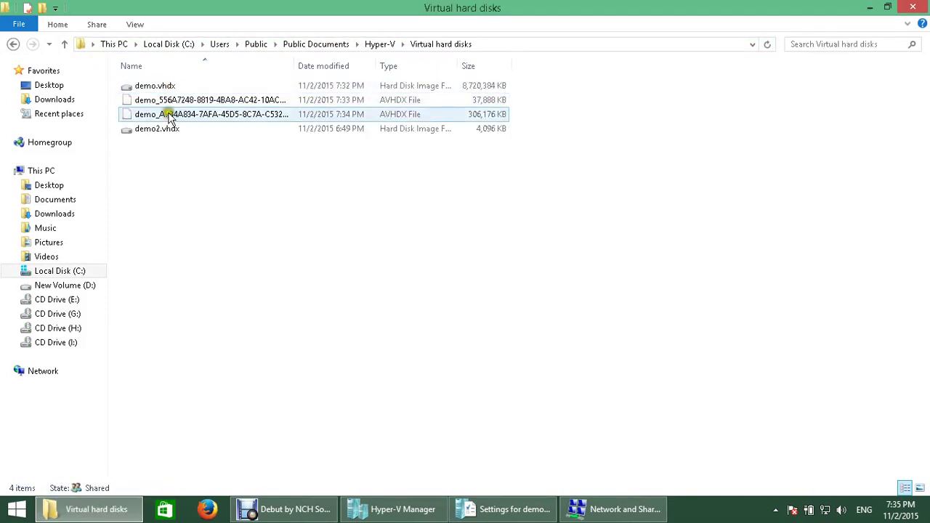
Step: Widen the Name column to show full disk file names, select demo.vhdx, and minimize Explorer
left_click(166, 131)
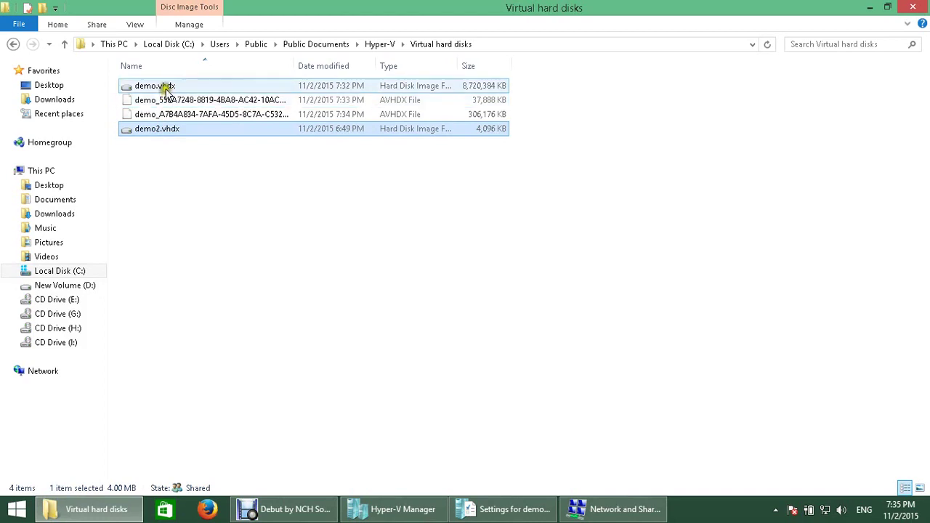
left_click(163, 87)
left_click(192, 130)
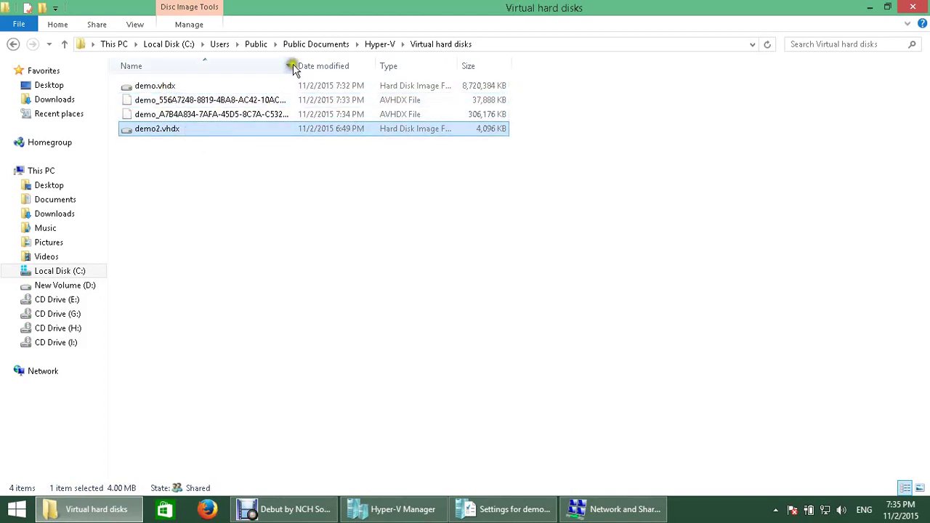
left_click_drag(293, 66, 348, 66)
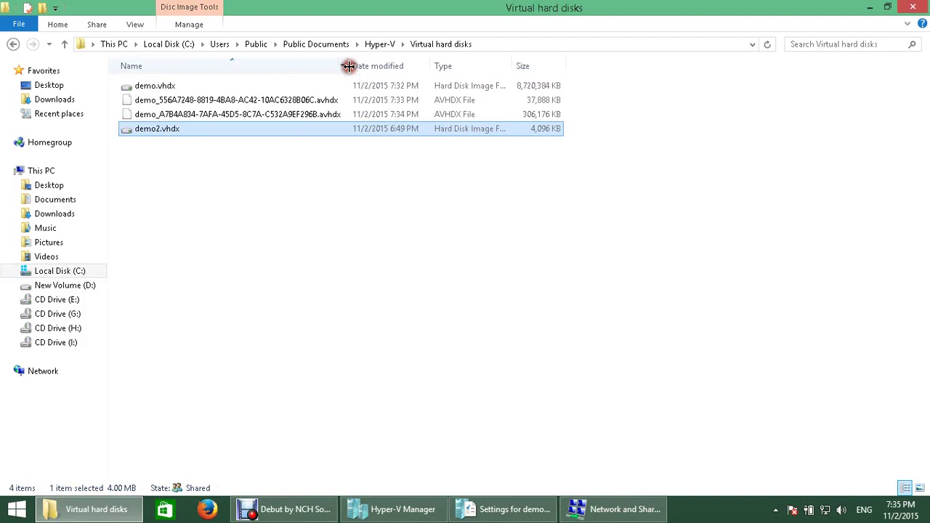
left_click(166, 88)
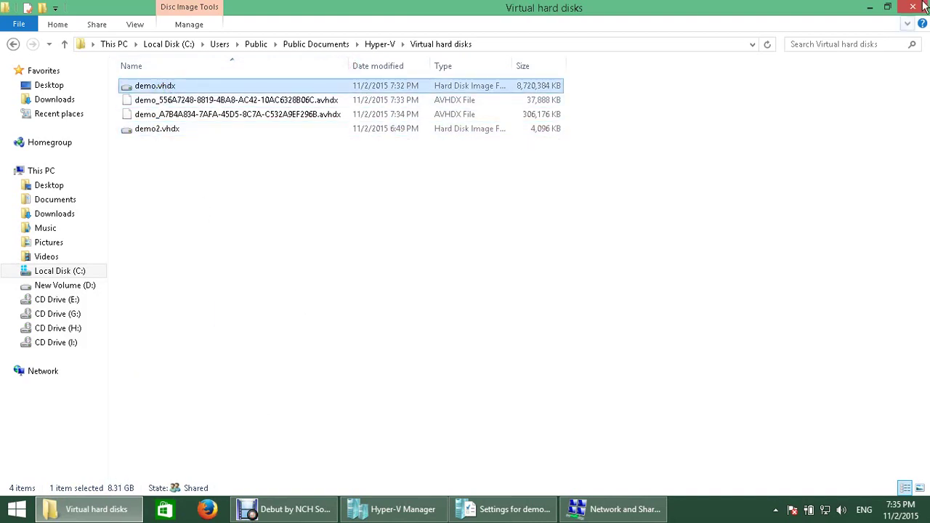
left_click(871, 7)
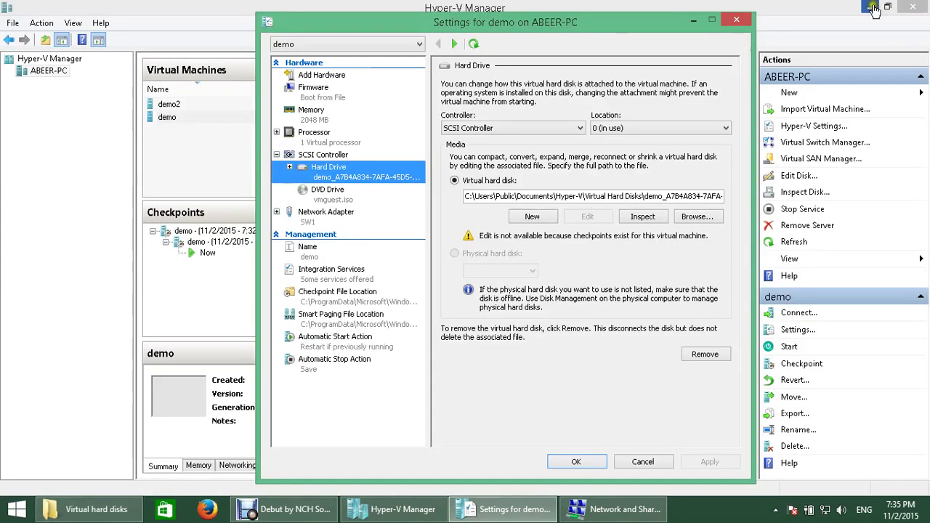
Step: Cancel demo's Settings and clear away Hyper-V Manager, Debut and Network and Sharing Center
left_click(644, 461)
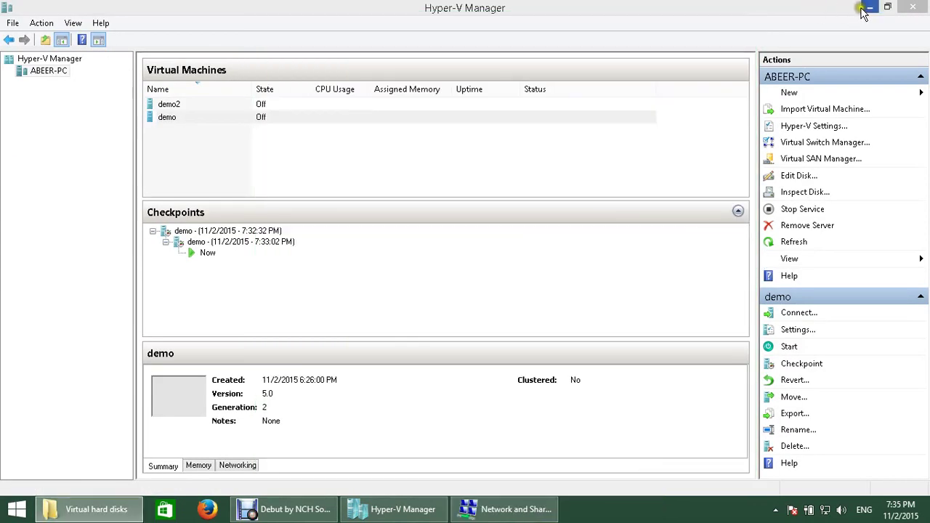
left_click(864, 10)
left_click(876, 9)
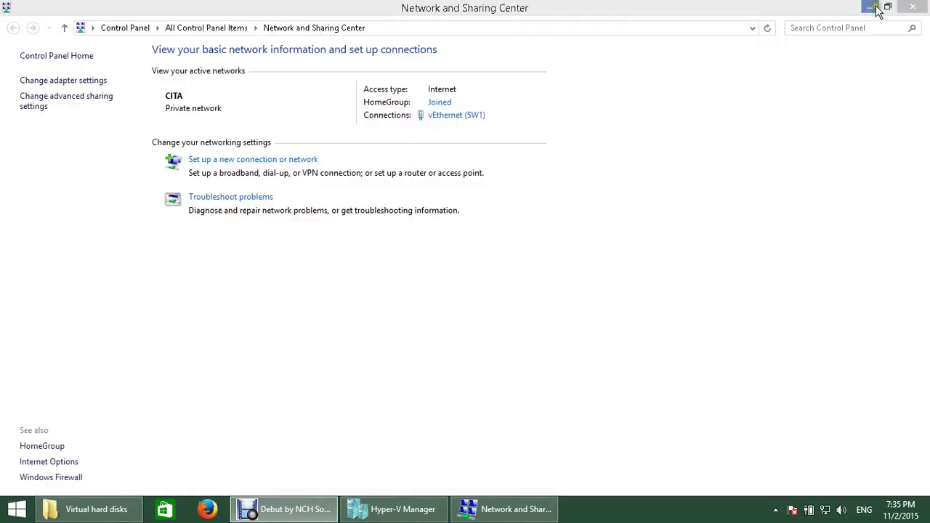
key("alt+F4")
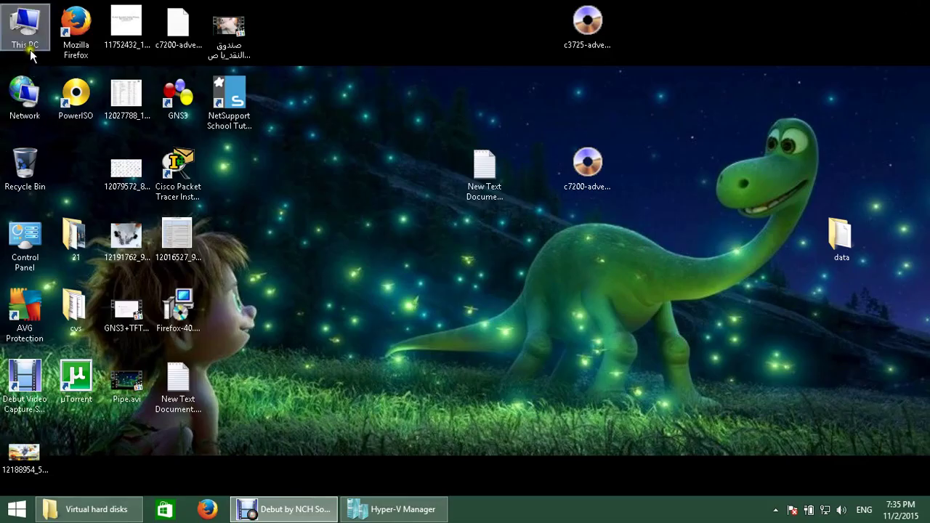
Step: Open Computer Management's Disk Management and start Attach VHD
right_click(30, 45)
left_click(69, 71)
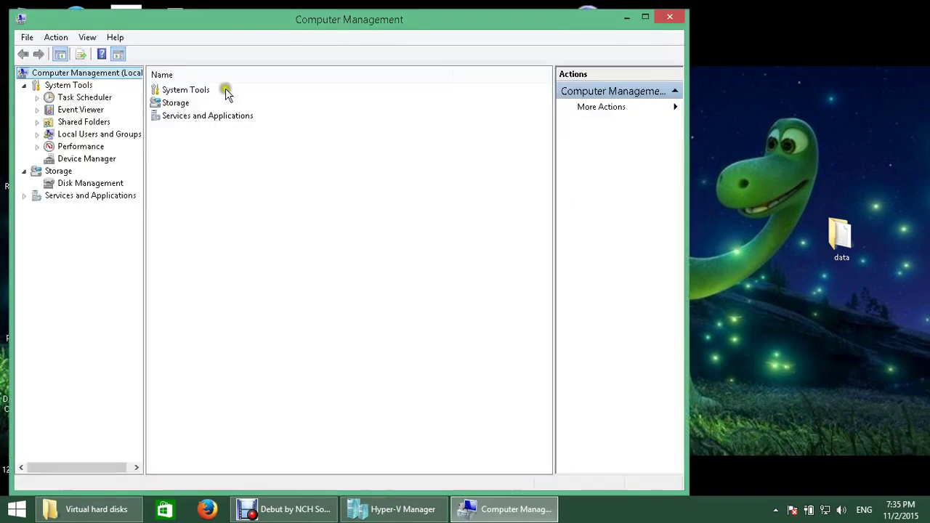
left_click(84, 183)
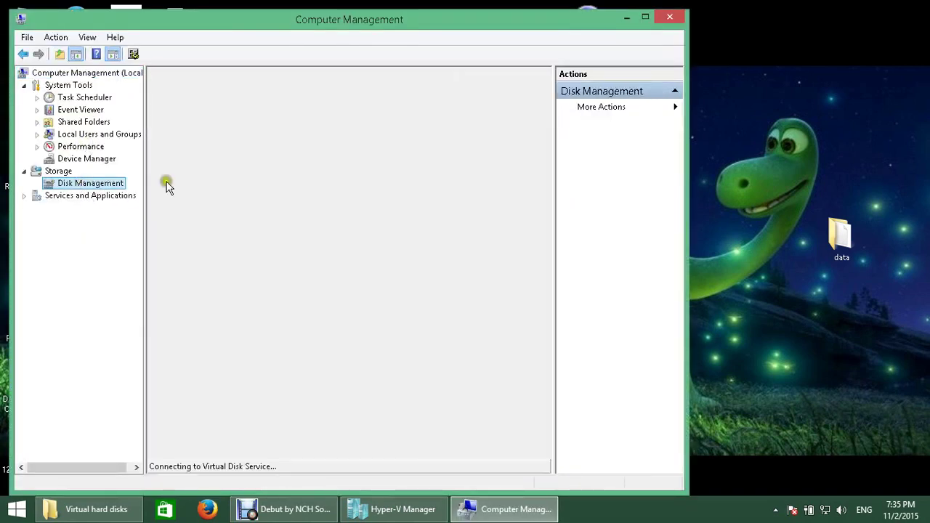
left_click(645, 19)
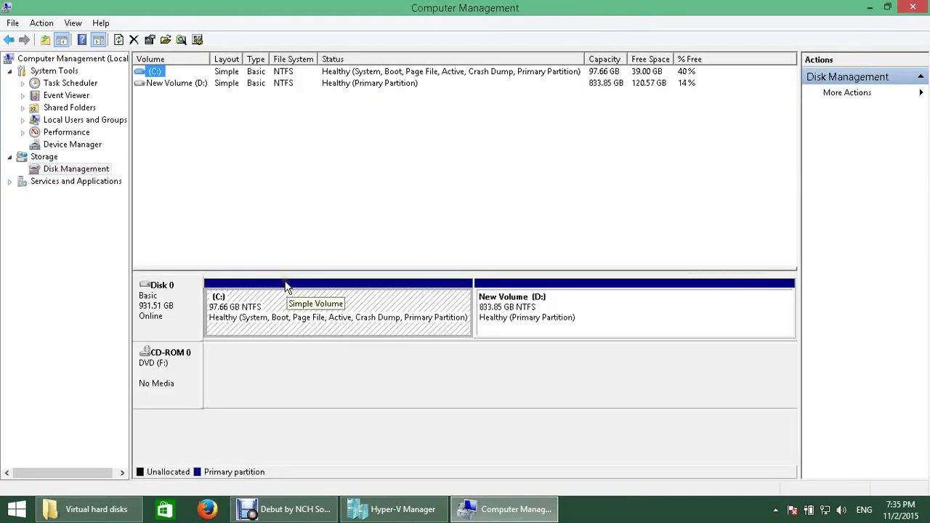
right_click(82, 171)
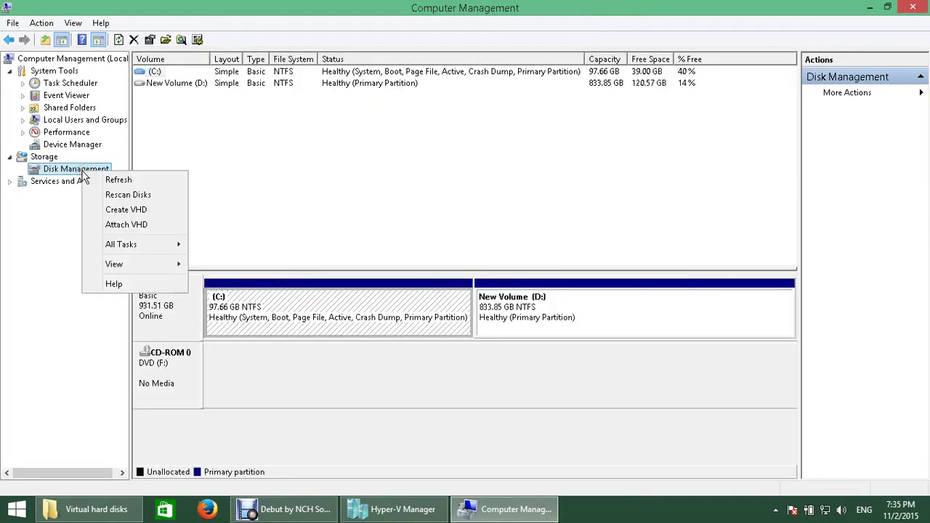
left_click(159, 222)
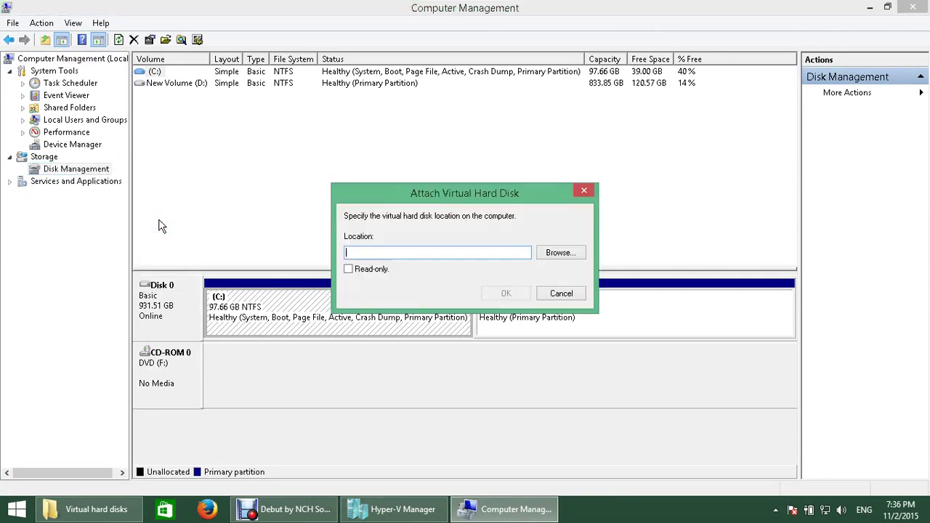
Step: Browse to Public Documents\Hyper-V\Virtual hard disks and pick demo.vhdx as the location
left_click(560, 255)
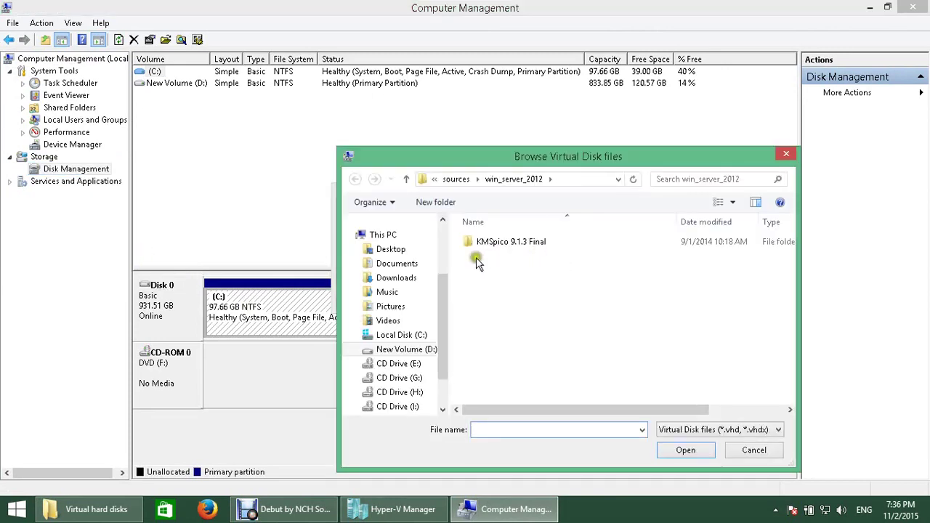
left_click(402, 338)
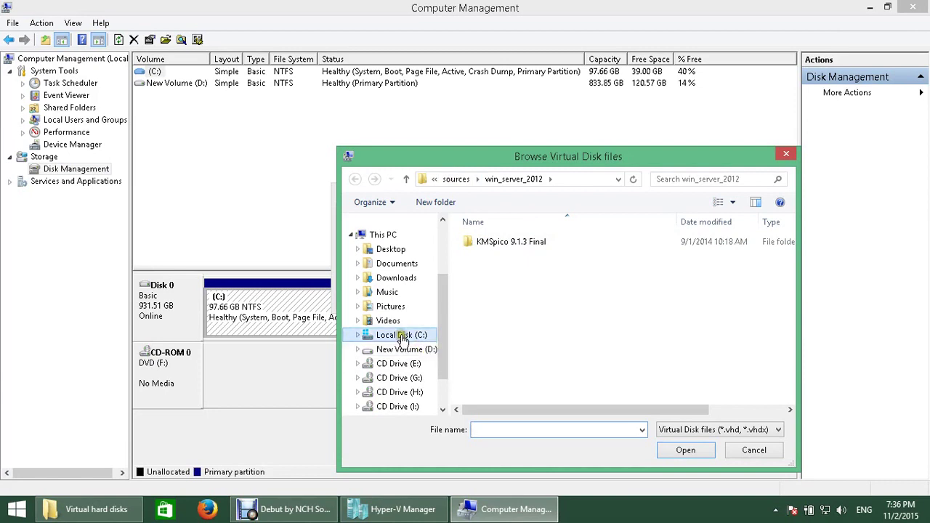
double_click(505, 307)
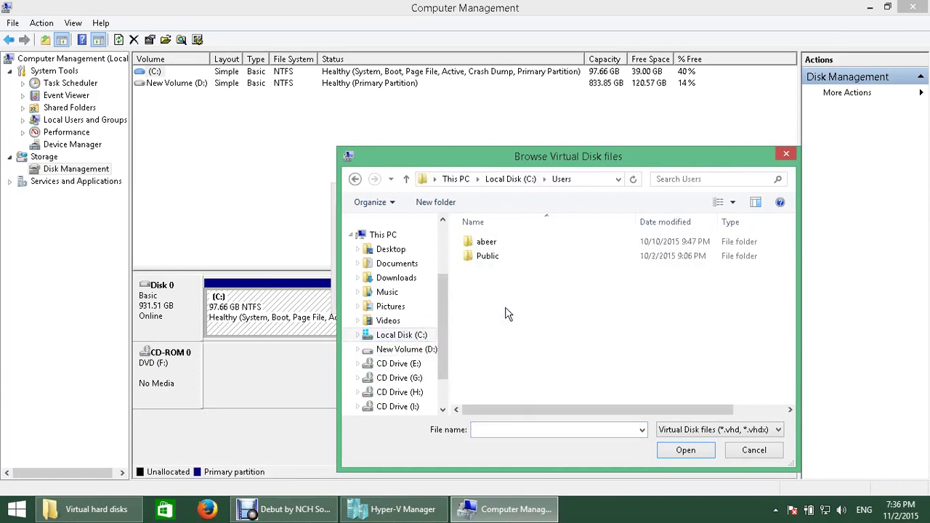
double_click(489, 258)
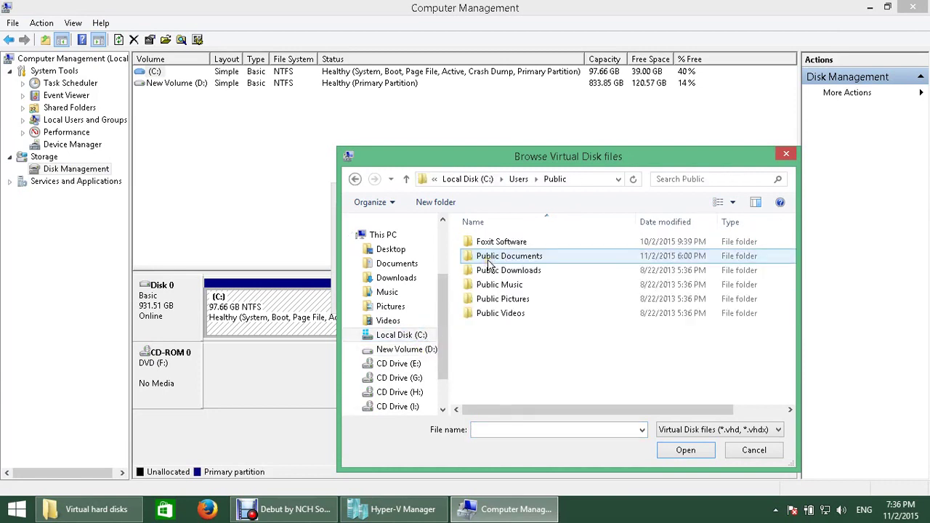
left_click(541, 260)
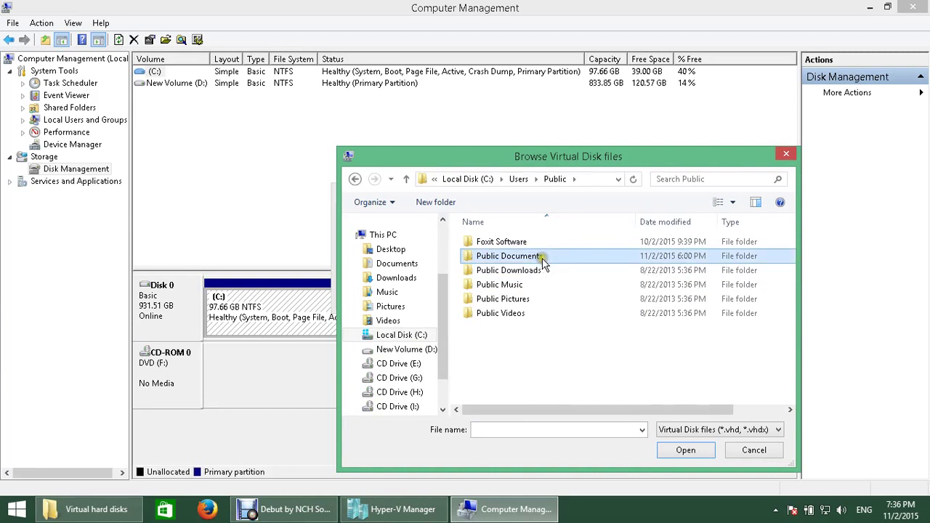
double_click(542, 258)
double_click(516, 244)
double_click(516, 244)
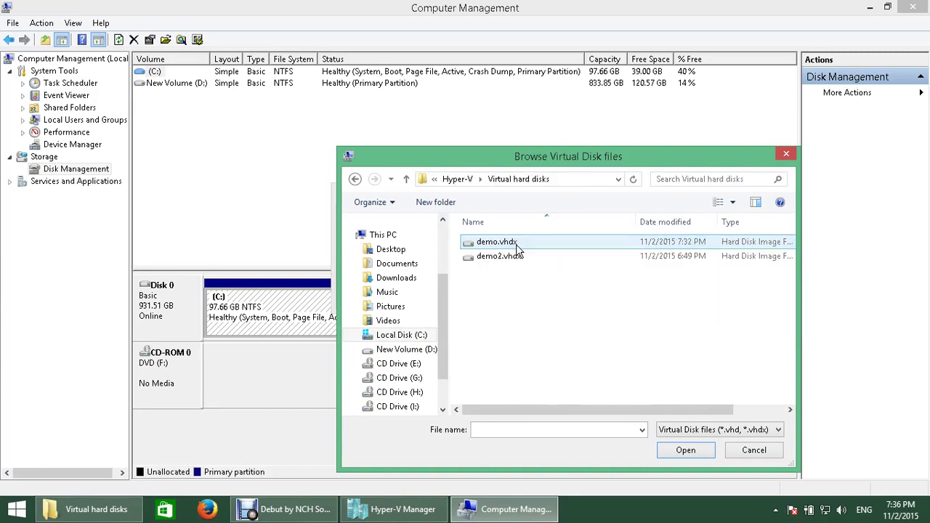
double_click(498, 243)
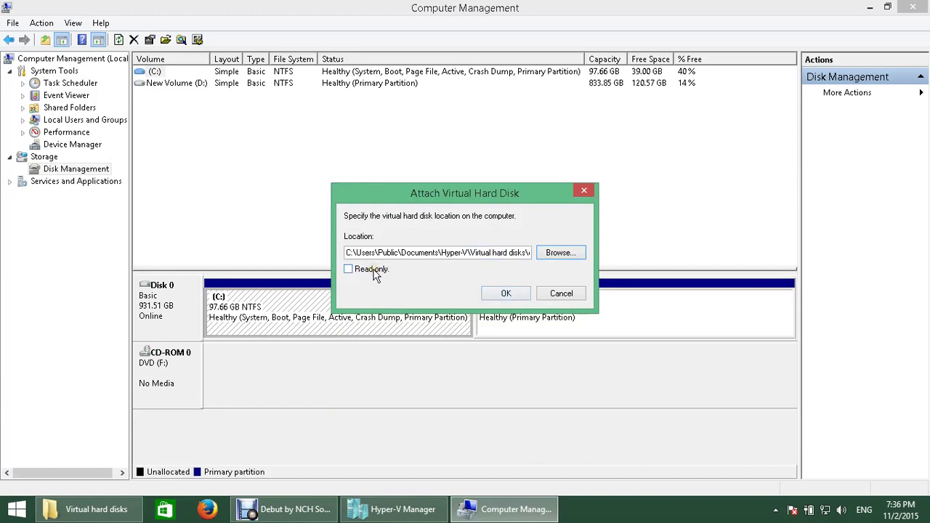
Step: Attach demo.vhdx as Disk 1 and explore its 126.48 GB J: partition in File Explorer
left_click(488, 294)
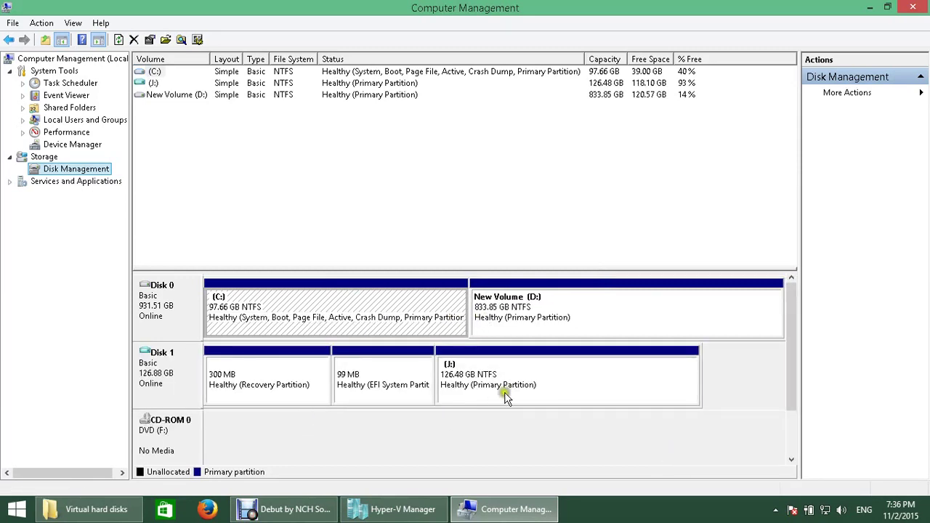
left_click(507, 398)
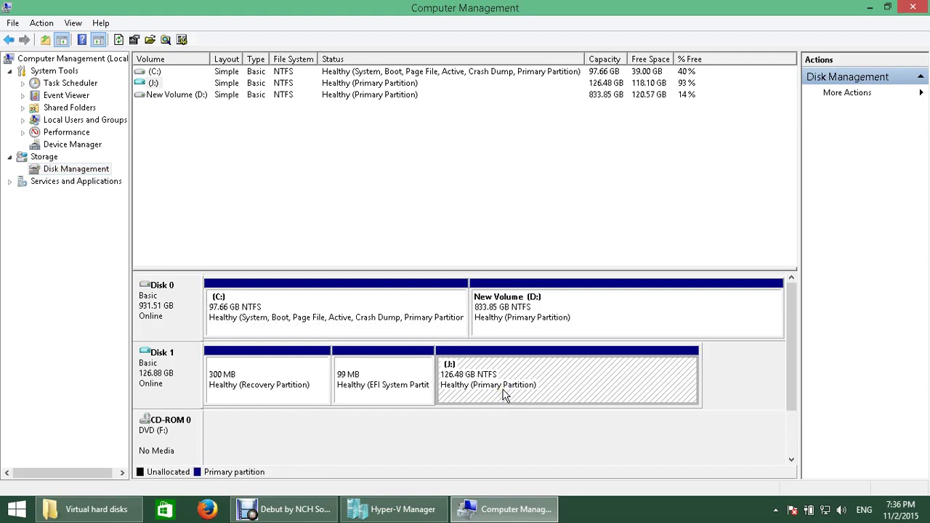
left_click(279, 384)
left_click(365, 386)
left_click(277, 385)
left_click(402, 370)
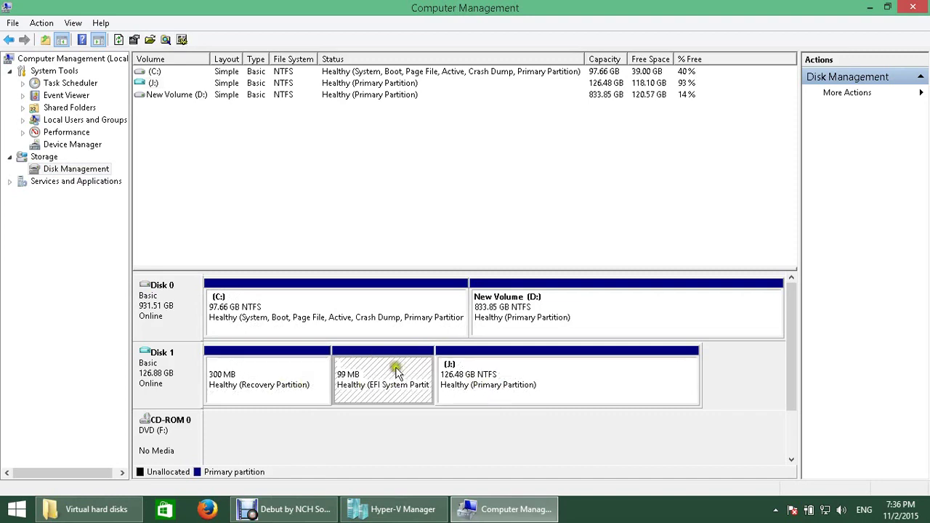
right_click(509, 388)
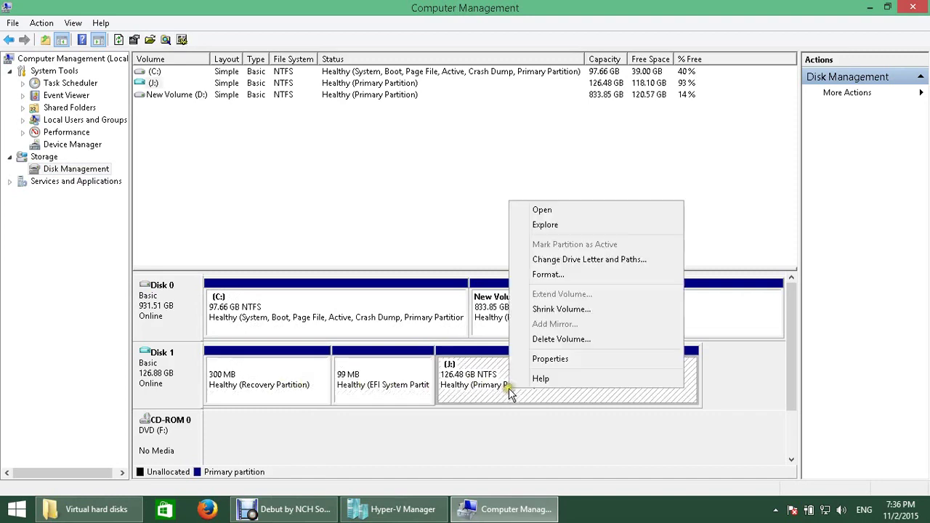
left_click(550, 213)
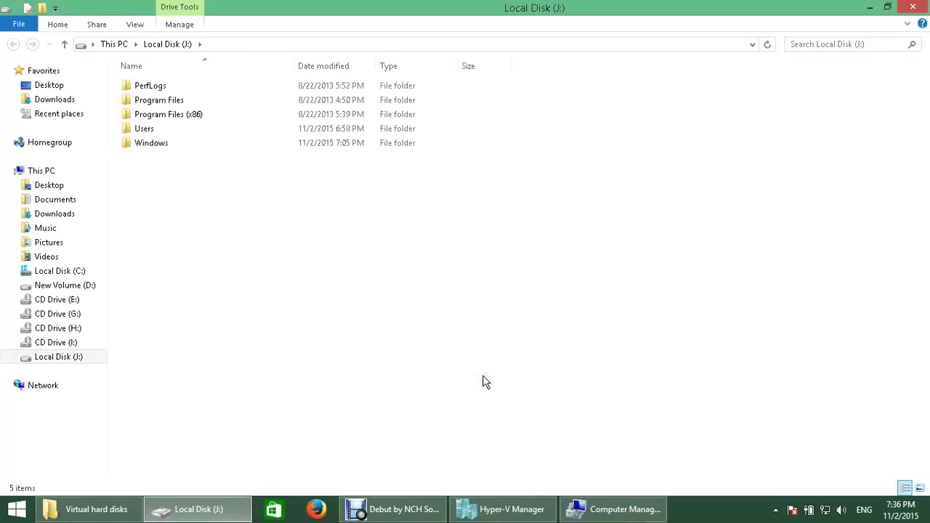
Step: Browse into J:\Users\Administrator\Desktop, granting access to the Administrator folder
right_click(189, 234)
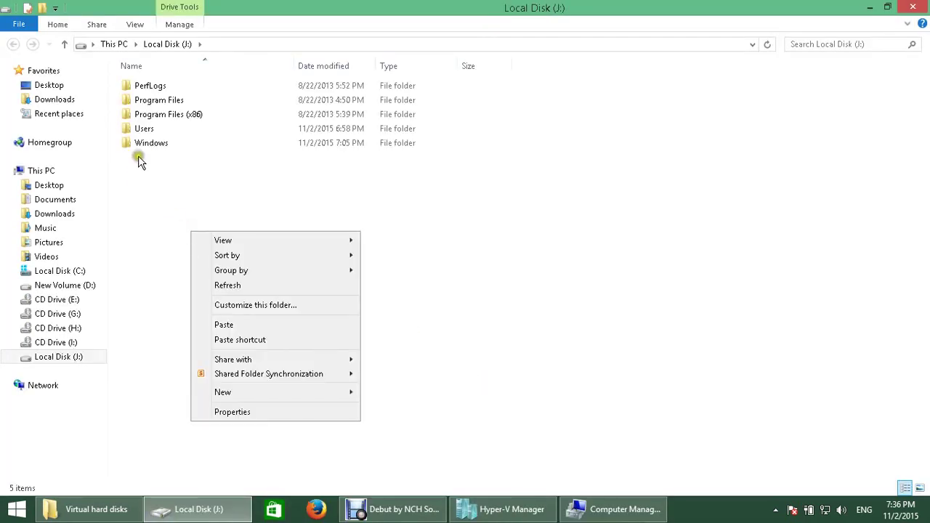
double_click(138, 129)
double_click(138, 88)
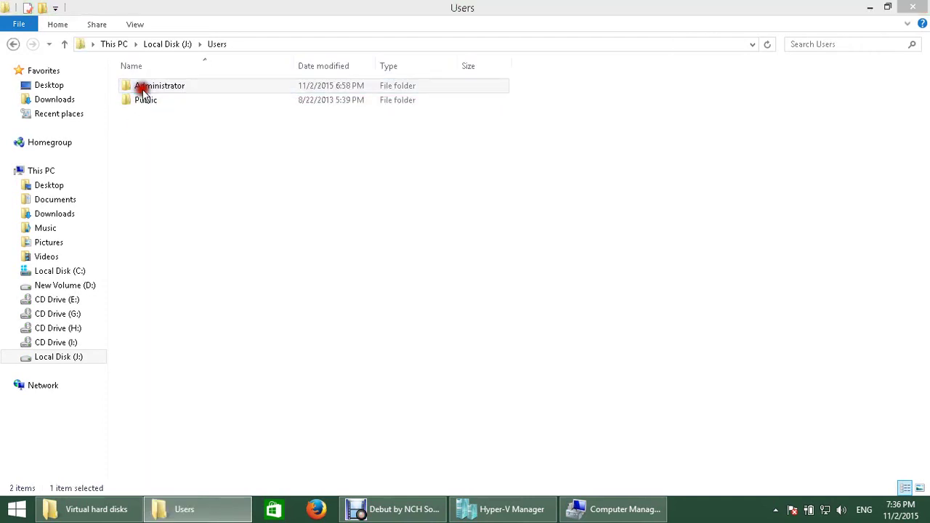
left_click(471, 274)
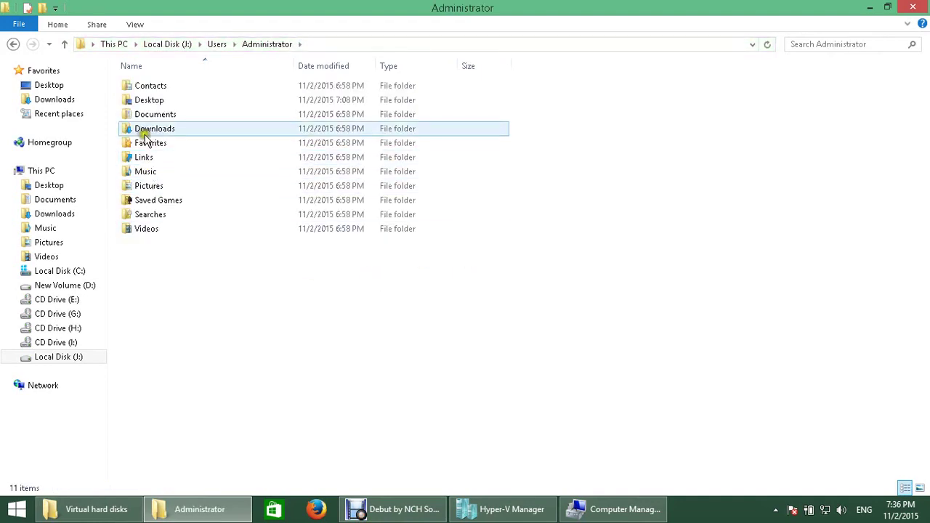
double_click(146, 103)
Step: Create and name a new folder on that Desktop, then close File Explorer
right_click(194, 185)
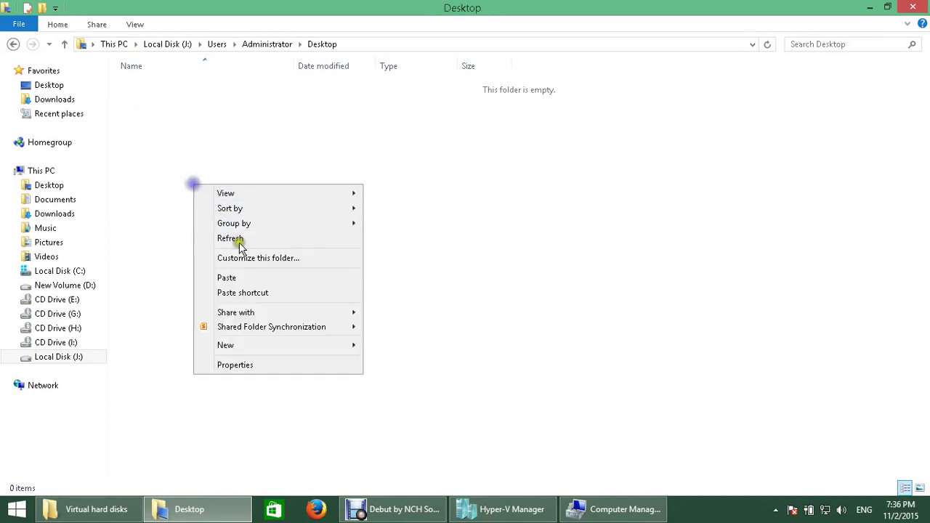
mouse_move(331, 352)
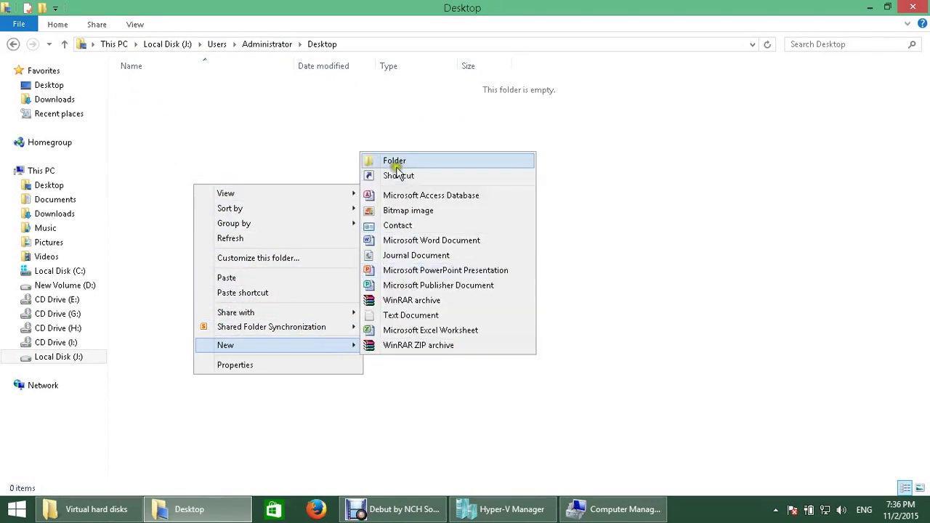
left_click(396, 161)
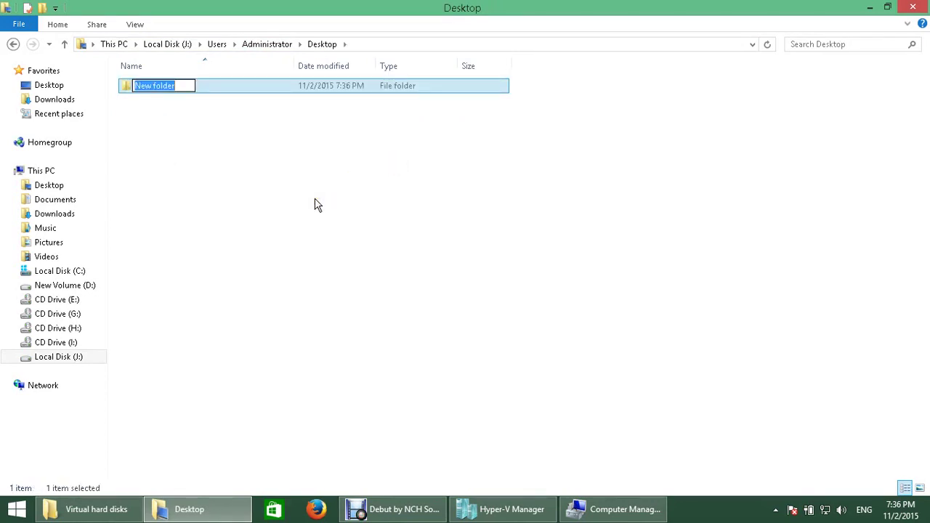
type("abeer")
key("Return")
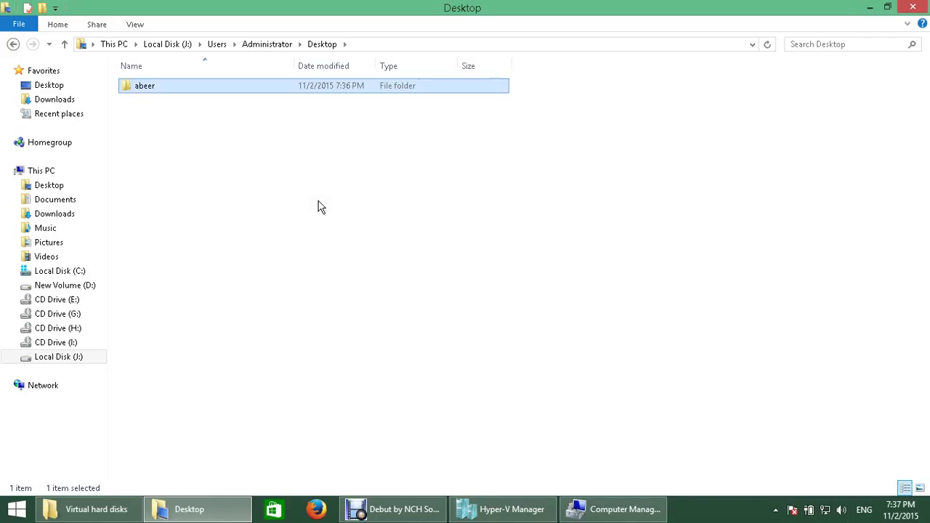
left_click(320, 207)
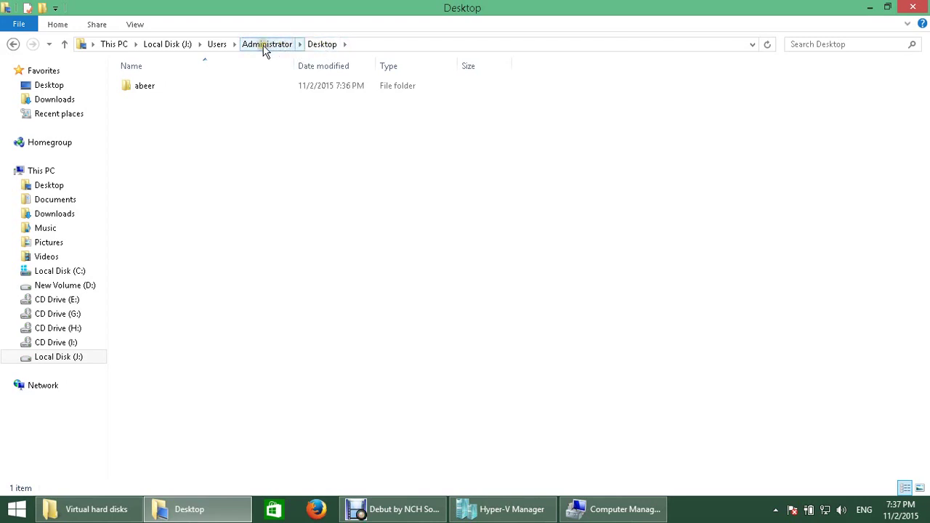
left_click(149, 88)
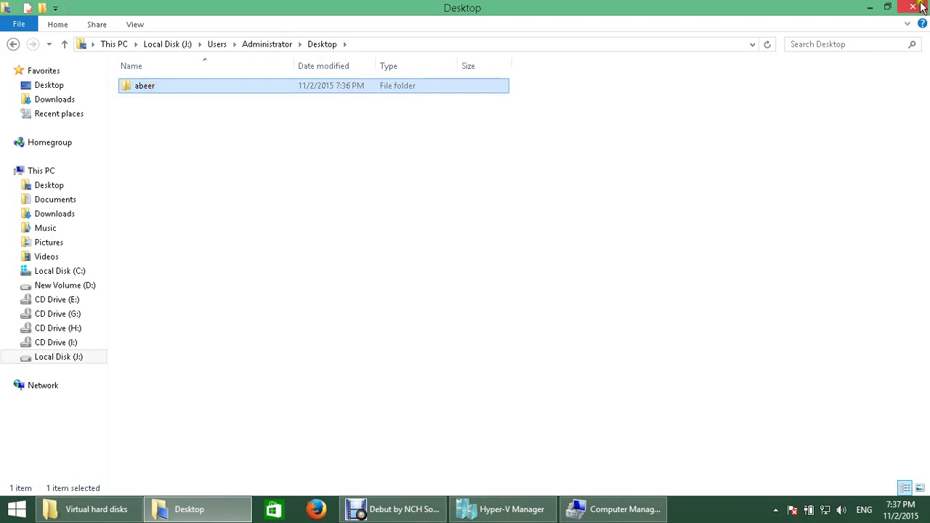
left_click(918, 9)
Step: Take Disk 1 offline and detach its demo.vhdx file in Computer Management
left_click(392, 509)
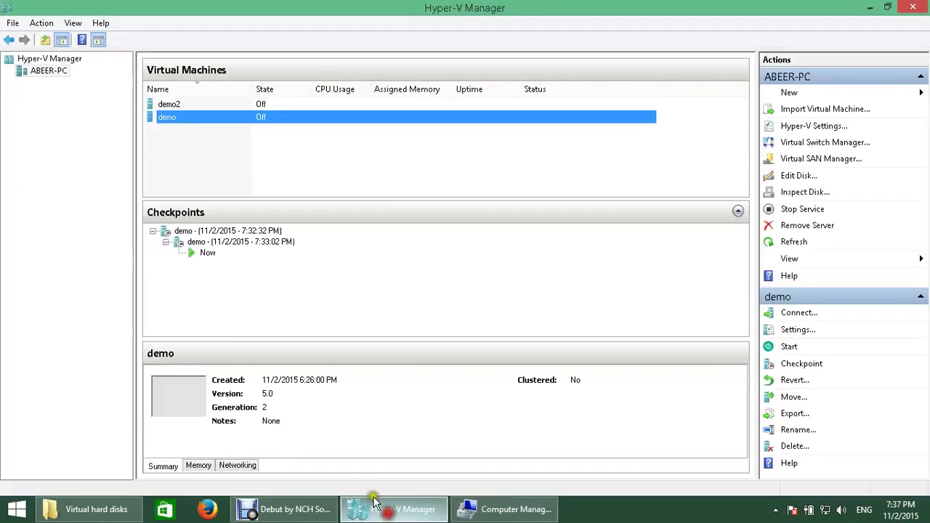
left_click(516, 509)
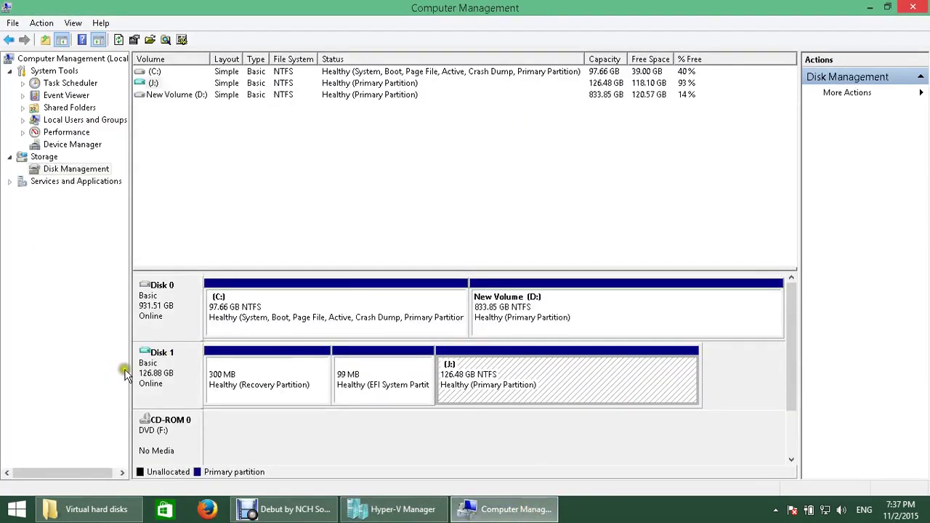
right_click(184, 380)
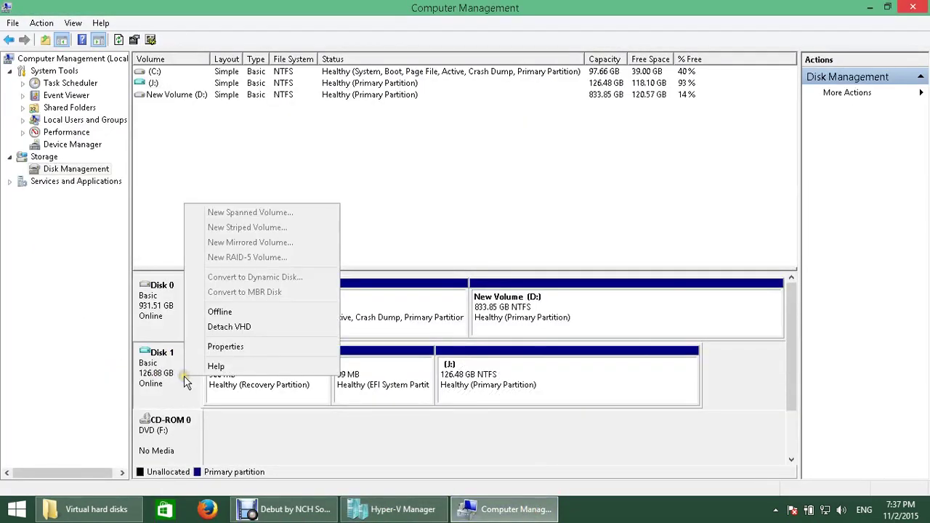
left_click(239, 312)
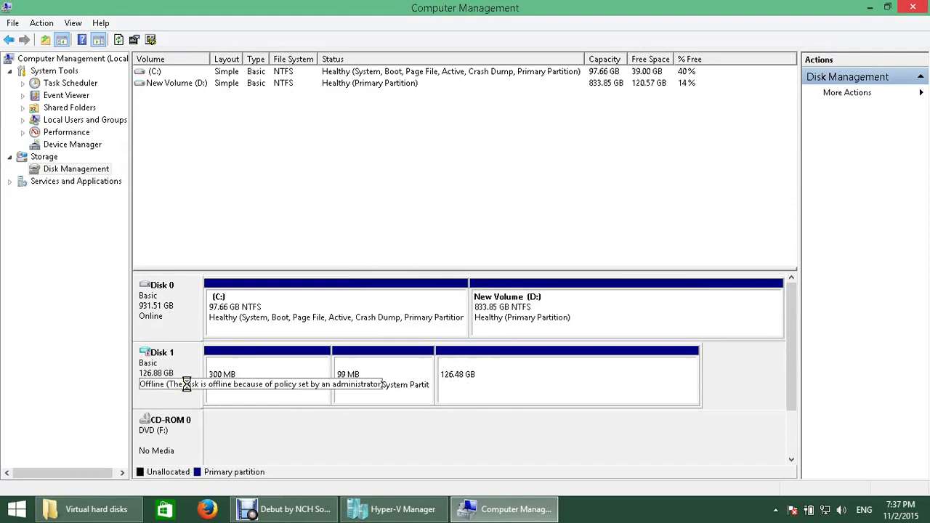
right_click(188, 389)
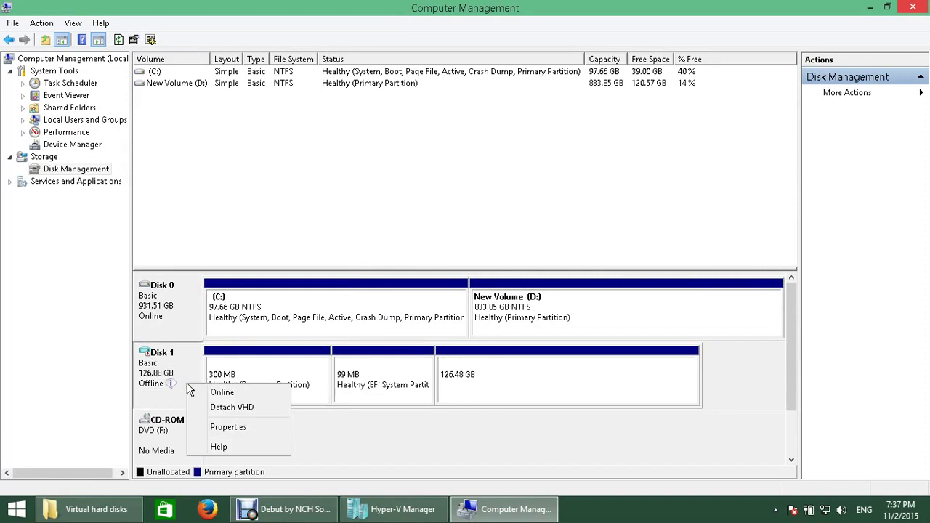
left_click(228, 408)
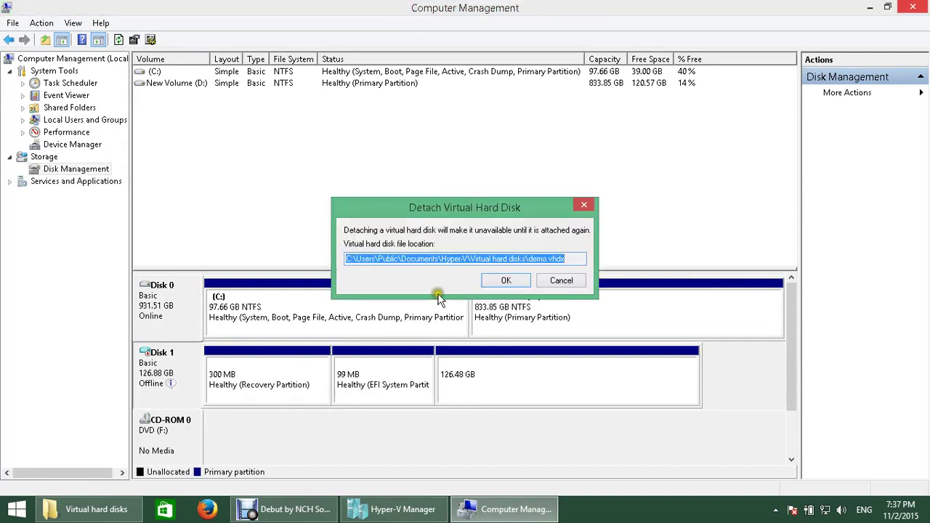
left_click(501, 282)
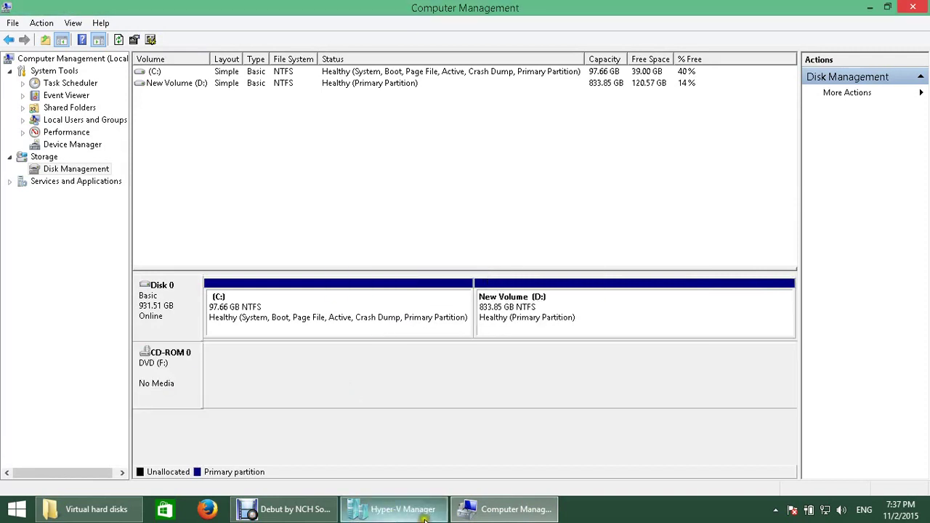
left_click(425, 517)
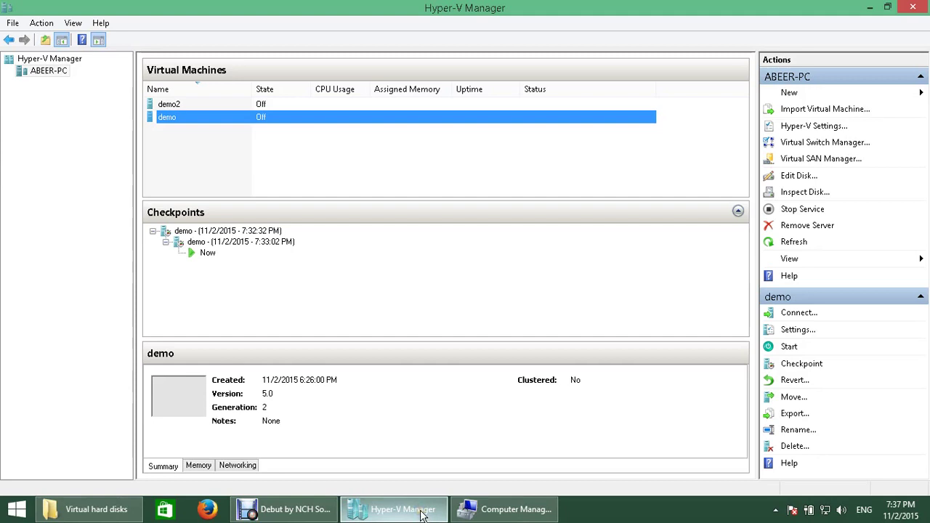
right_click(183, 119)
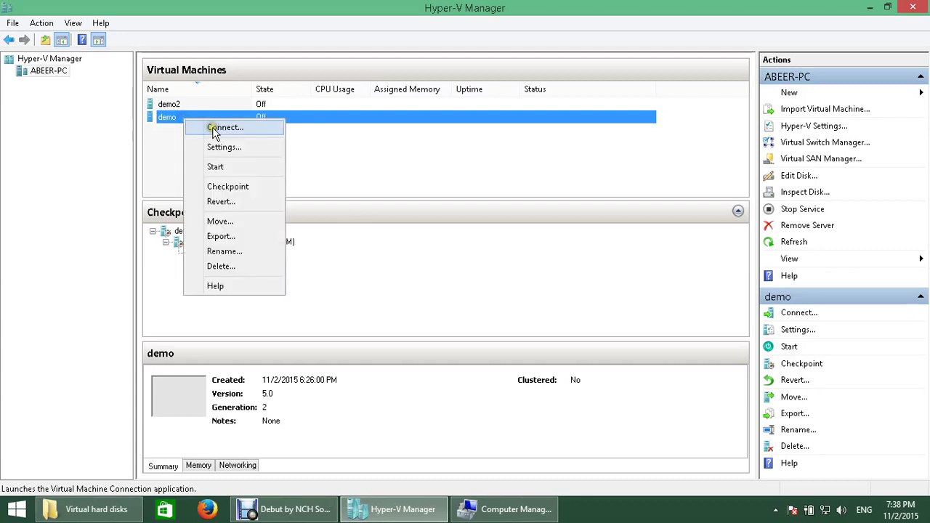
left_click(231, 167)
right_click(206, 115)
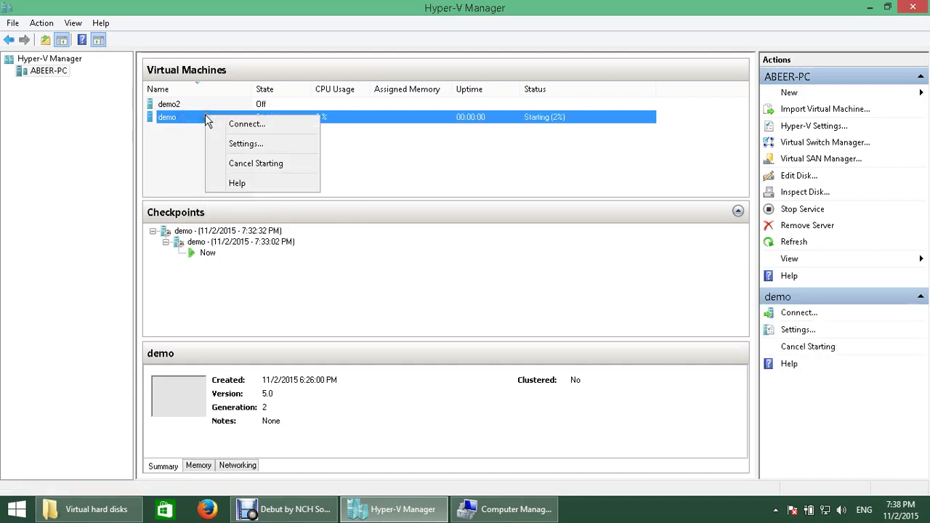
left_click(256, 163)
left_click(194, 117)
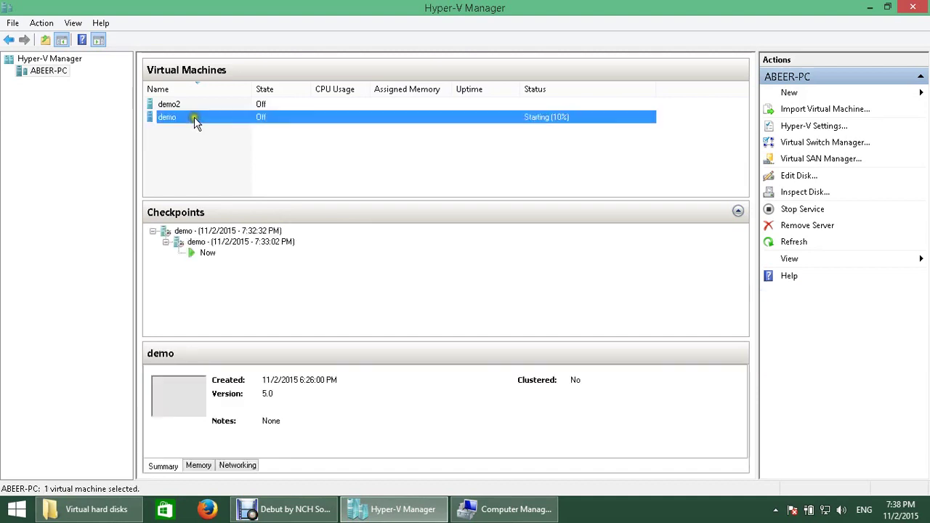
right_click(194, 117)
left_click(243, 134)
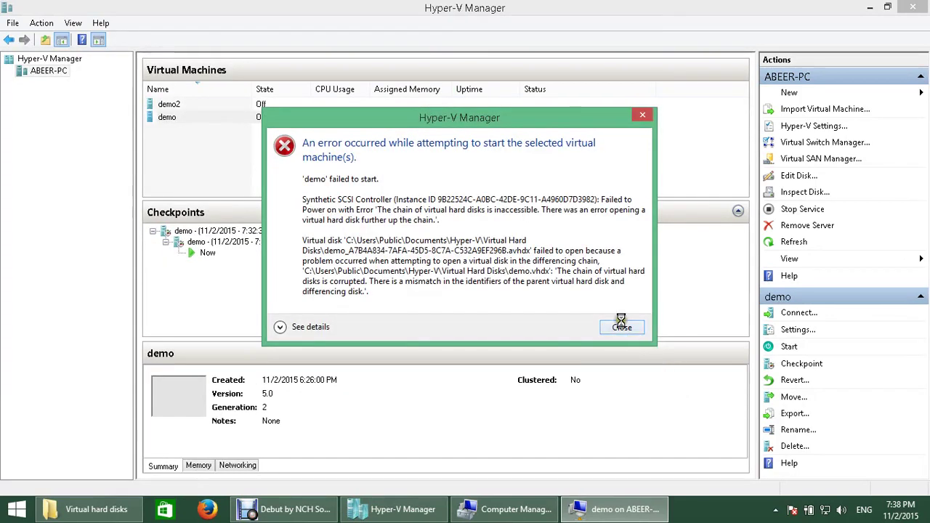
left_click(622, 326)
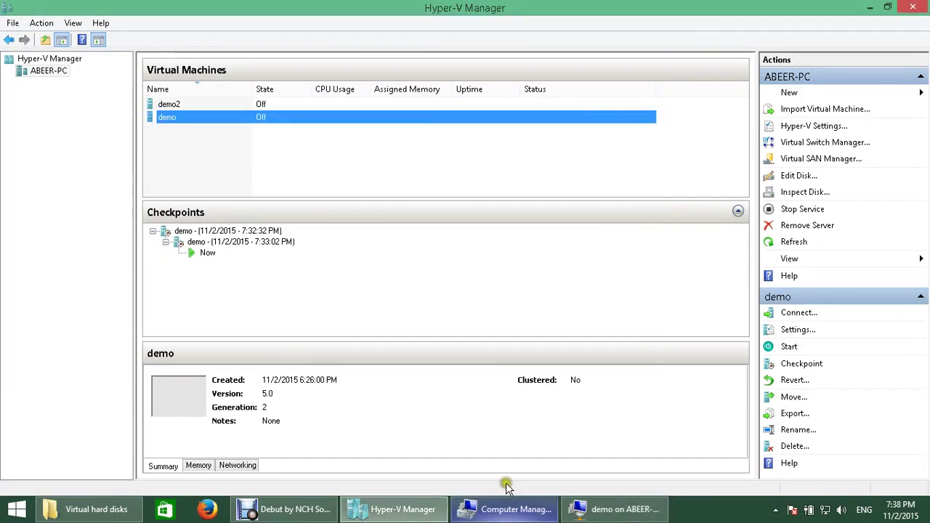
right_click(216, 122)
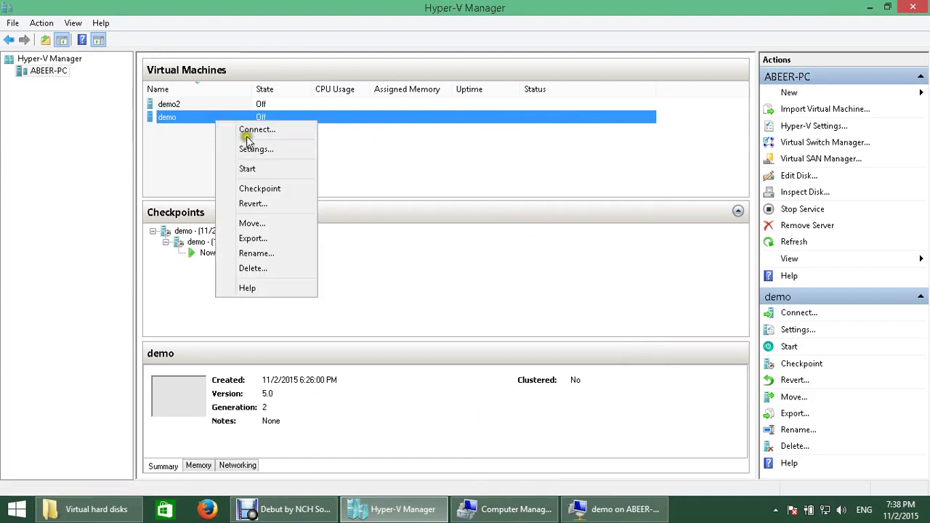
left_click(271, 170)
left_click(614, 514)
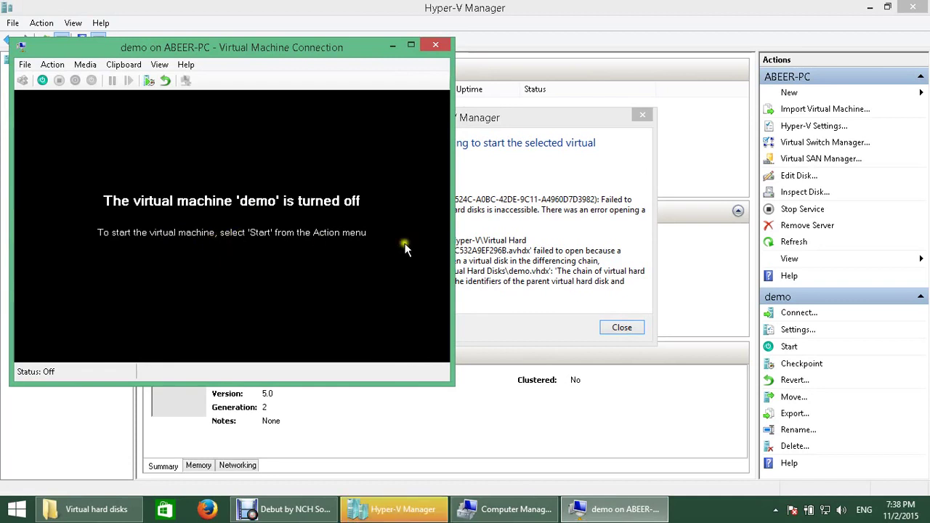
left_click(436, 45)
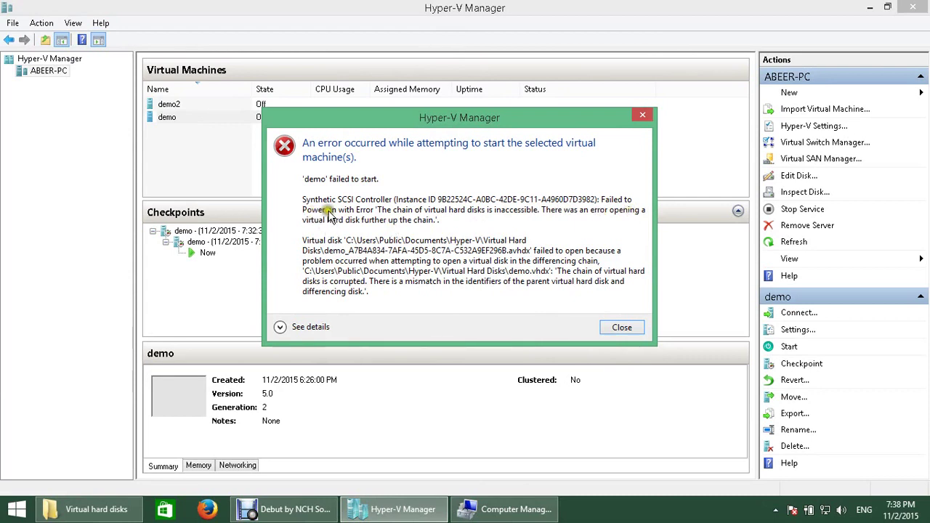
left_click(633, 331)
left_click(279, 138)
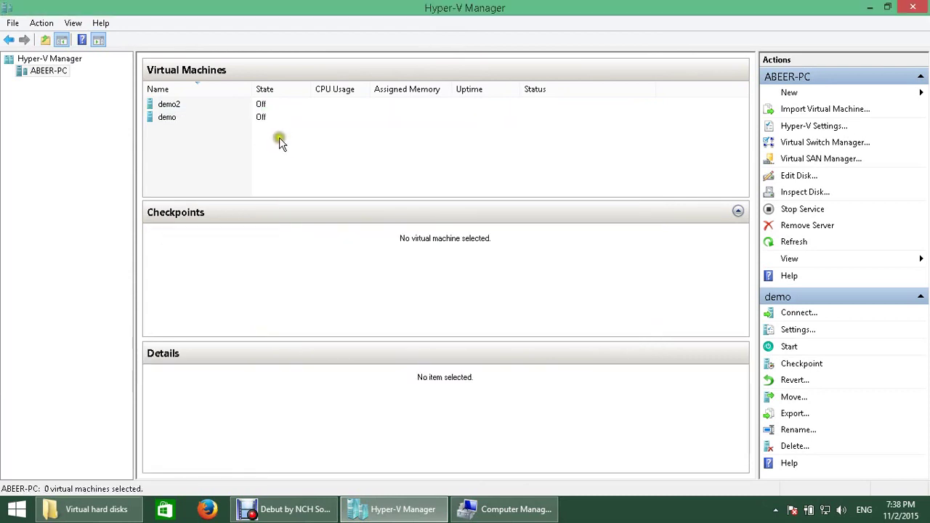
Step: Try starting the demo VM and dismiss the start-failure error
right_click(192, 116)
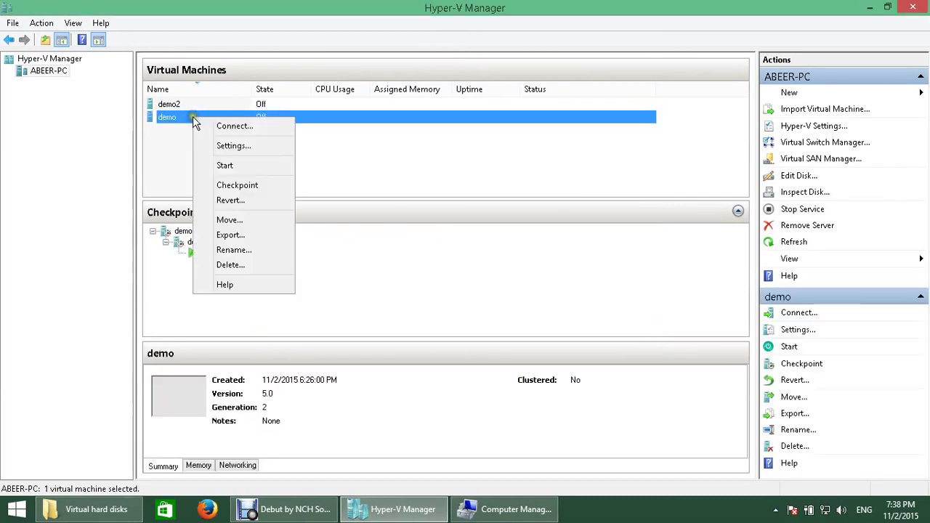
left_click(251, 170)
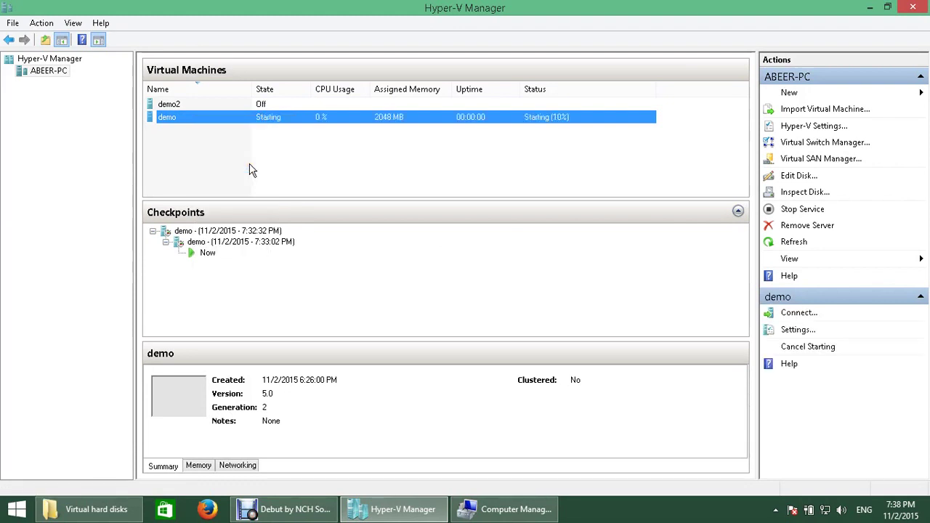
left_click(380, 244)
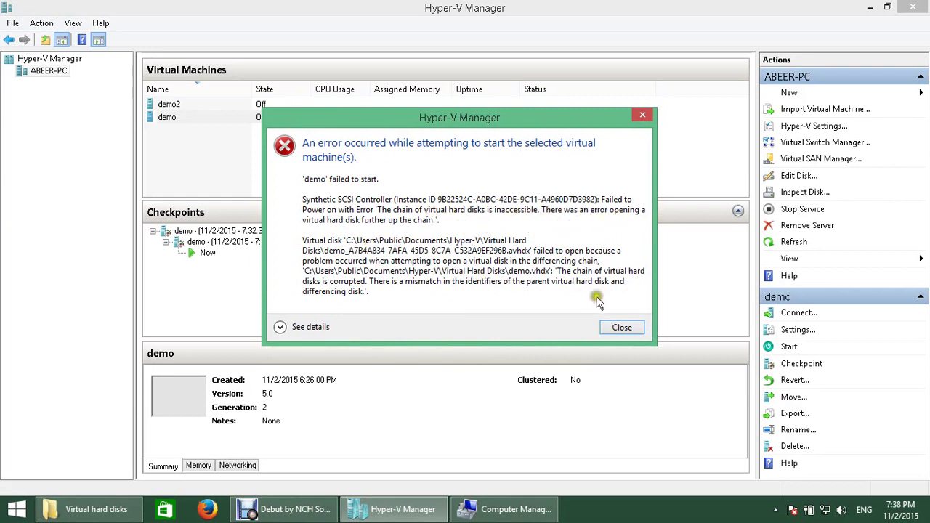
left_click(622, 327)
Step: Check Disk Management in Computer Management, then bring Hyper-V Manager back to the front
left_click(414, 513)
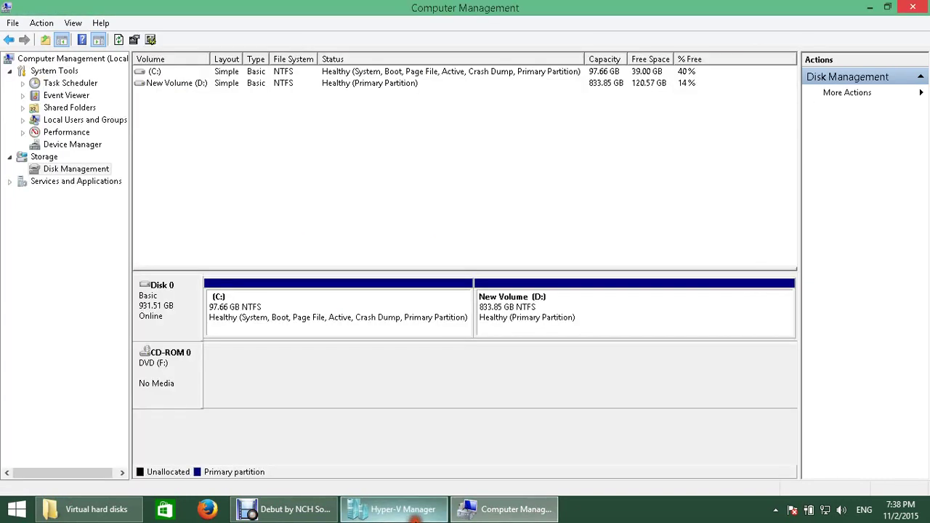
right_click(91, 172)
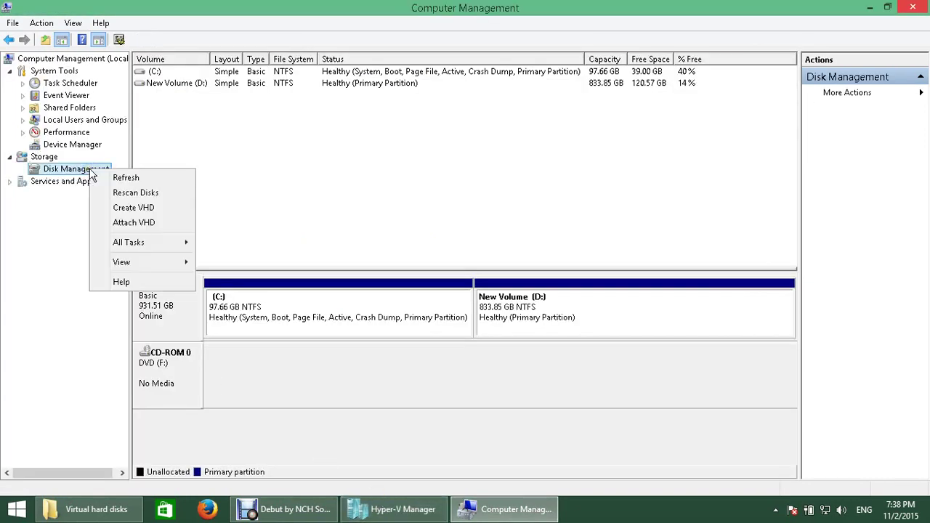
left_click(483, 209)
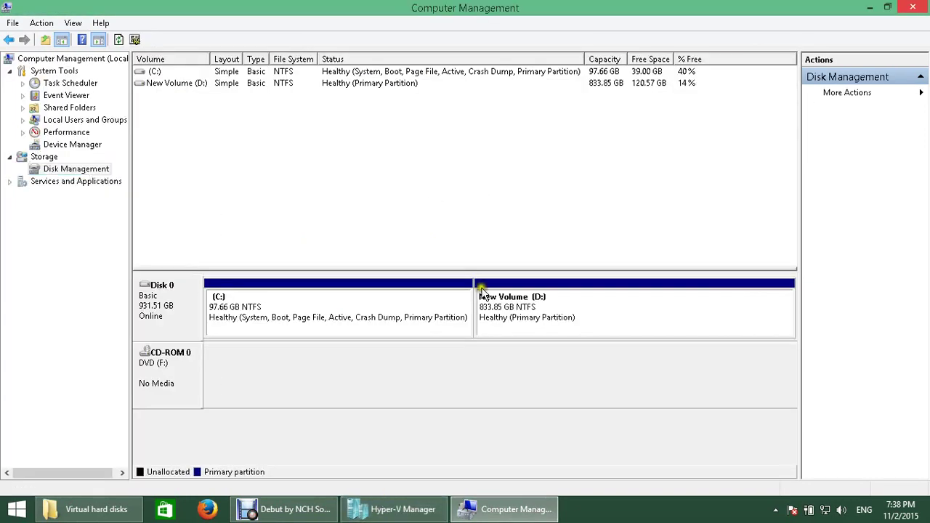
left_click(534, 511)
left_click(411, 510)
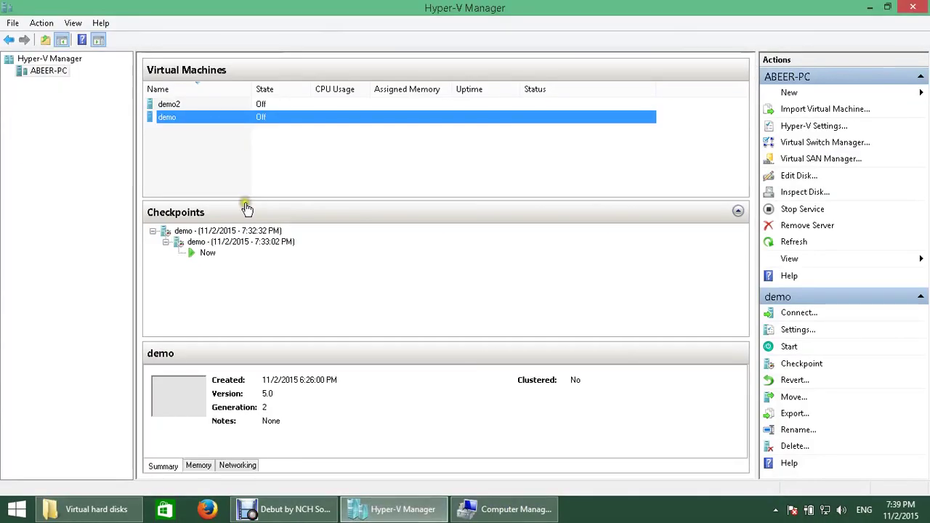
Step: Open demo's Hard Drive settings and inspect its .avhdx disk, revealing the broken chain
right_click(182, 122)
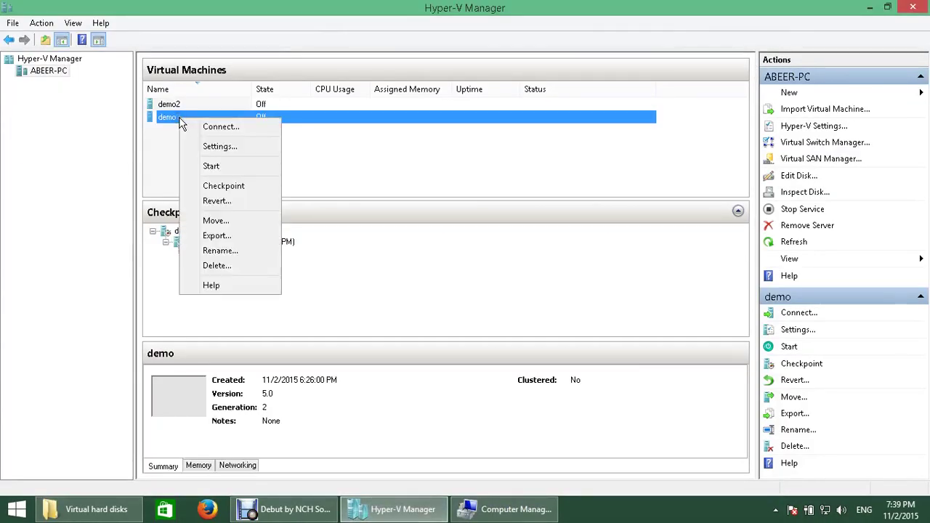
left_click(224, 147)
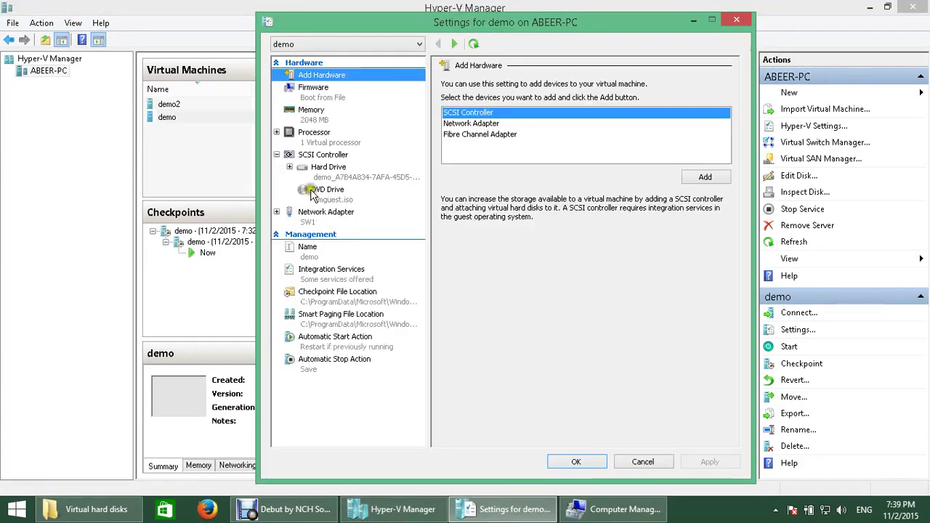
left_click(321, 178)
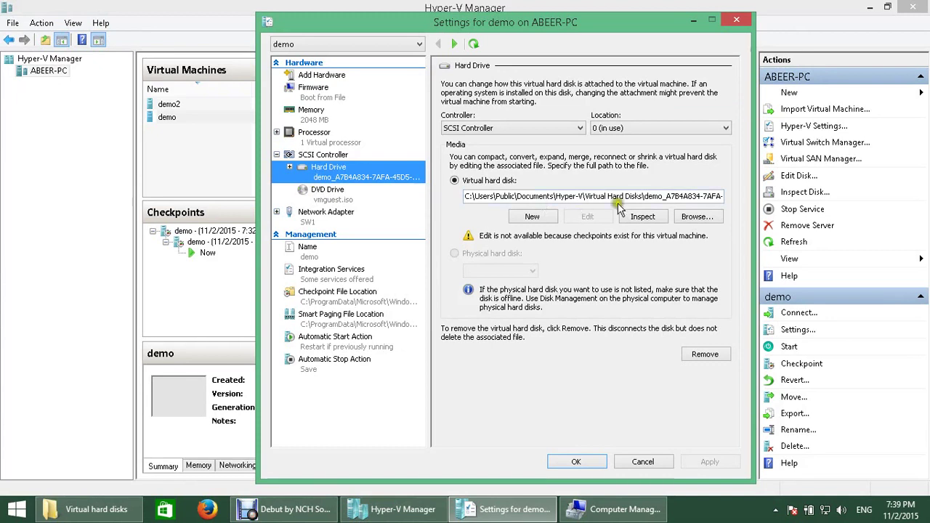
left_click(611, 195)
left_click_drag(557, 195, 404, 198)
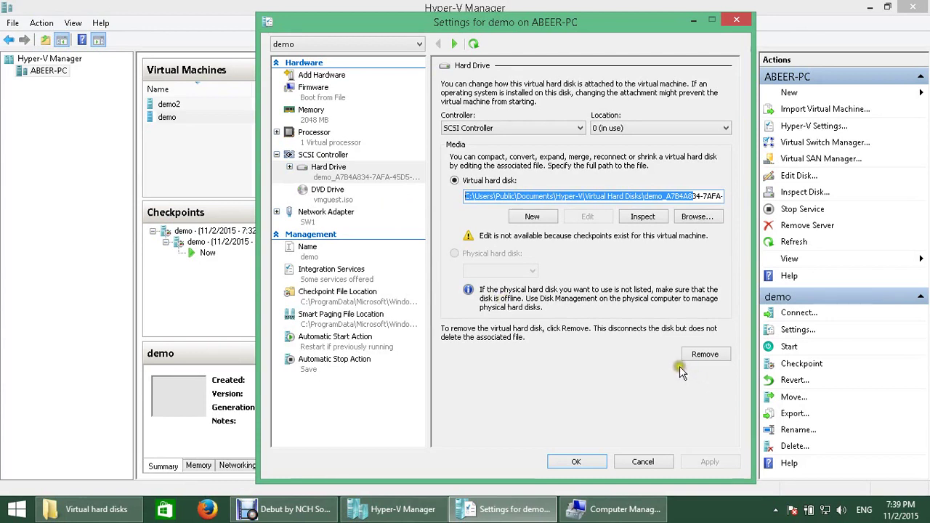
left_click(642, 217)
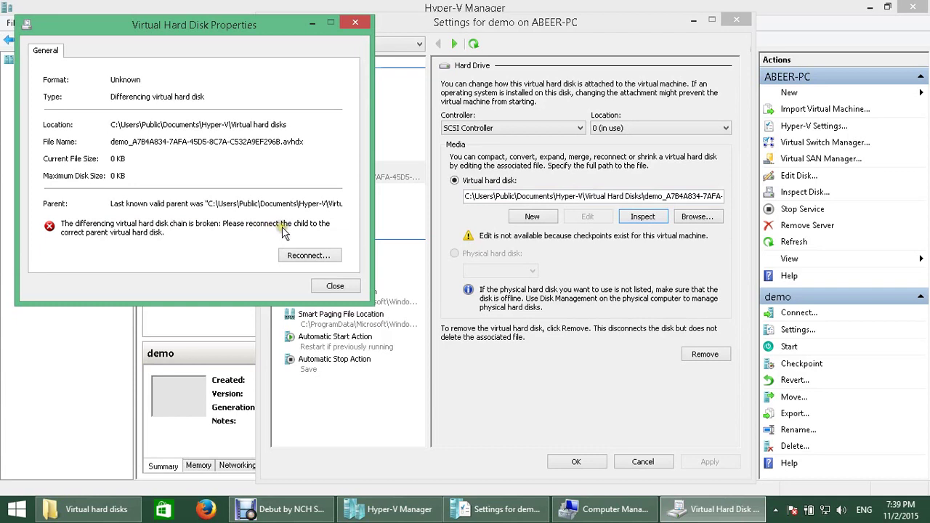
Step: Reconnect demo's differencing disk to parent demo.vhdx through the wizard, then inspect the parent
left_click(327, 257)
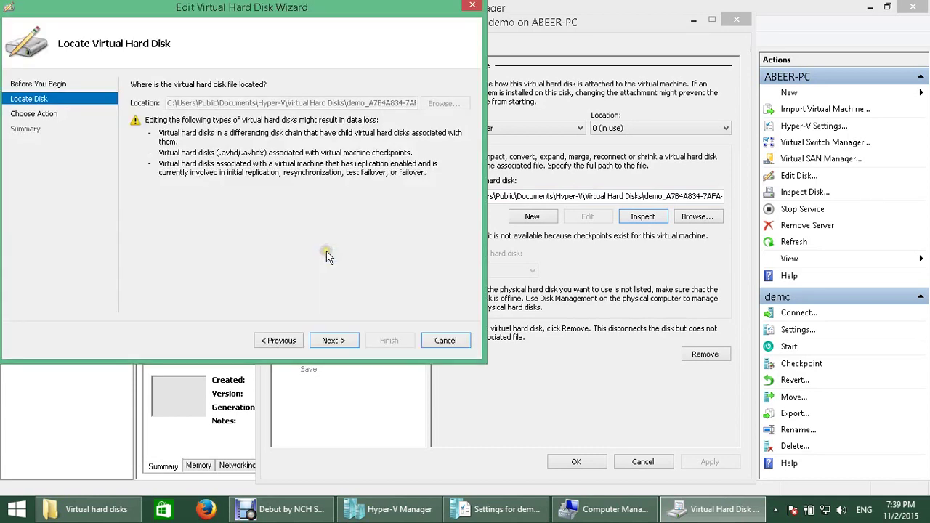
left_click(354, 343)
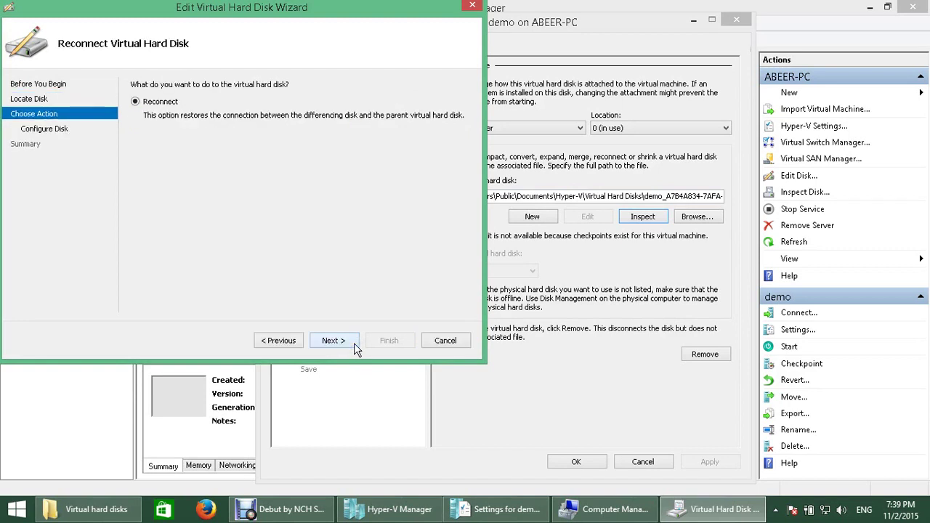
left_click(353, 343)
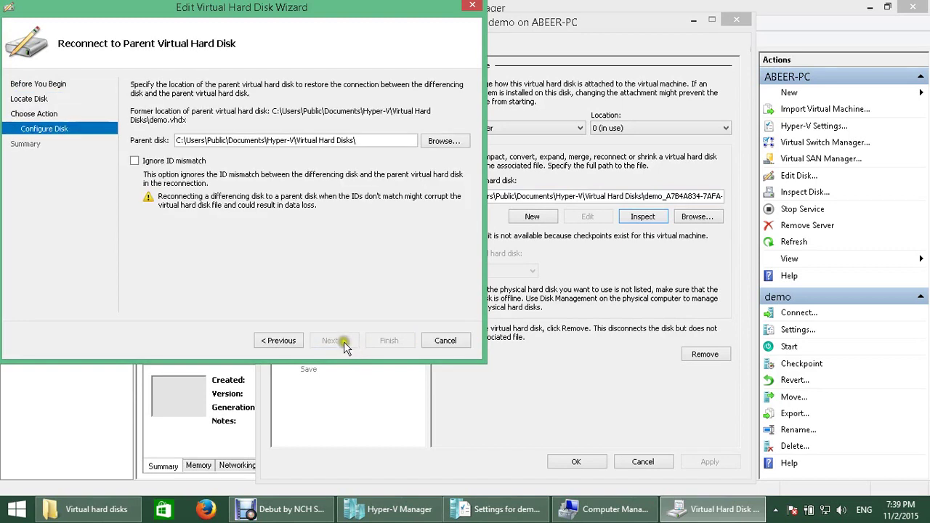
left_click(135, 161)
left_click(134, 162)
left_click(458, 141)
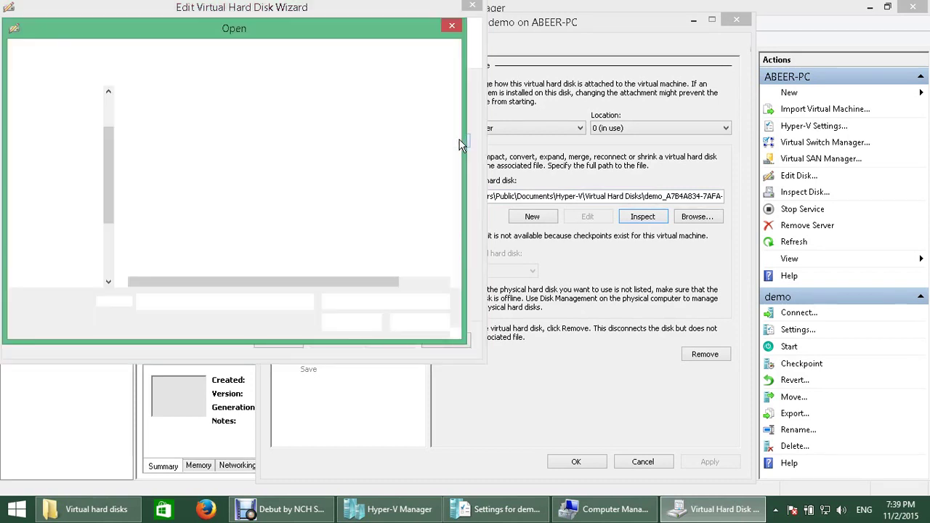
left_click(156, 114)
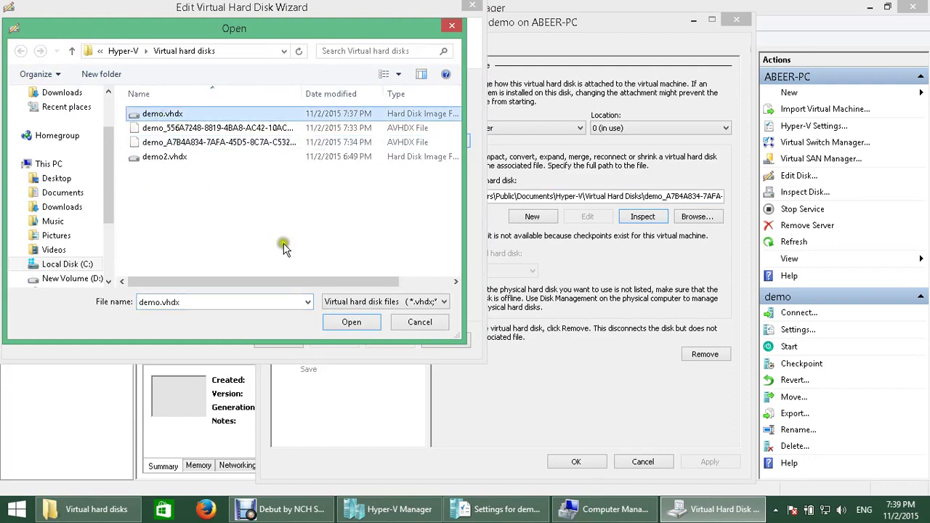
left_click(351, 322)
left_click(334, 341)
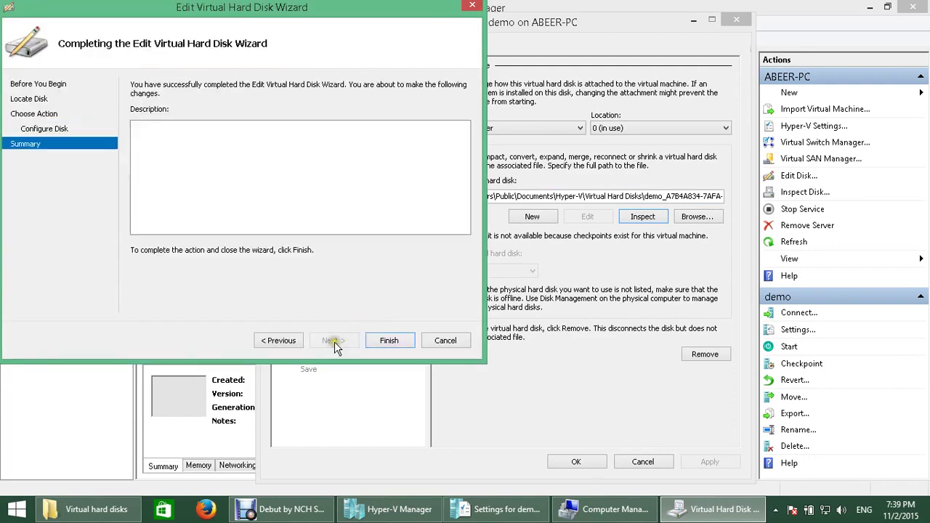
left_click(385, 341)
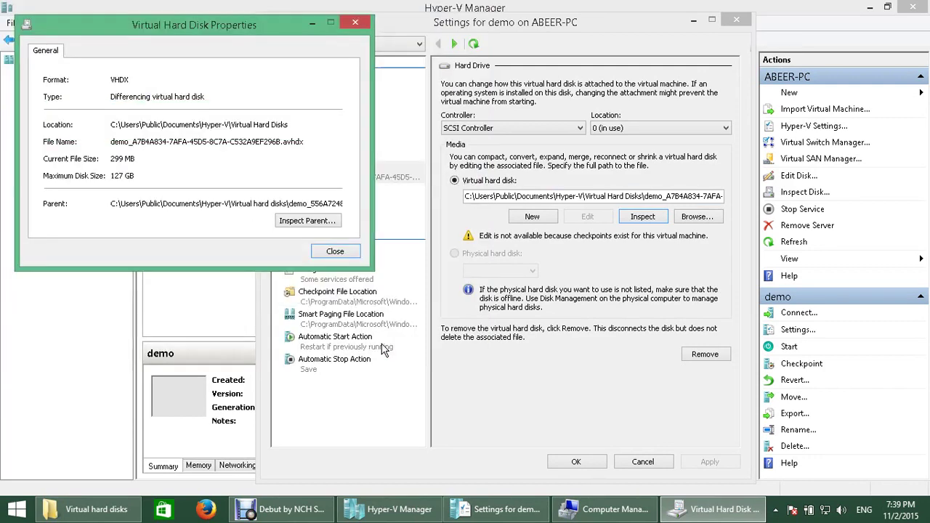
left_click(311, 227)
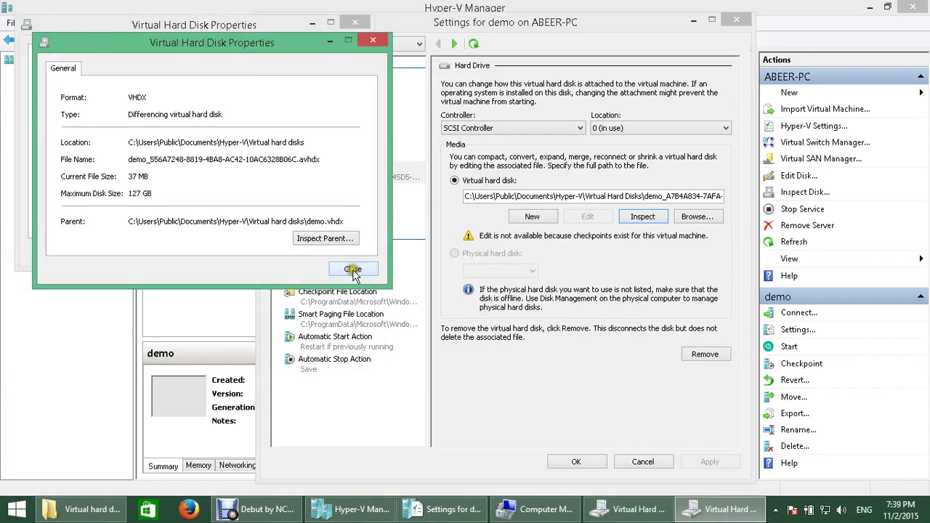
Step: Close the disk properties, save demo's settings, and start the demo VM
left_click(353, 270)
left_click(335, 253)
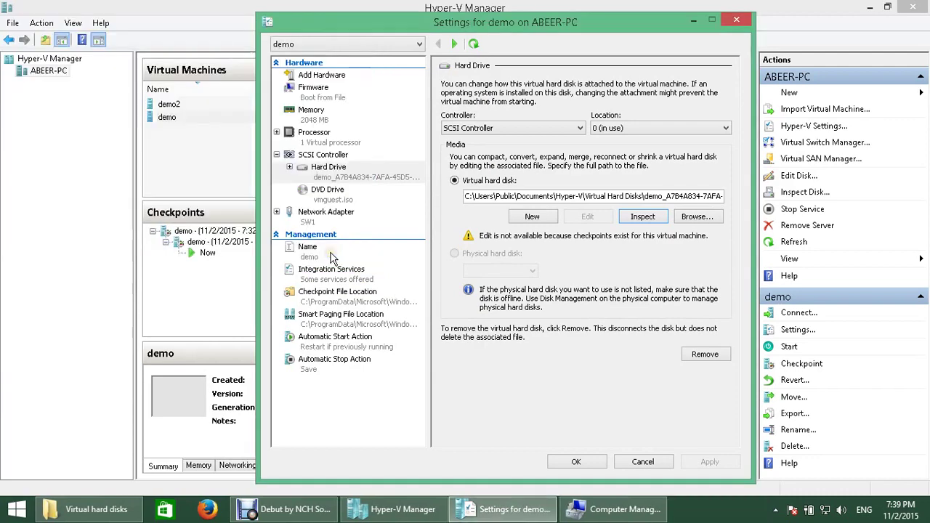
left_click(576, 463)
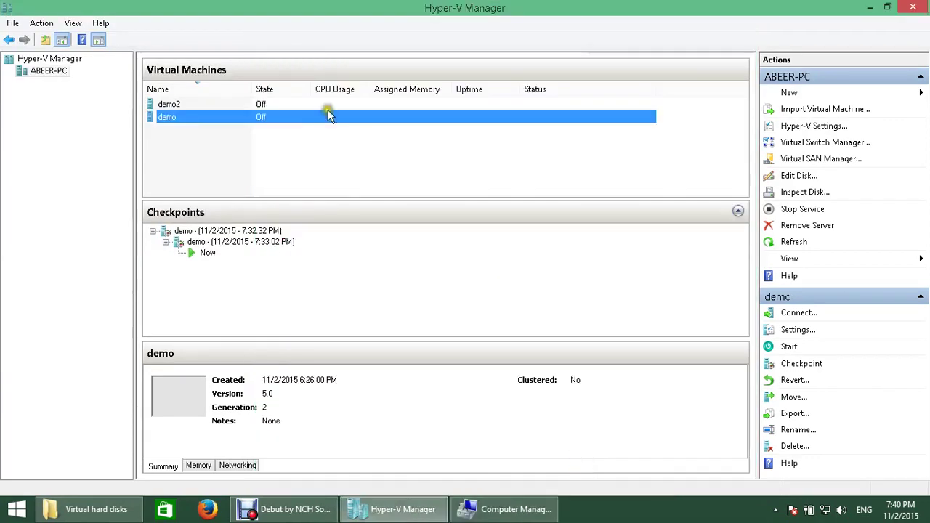
right_click(204, 120)
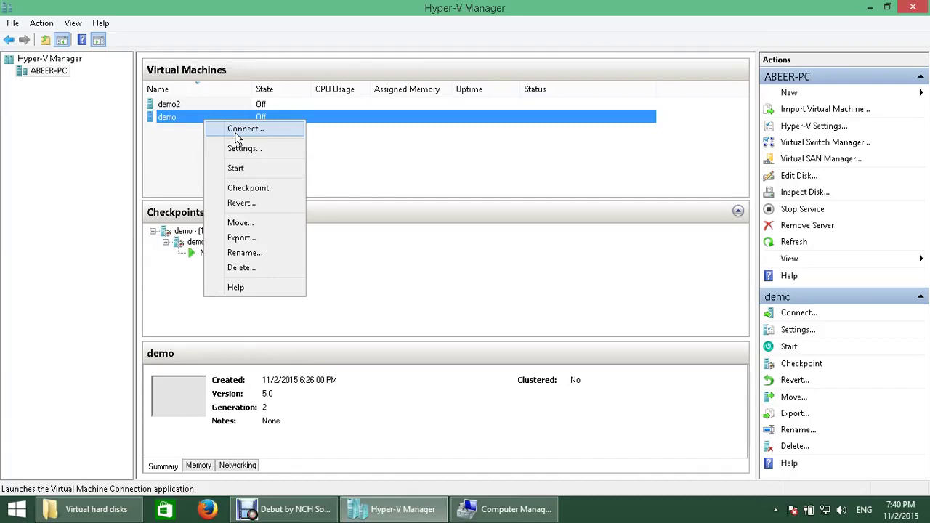
left_click(258, 168)
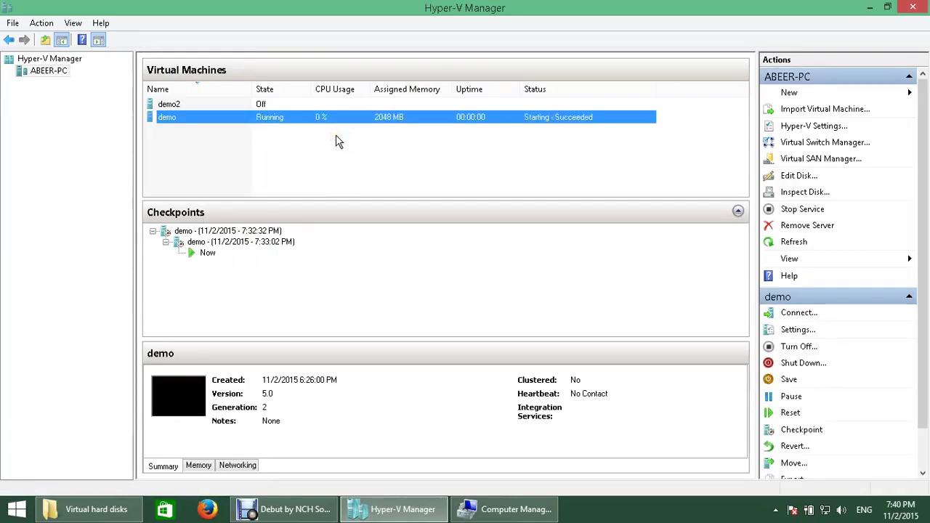
Step: Connect to the running demo VM and move the connection window aside
right_click(262, 116)
left_click(287, 128)
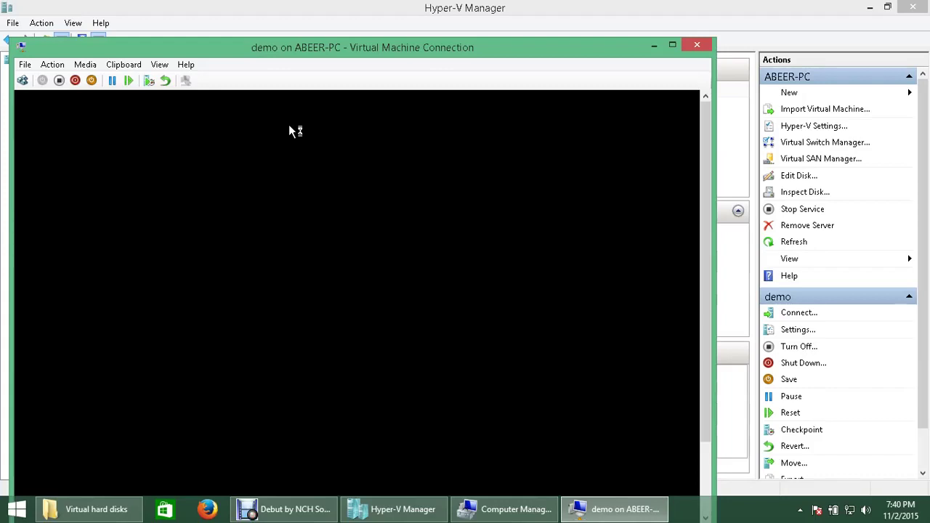
left_click_drag(341, 48, 423, 16)
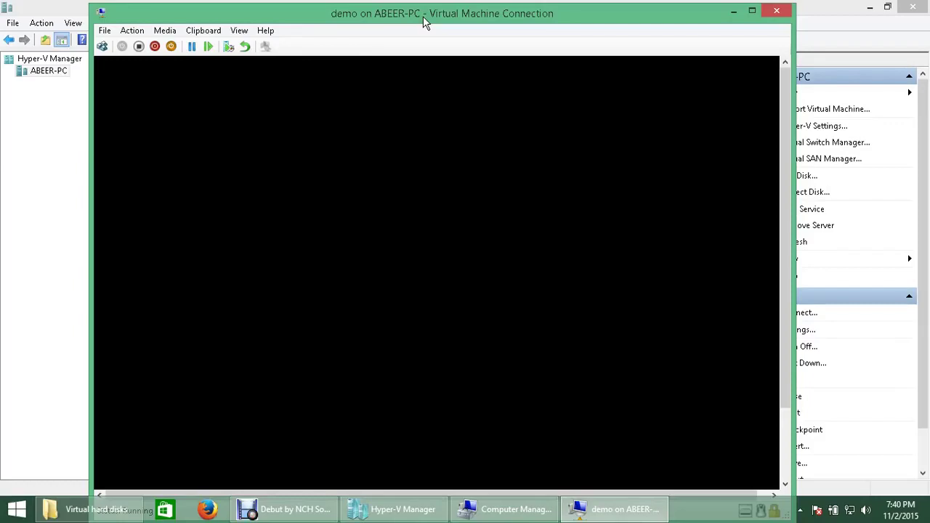
left_click_drag(783, 216, 782, 260)
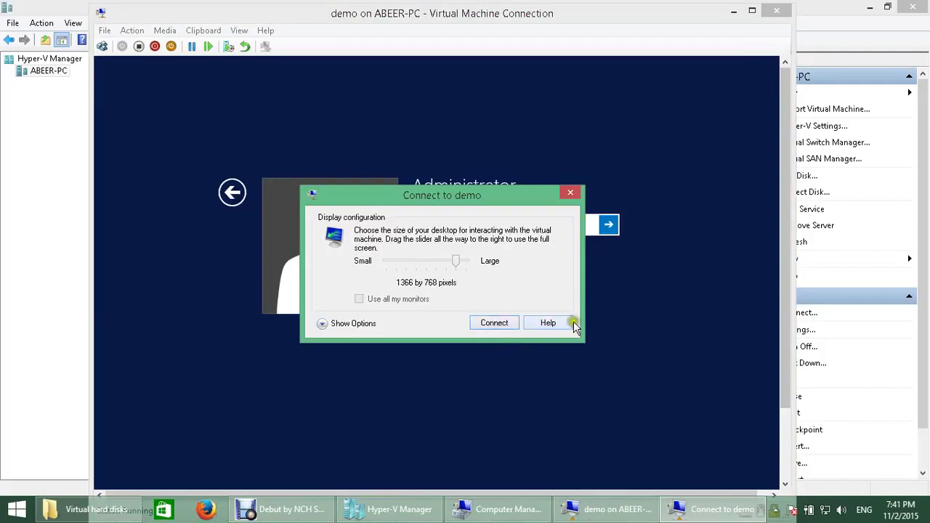
Step: Connect at 1366 by 768, sign in as Administrator, and maximize the connection window
left_click(497, 323)
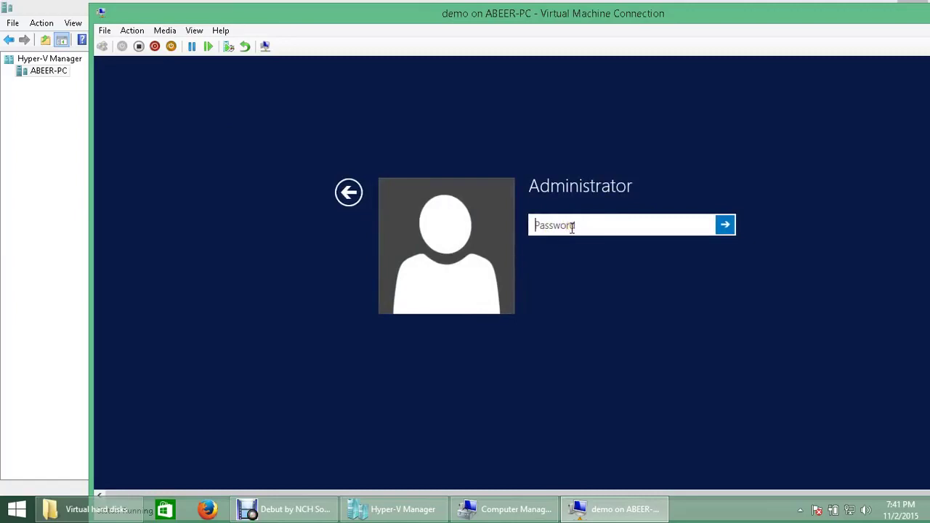
type("*****")
key("Return")
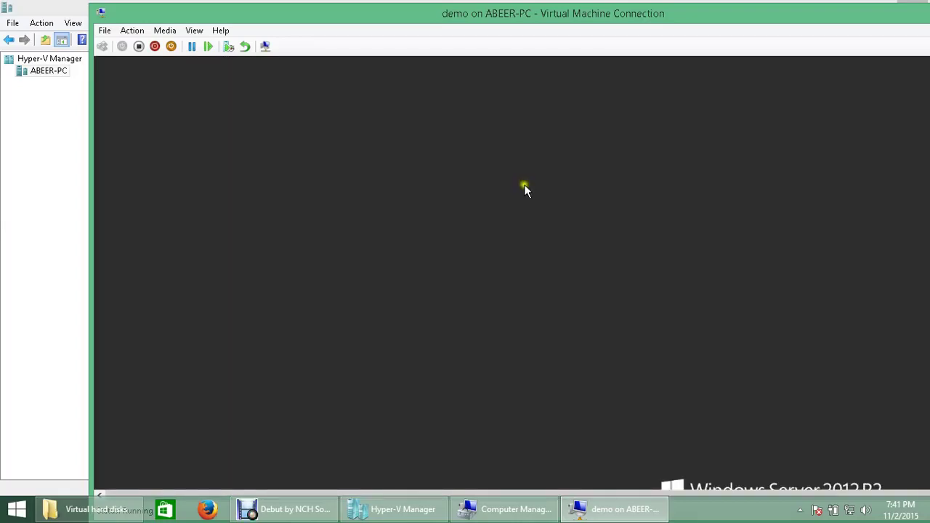
double_click(647, 16)
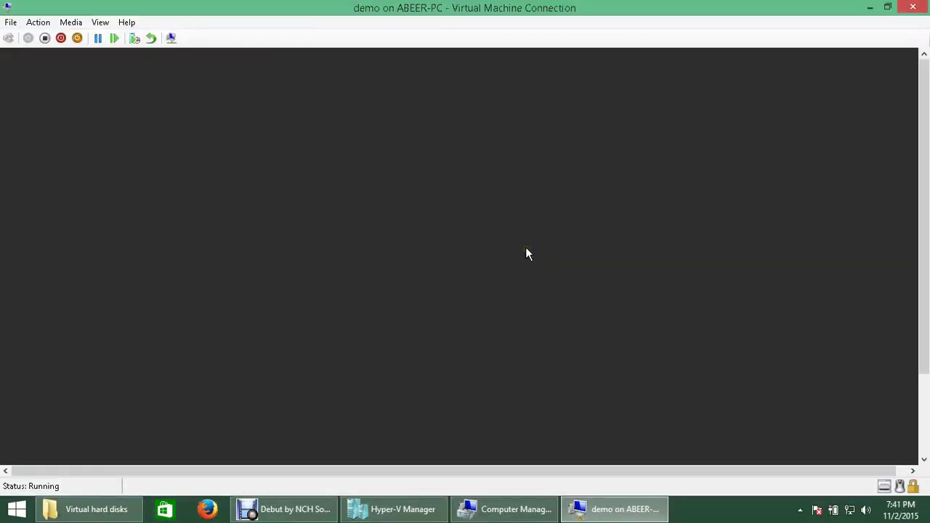
left_click(488, 301)
left_click_drag(921, 305, 907, 216)
left_click_drag(511, 469, 604, 451)
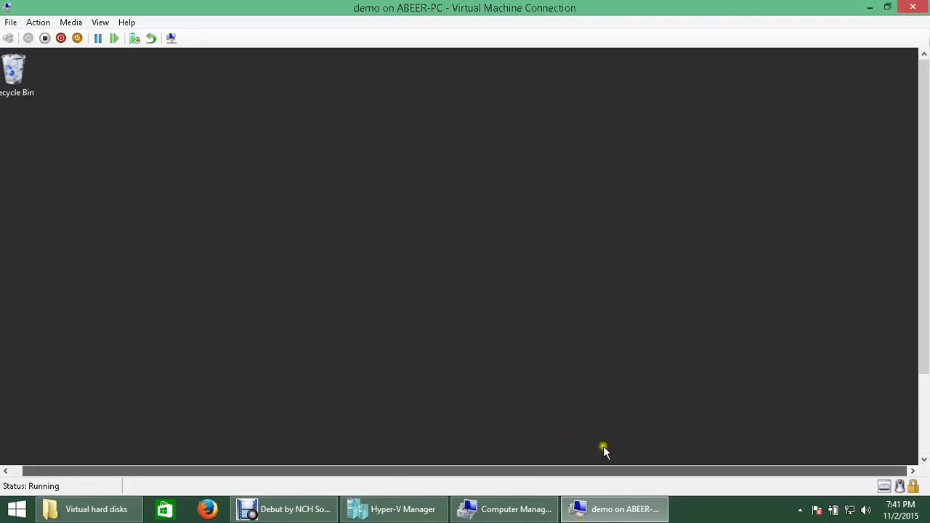
left_click_drag(674, 452, 471, 393)
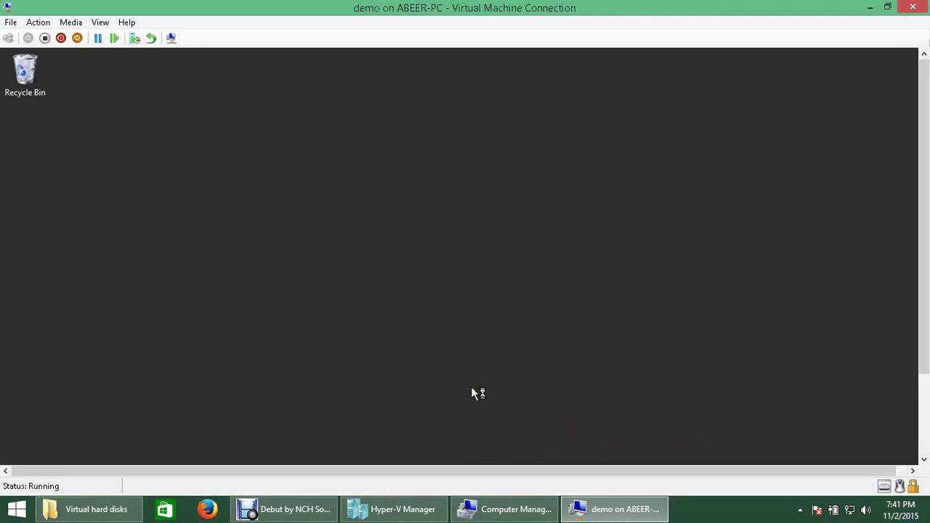
Step: Switch the VM connection to full screen, refresh the guest desktop, and open a maximized This PC
left_click(100, 22)
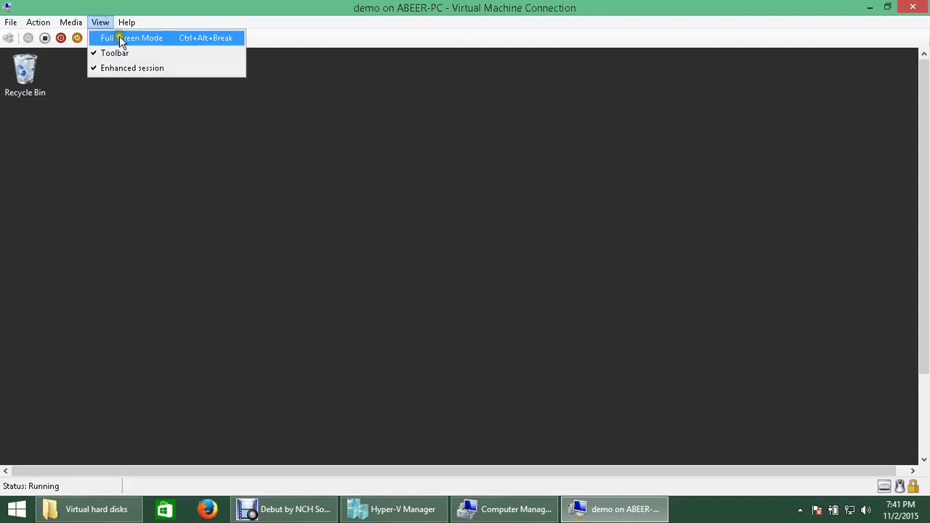
left_click(118, 36)
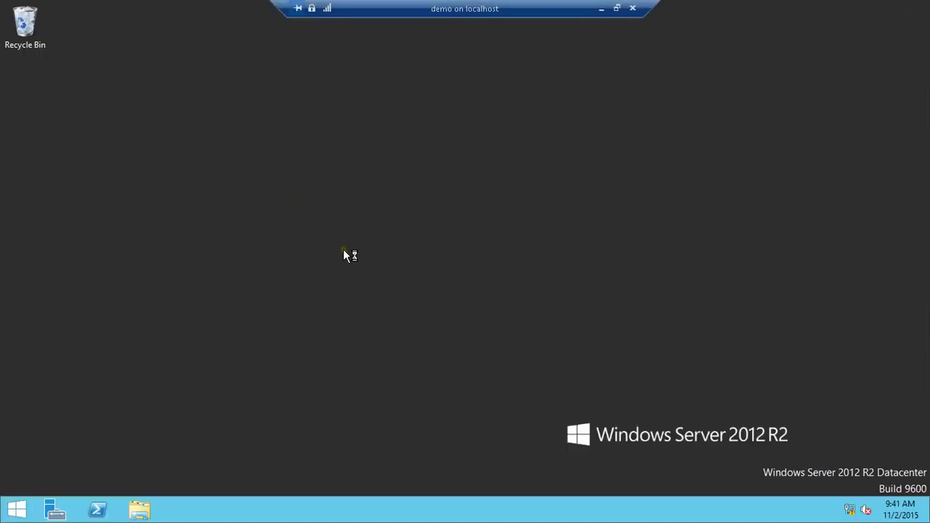
right_click(343, 249)
left_click(344, 245)
left_click(139, 511)
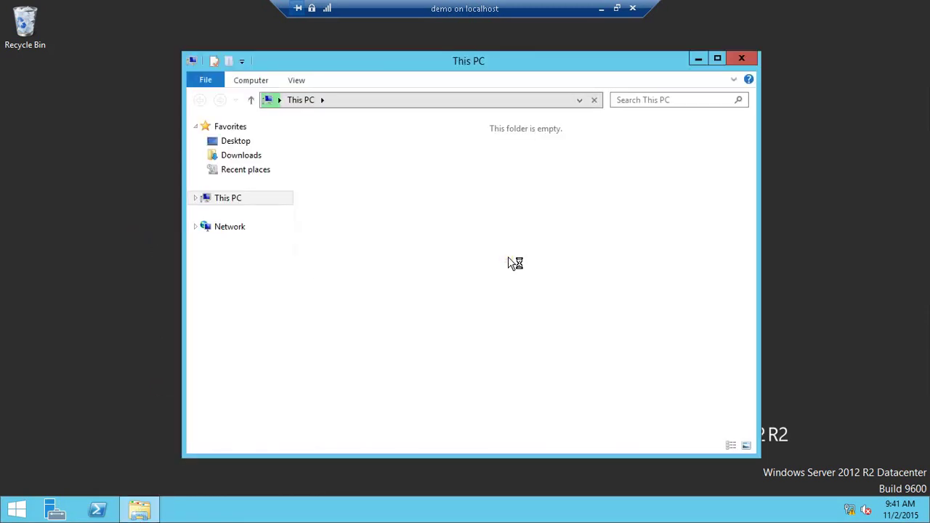
left_click(718, 59)
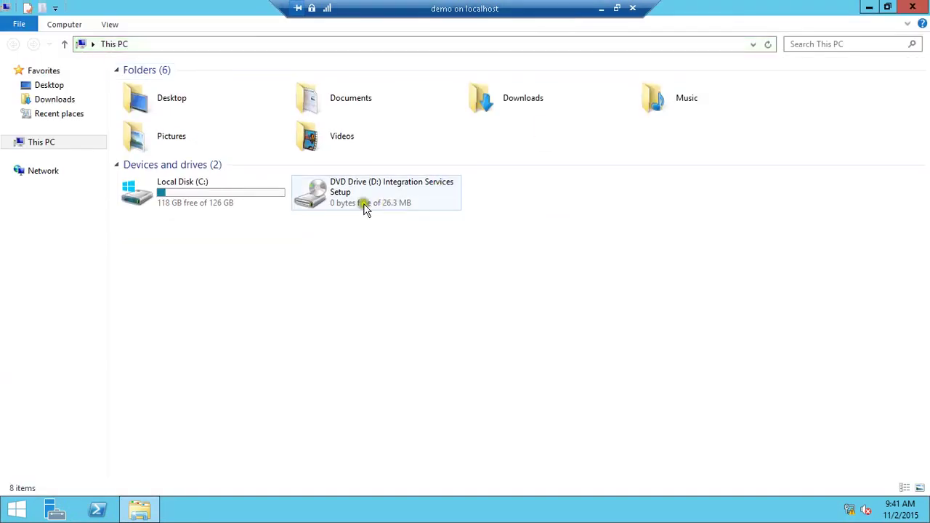
Step: Browse to C:\Users\Administrator\Desktop, find it empty, return to C:, and close Explorer
left_click(236, 199)
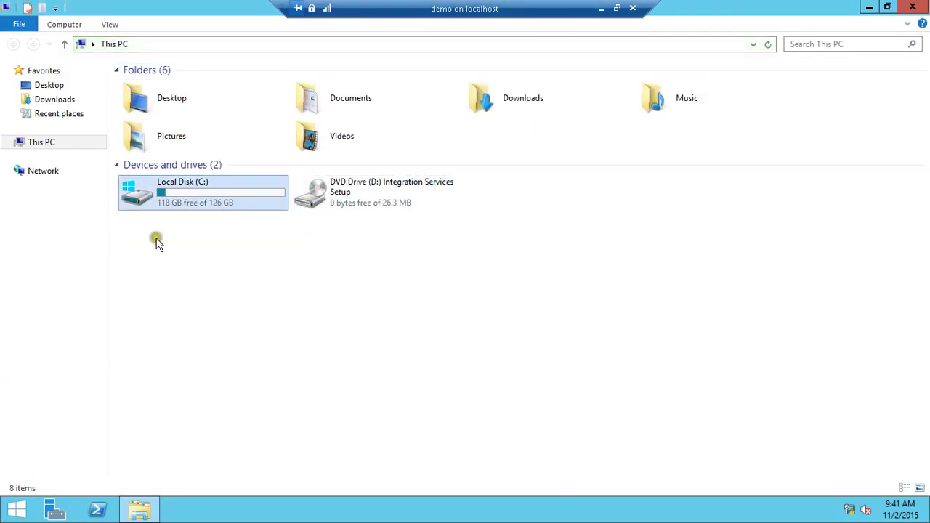
double_click(173, 195)
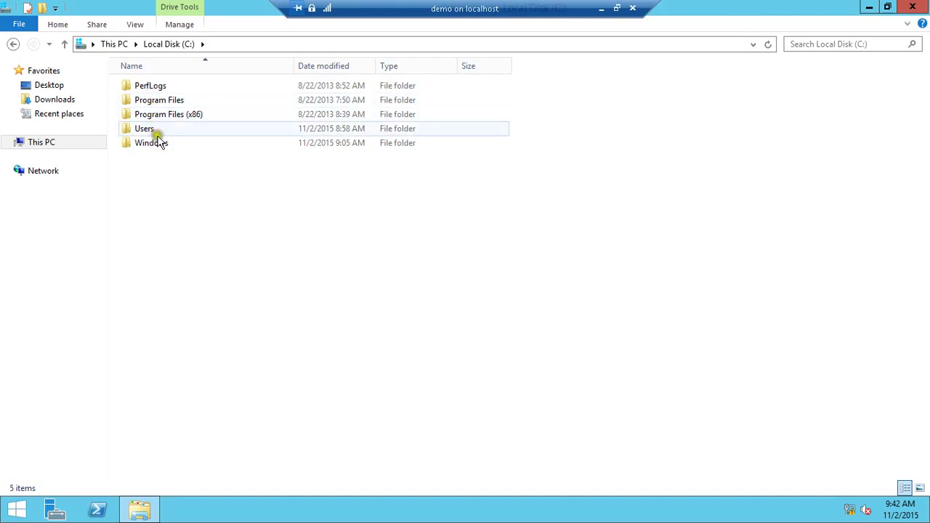
double_click(155, 132)
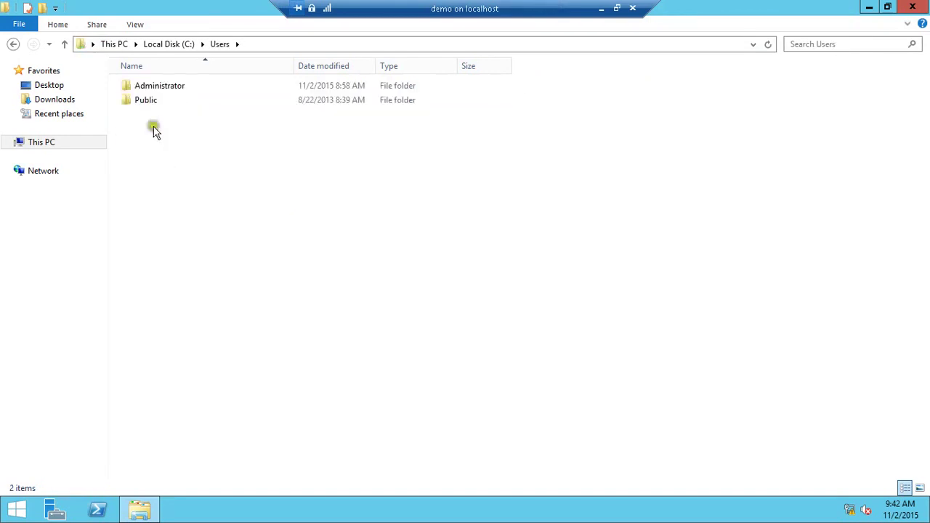
left_click(147, 92)
double_click(148, 92)
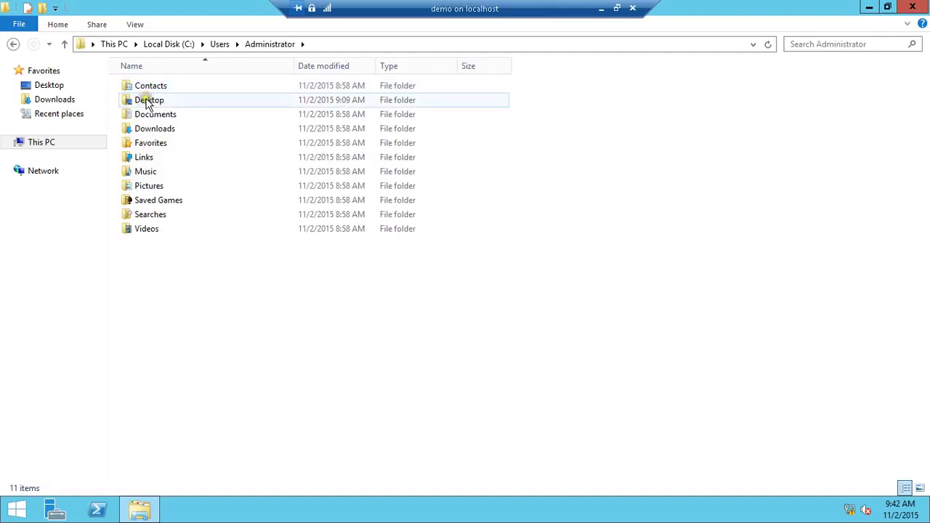
double_click(148, 105)
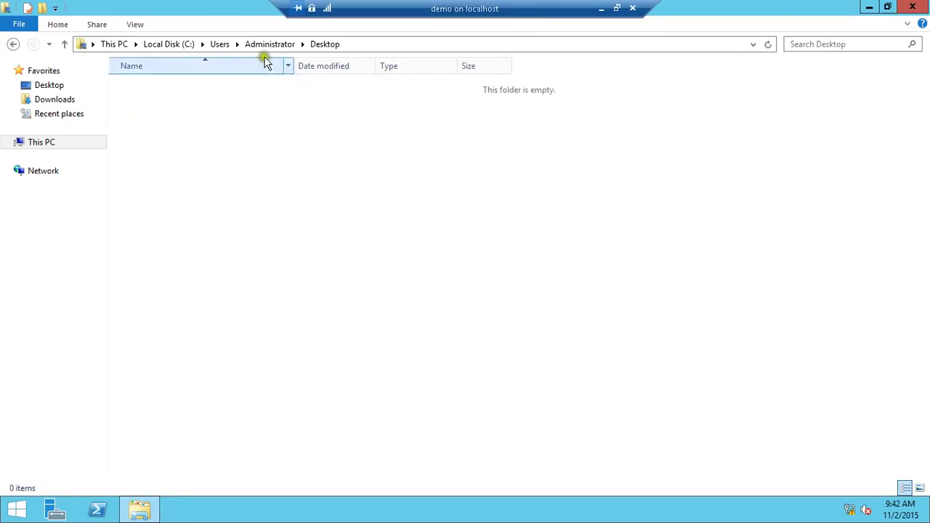
left_click(218, 45)
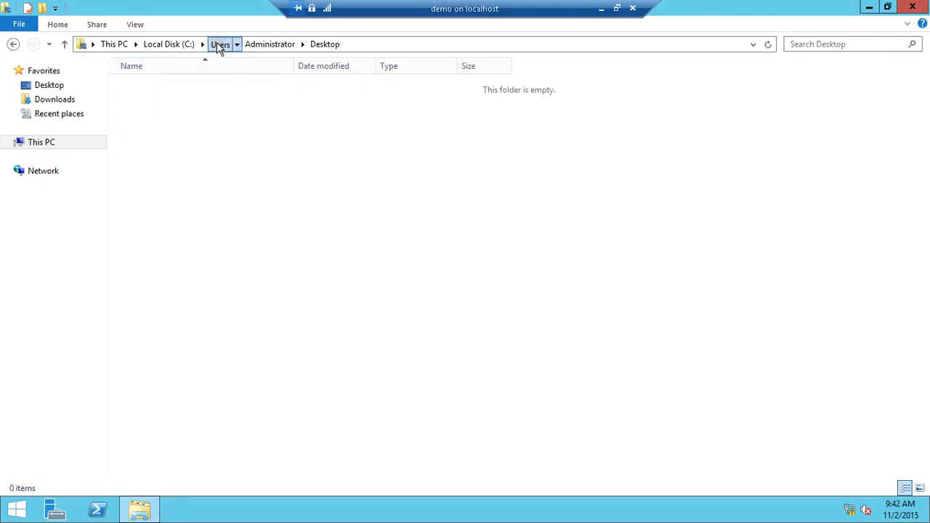
left_click(180, 46)
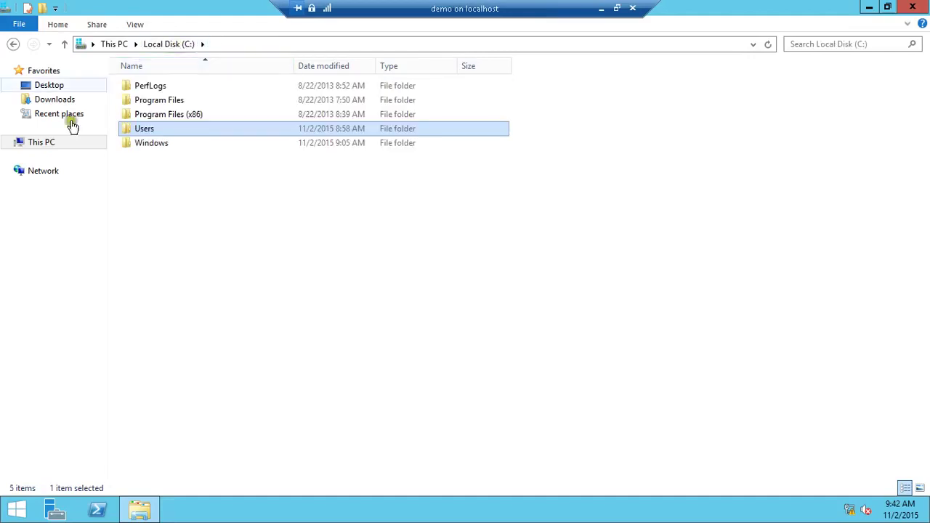
left_click(920, 10)
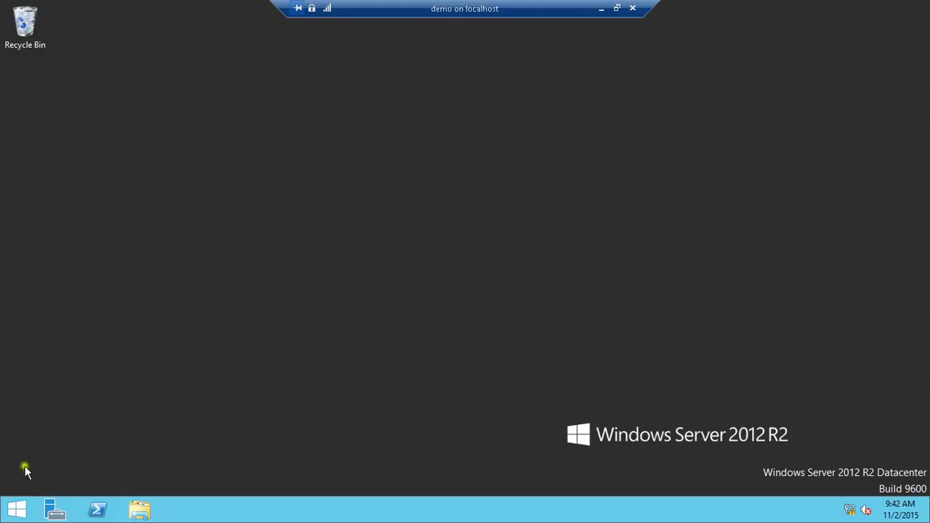
Step: Shut down the guest from the Start right-click menu with reason Other (Unplanned), then leave full screen
right_click(17, 508)
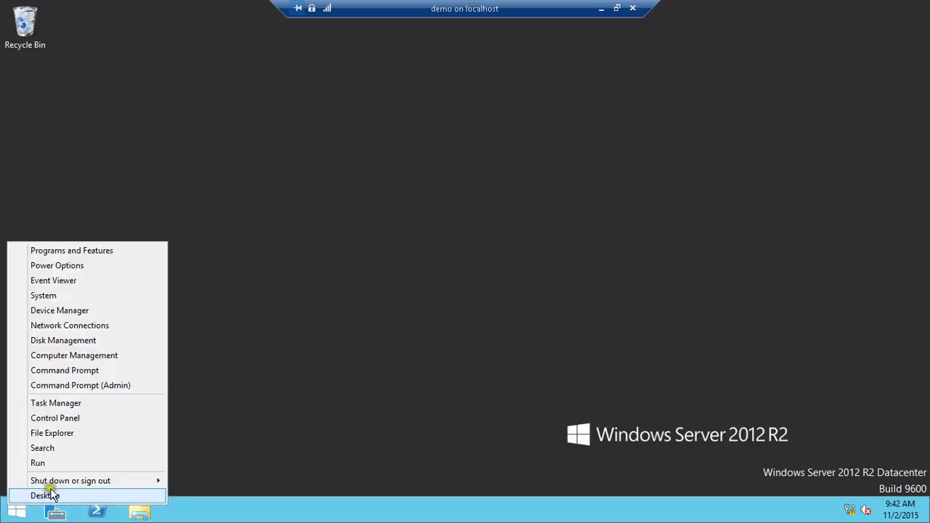
mouse_move(63, 482)
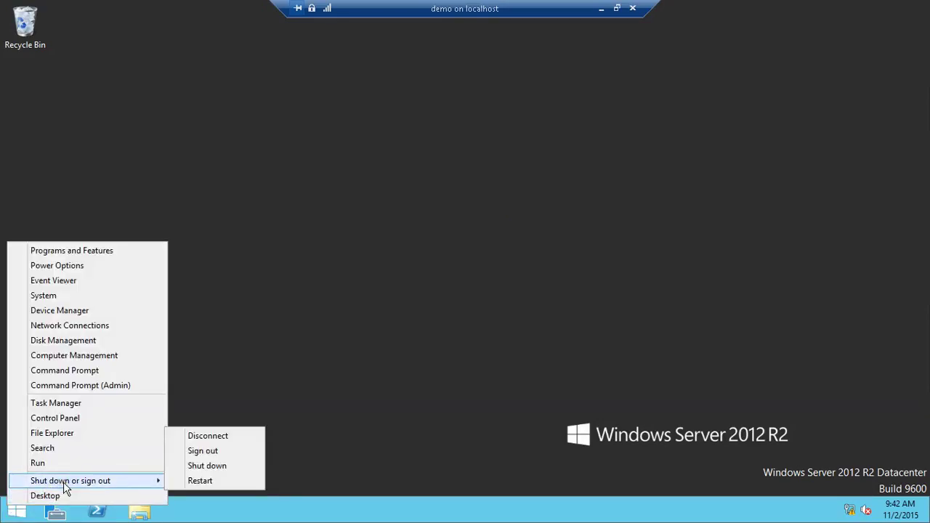
left_click(257, 364)
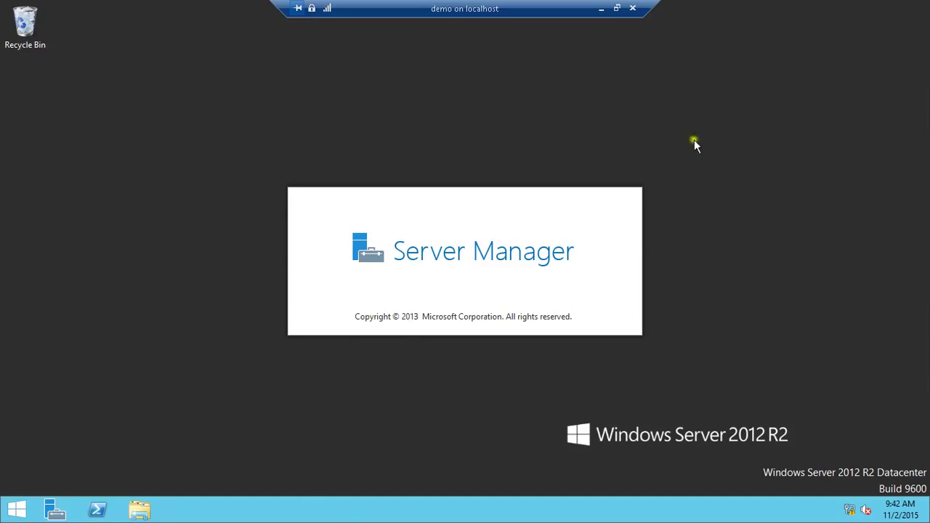
right_click(11, 516)
mouse_move(62, 498)
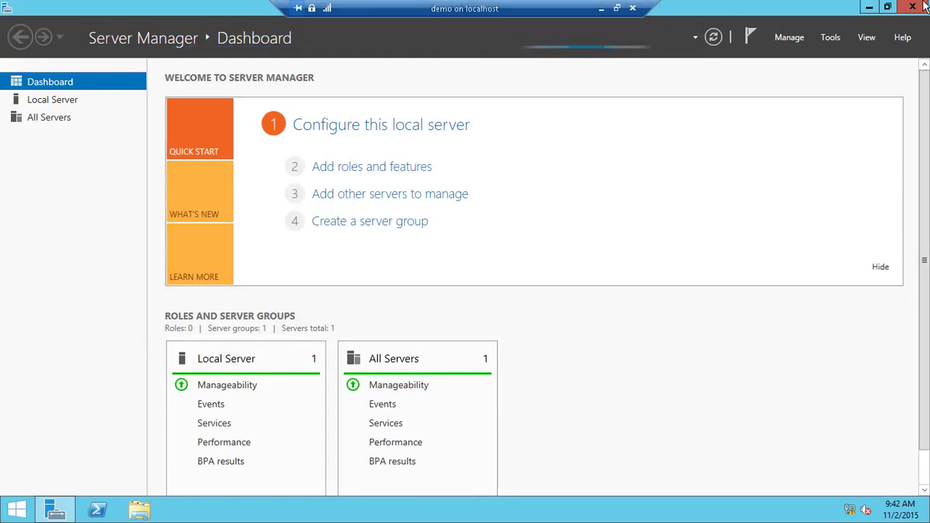
key("super+d")
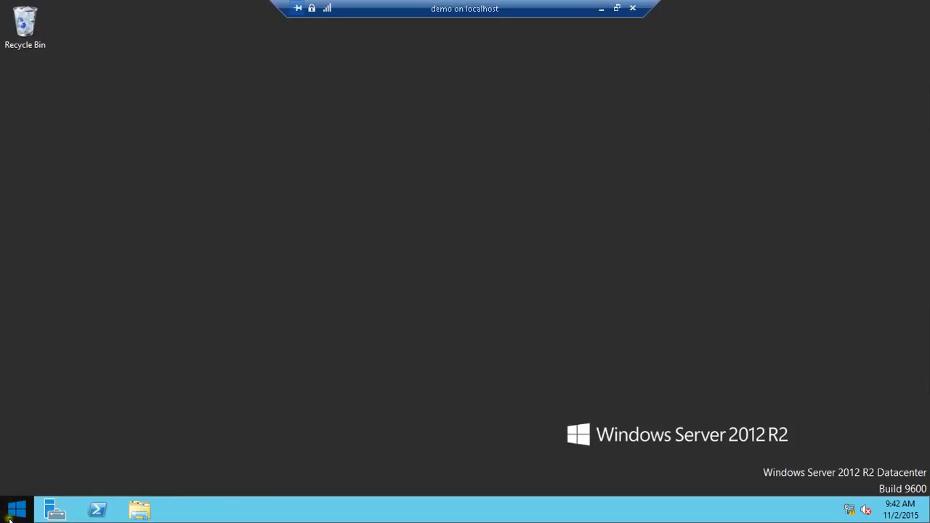
right_click(6, 508)
mouse_move(149, 502)
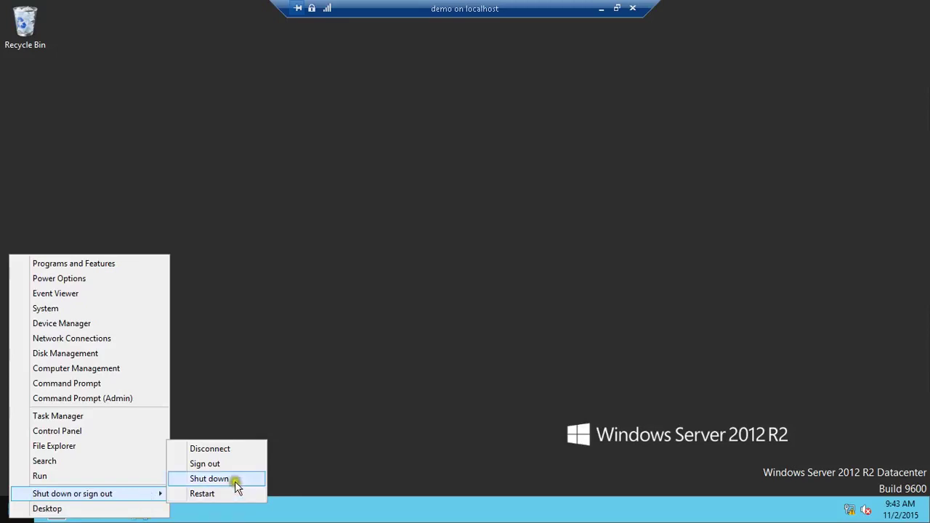
left_click(208, 479)
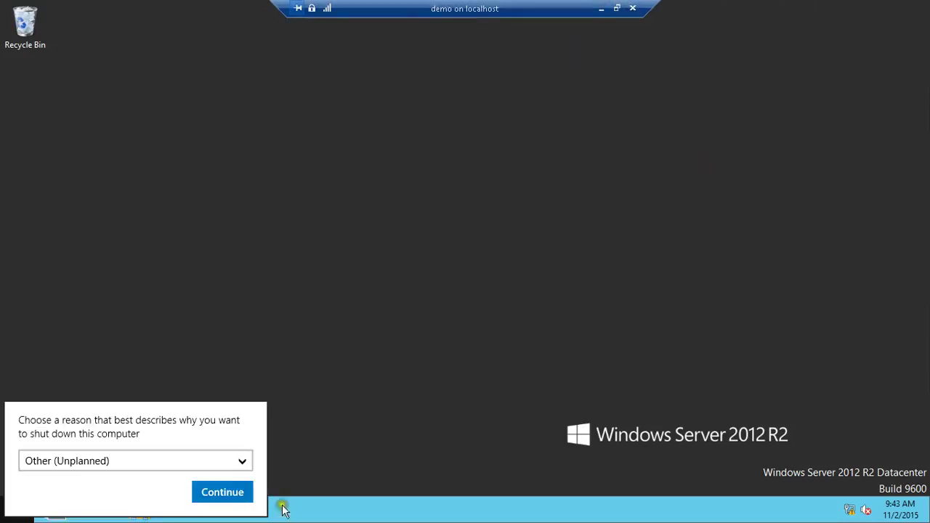
left_click(250, 493)
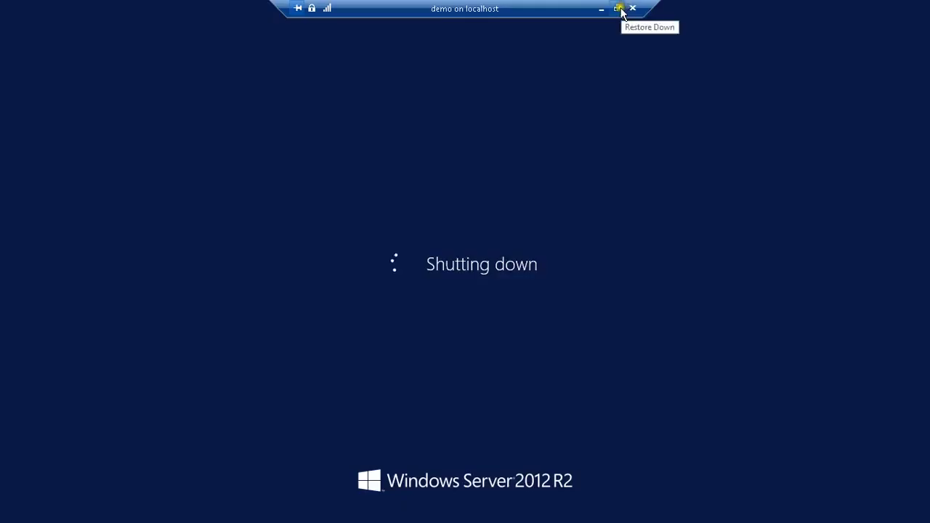
left_click(619, 8)
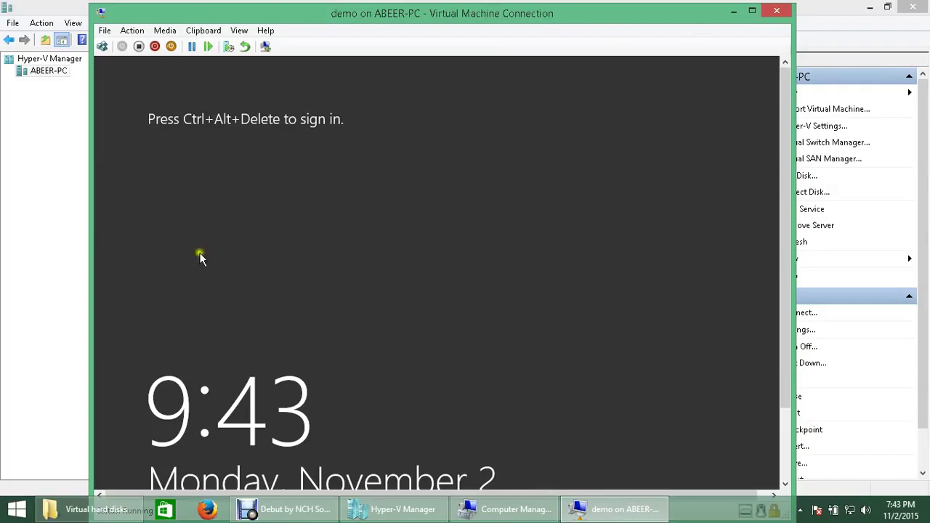
Step: Review the Disk Management and Disk 0 options in Computer Management
left_click(509, 509)
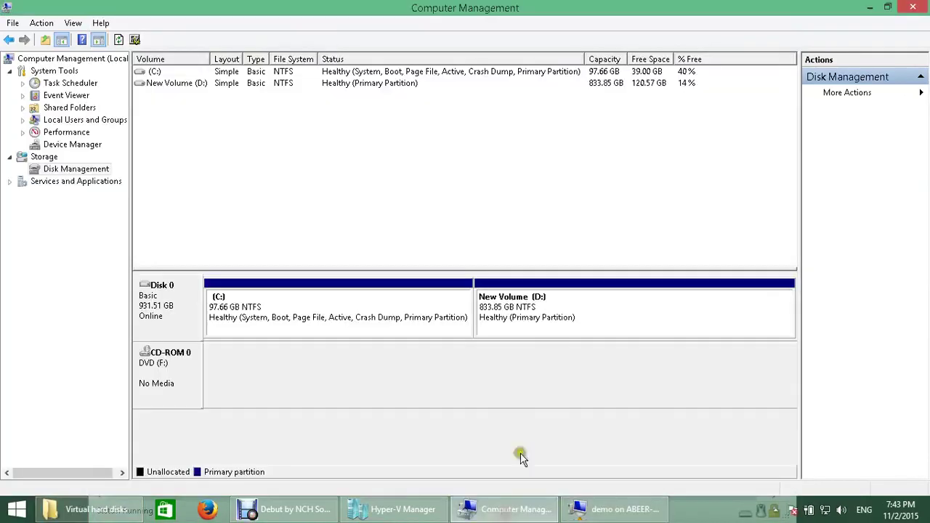
right_click(54, 168)
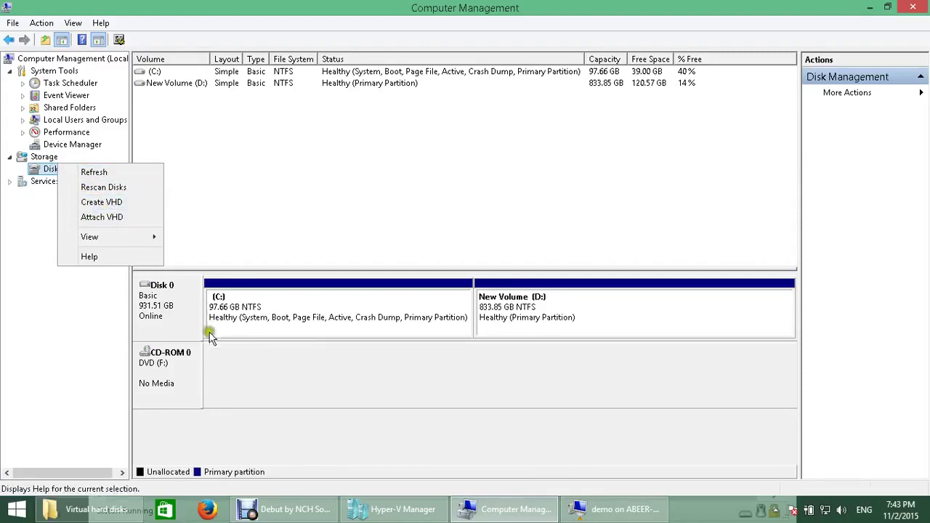
right_click(157, 310)
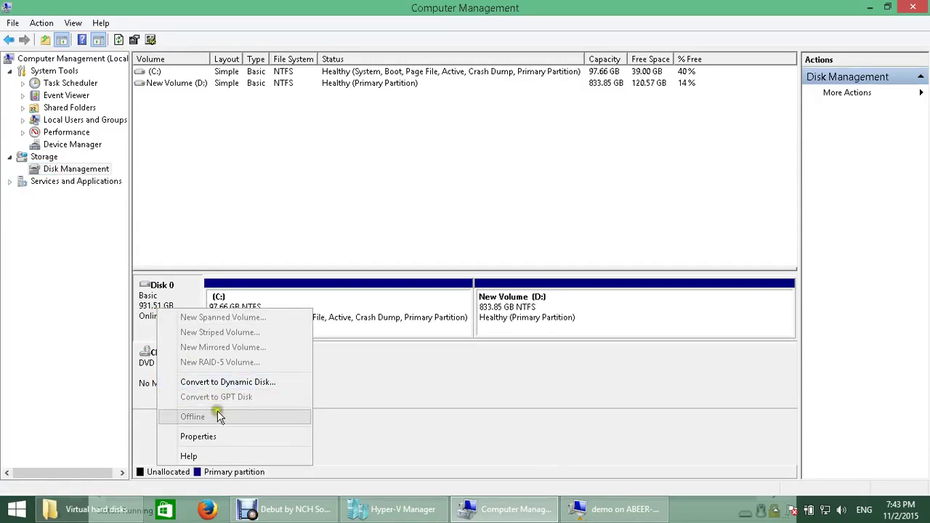
Step: Close the demo VM connection window and return to Hyper-V Manager
left_click(607, 512)
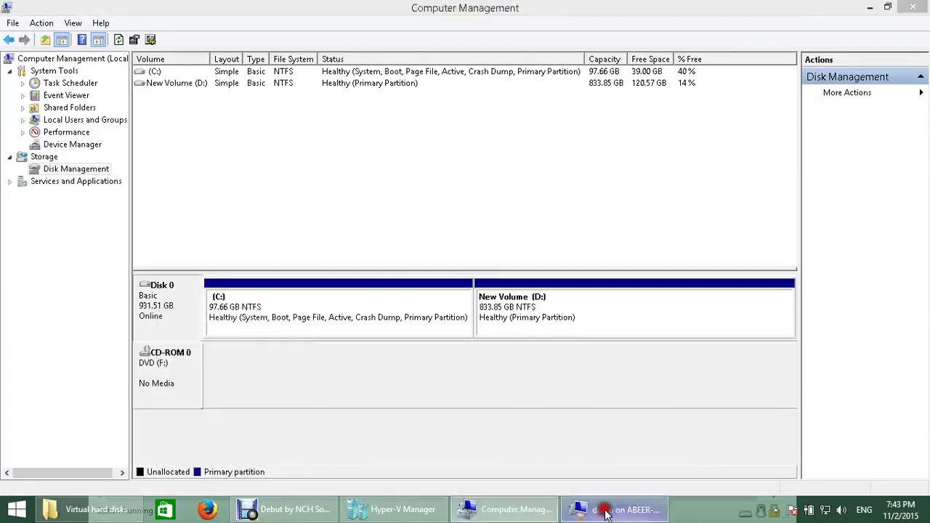
left_click(772, 7)
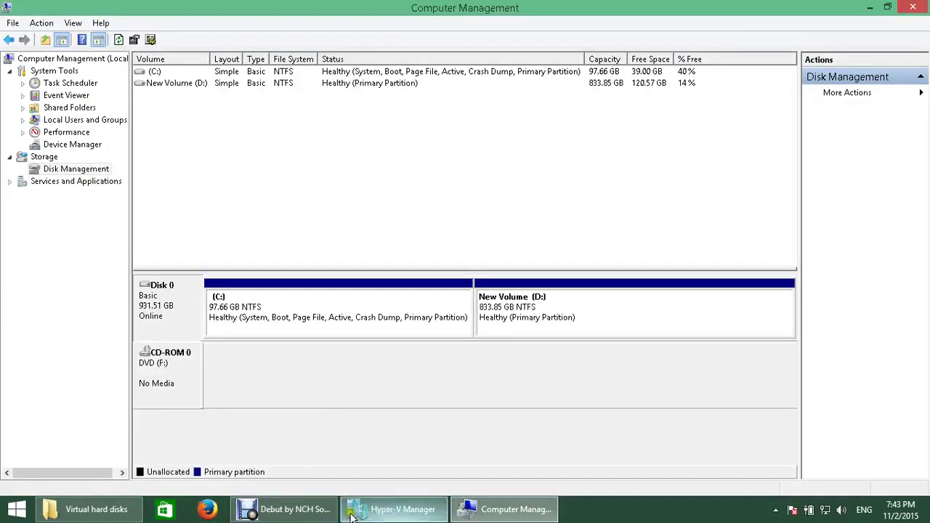
left_click(247, 320)
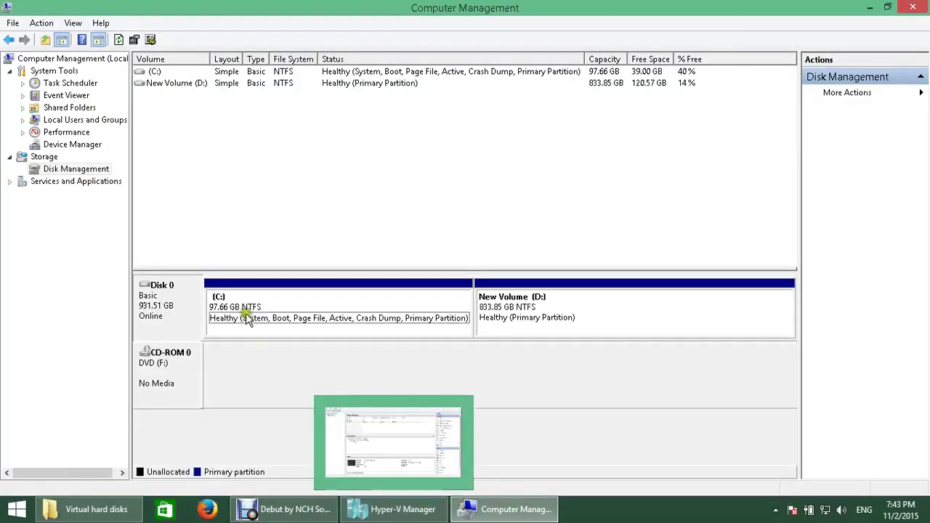
left_click(153, 371)
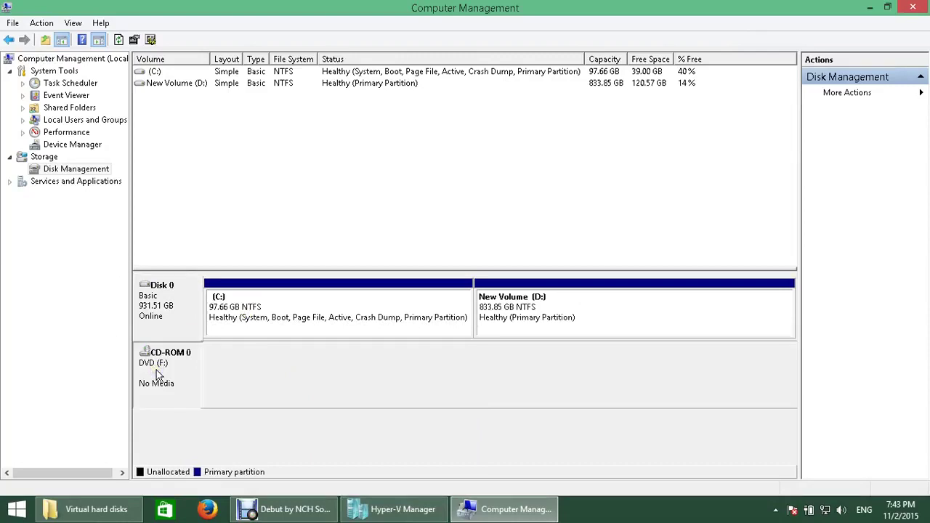
mouse_move(287, 515)
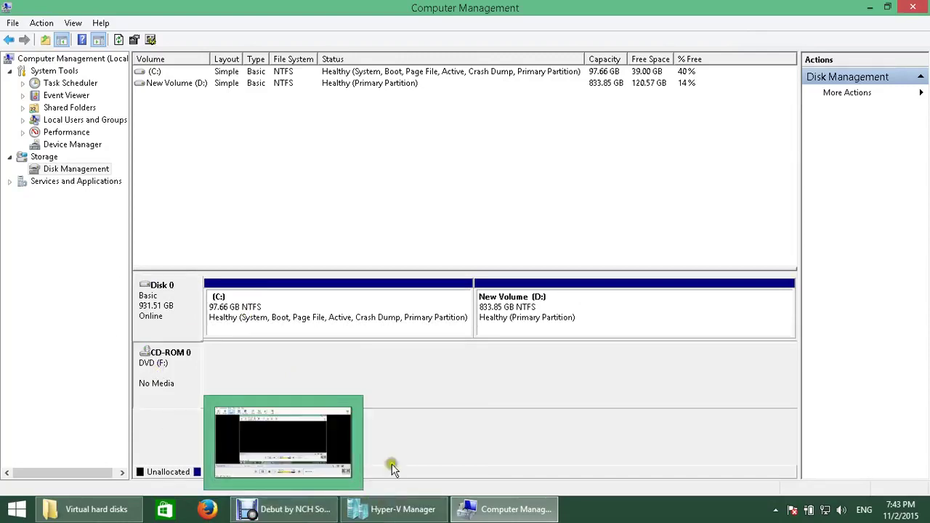
left_click(309, 336)
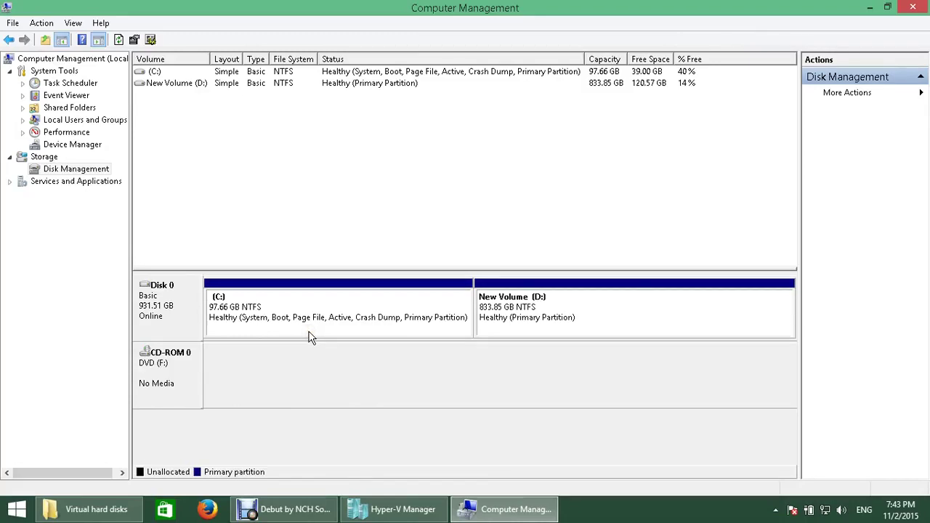
left_click(295, 303)
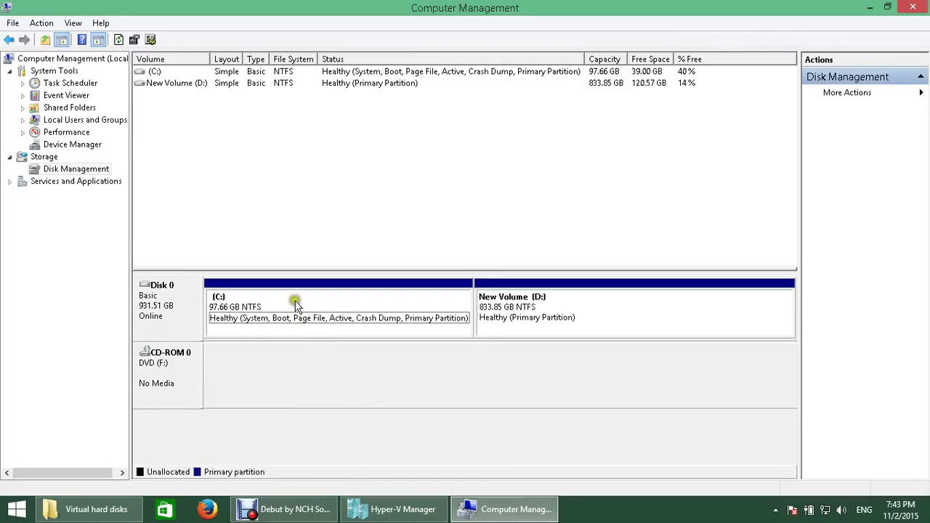
left_click(391, 513)
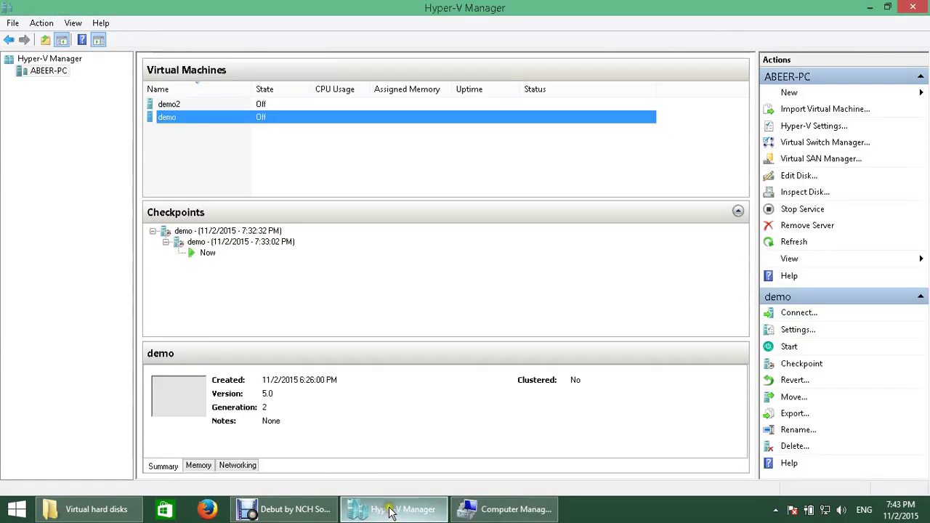
Step: Open demo's Settings and add a second SCSI Controller through Add Hardware
left_click(356, 469)
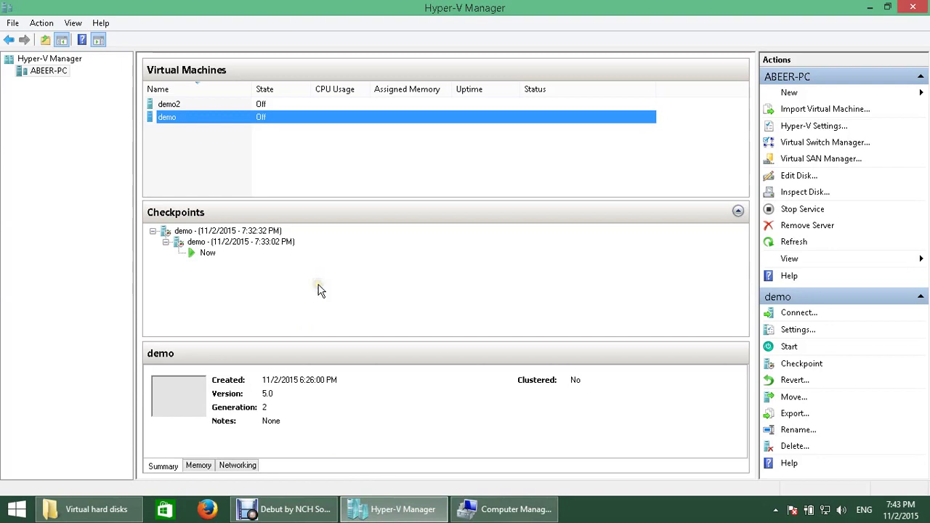
right_click(191, 117)
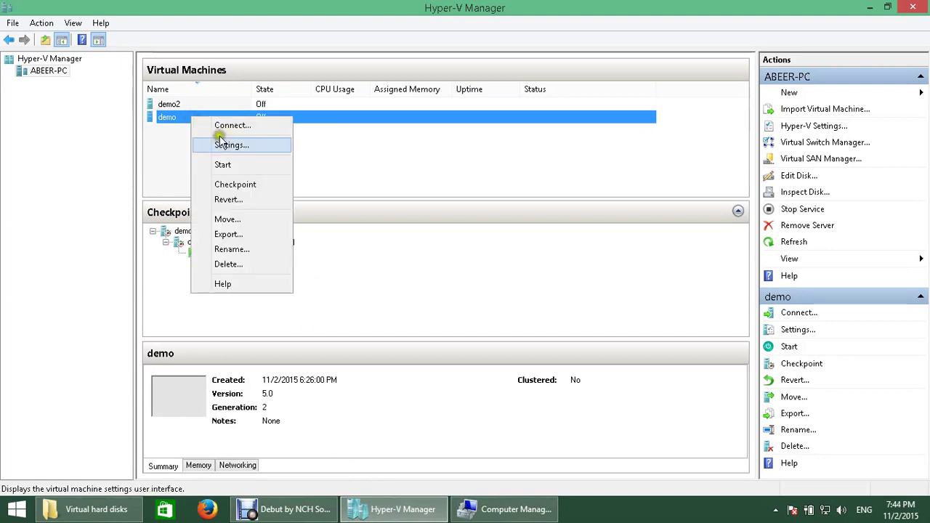
left_click(228, 144)
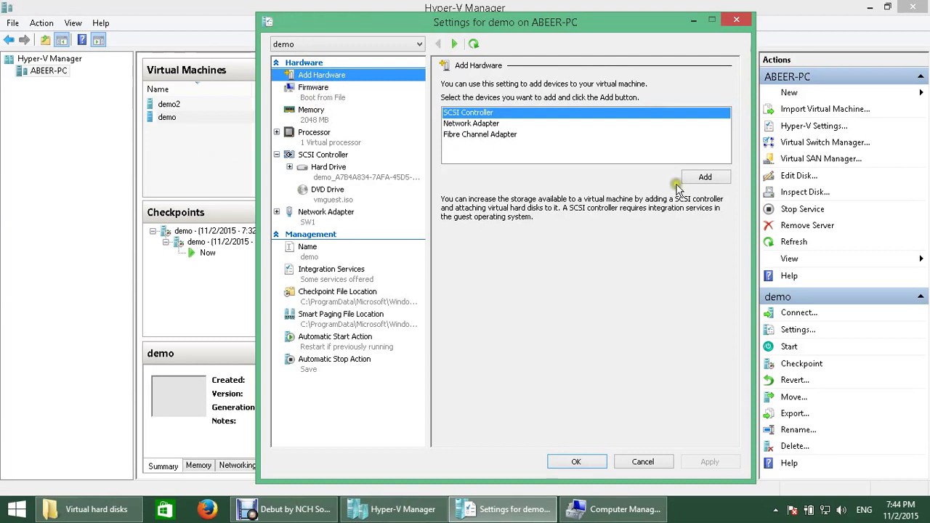
left_click(725, 185)
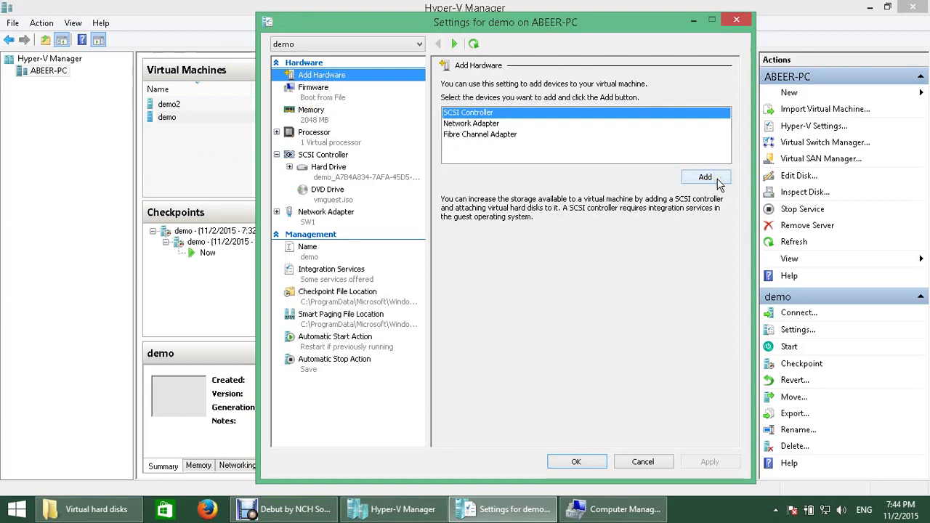
left_click(705, 165)
left_click(709, 176)
left_click(707, 178)
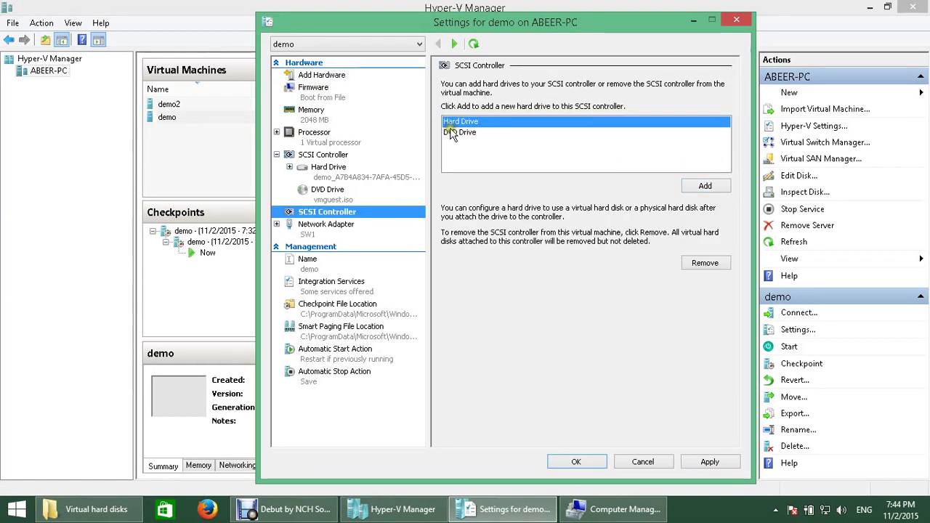
Step: Attach a new Hard Drive at location 0 to the second SCSI Controller, with no disk file chosen
left_click(463, 124)
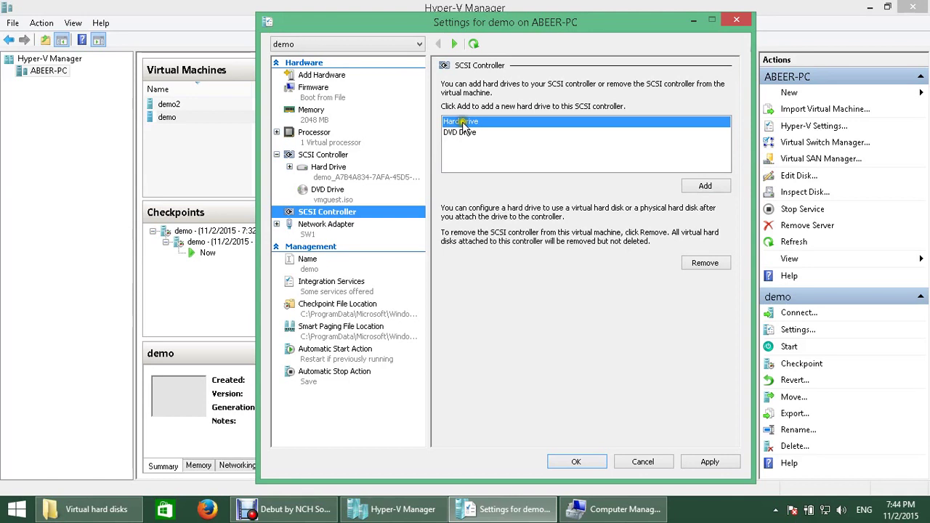
left_click(705, 187)
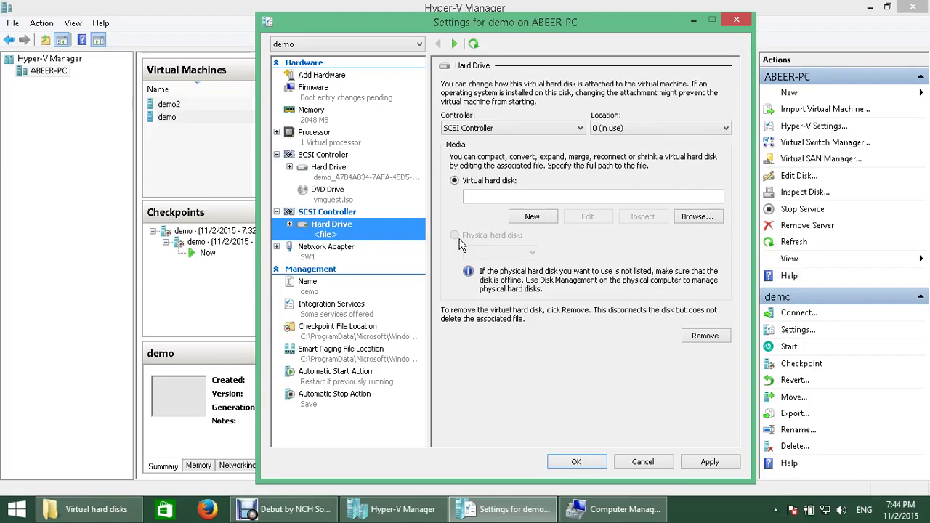
left_click(485, 235)
left_click(639, 462)
Step: Check Disk Management's actions in Computer Management, then cancel demo's Settings without keeping the new drive
left_click(629, 511)
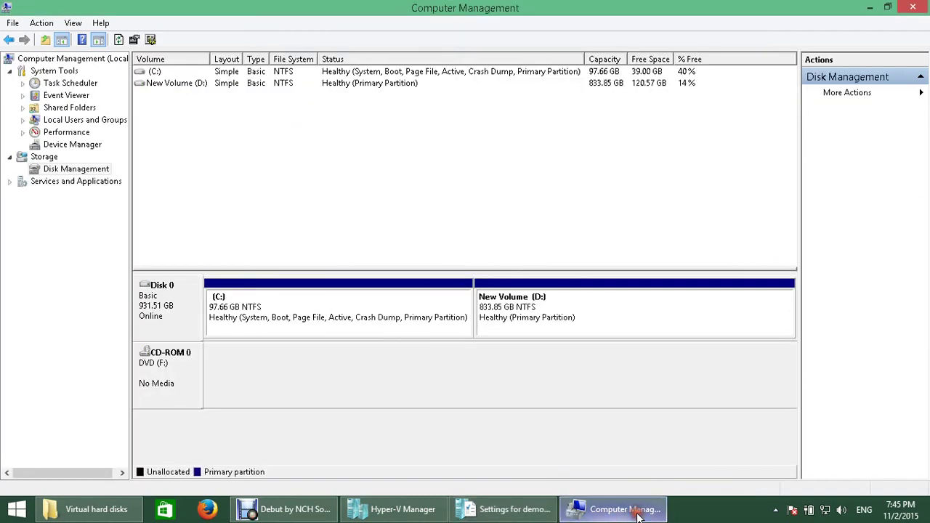
right_click(83, 172)
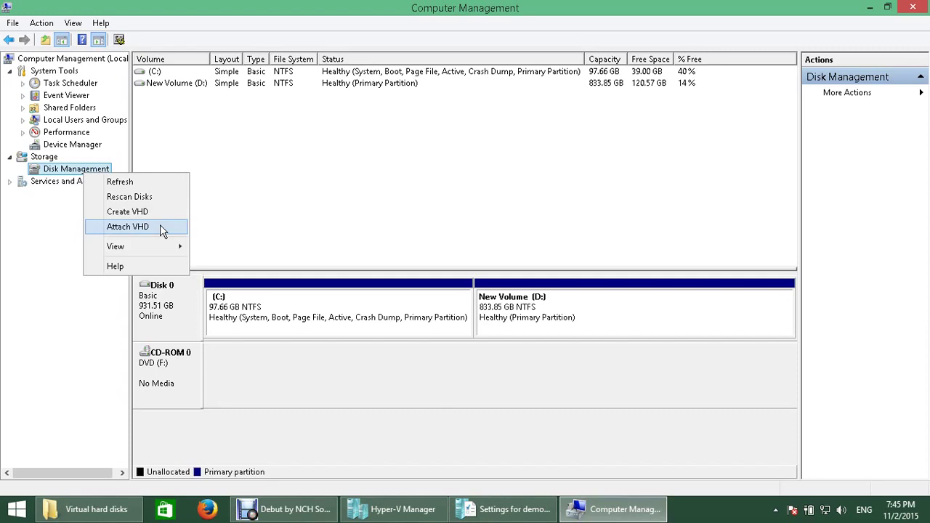
left_click(526, 512)
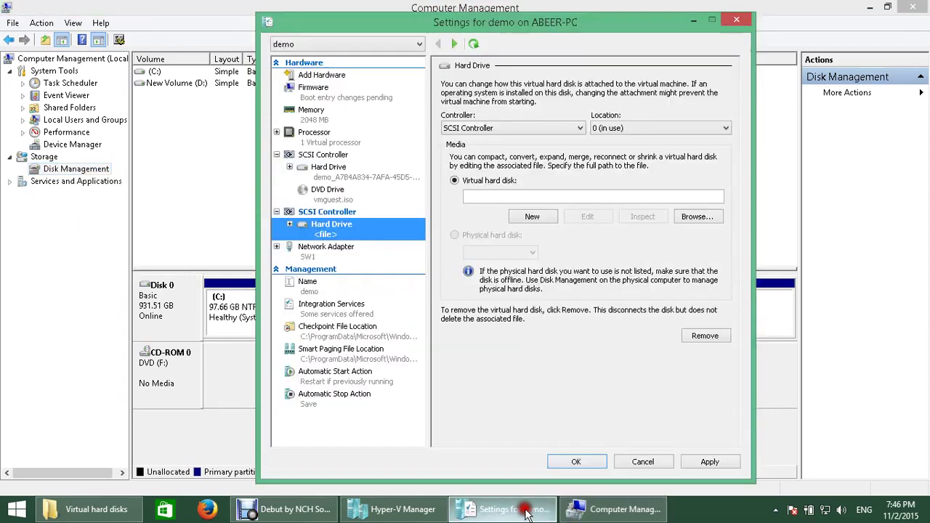
left_click(329, 380)
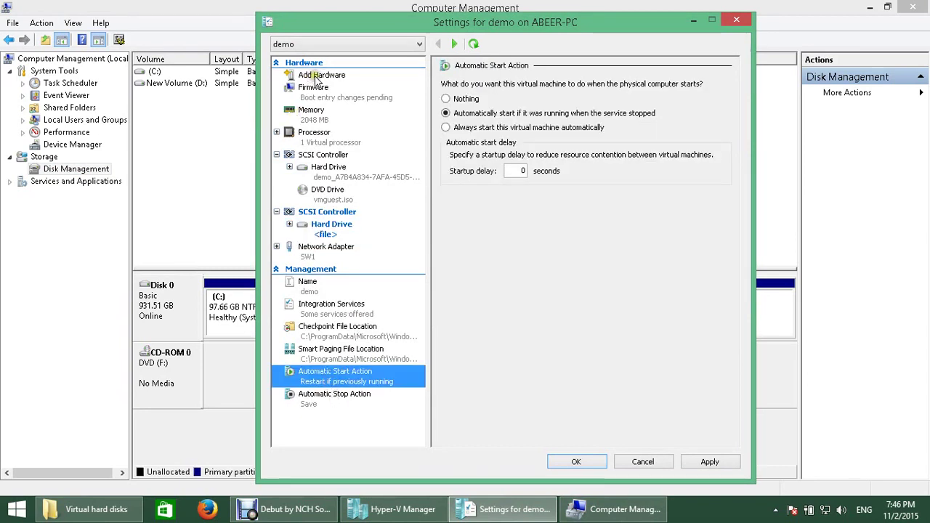
left_click(660, 465)
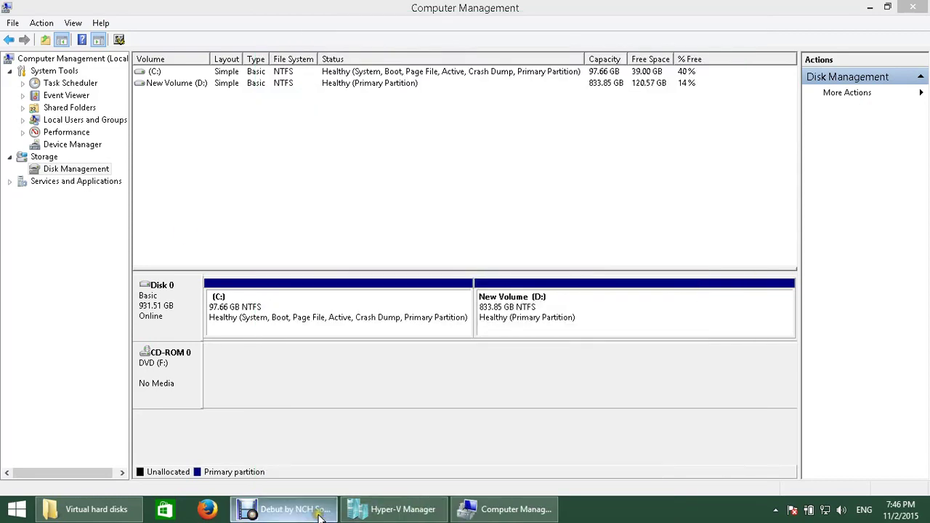
left_click(404, 502)
left_click(675, 145)
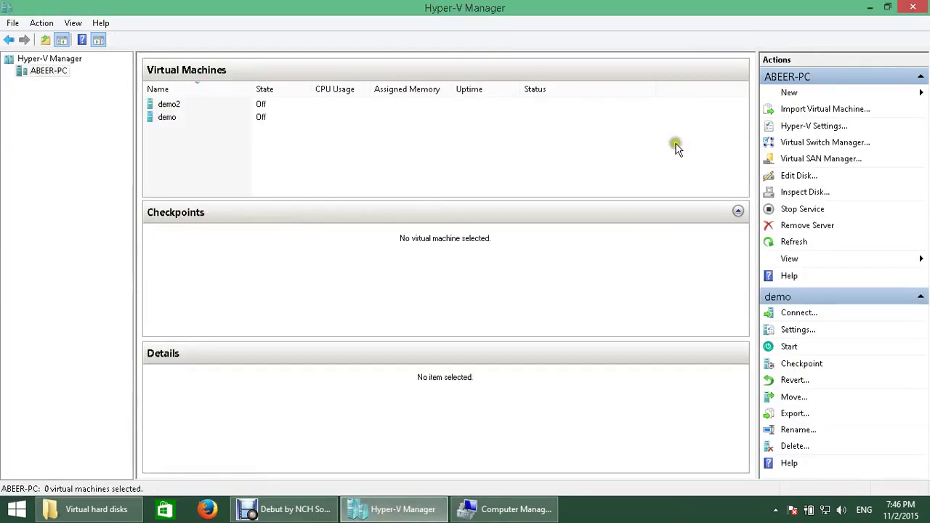
left_click(792, 127)
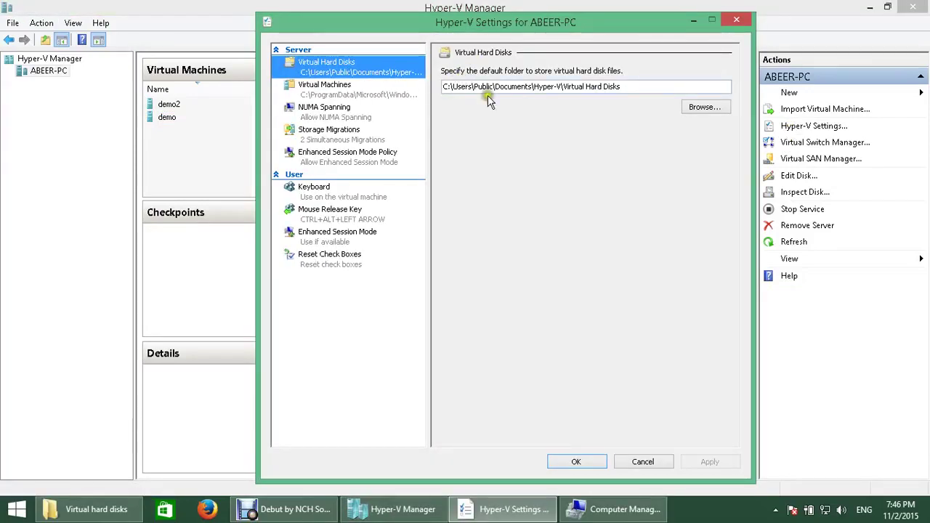
left_click_drag(636, 87, 421, 86)
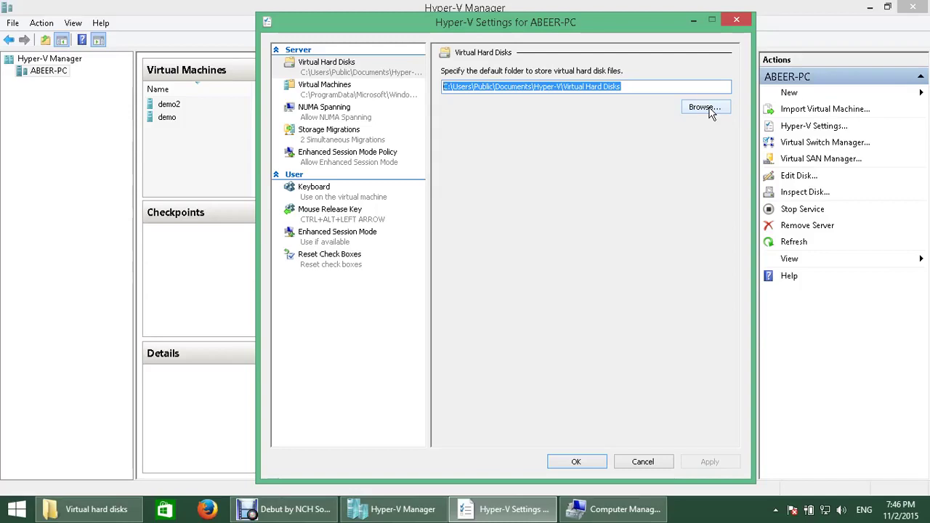
left_click(644, 462)
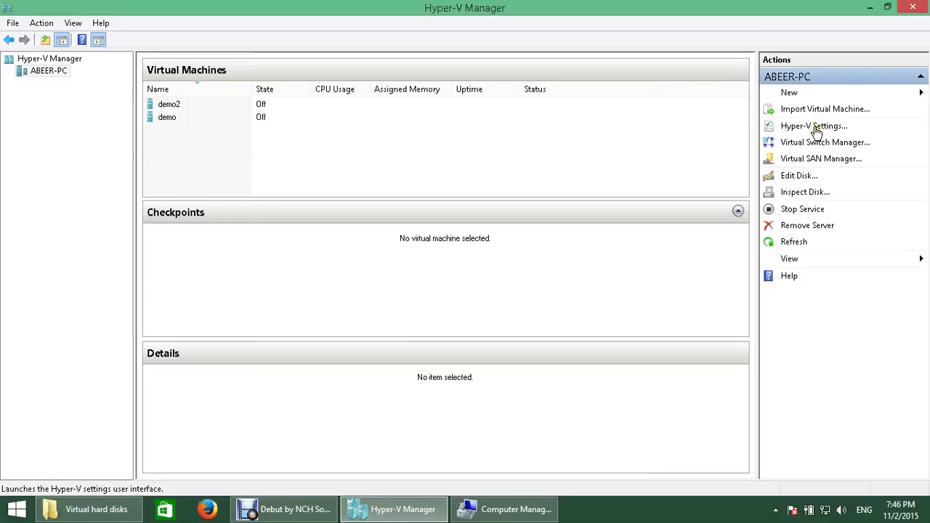
left_click(261, 109)
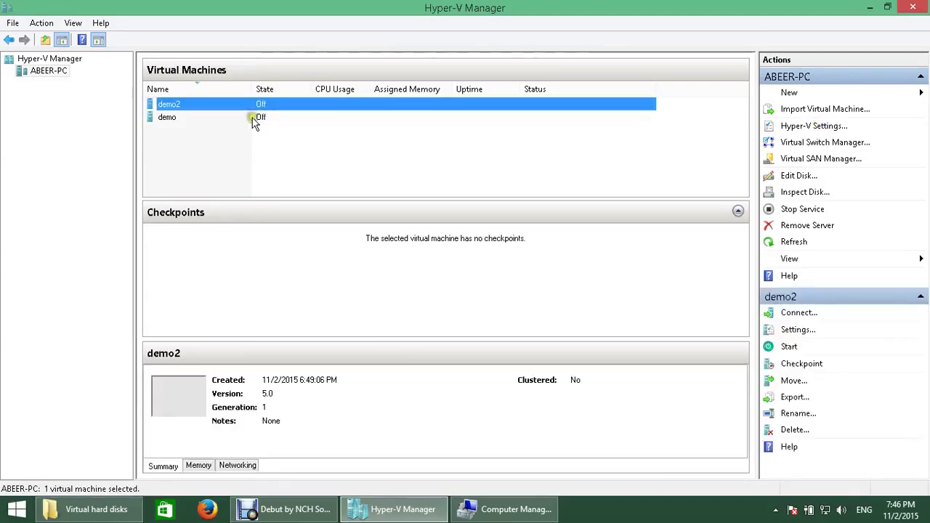
left_click(254, 118)
left_click(248, 163)
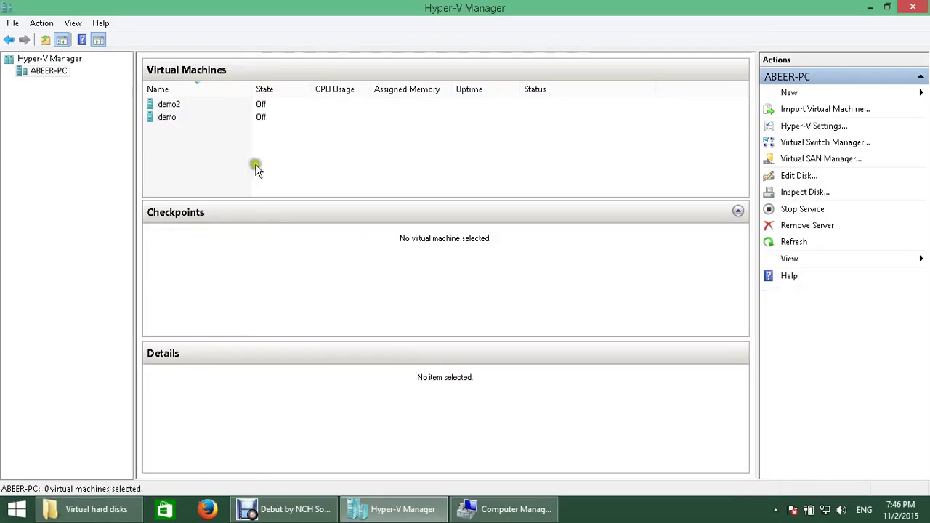
left_click(813, 127)
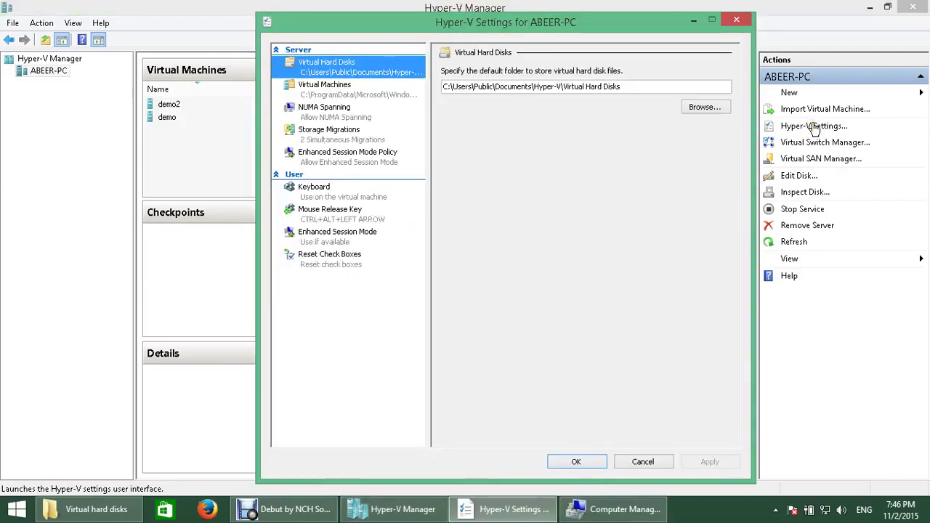
left_click_drag(640, 88, 418, 86)
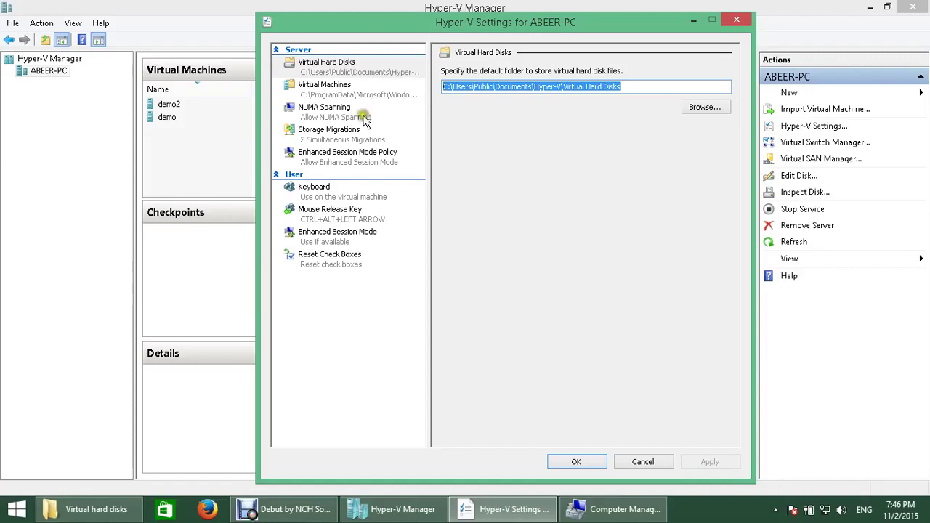
left_click(633, 463)
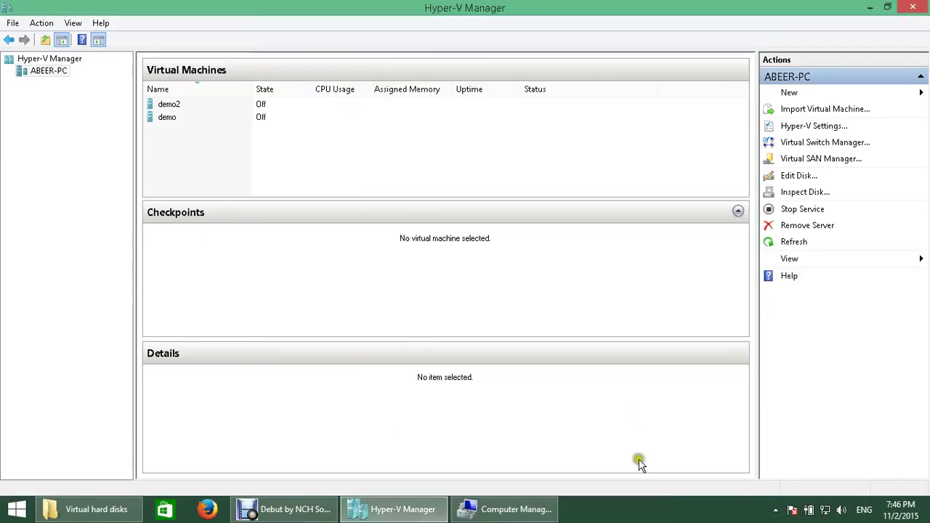
Step: Set demo's Automatic Start Action to Always start automatically with a 20-second startup delay
left_click(179, 118)
right_click(179, 117)
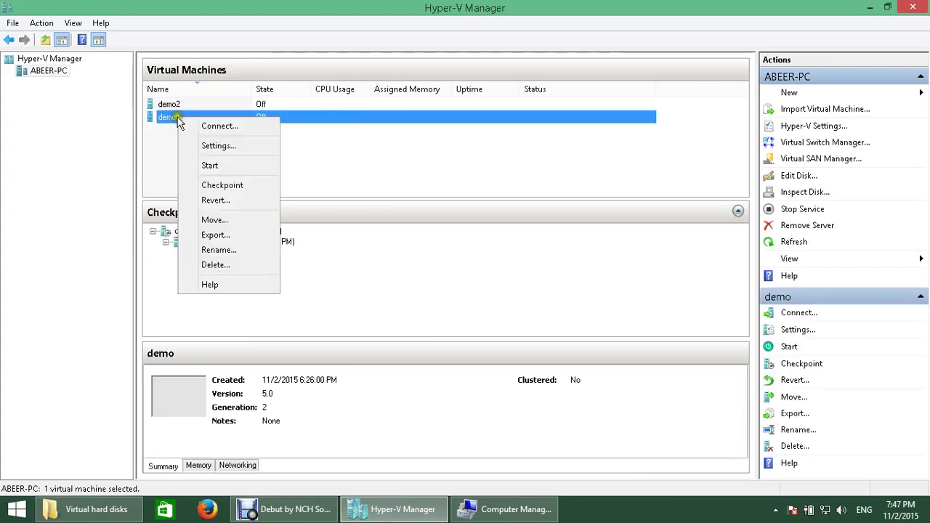
left_click(228, 152)
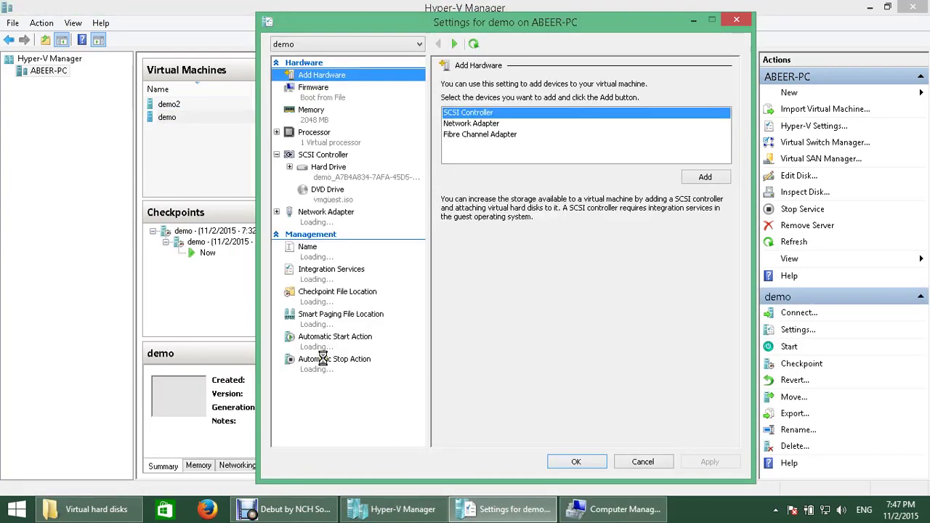
left_click(320, 345)
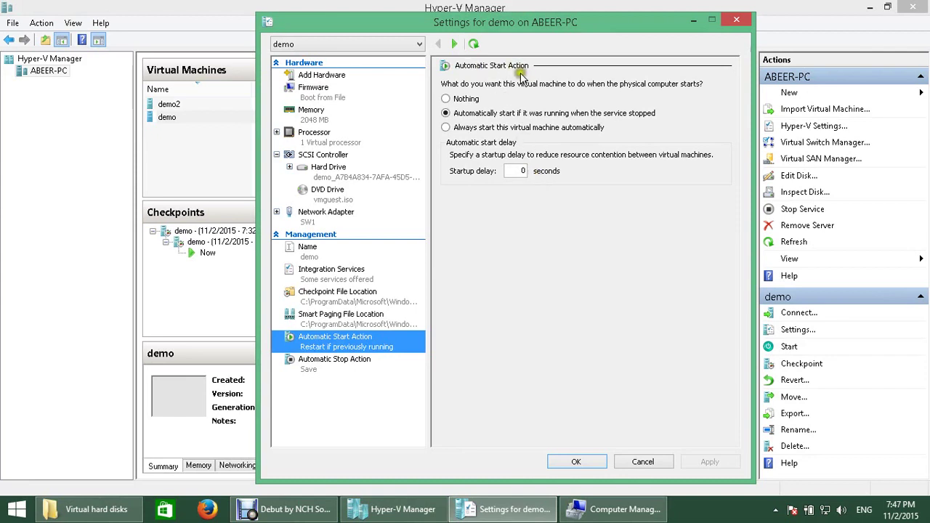
left_click(460, 101)
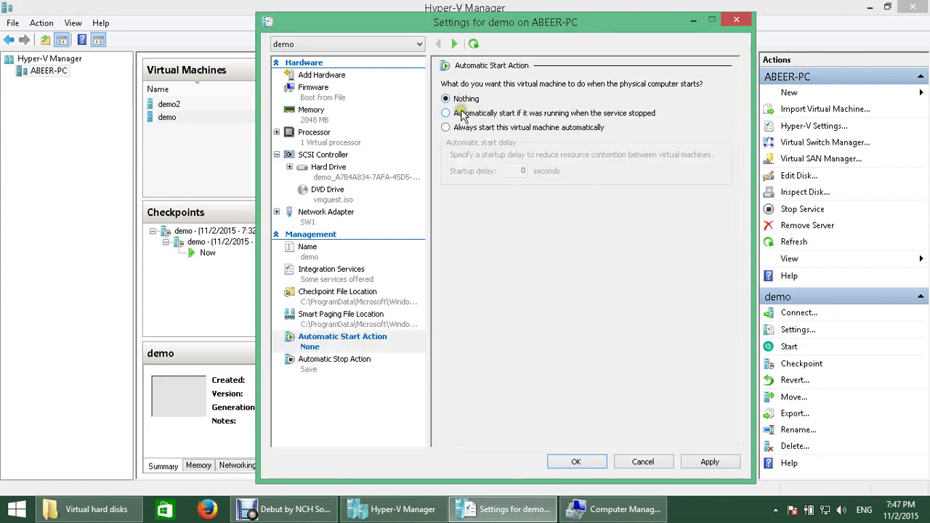
left_click(463, 113)
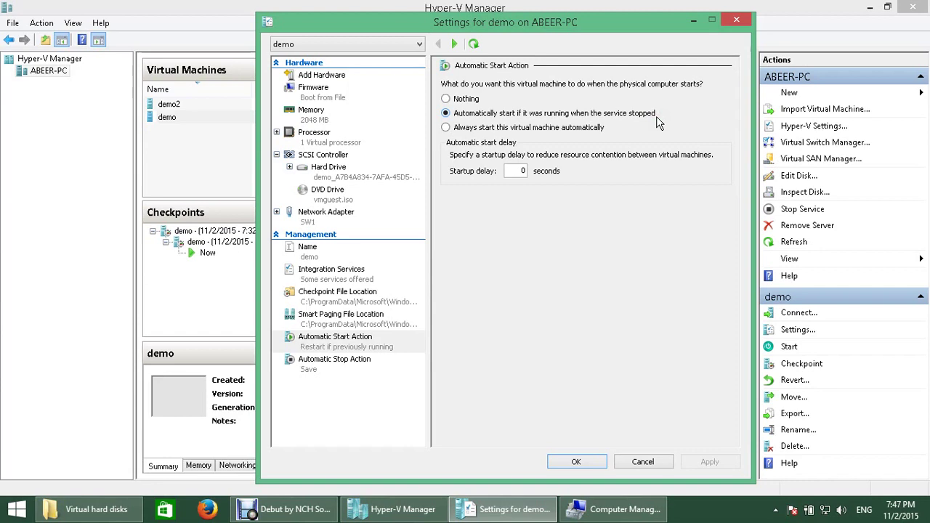
left_click(457, 129)
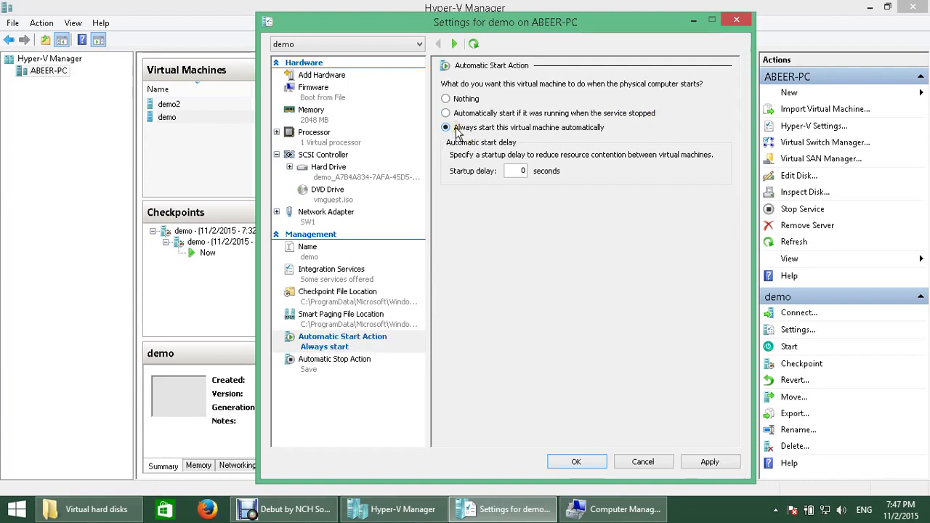
double_click(520, 171)
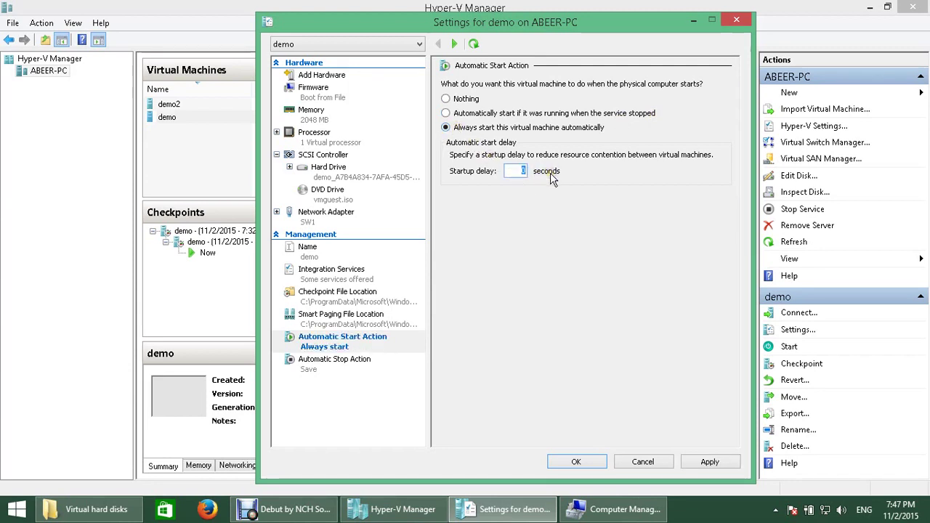
type("20")
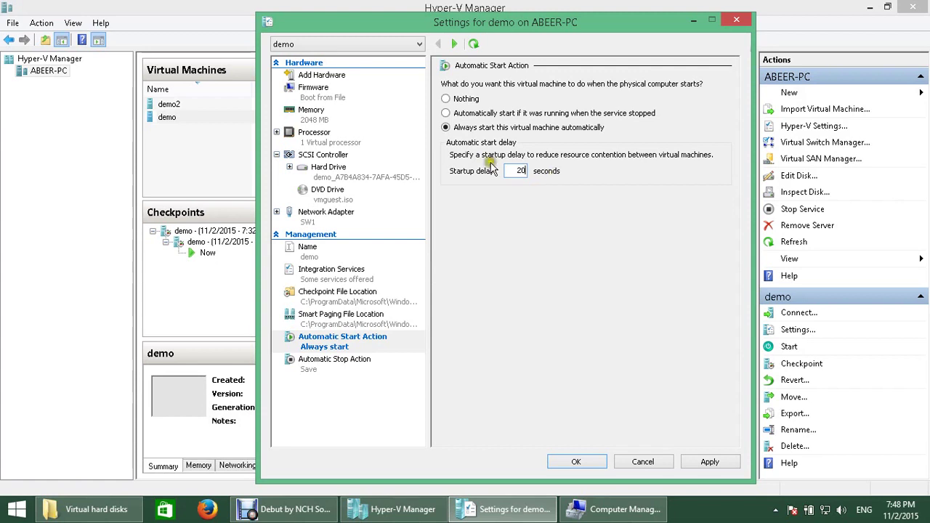
left_click(349, 369)
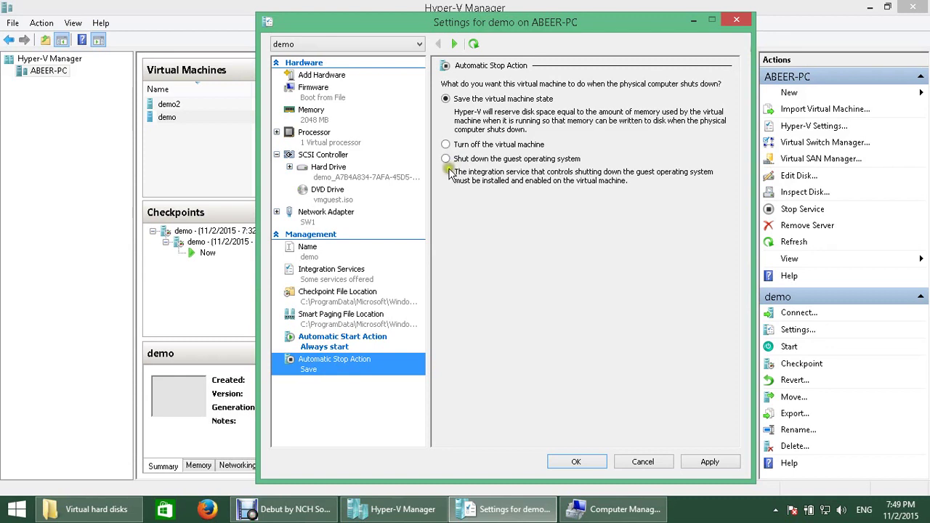
Step: Open the Windows Search pane, set to Everywhere, over demo's Settings
left_click(920, 129)
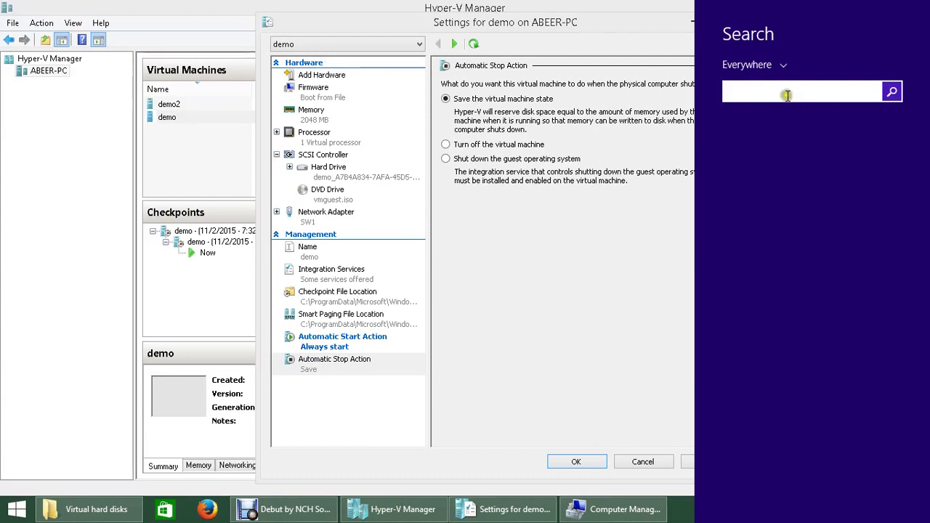
type("hyper")
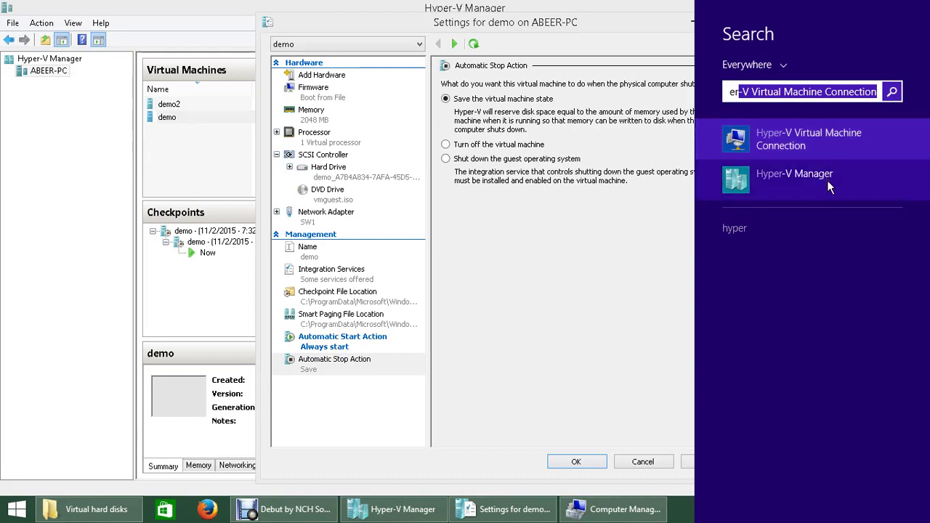
left_click(509, 369)
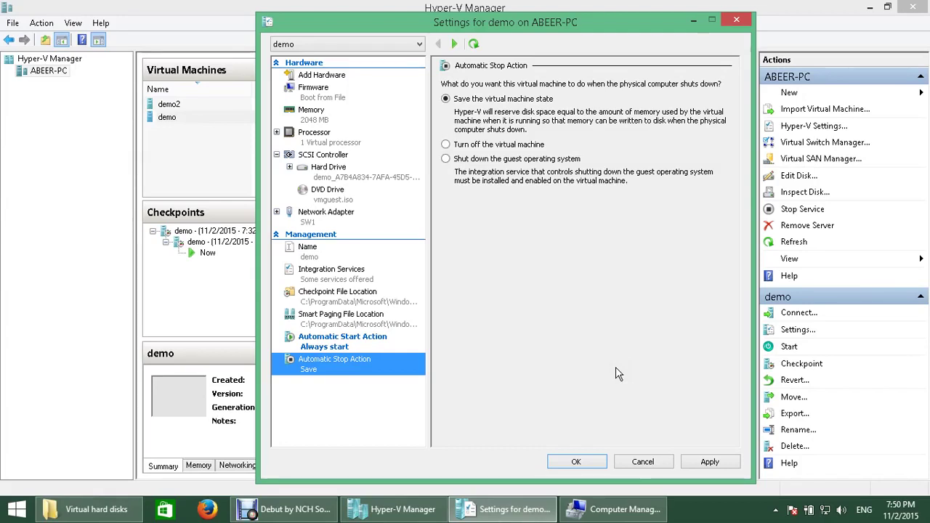
Step: Close demo's Settings window and switch to the Debut screen recorder
left_click(650, 460)
left_click(681, 462)
left_click(662, 464)
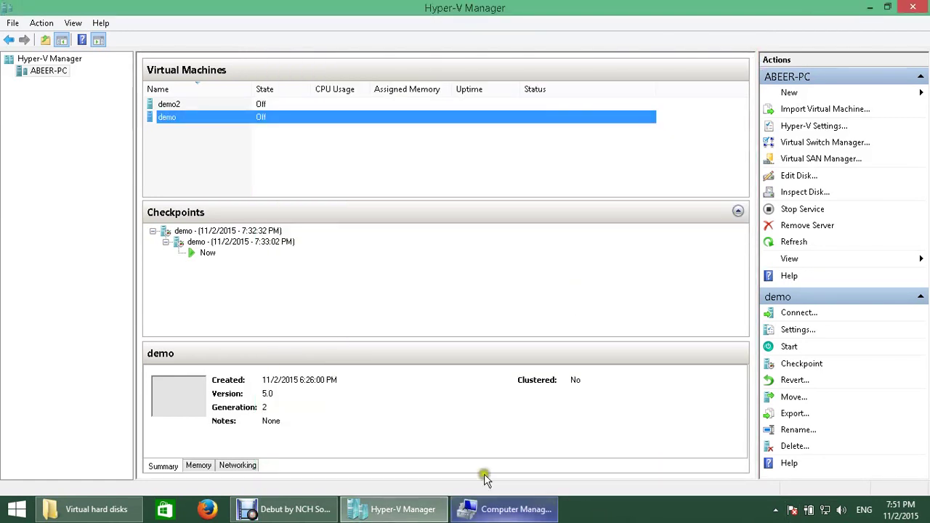
left_click(329, 513)
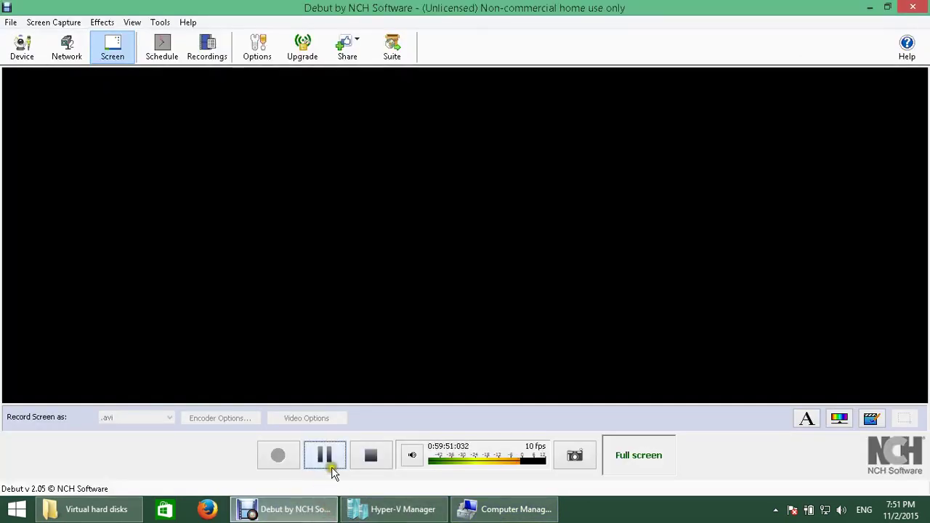